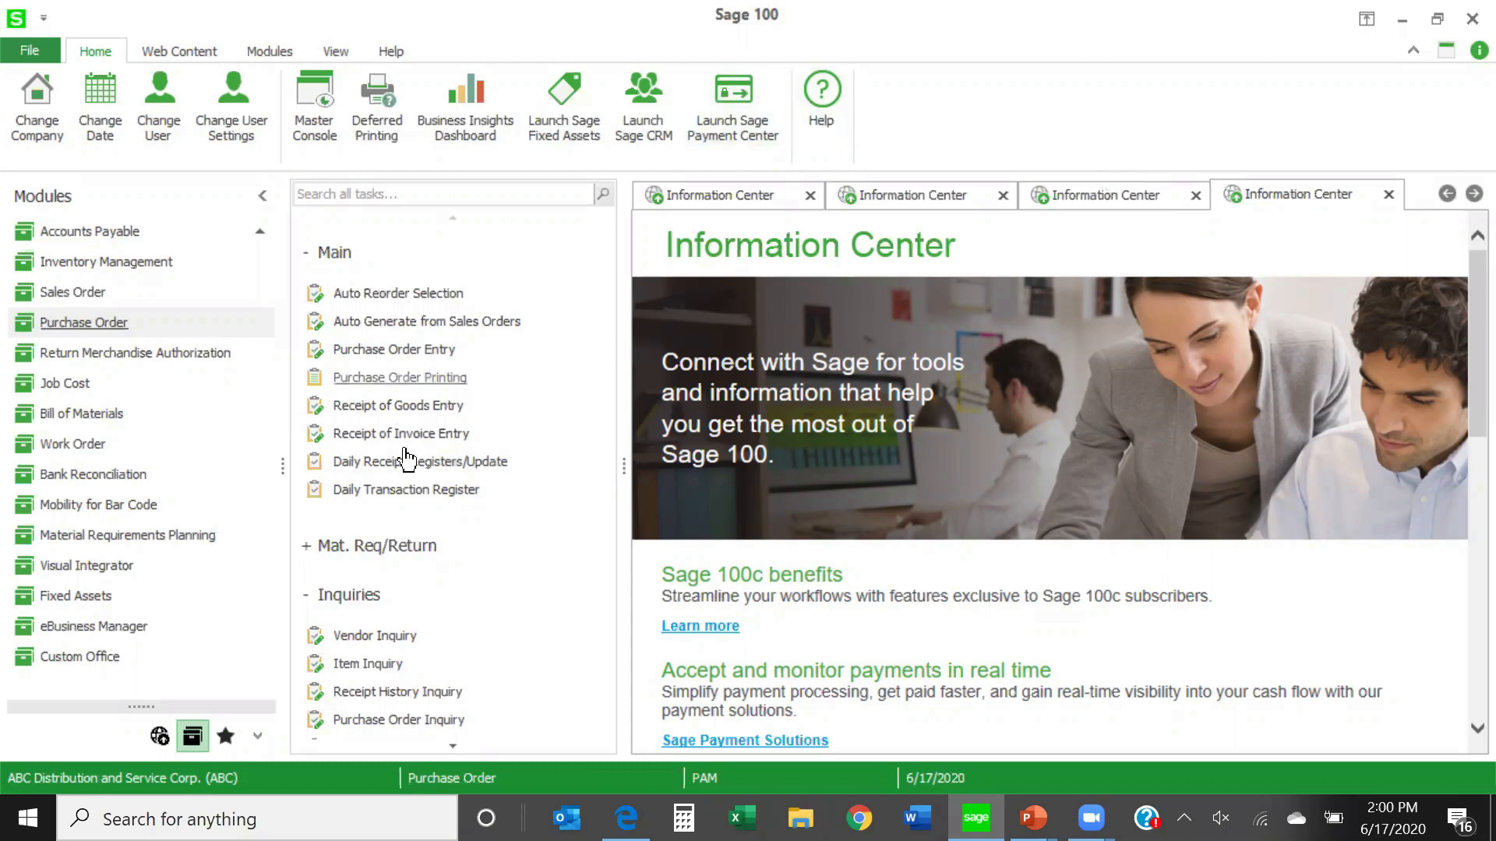
# - Open the Purchase Order Options from the Purchase Order module's setup tasks
pyautogui.scroll(-3, 405, 460)
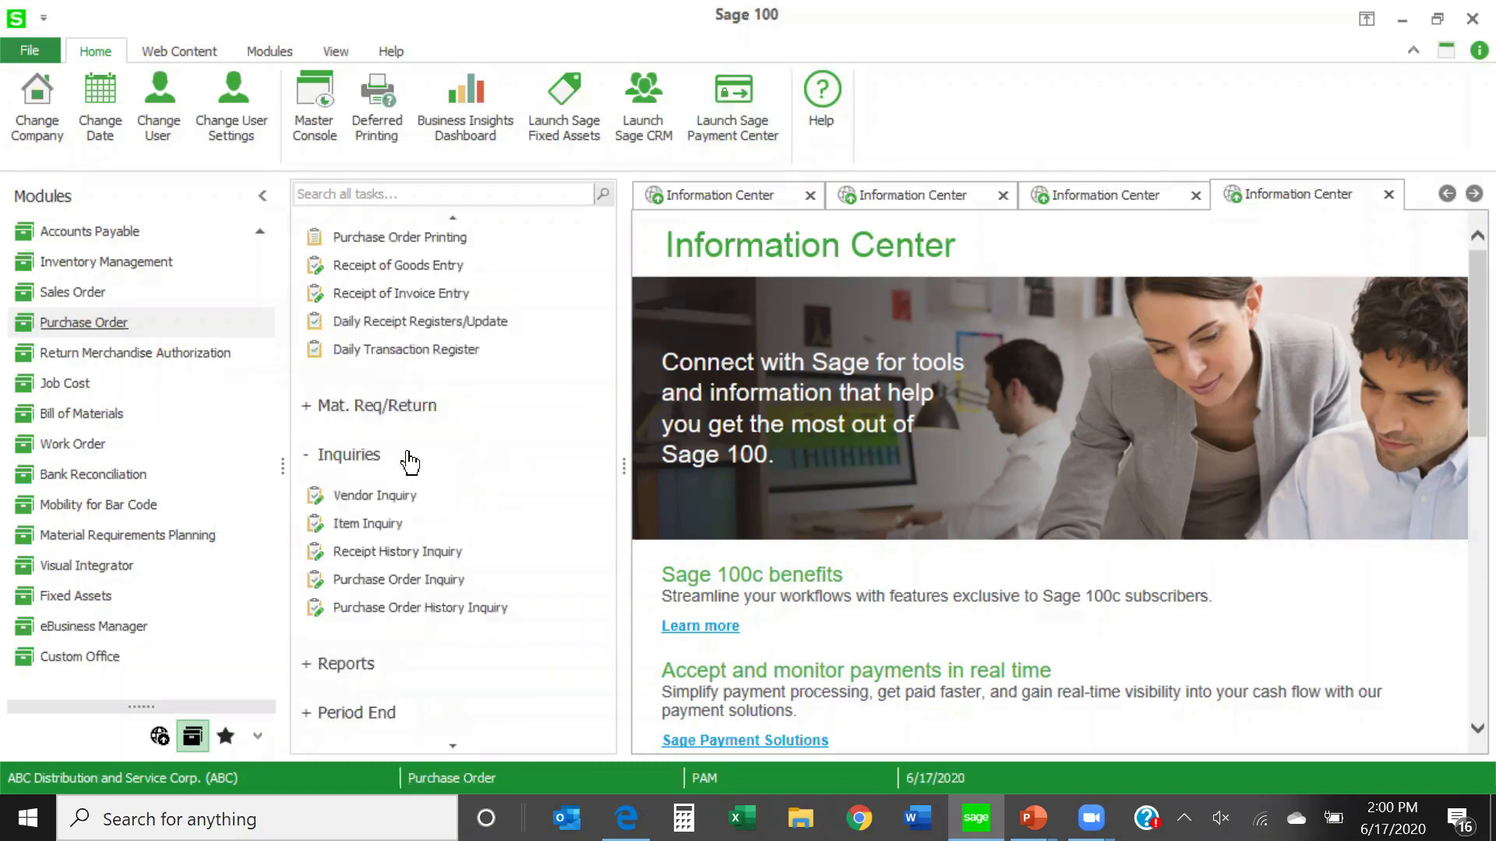
pyautogui.scroll(-3, 409, 462)
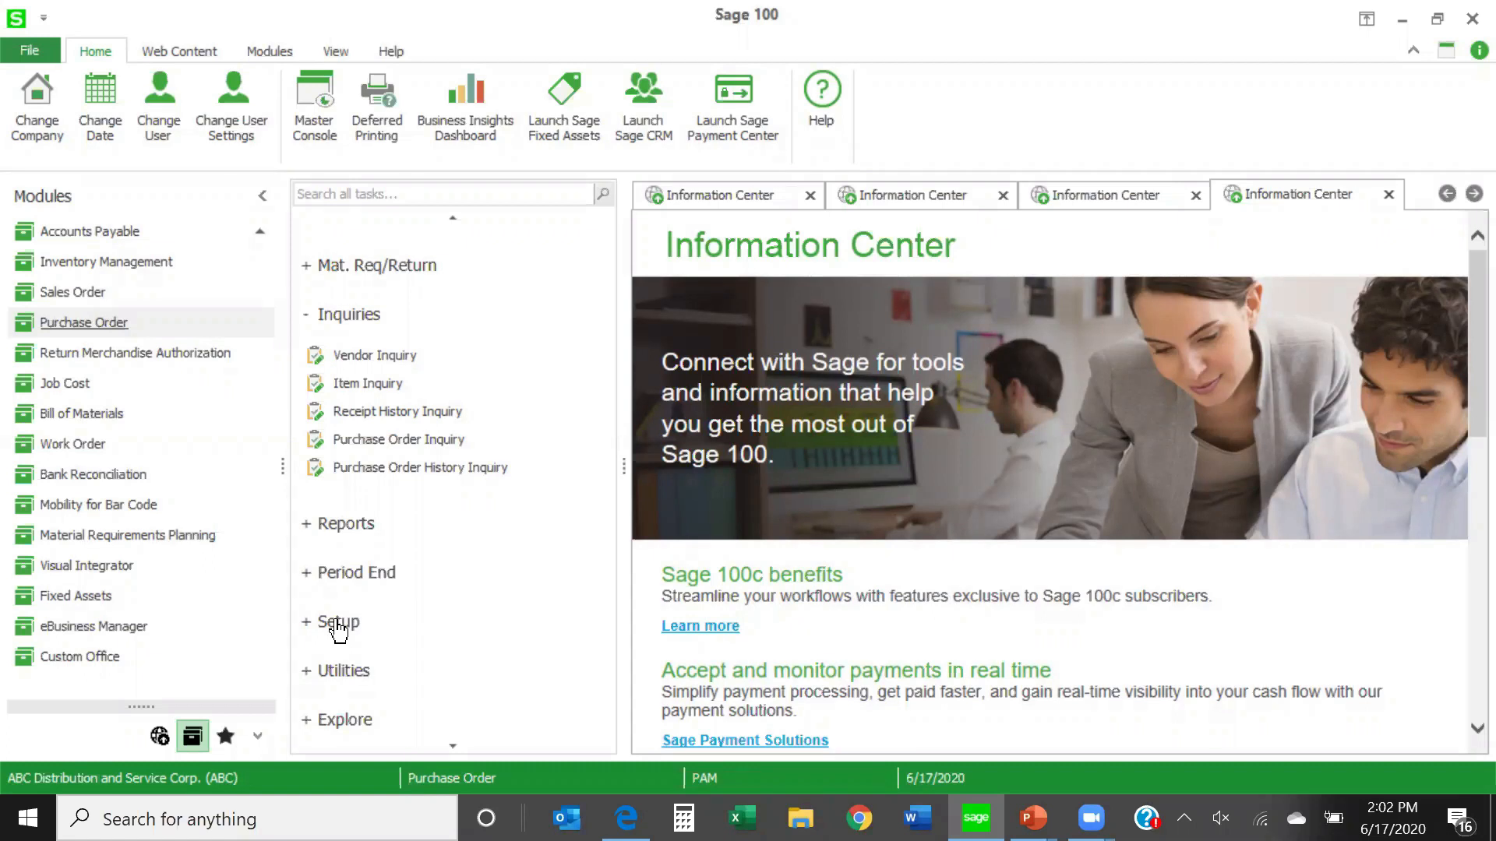
pyautogui.click(337, 623)
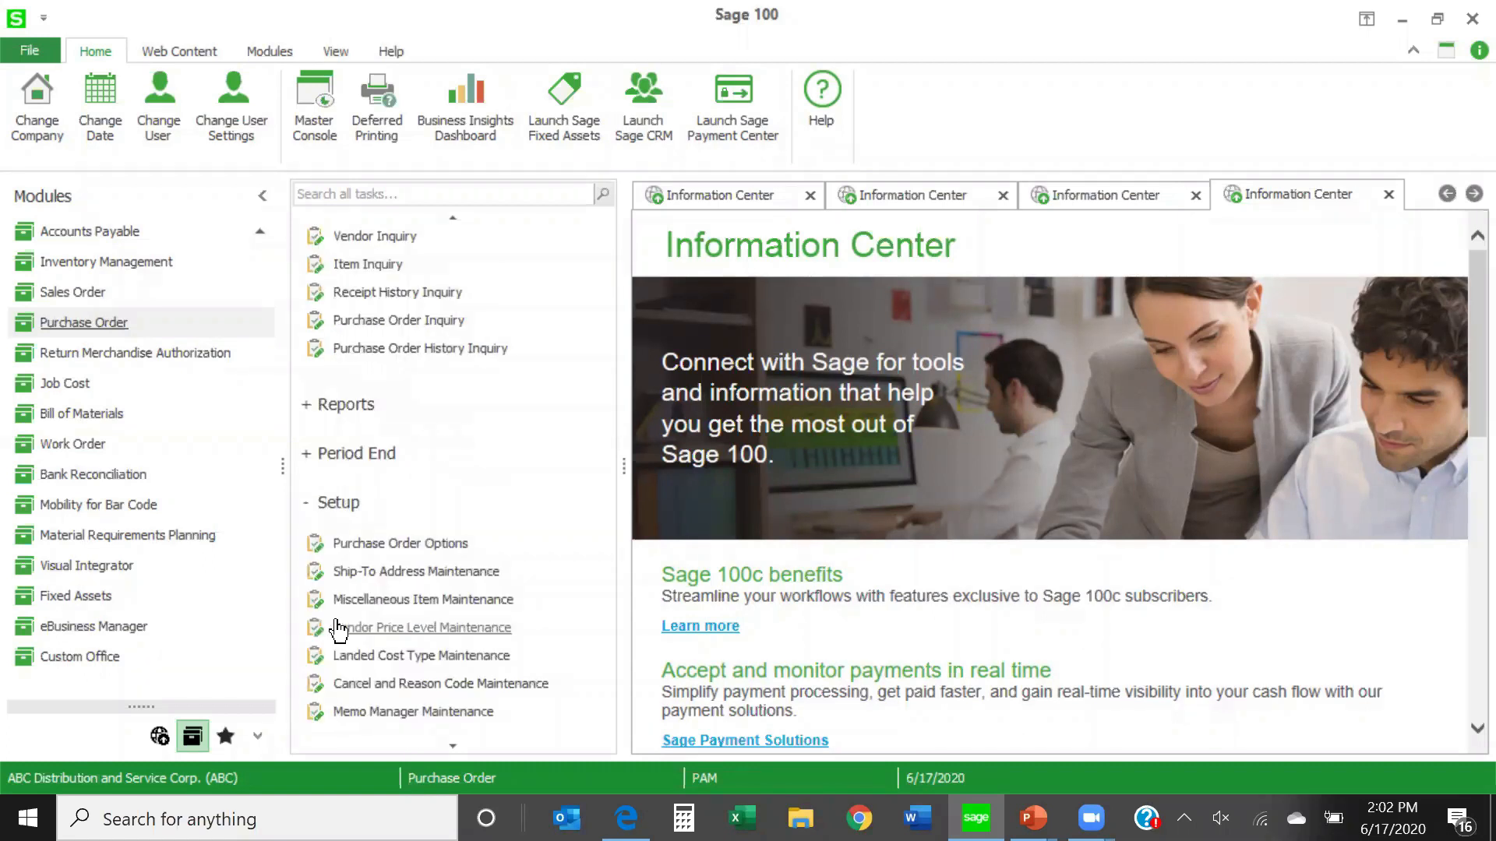
pyautogui.click(400, 543)
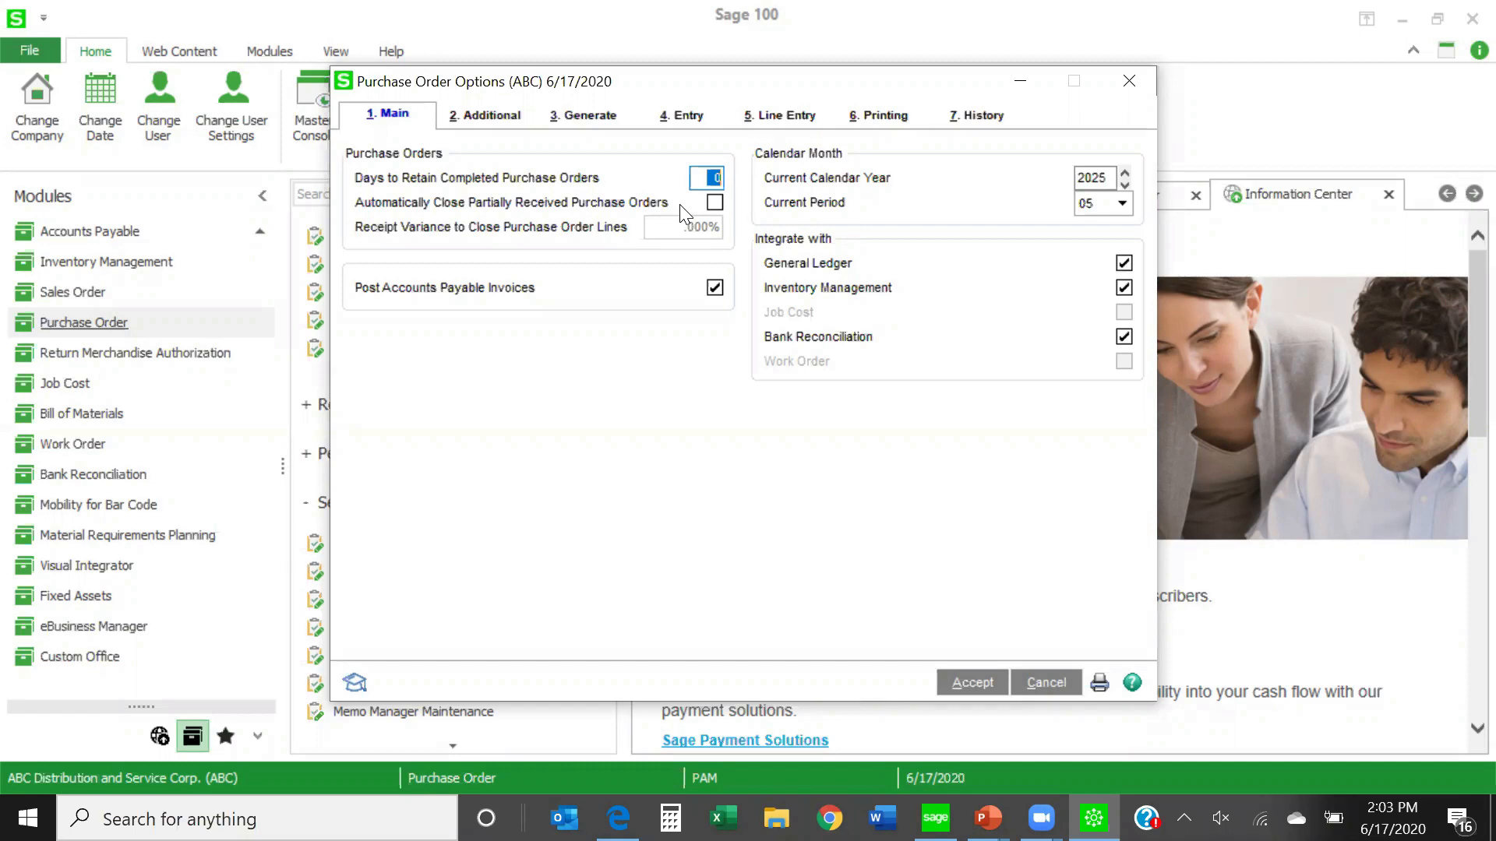
# - Turn on Automatically Close Partially Received Purchase Orders to look at its receipt variance setting, and turn it off again
pyautogui.click(713, 204)
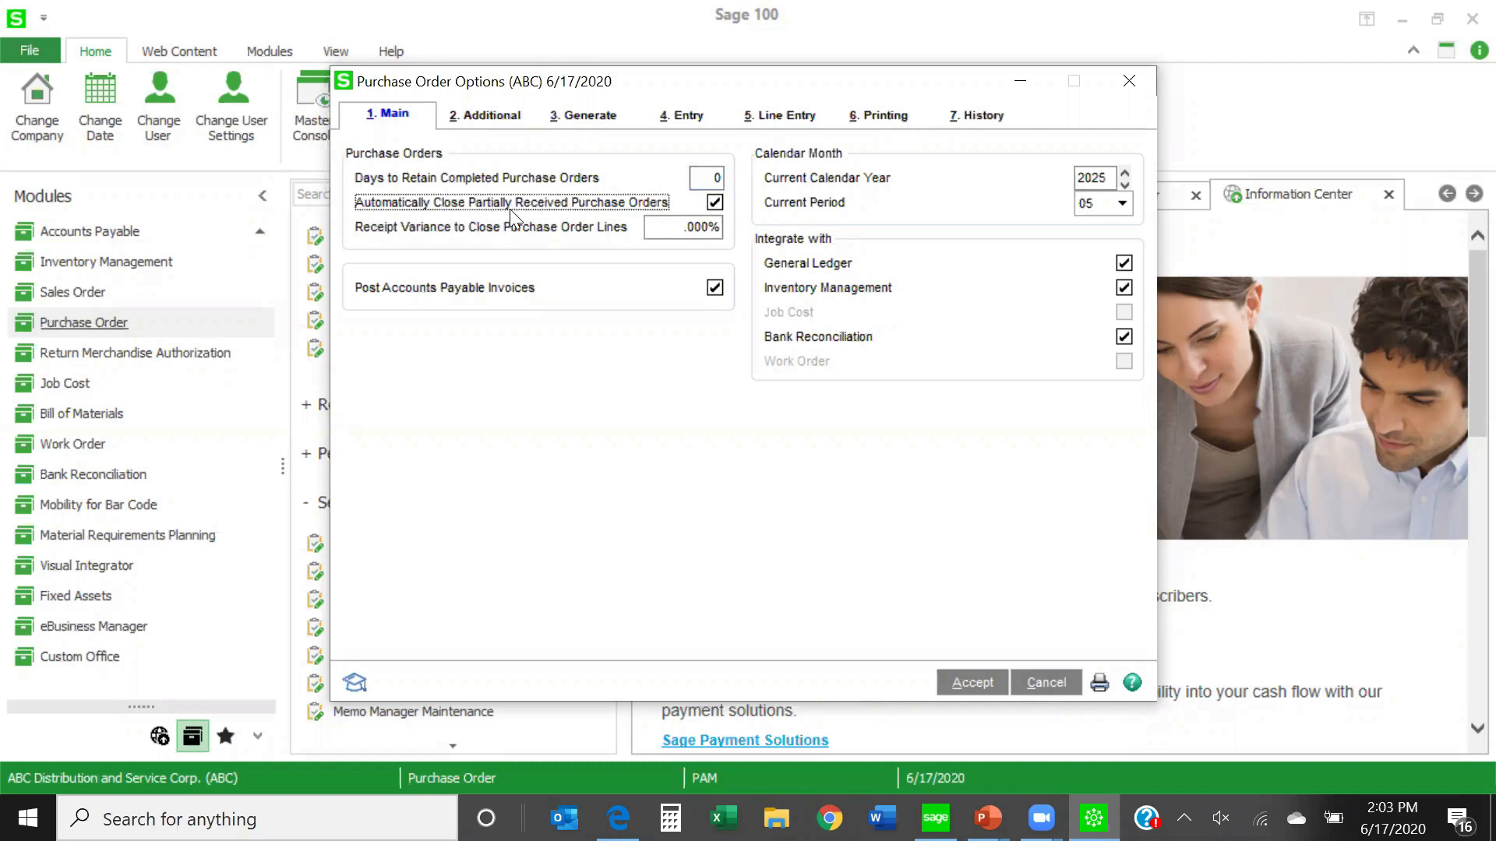
pyautogui.click(699, 225)
pyautogui.click(699, 226)
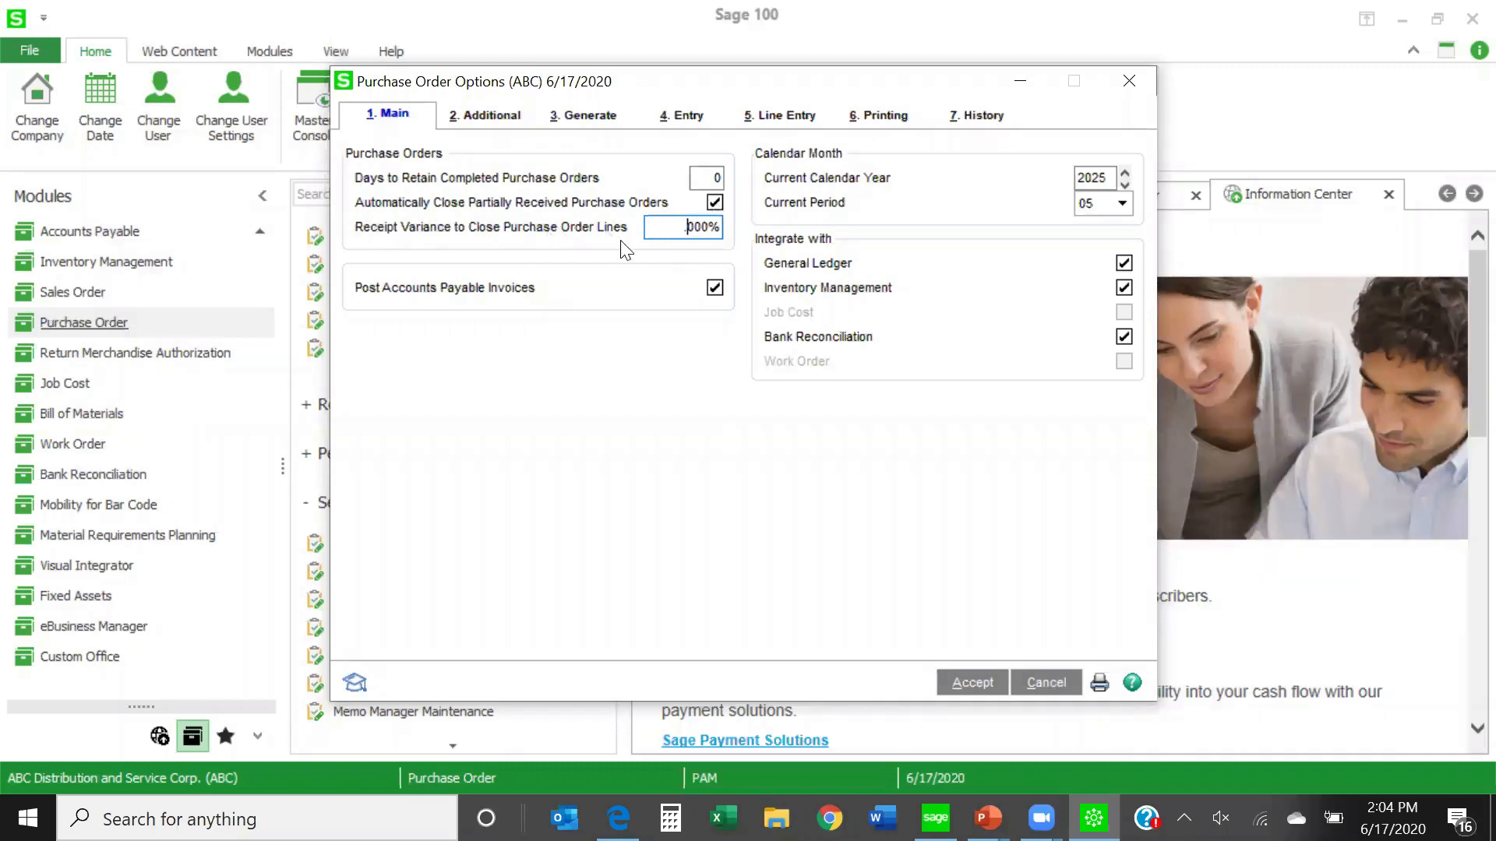
pyautogui.click(714, 203)
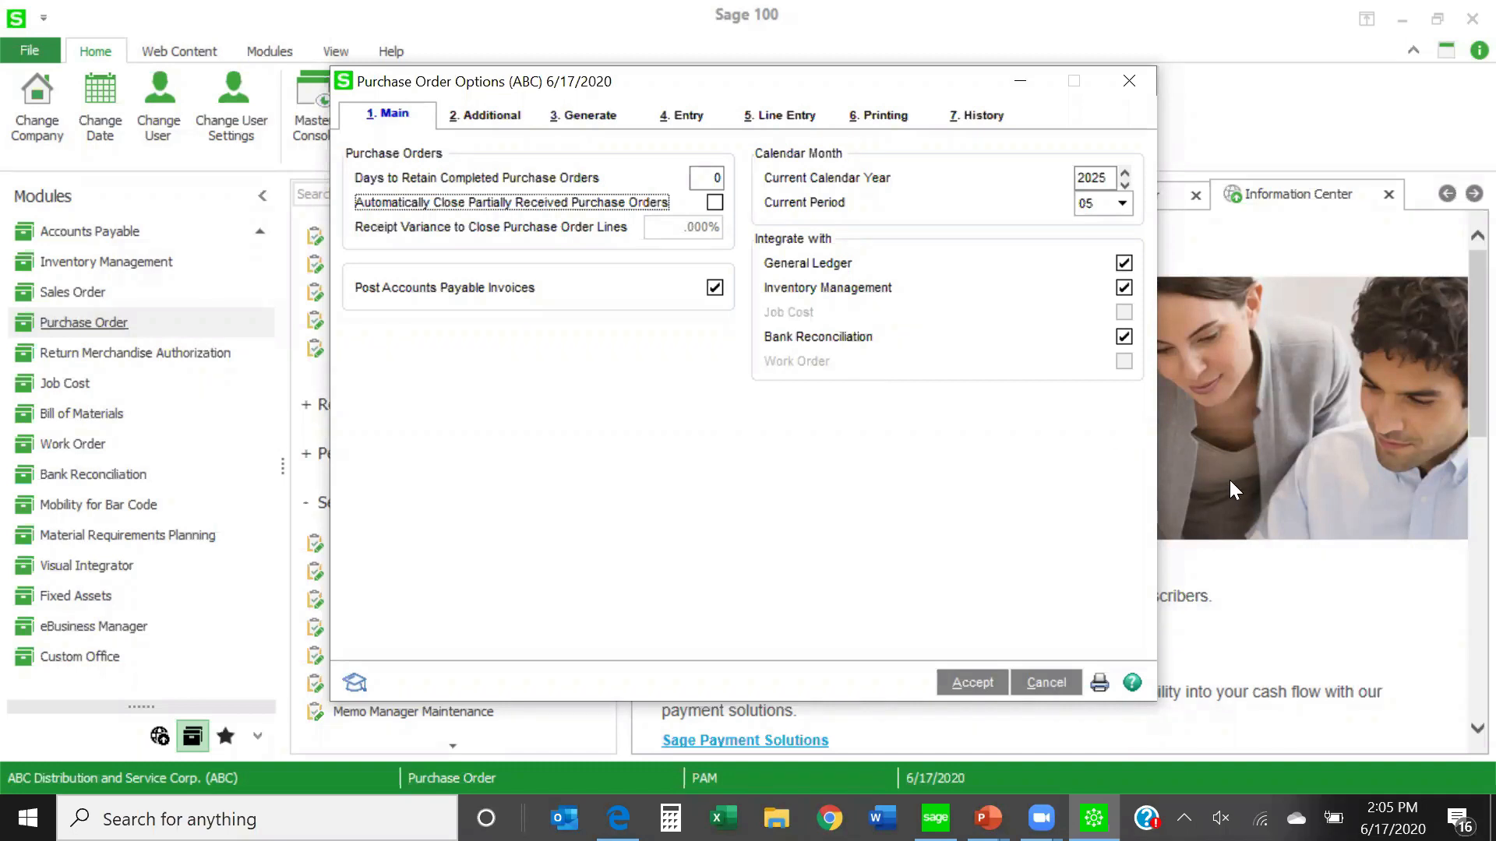
# - Examine the Generate options and the history choices for retaining deleted orders and deleted order lines
pyautogui.click(596, 125)
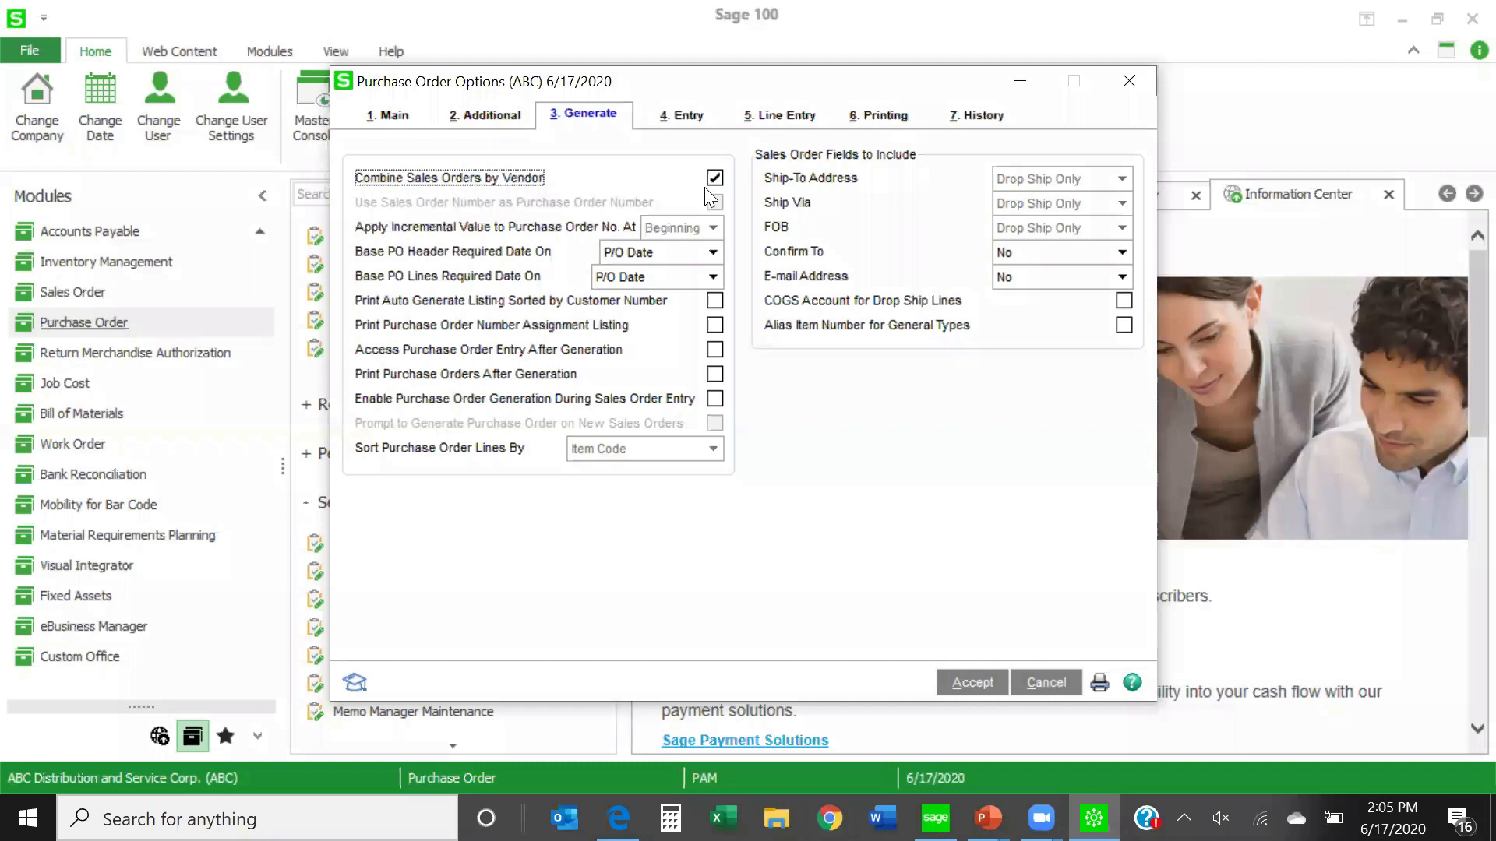
pyautogui.click(970, 119)
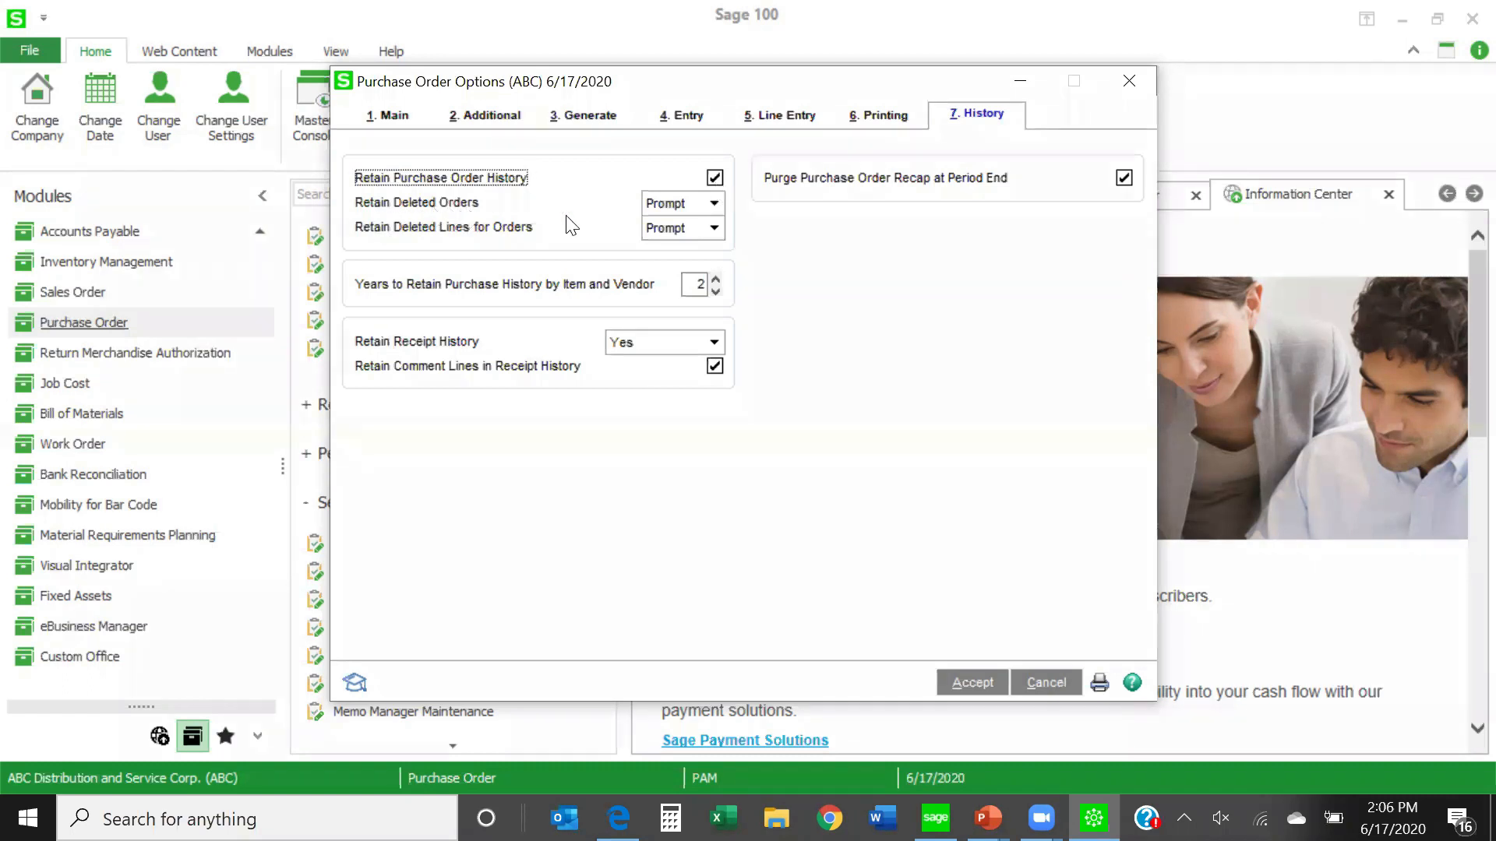
pyautogui.click(714, 204)
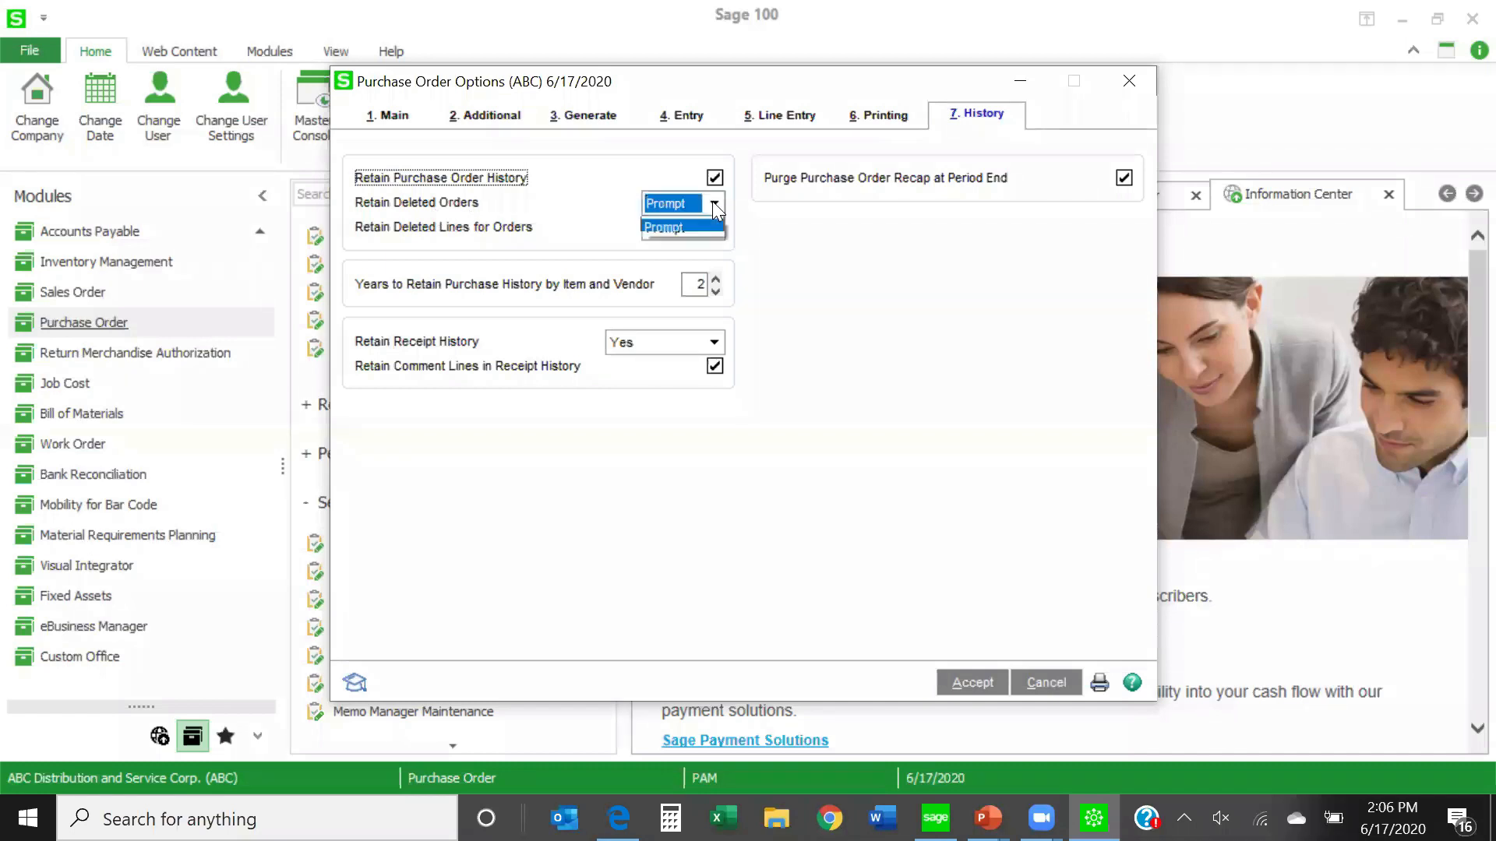
pyautogui.click(796, 258)
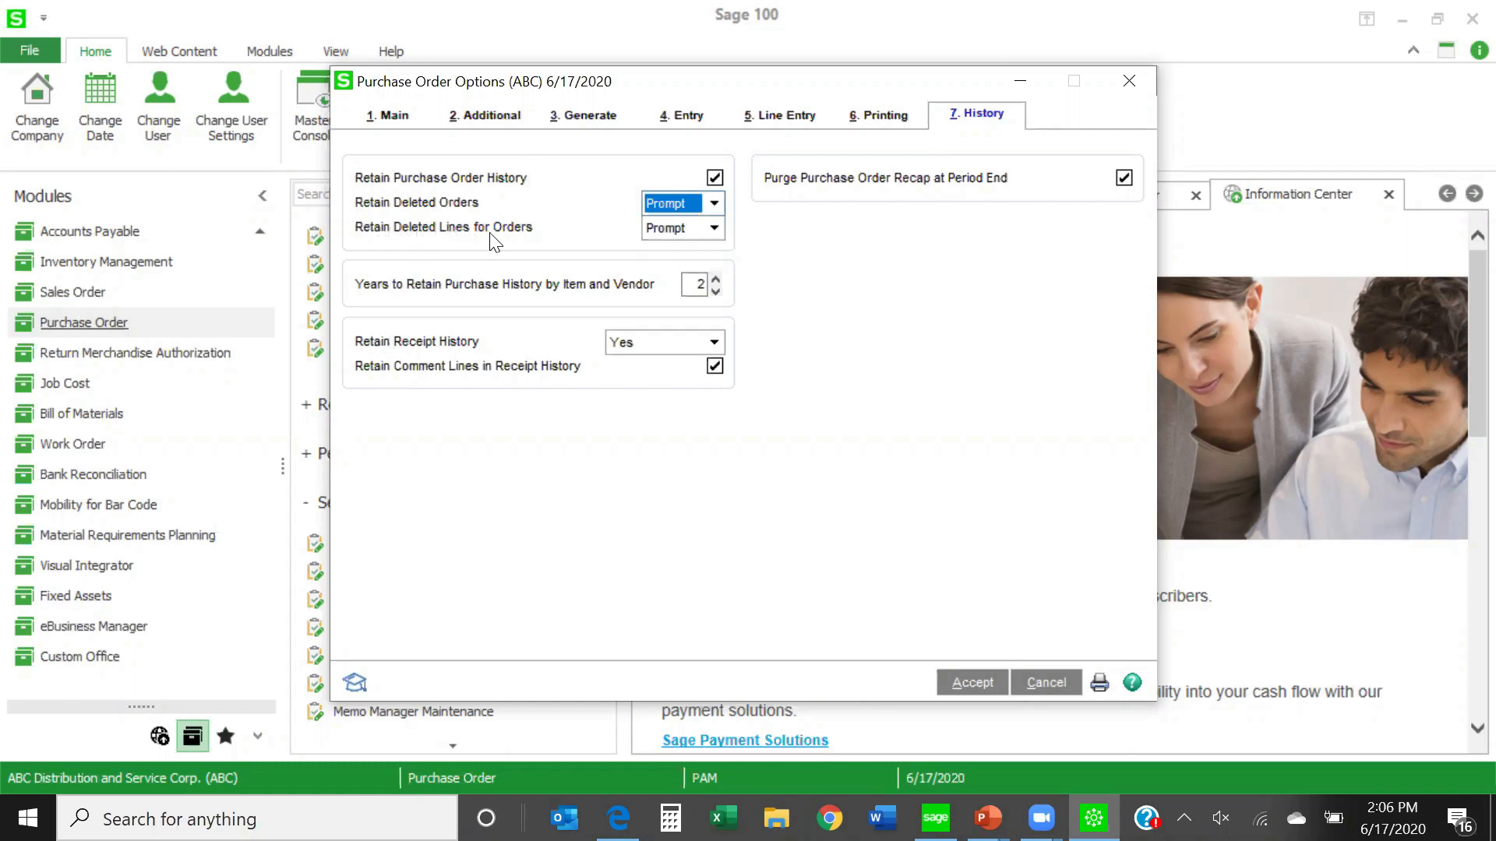
pyautogui.click(714, 228)
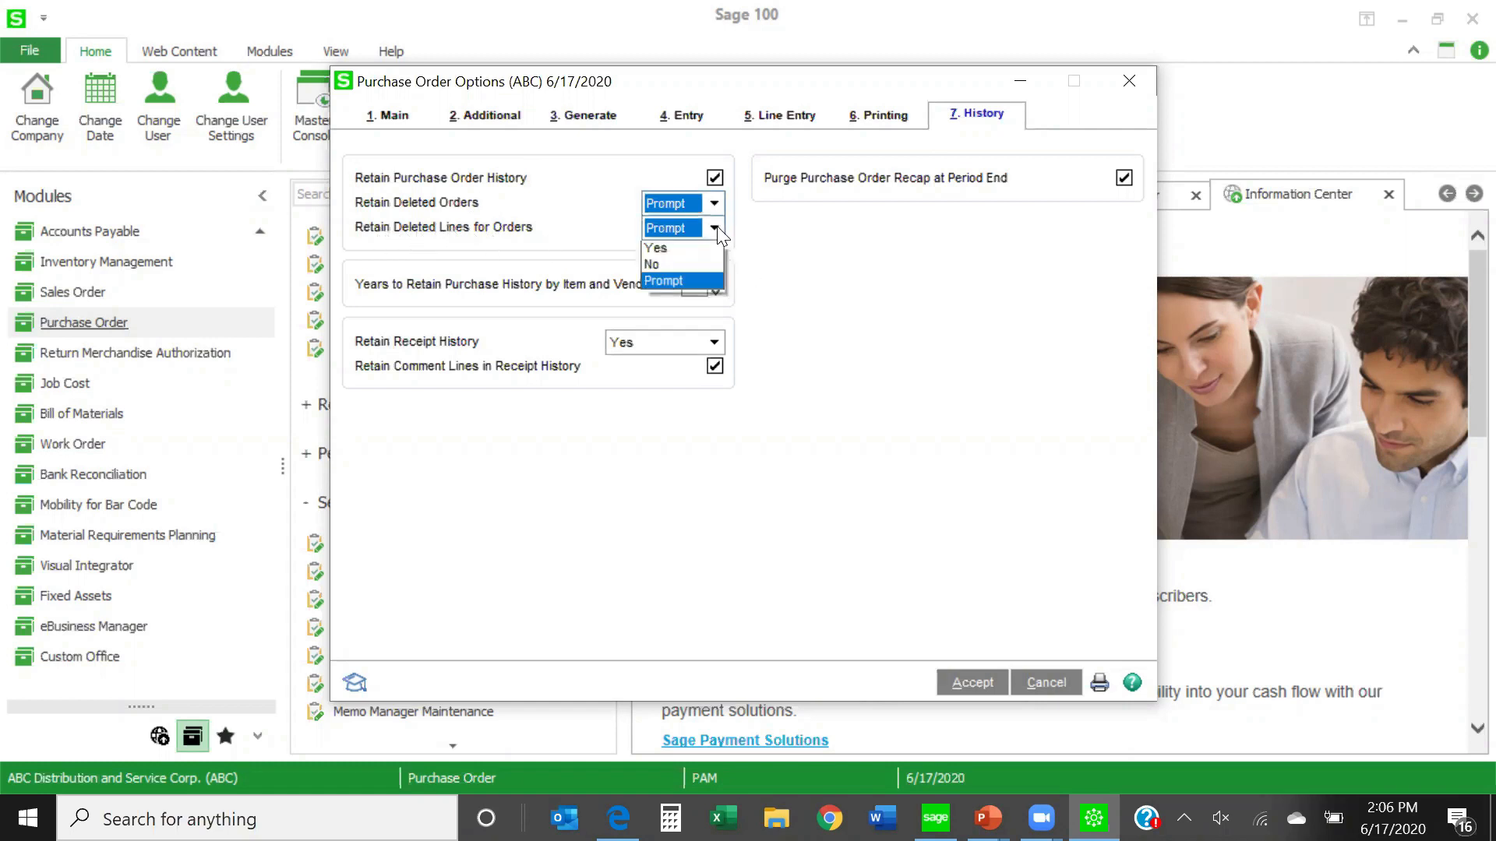
pyautogui.click(800, 248)
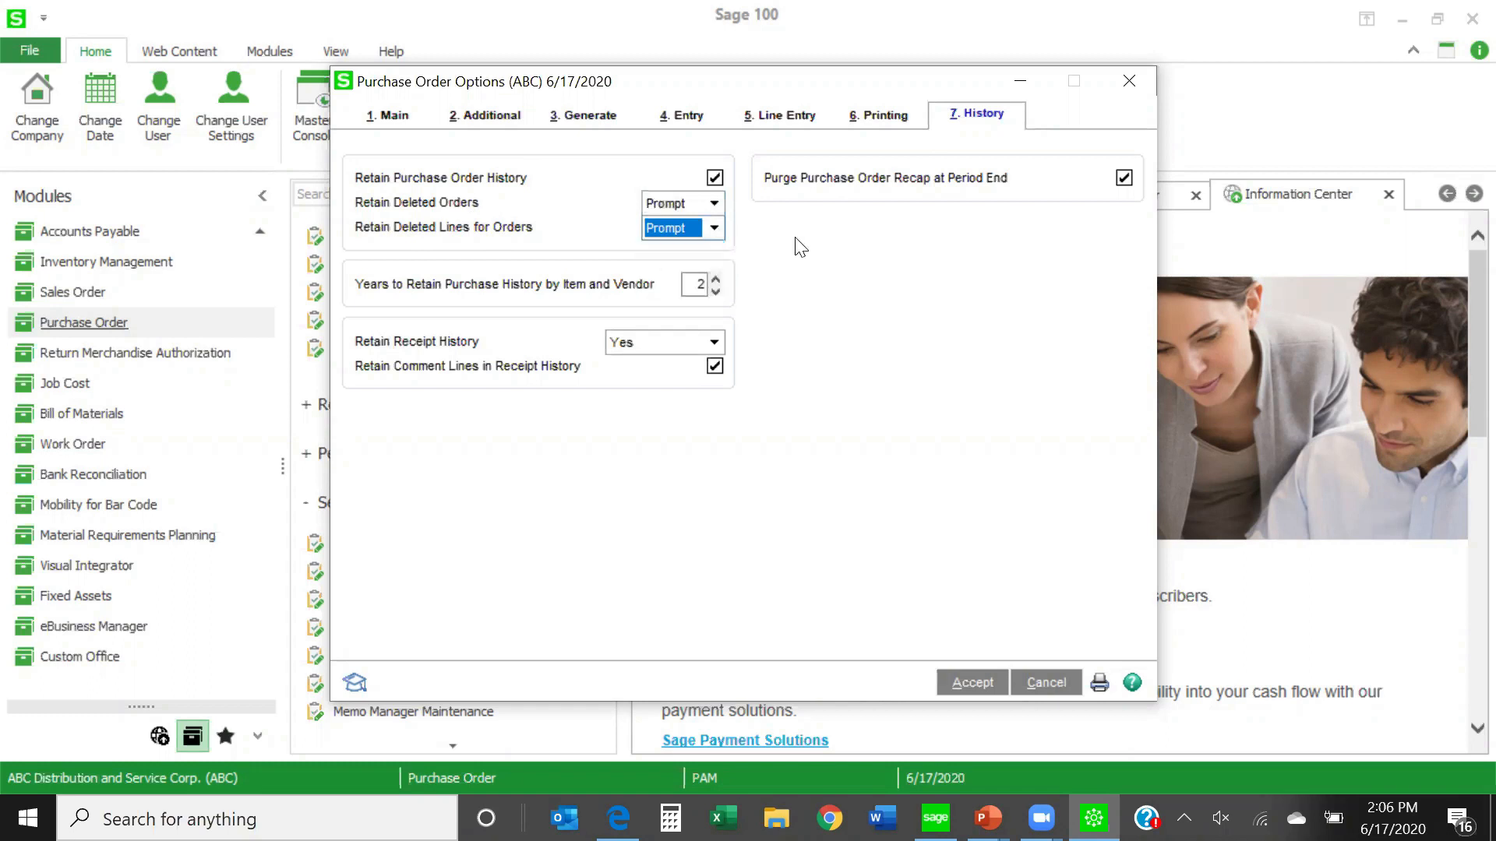
pyautogui.click(715, 204)
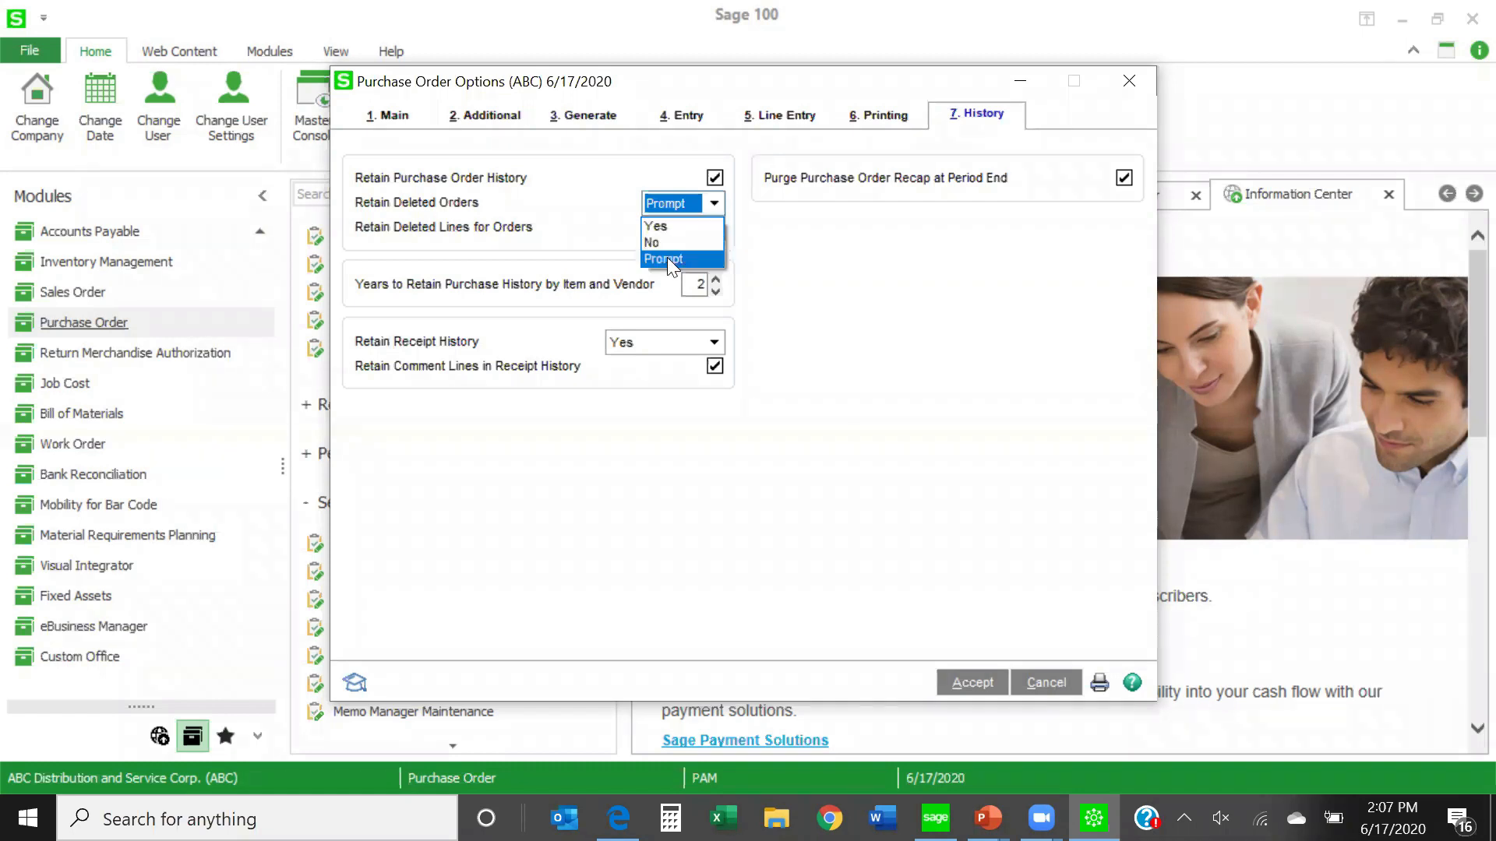
pyautogui.click(787, 257)
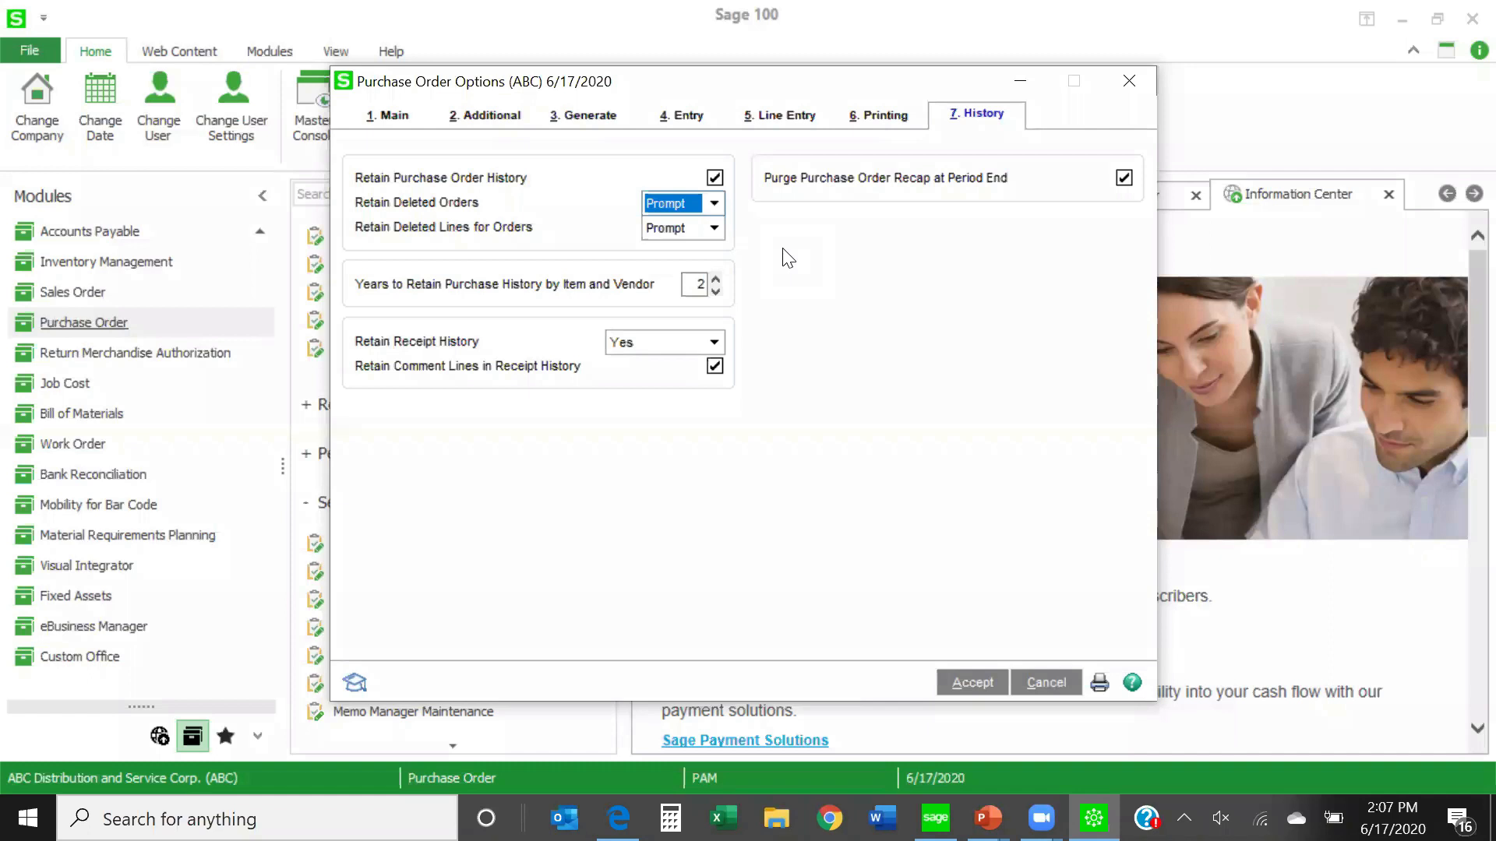
pyautogui.click(714, 227)
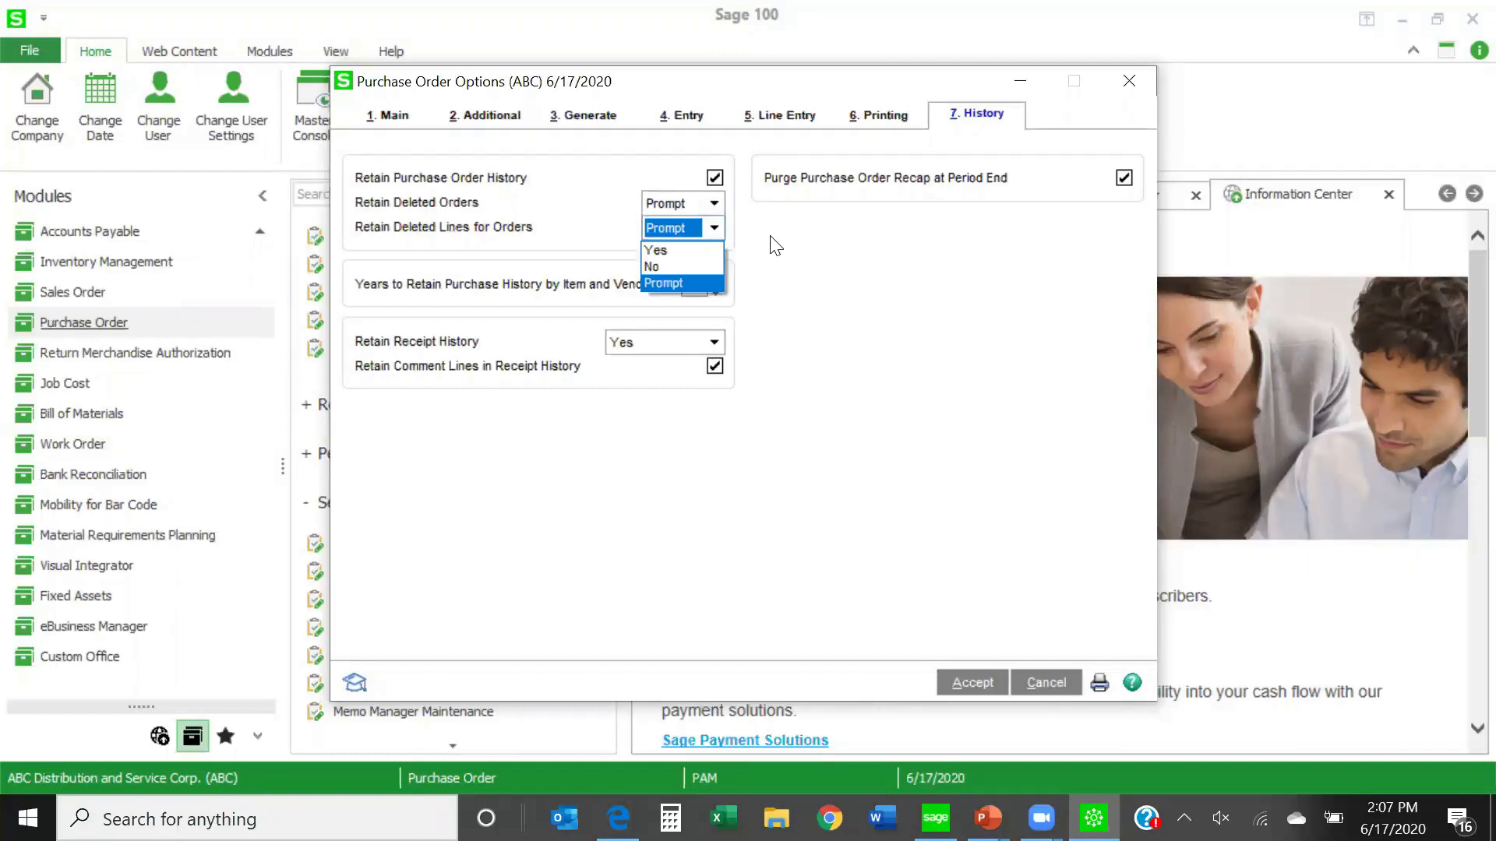
pyautogui.click(827, 271)
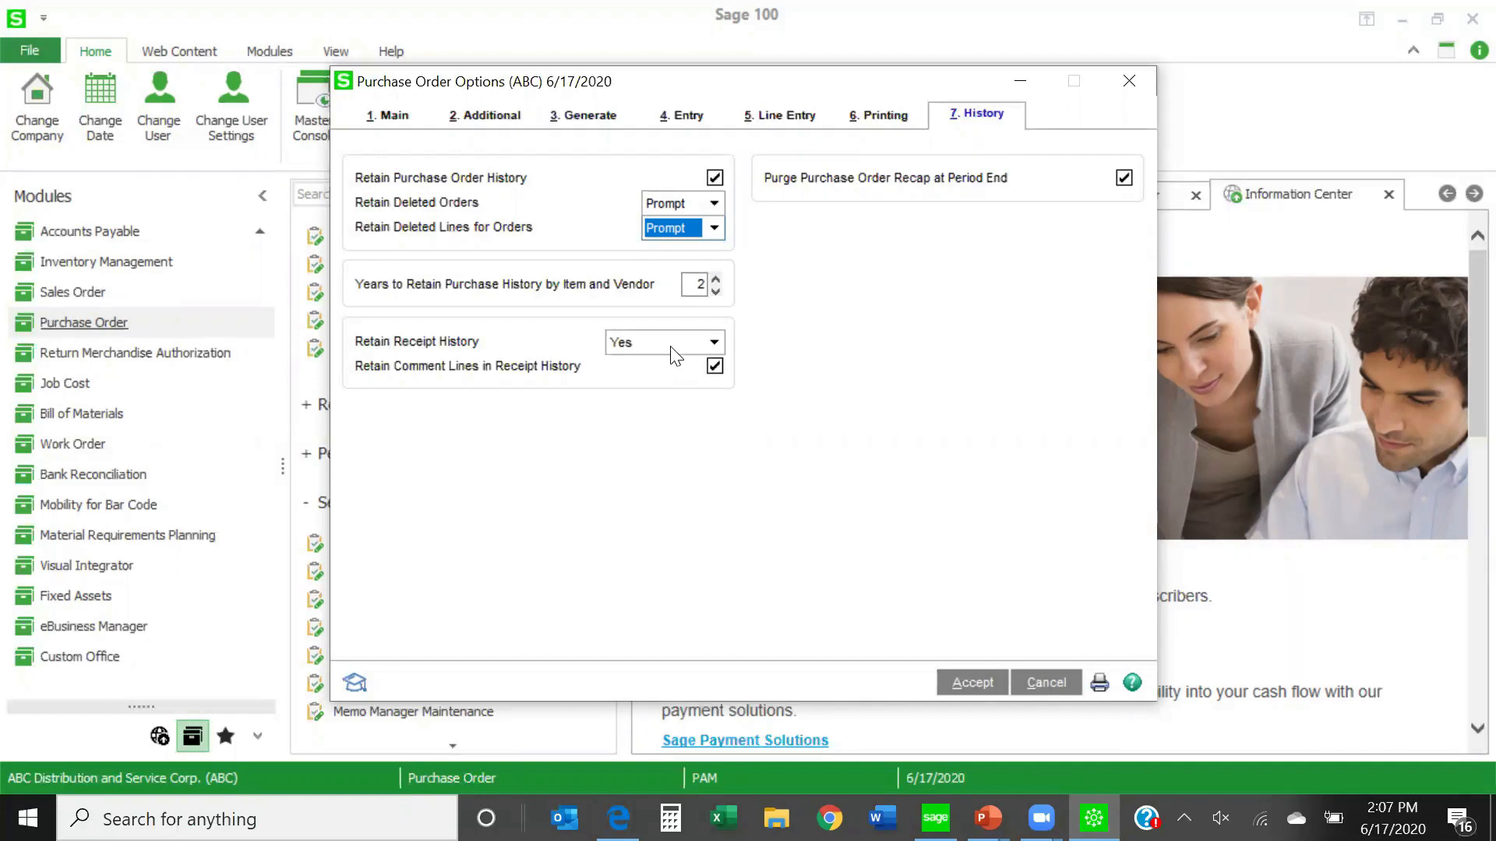
# - Choose Yes for Retain Receipt History and accept the purchase order options
pyautogui.click(714, 342)
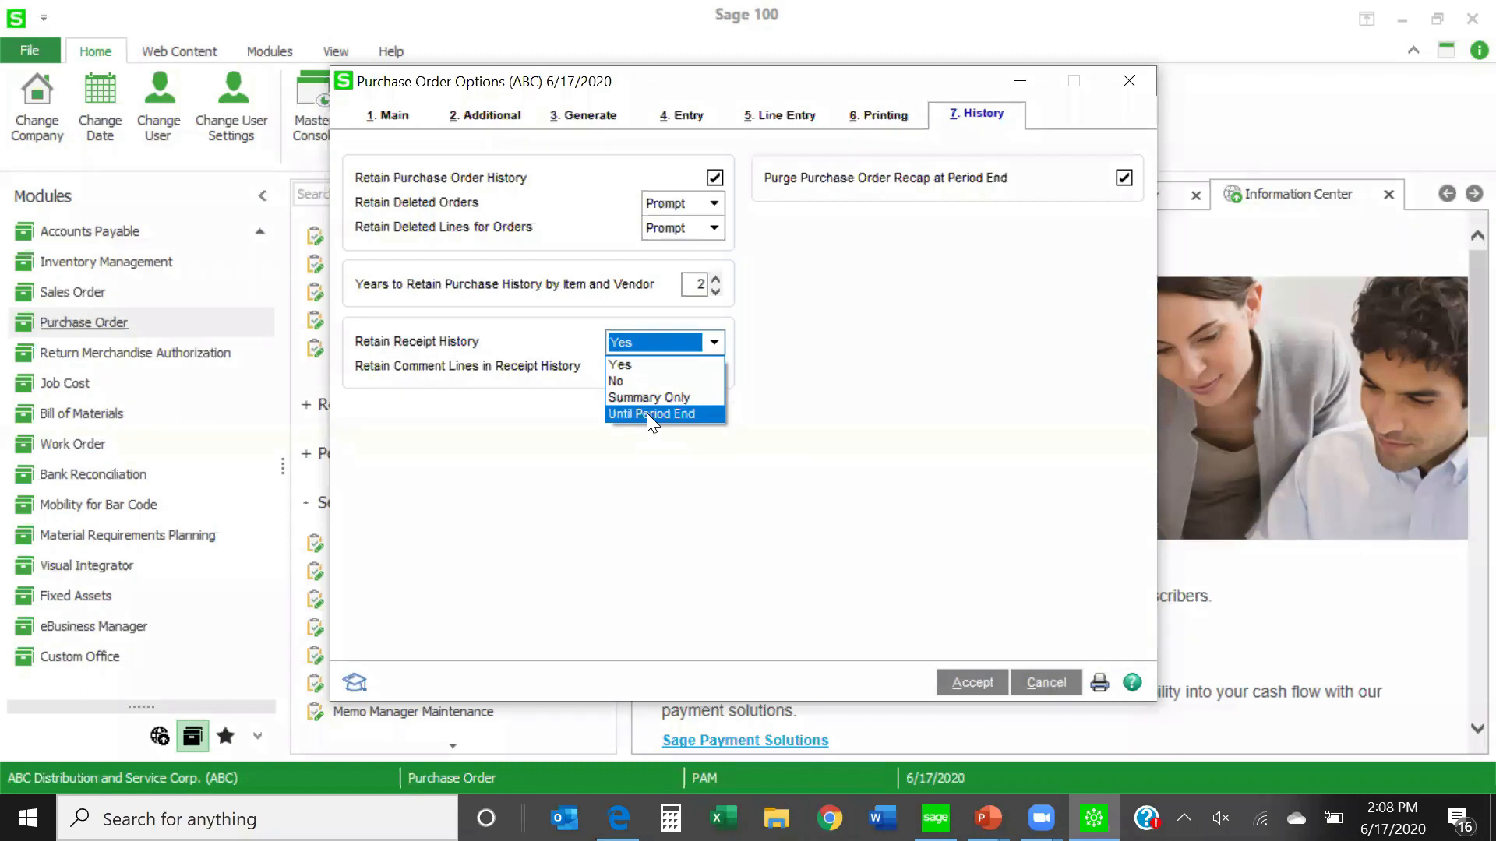
pyautogui.click(630, 364)
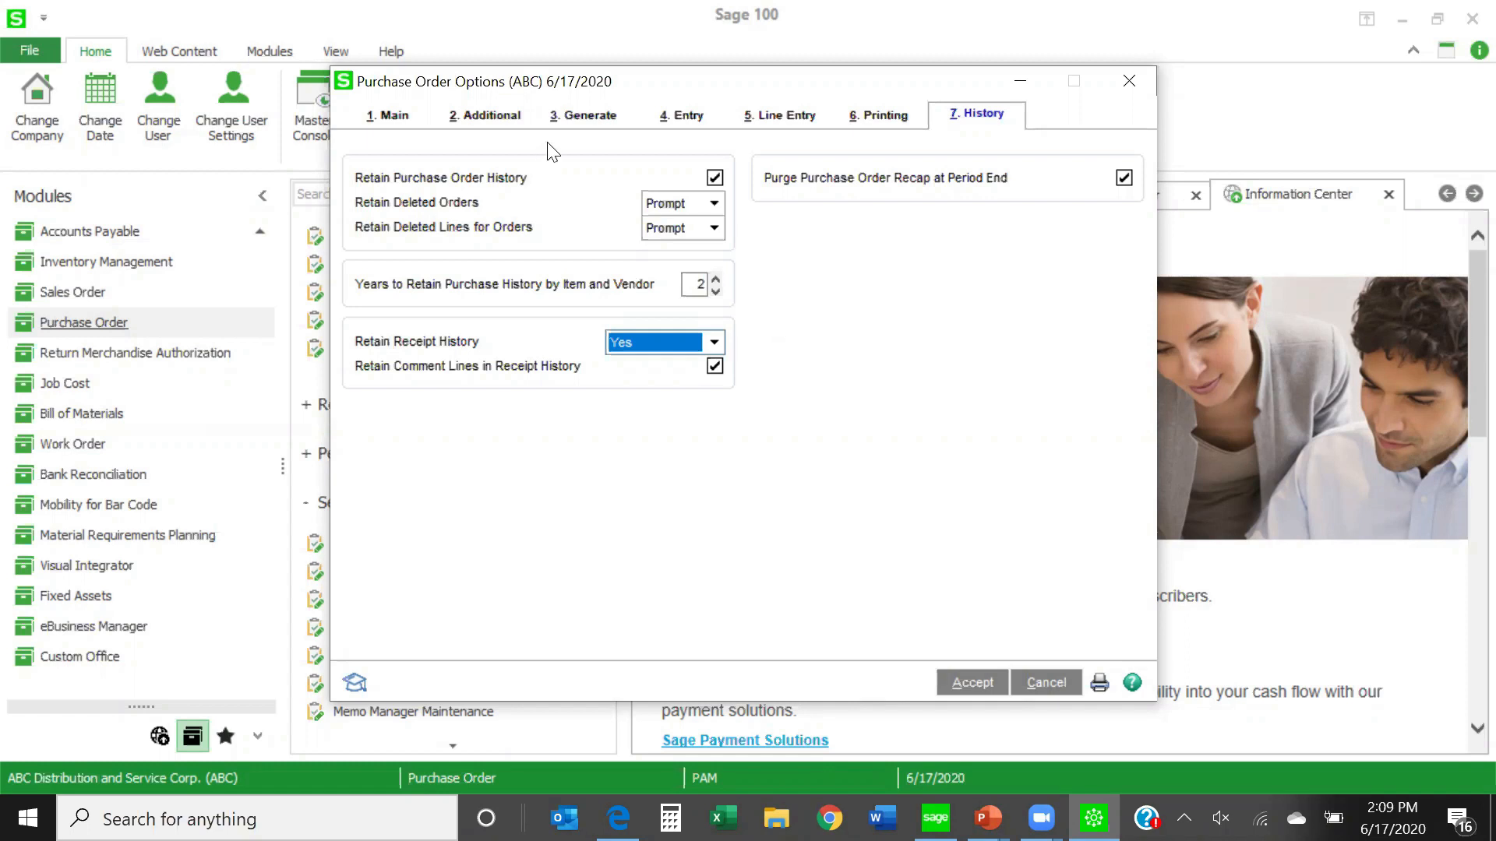
pyautogui.click(976, 689)
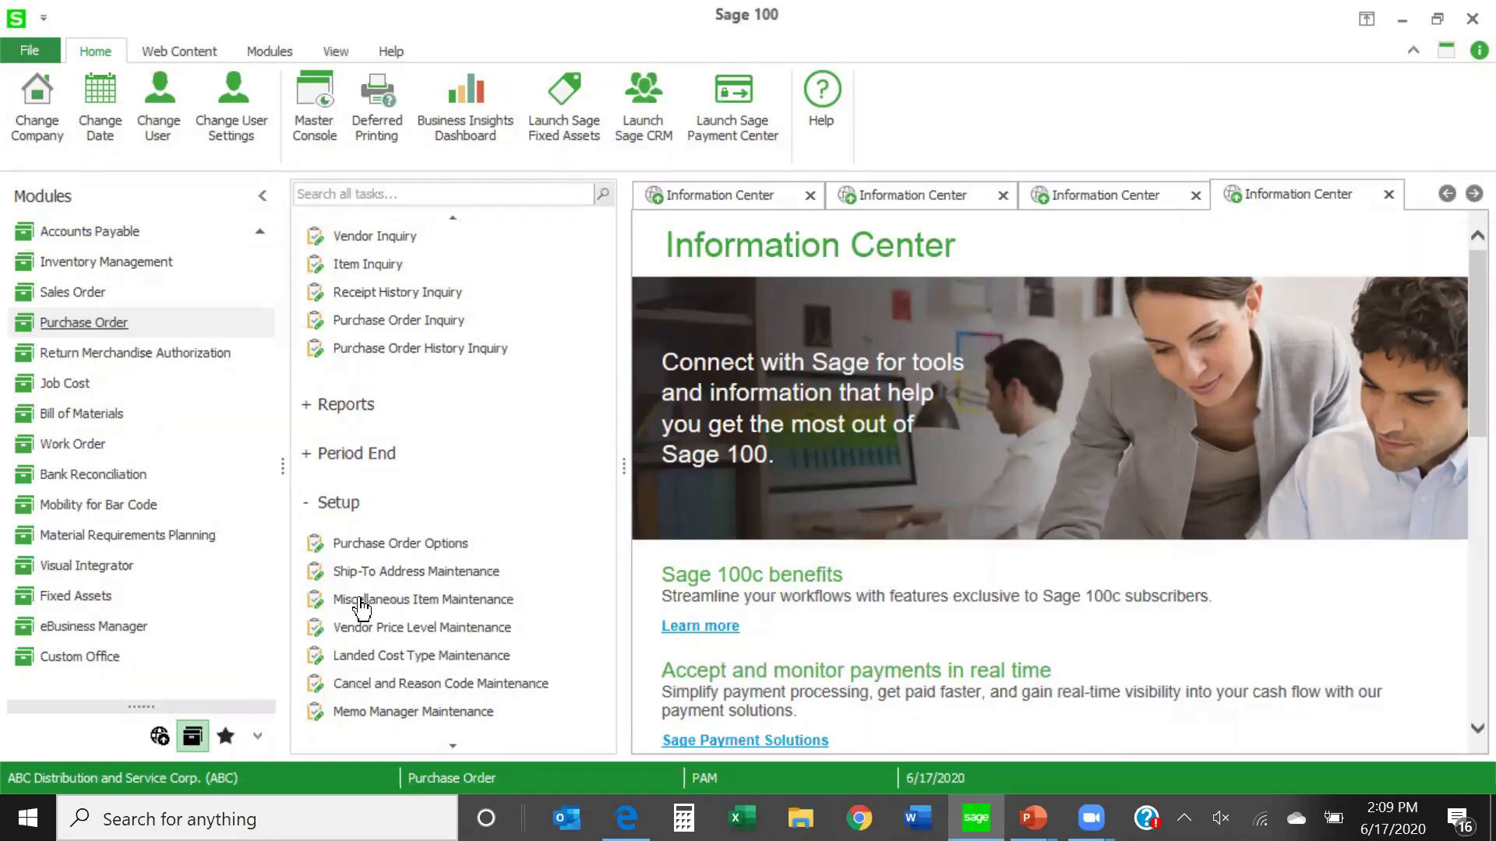
# - Open Cancel and Reason Code Maintenance and add a new code COVID on the empty row
pyautogui.click(381, 685)
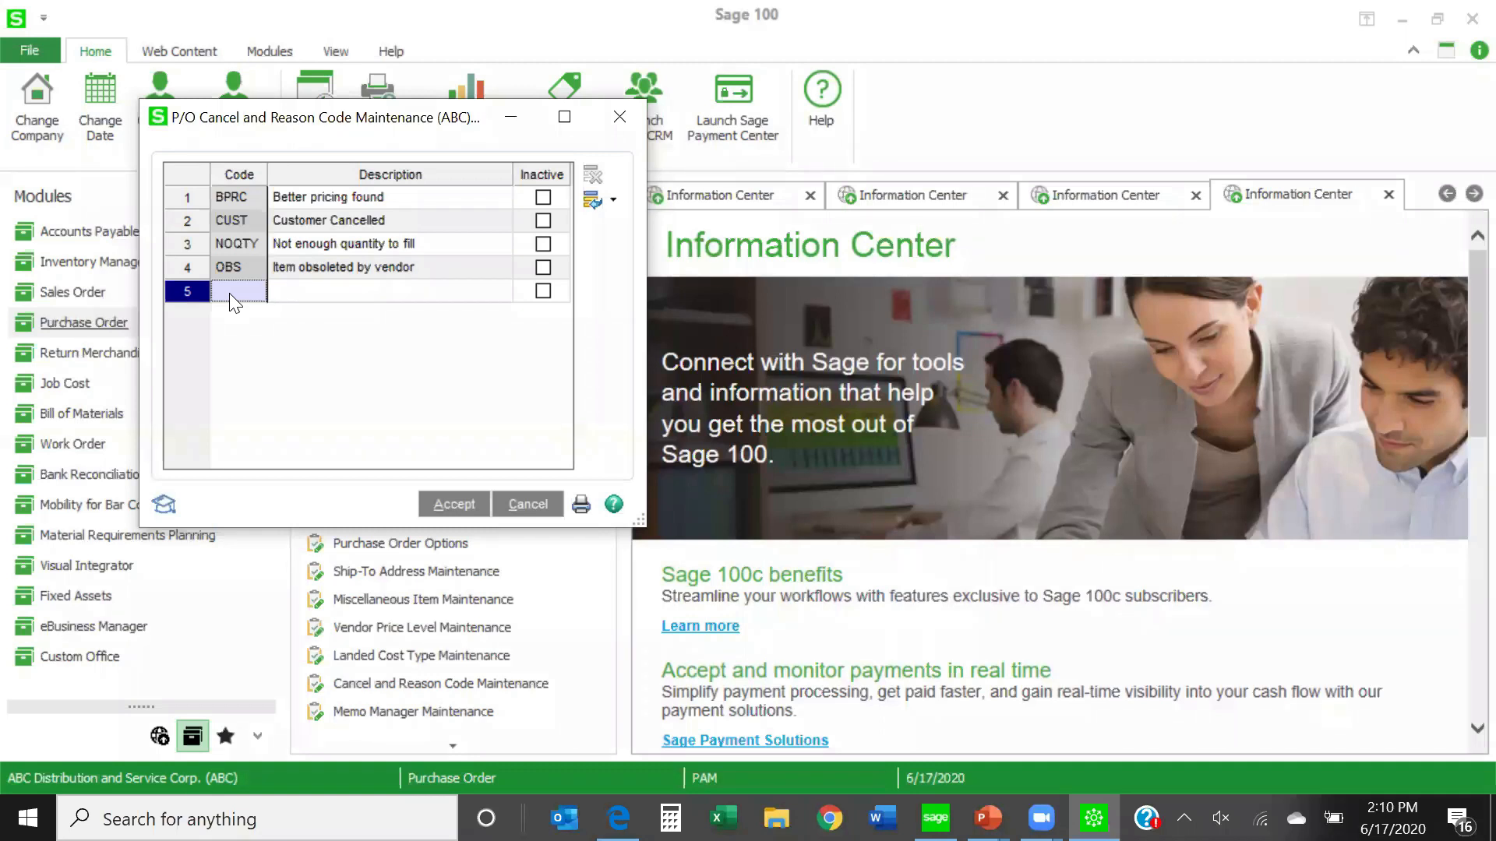
pyautogui.write('COVID')
pyautogui.press('Tab')
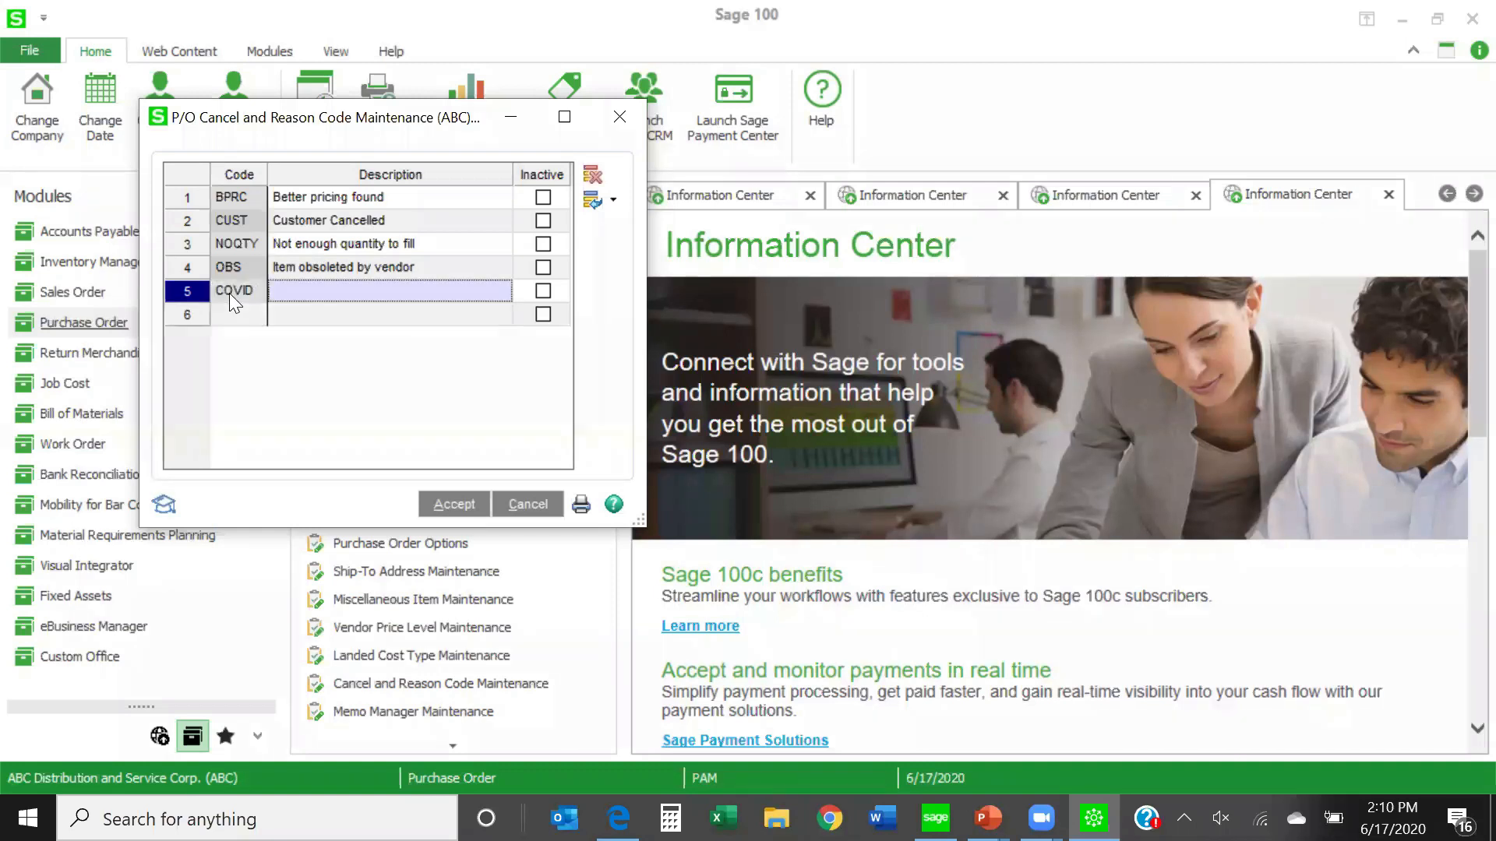
# - Describe the COVID code as "cancelled due to covid 19" and accept the reason codes
pyautogui.write('ca')
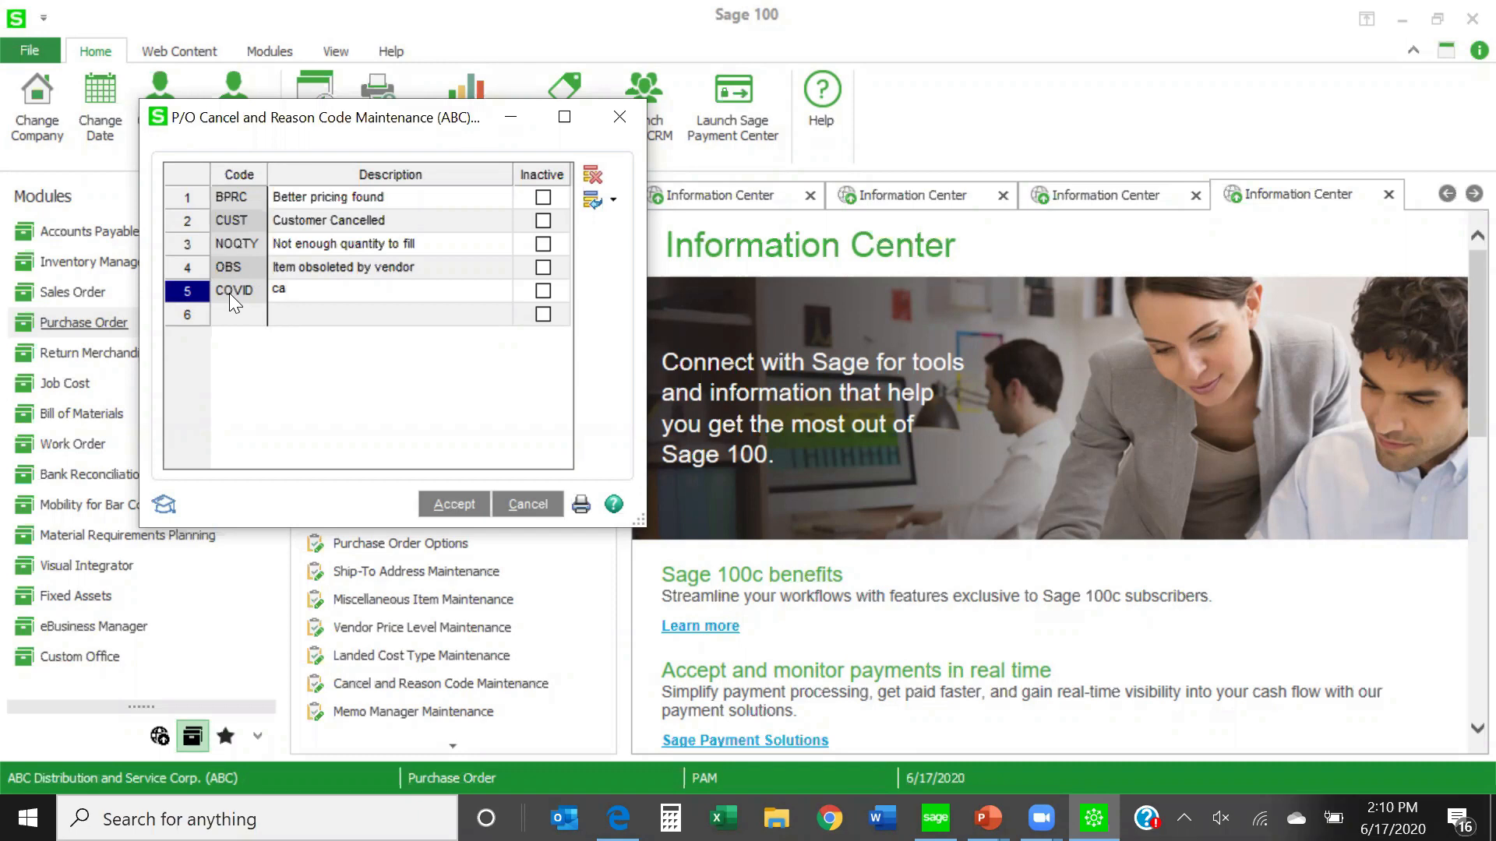
pyautogui.write('cel')
pyautogui.press('BackSpace')
pyautogui.press('BackSpace')
pyautogui.press('BackSpace')
pyautogui.write('ncelled due to covid 19')
pyautogui.click(461, 513)
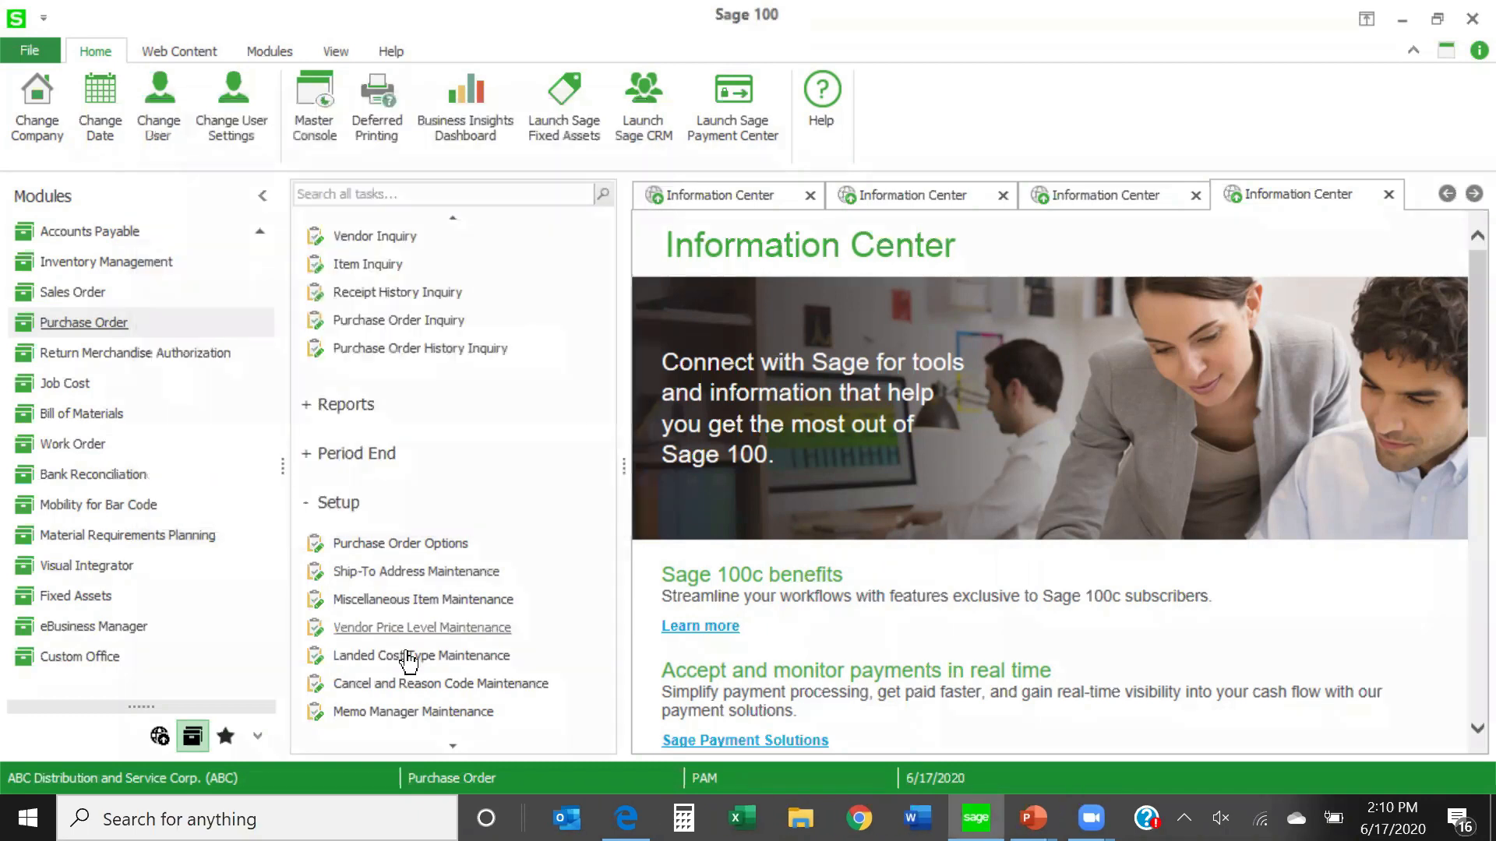
# - Reopen Cancel and Reason Code Maintenance, mark the COVID code inactive, and accept the change
pyautogui.click(400, 685)
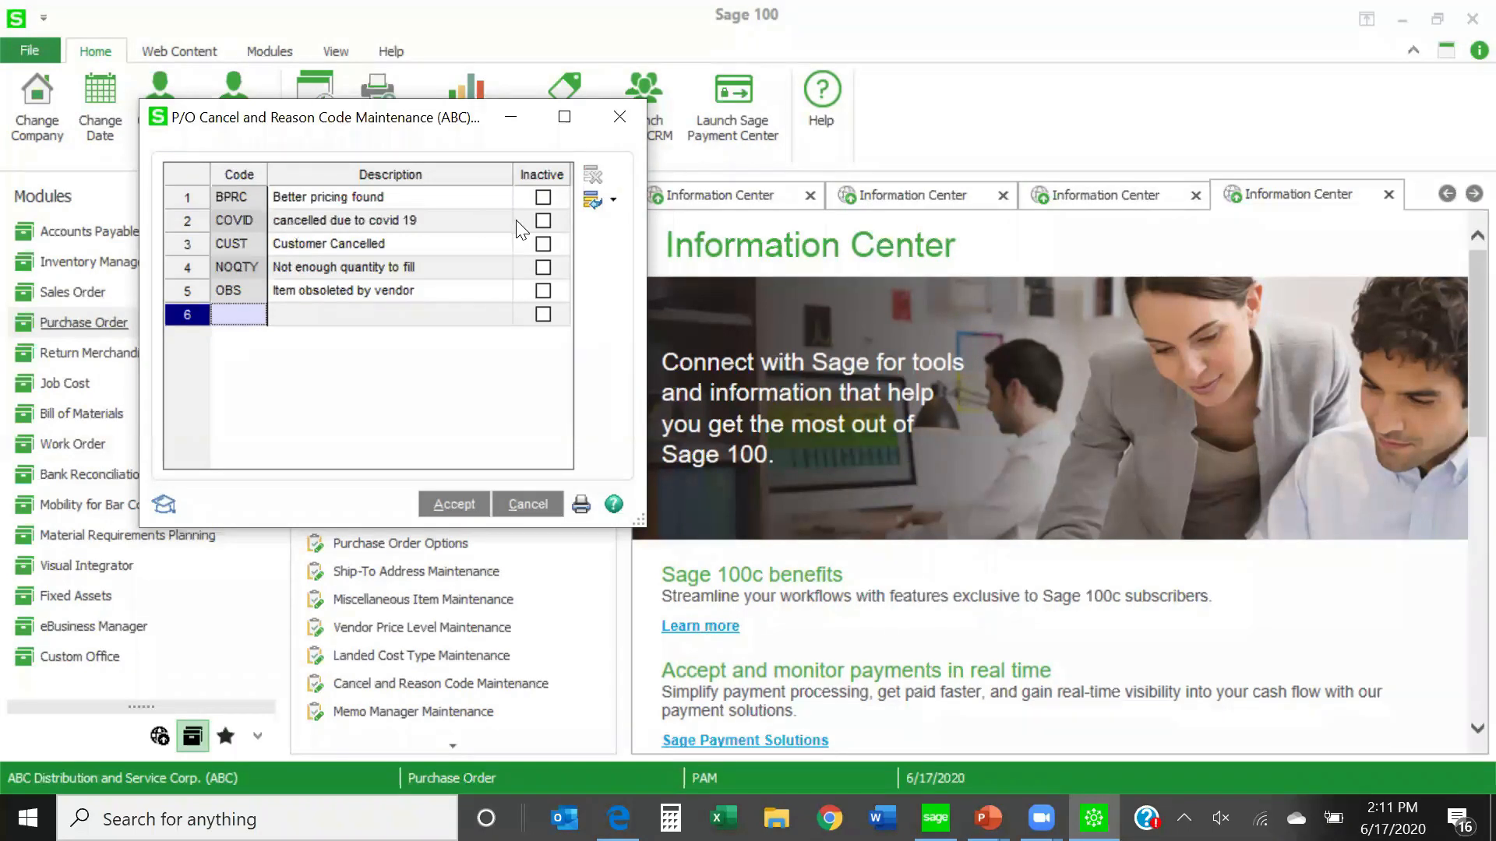
pyautogui.click(543, 222)
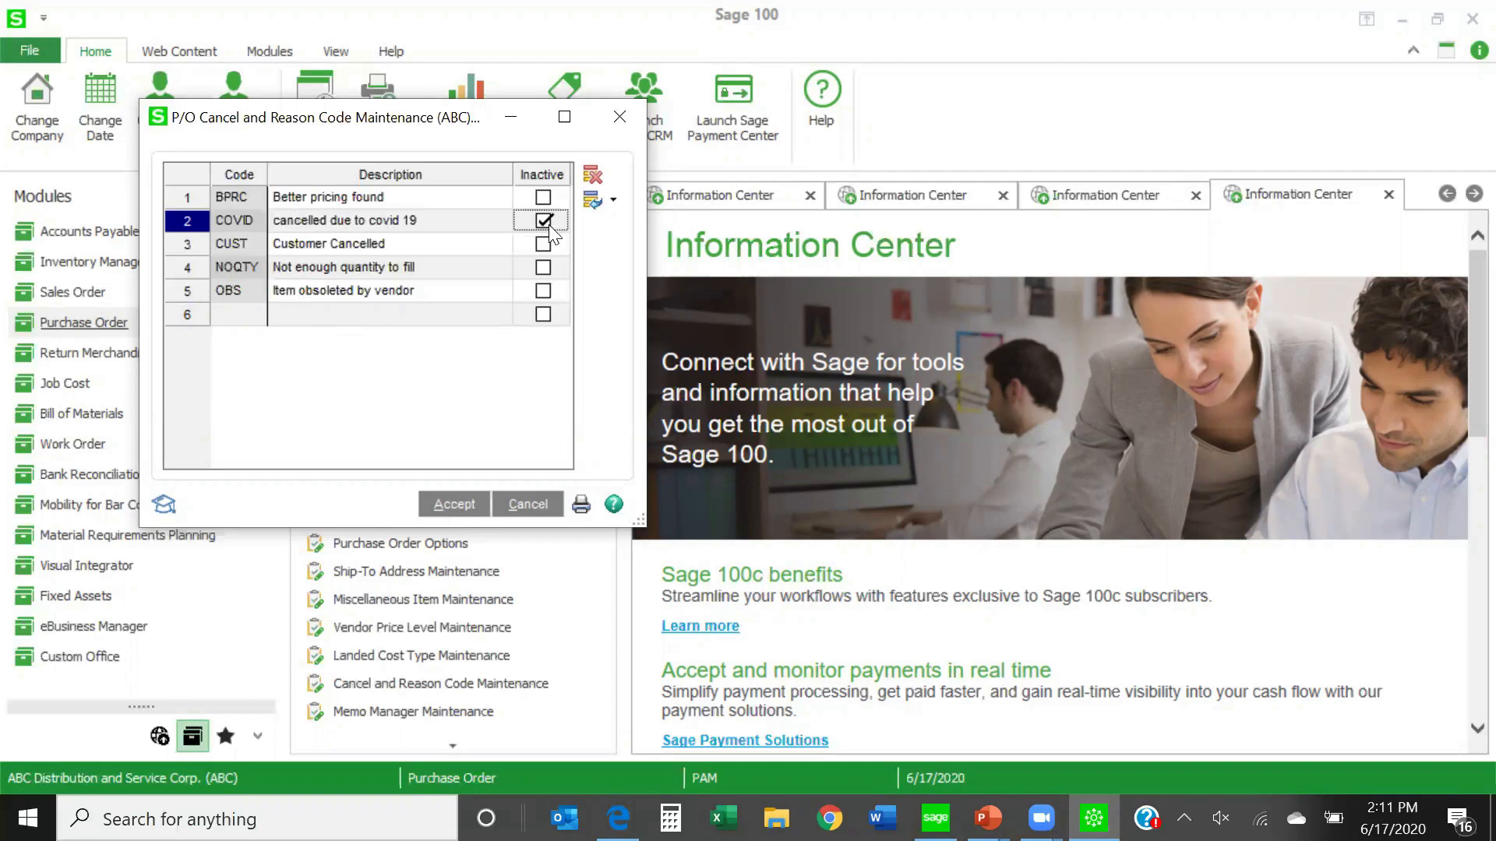
pyautogui.click(453, 504)
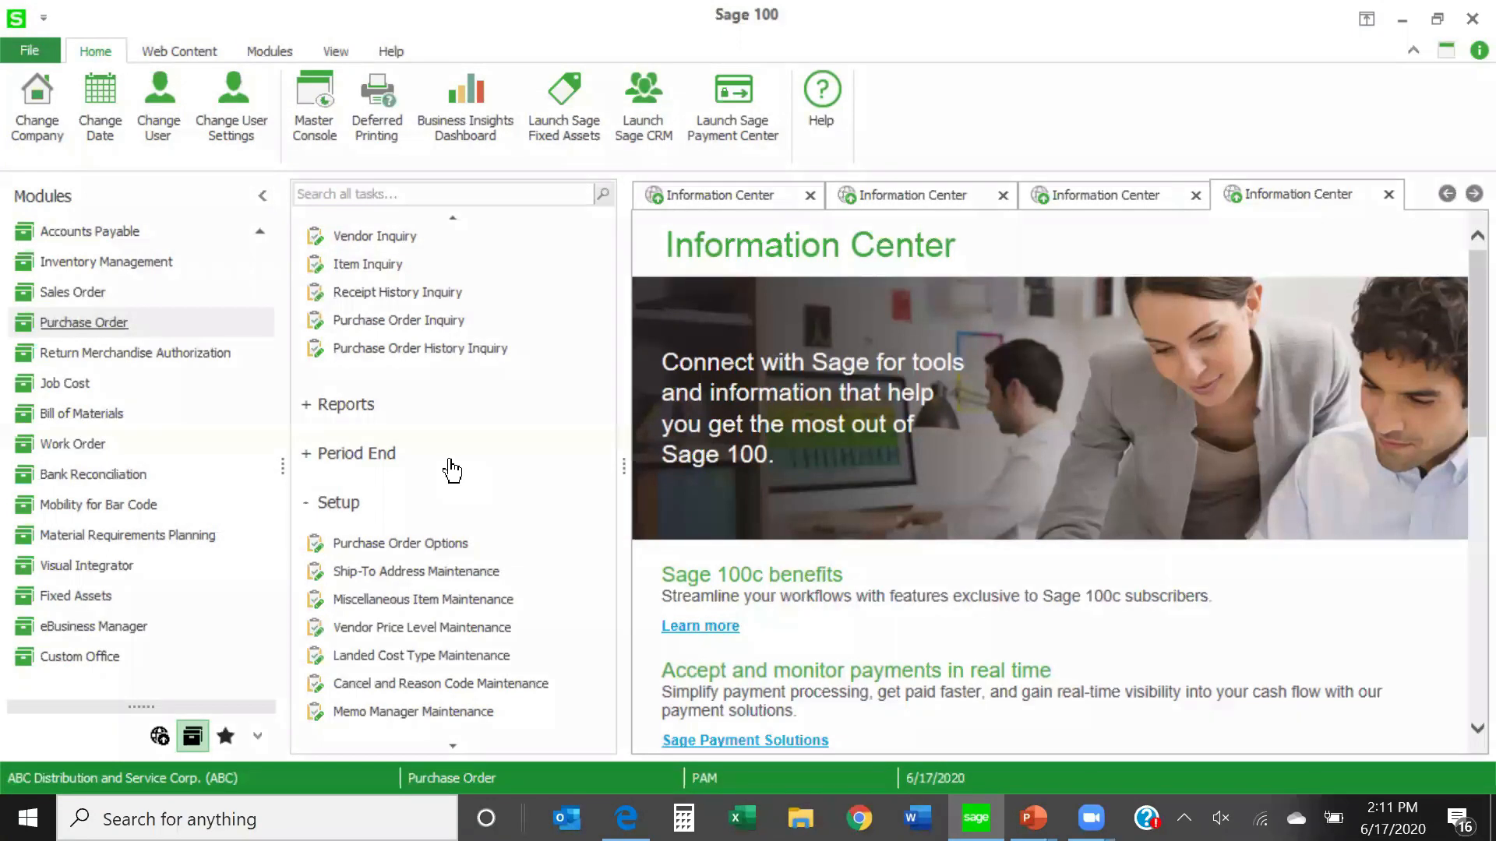
# - Review the product type, procurement type and filter options in Auto Reorder Selection, and close it without proceeding
pyautogui.scroll(3, 452, 471)
pyautogui.scroll(2, 452, 470)
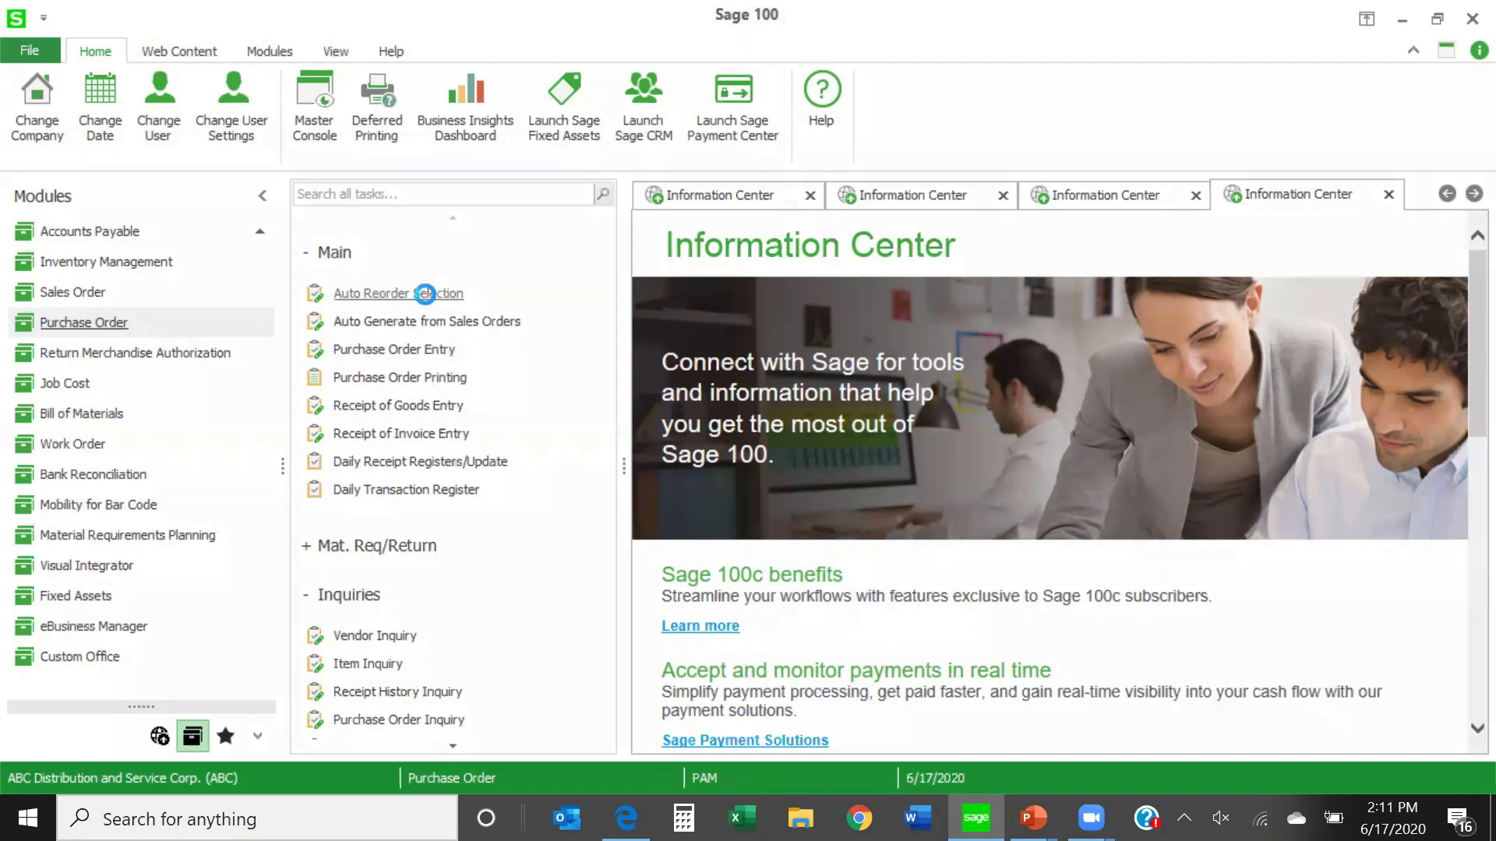
pyautogui.click(425, 293)
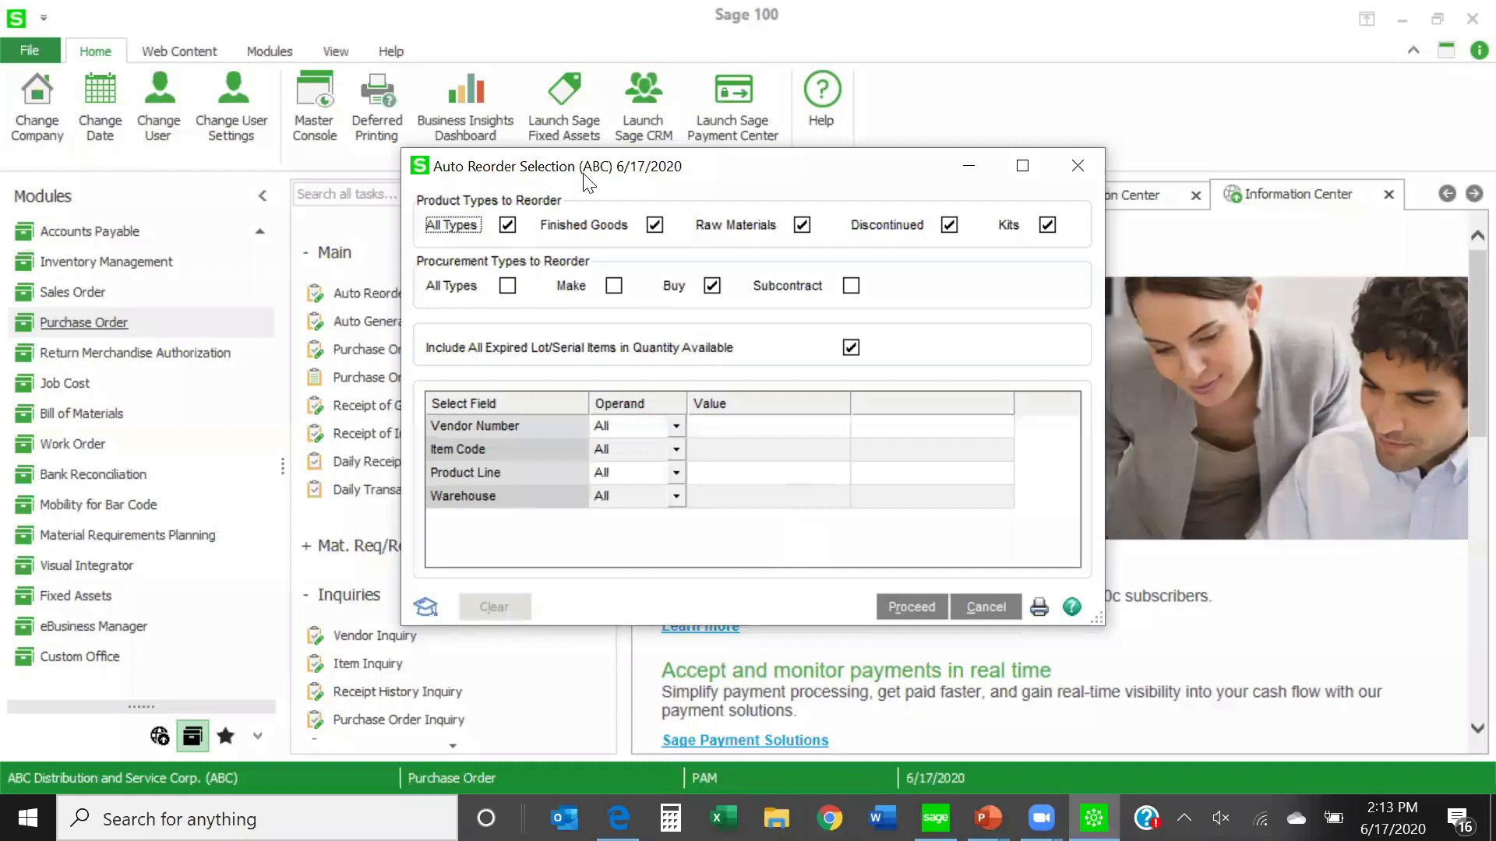
pyautogui.click(984, 613)
pyautogui.click(1076, 162)
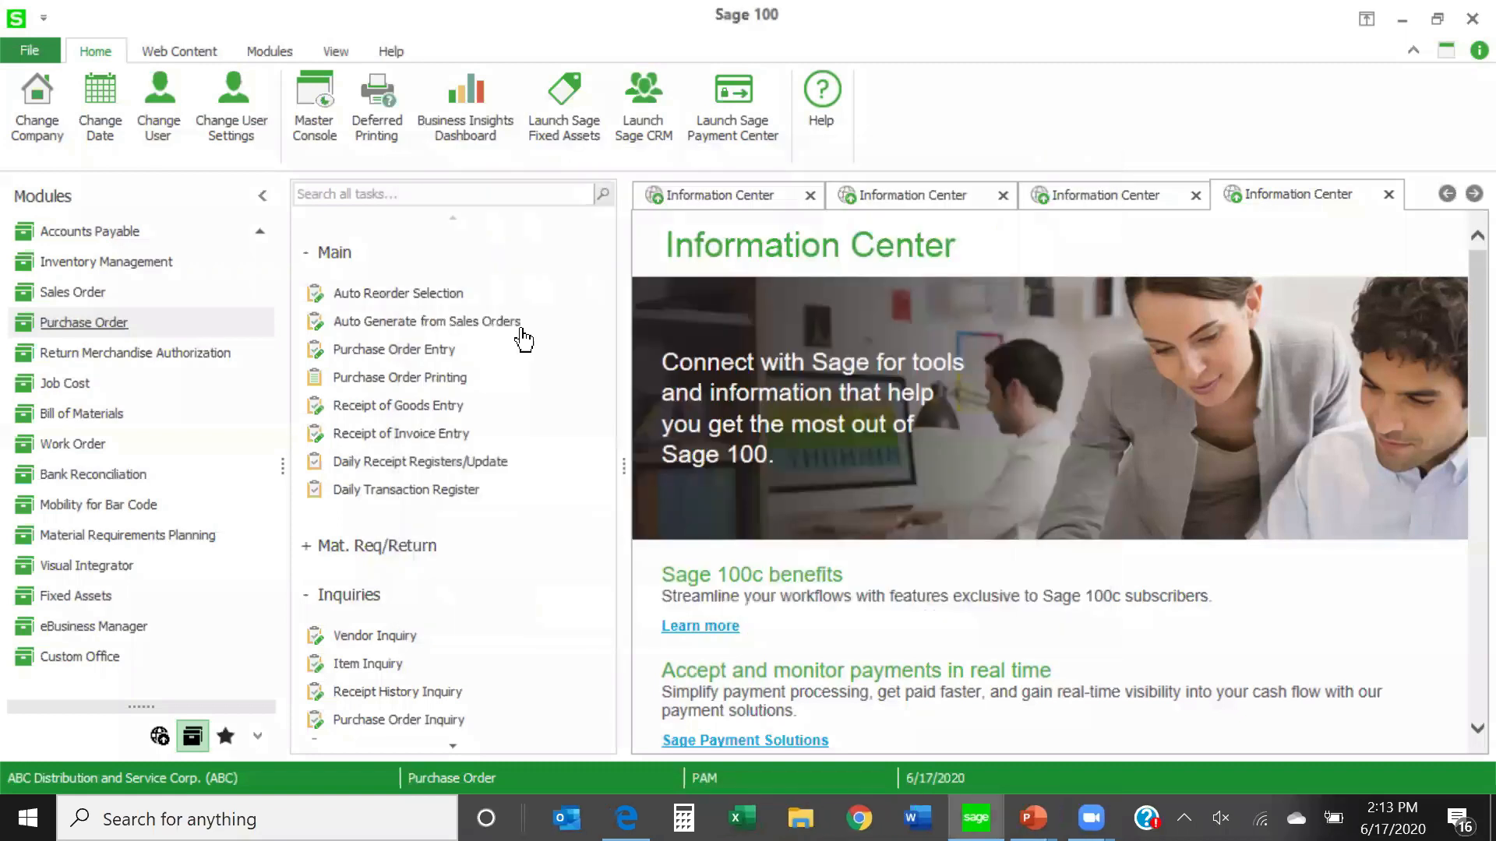
# - Review the order types, statuses and options in Auto Generate from Sales Orders, dismissing the desktop notifications that cover it
pyautogui.click(411, 326)
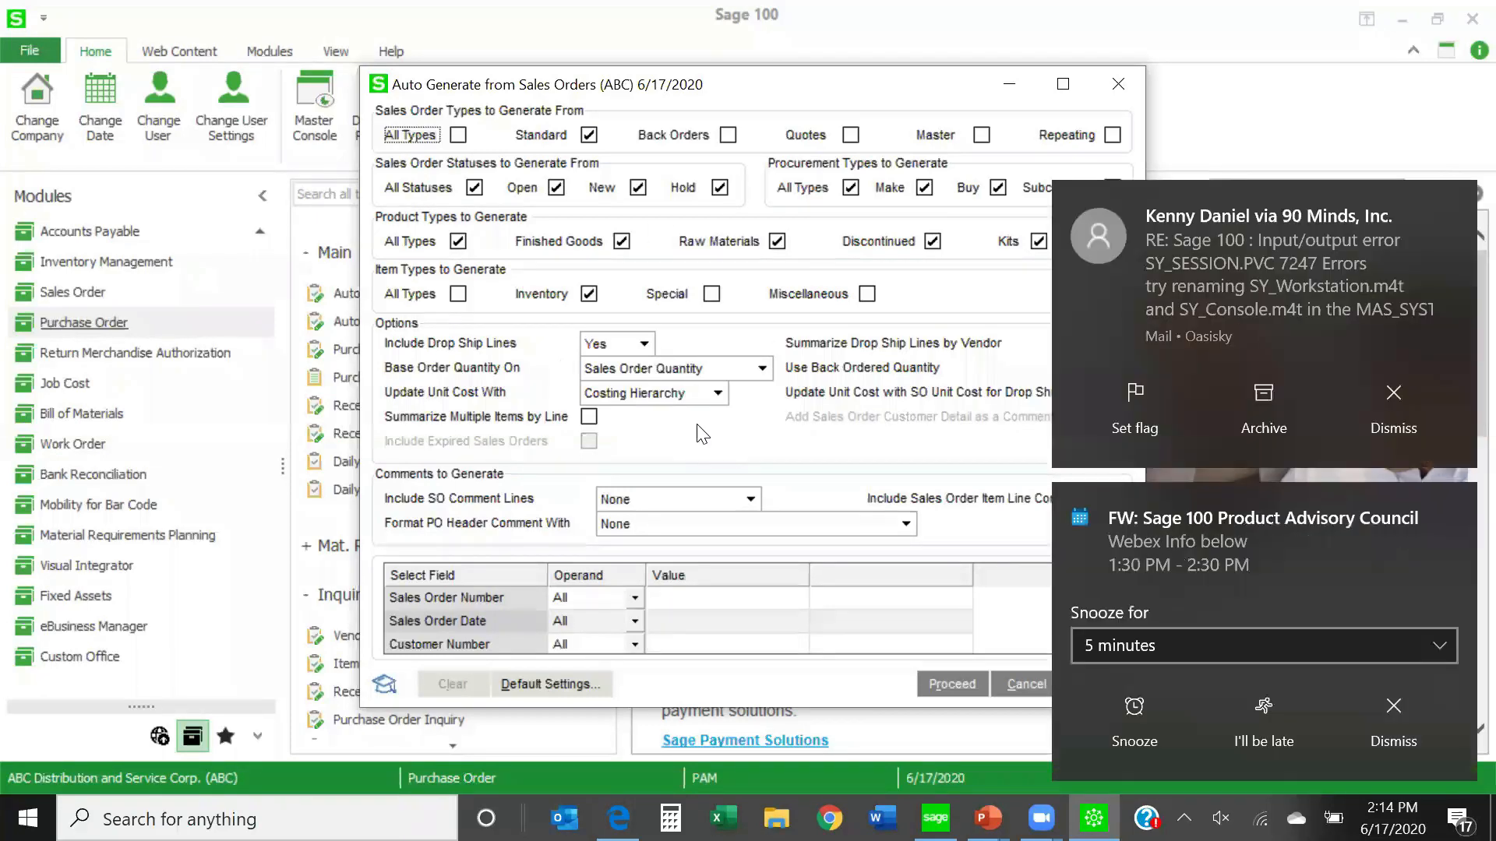
pyautogui.click(1446, 198)
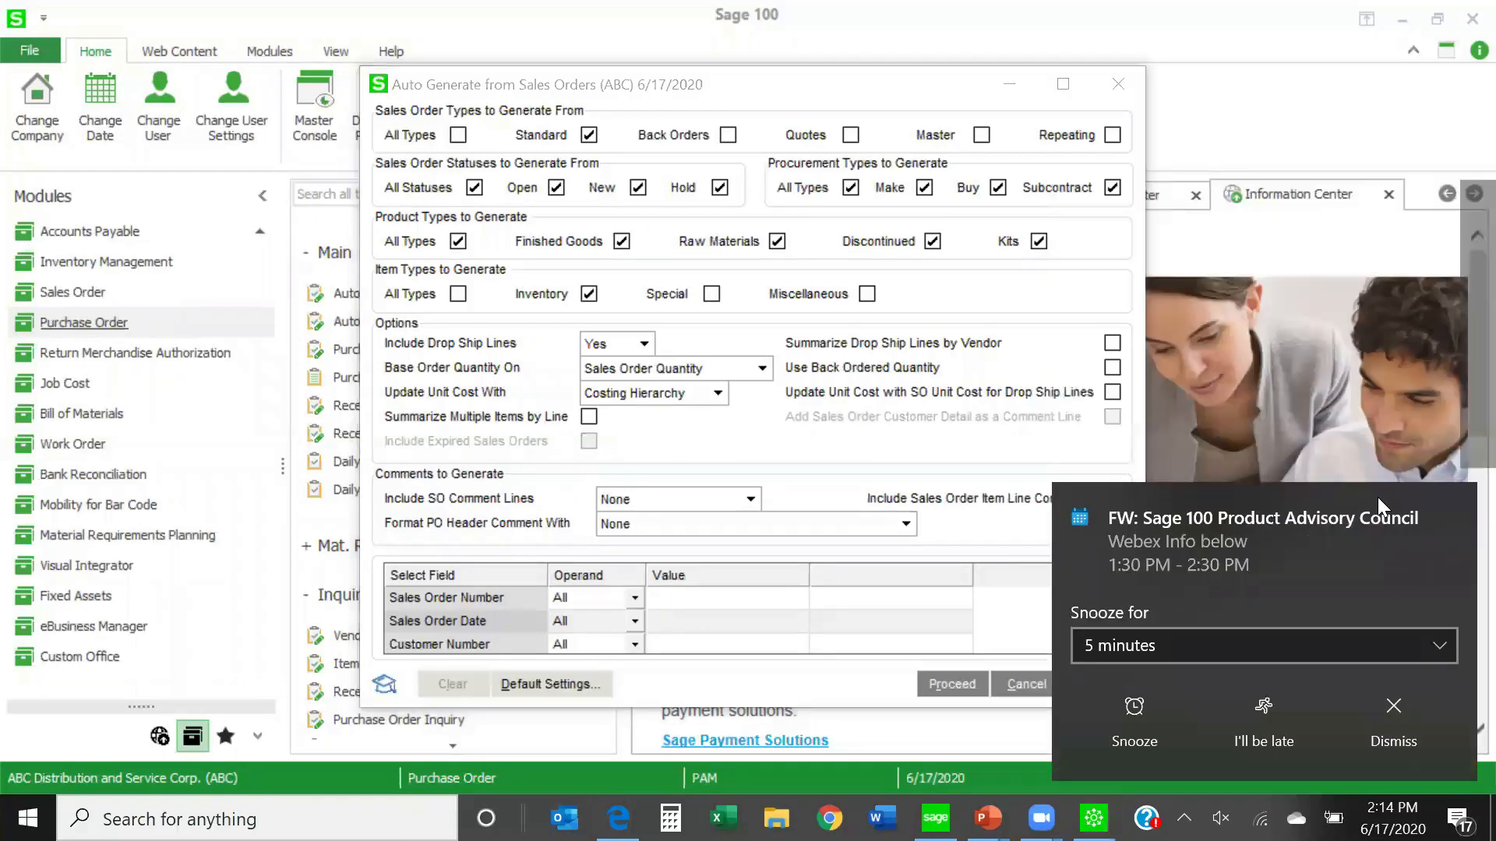
pyautogui.click(1394, 709)
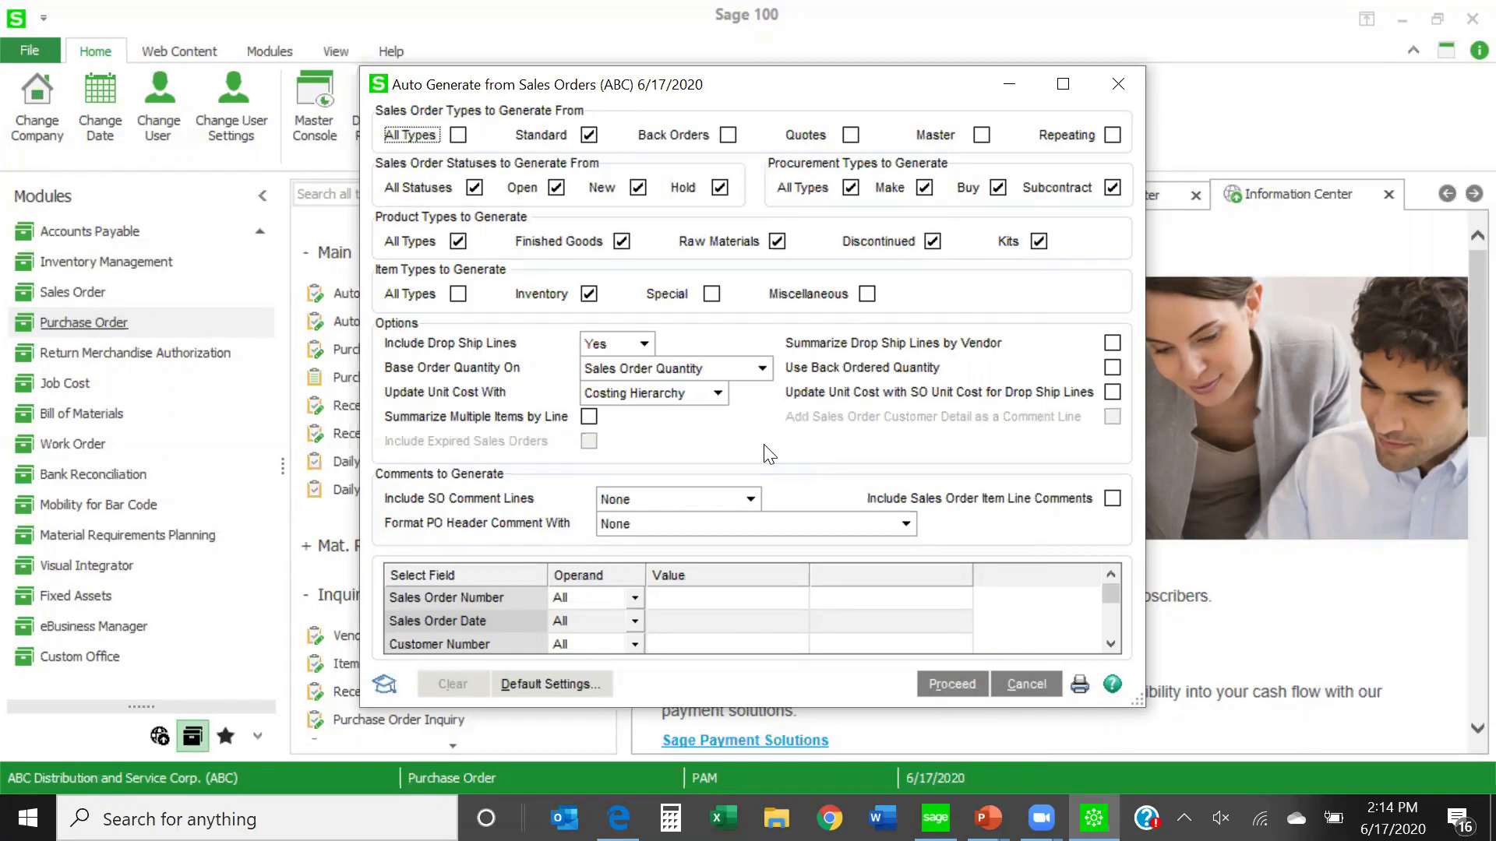
pyautogui.click(1119, 87)
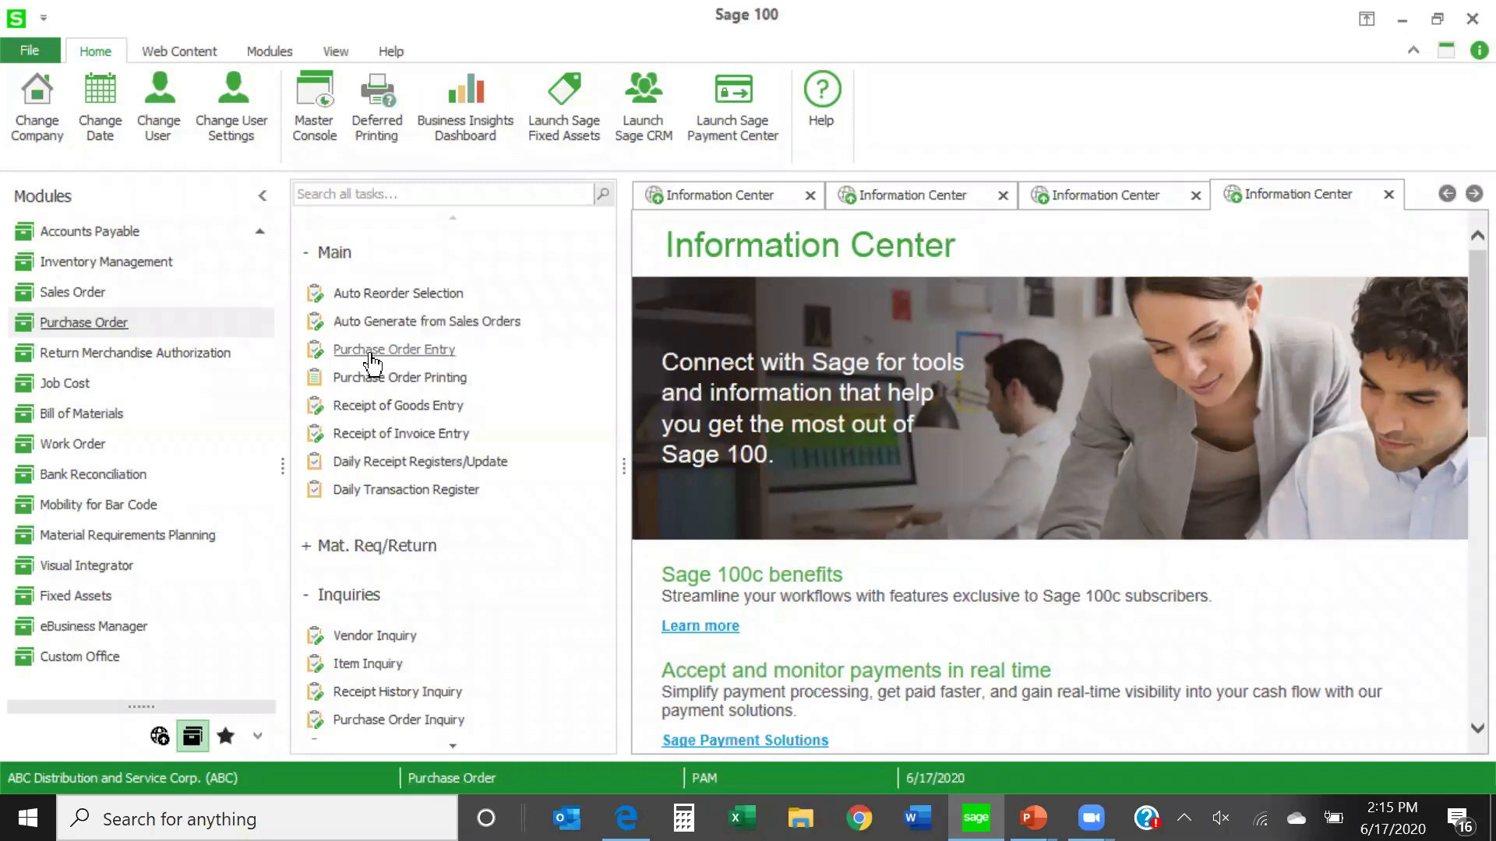
pyautogui.click(418, 322)
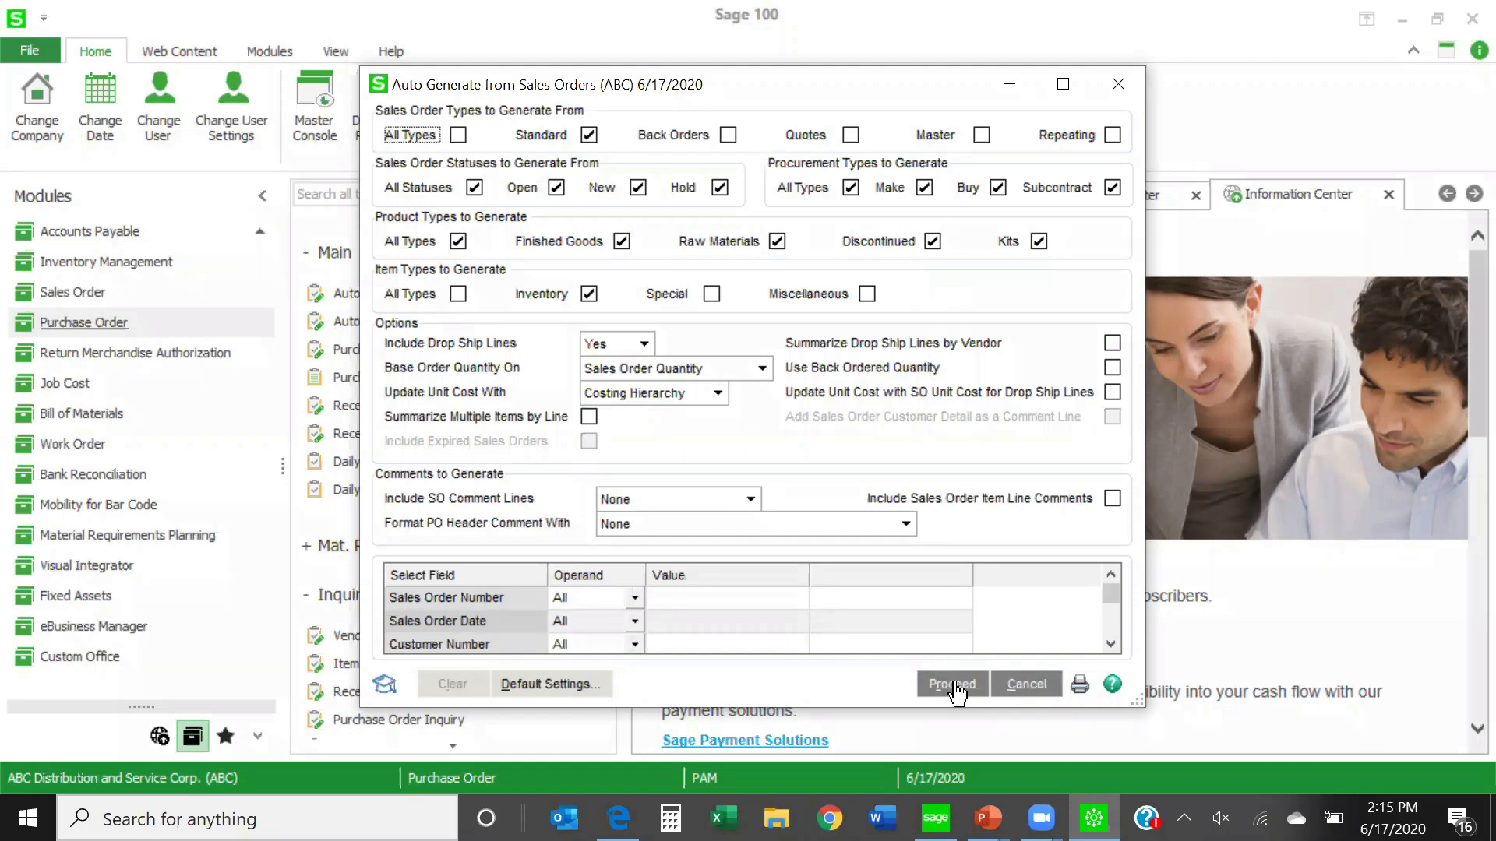
# - Close Auto Generate from Sales Orders, take a brief look at the blank Purchase Order Entry form, and return to the Purchase Order task list
pyautogui.click(1115, 82)
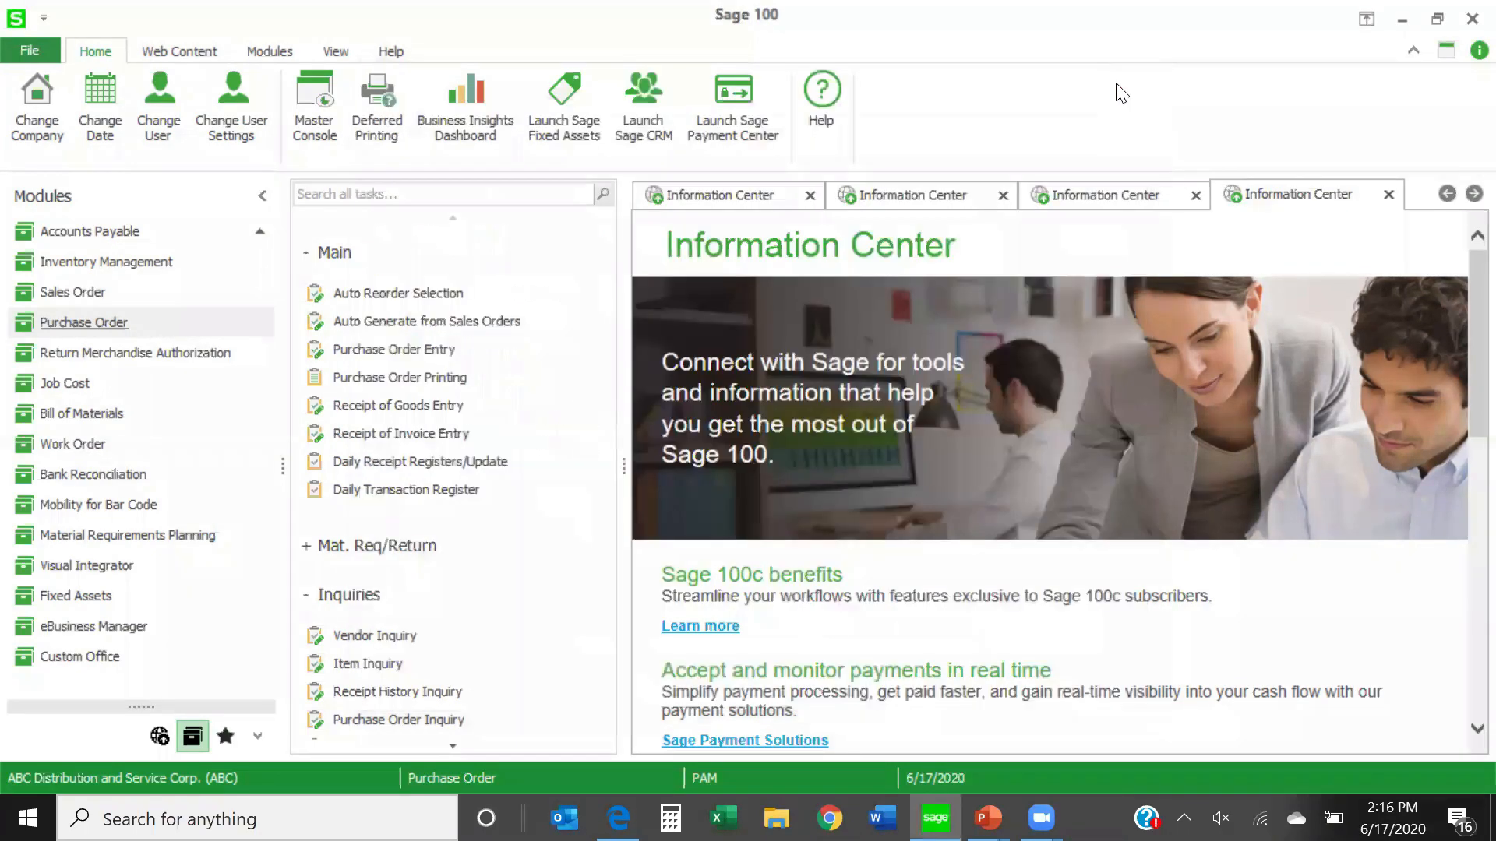
pyautogui.click(389, 349)
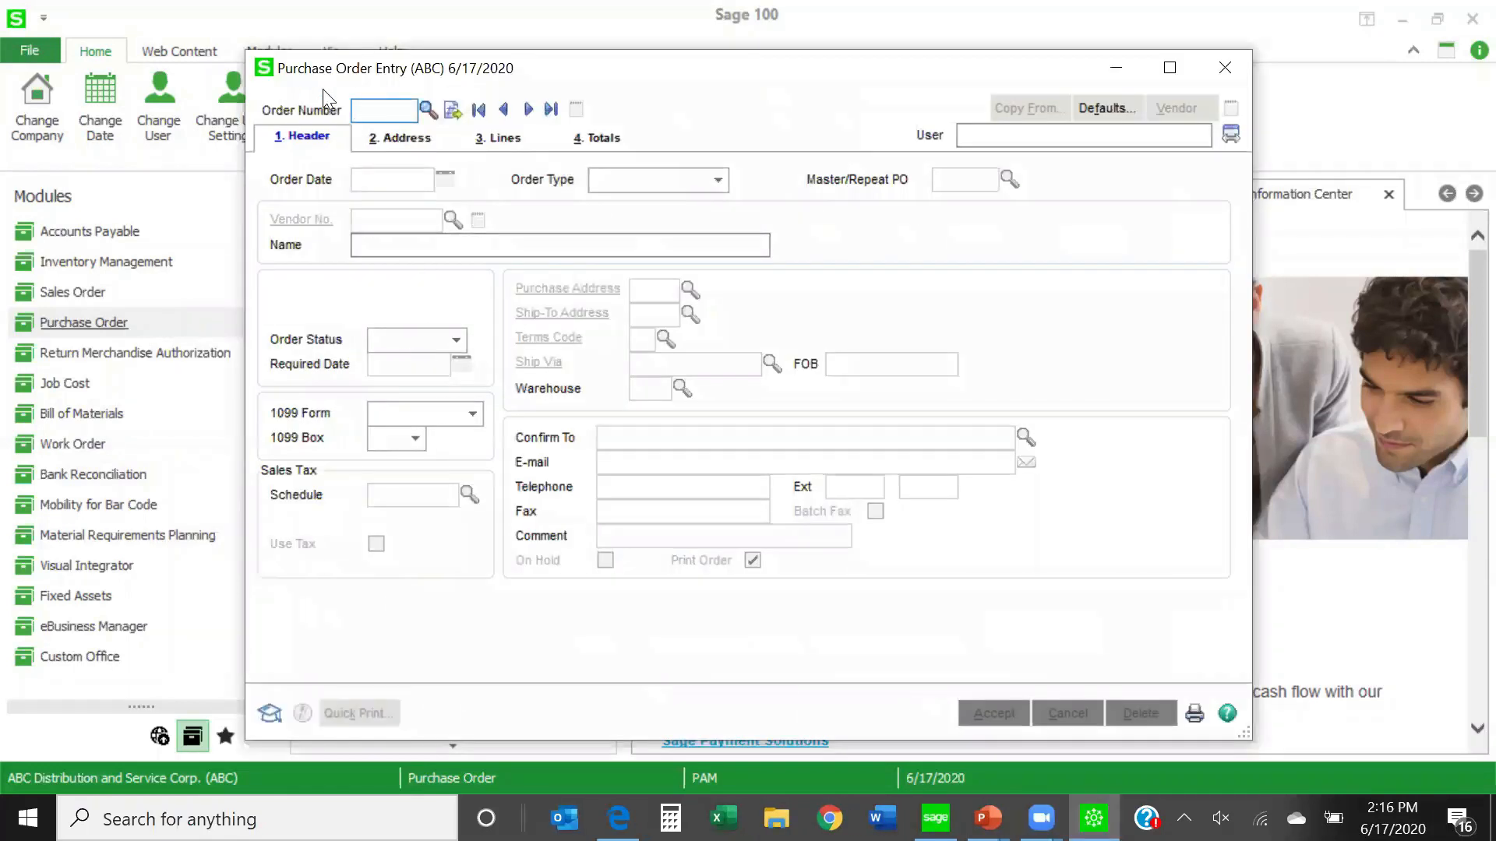
pyautogui.click(1222, 68)
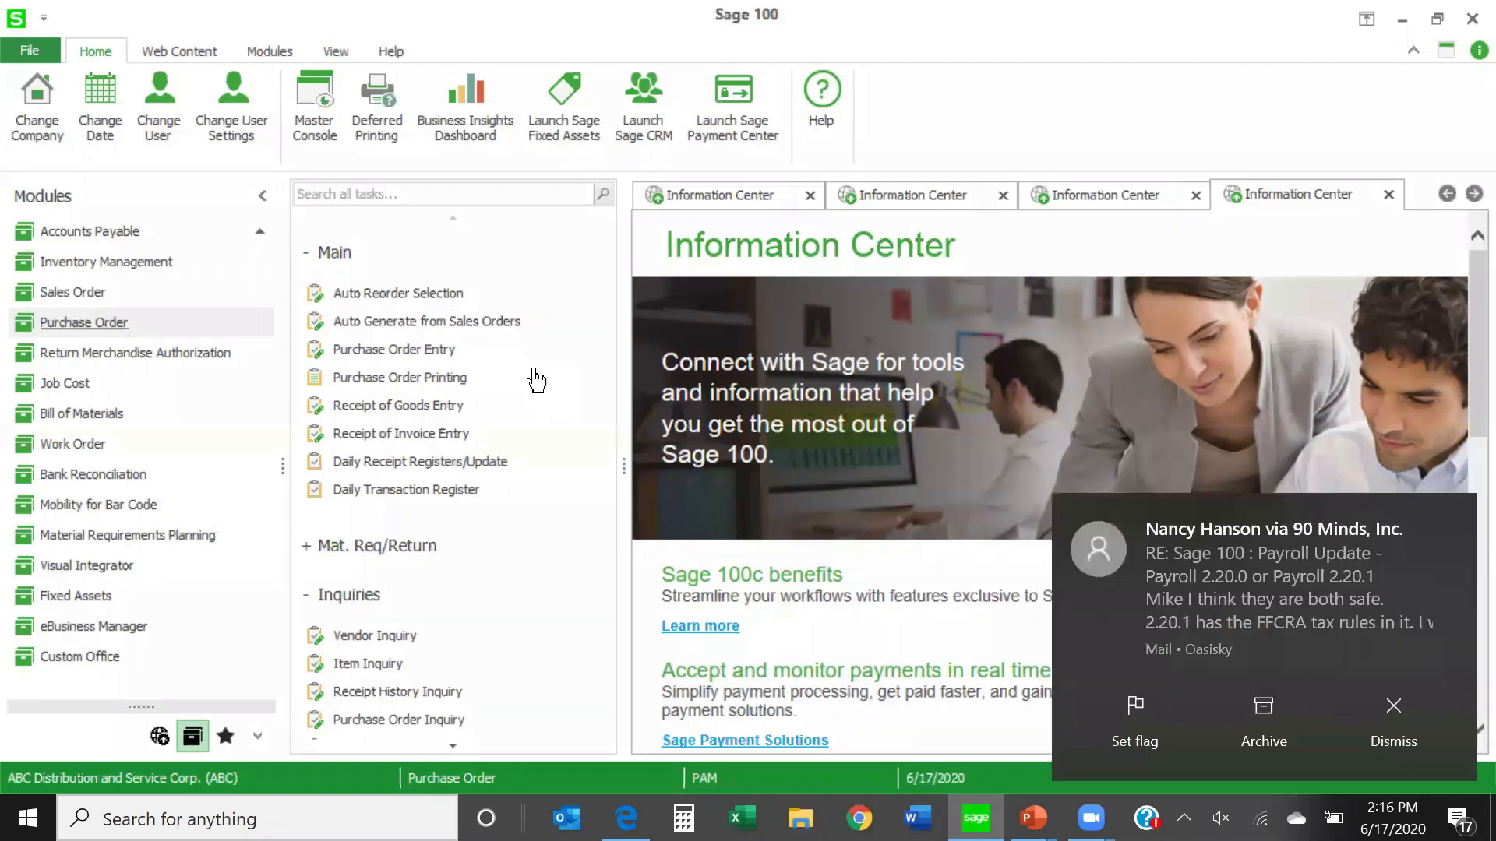
pyautogui.click(1400, 711)
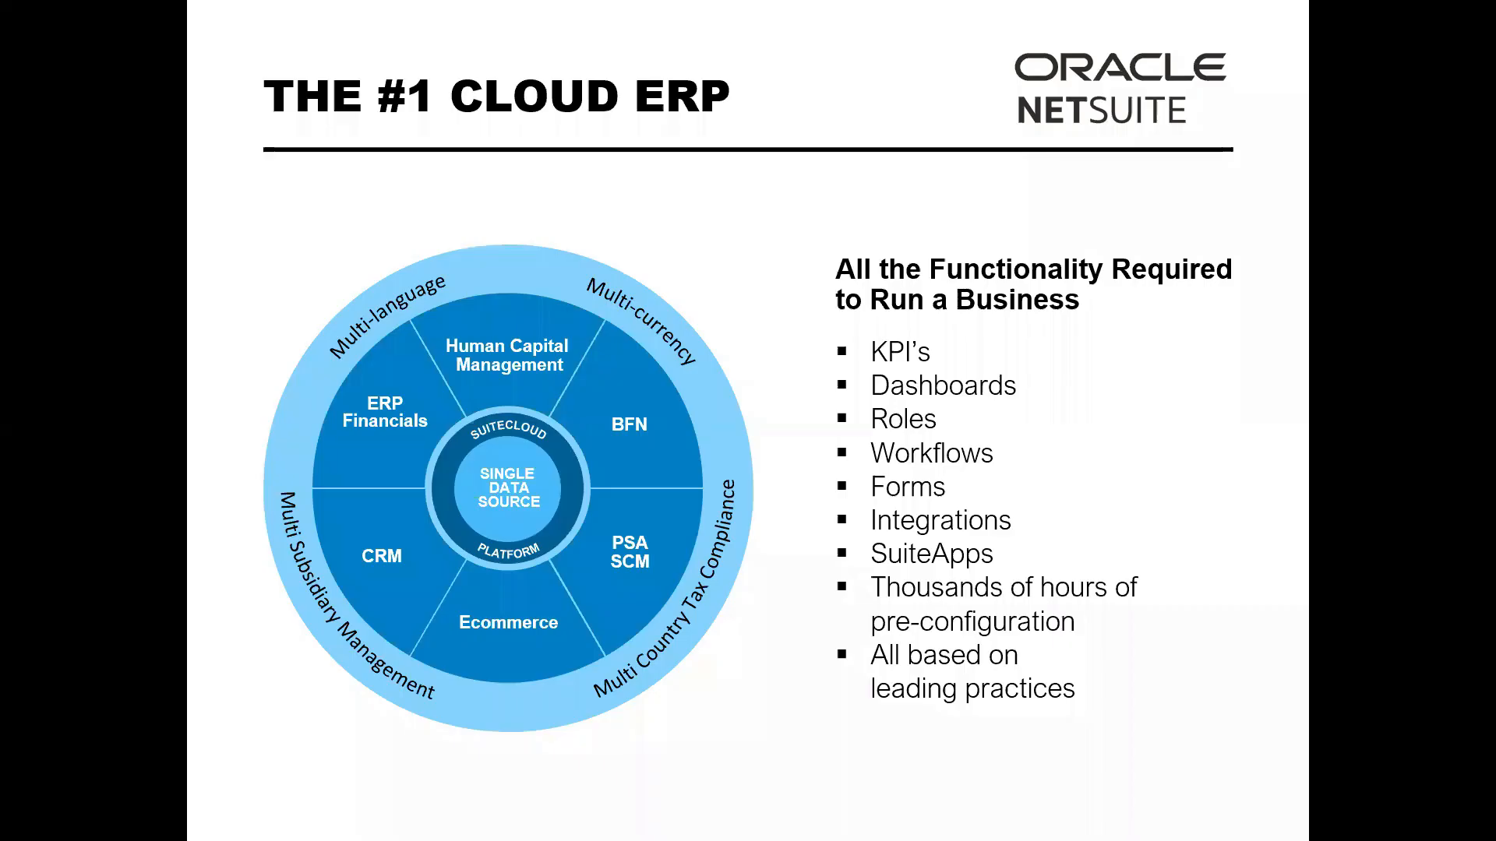
pyautogui.hotkey('alt', 'Tab')
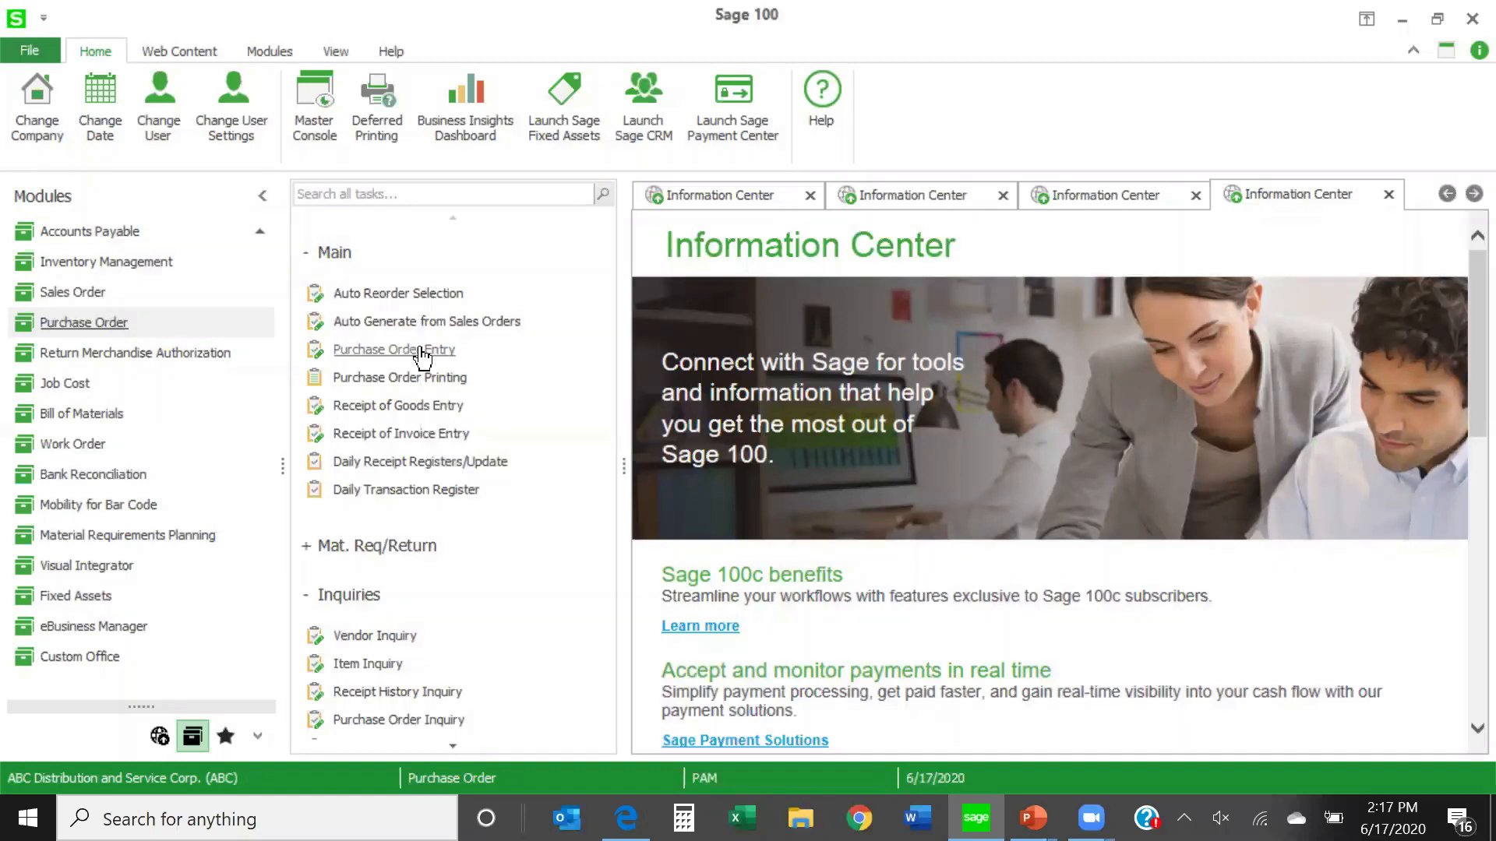
# - Start a new purchase order with the next order number and compare the header fields for the Drop Ship and Standard Order types
pyautogui.click(370, 349)
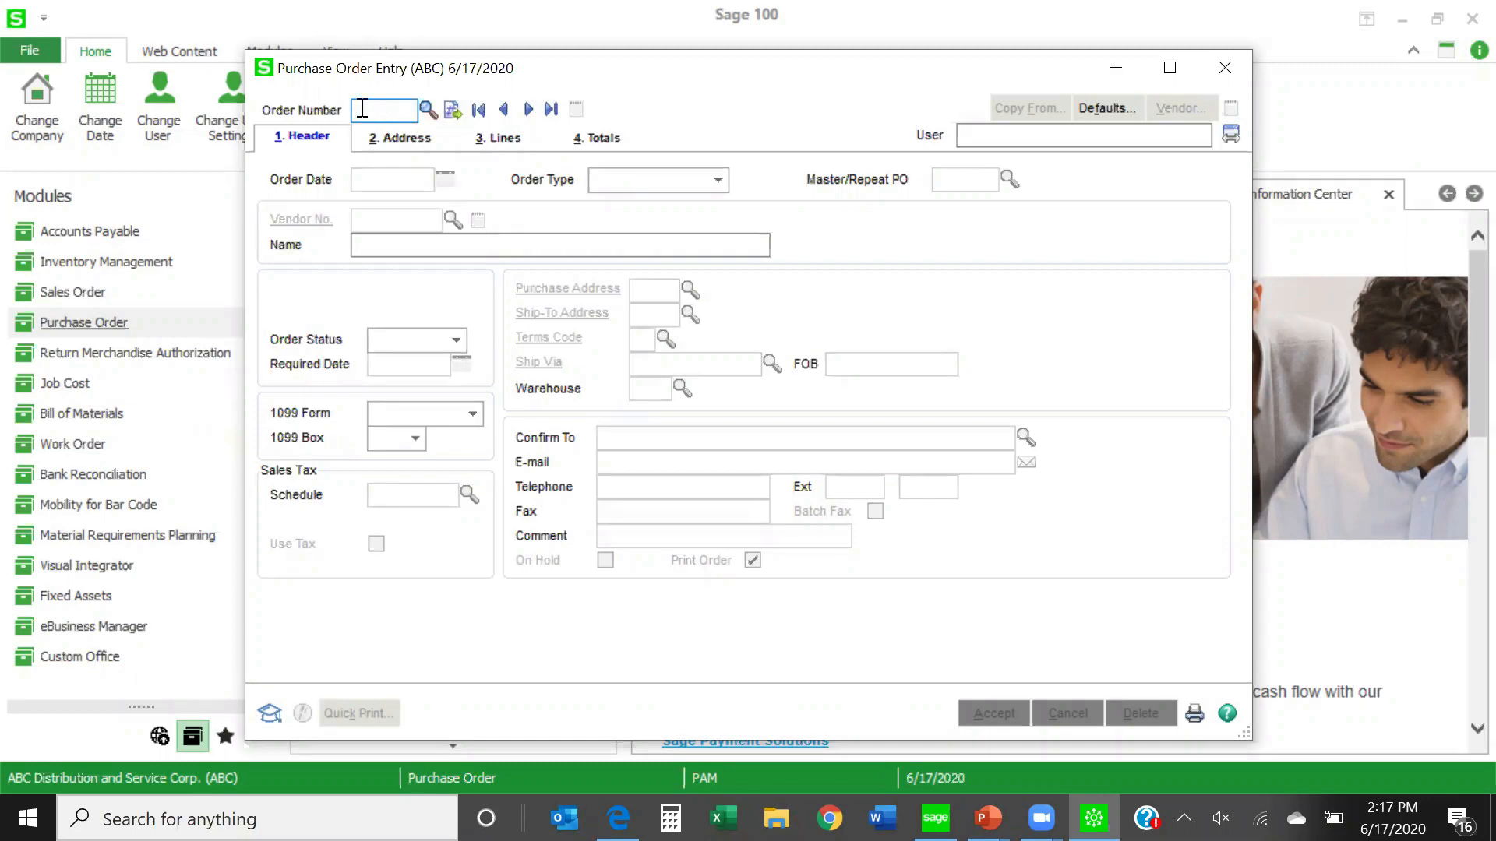
pyautogui.click(451, 113)
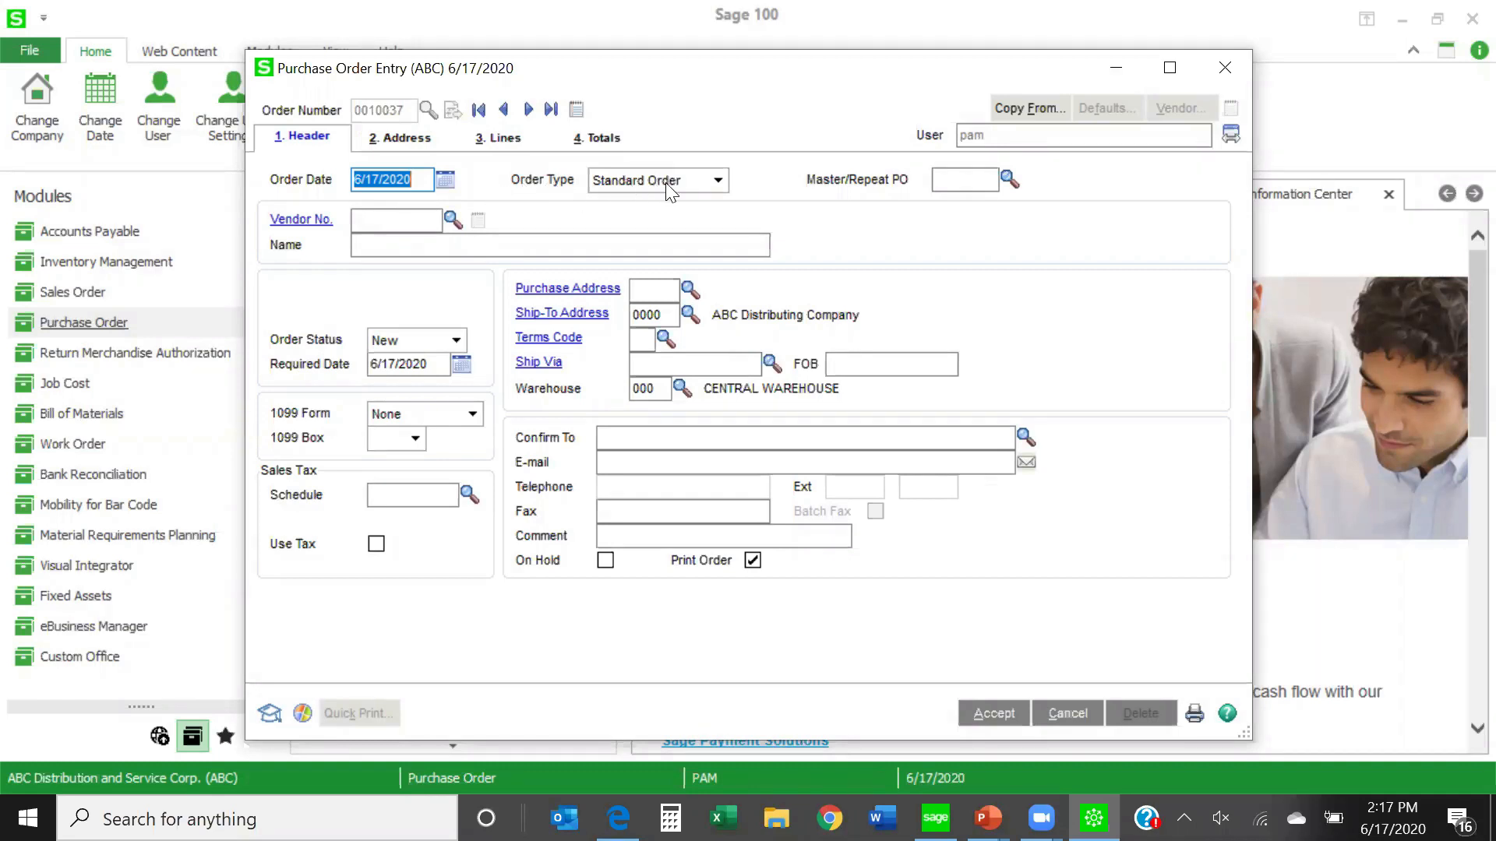
pyautogui.click(716, 181)
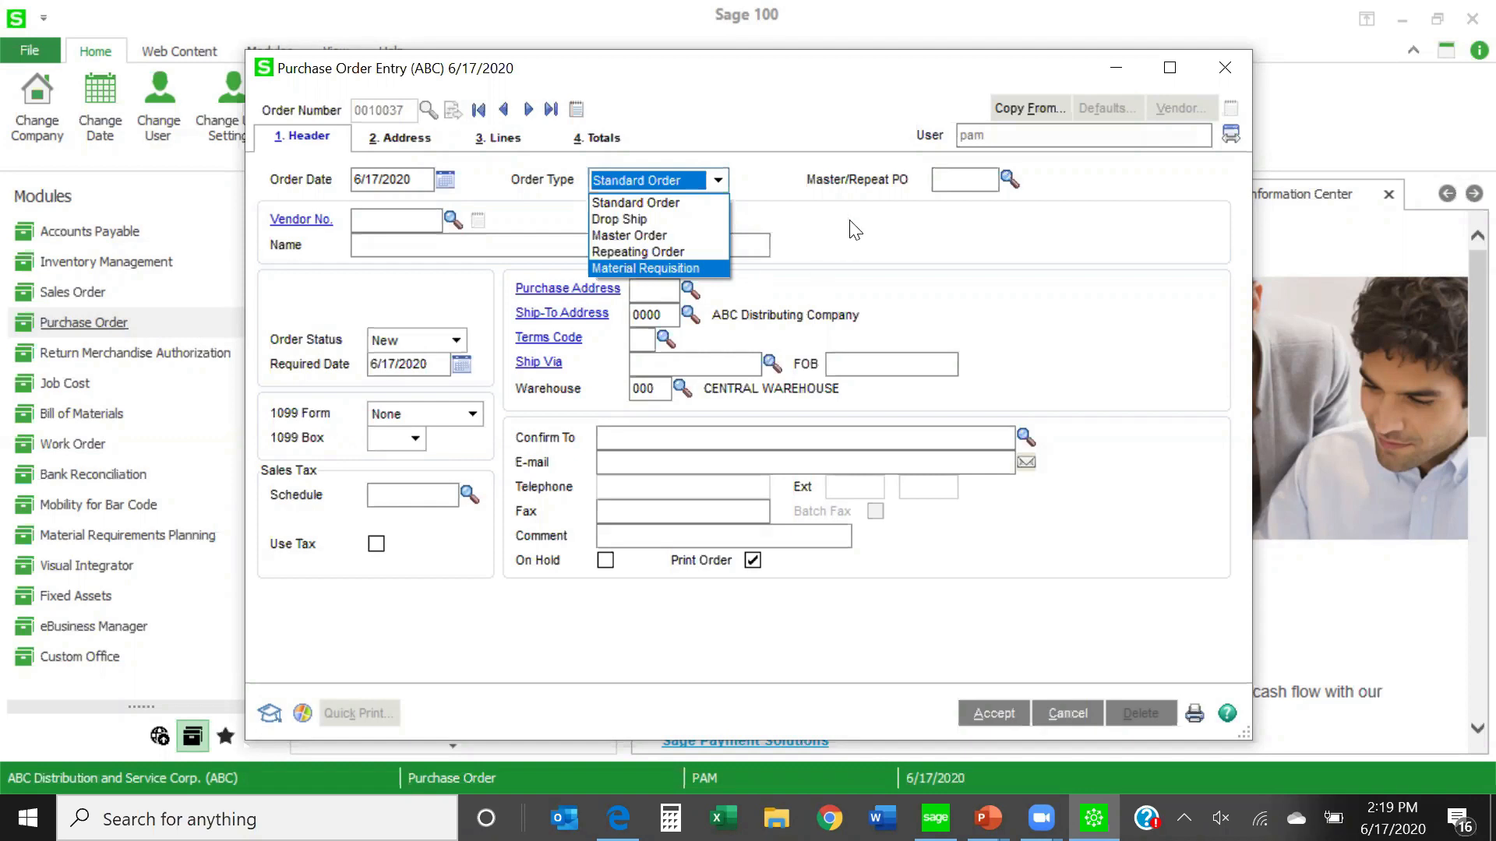
pyautogui.click(641, 218)
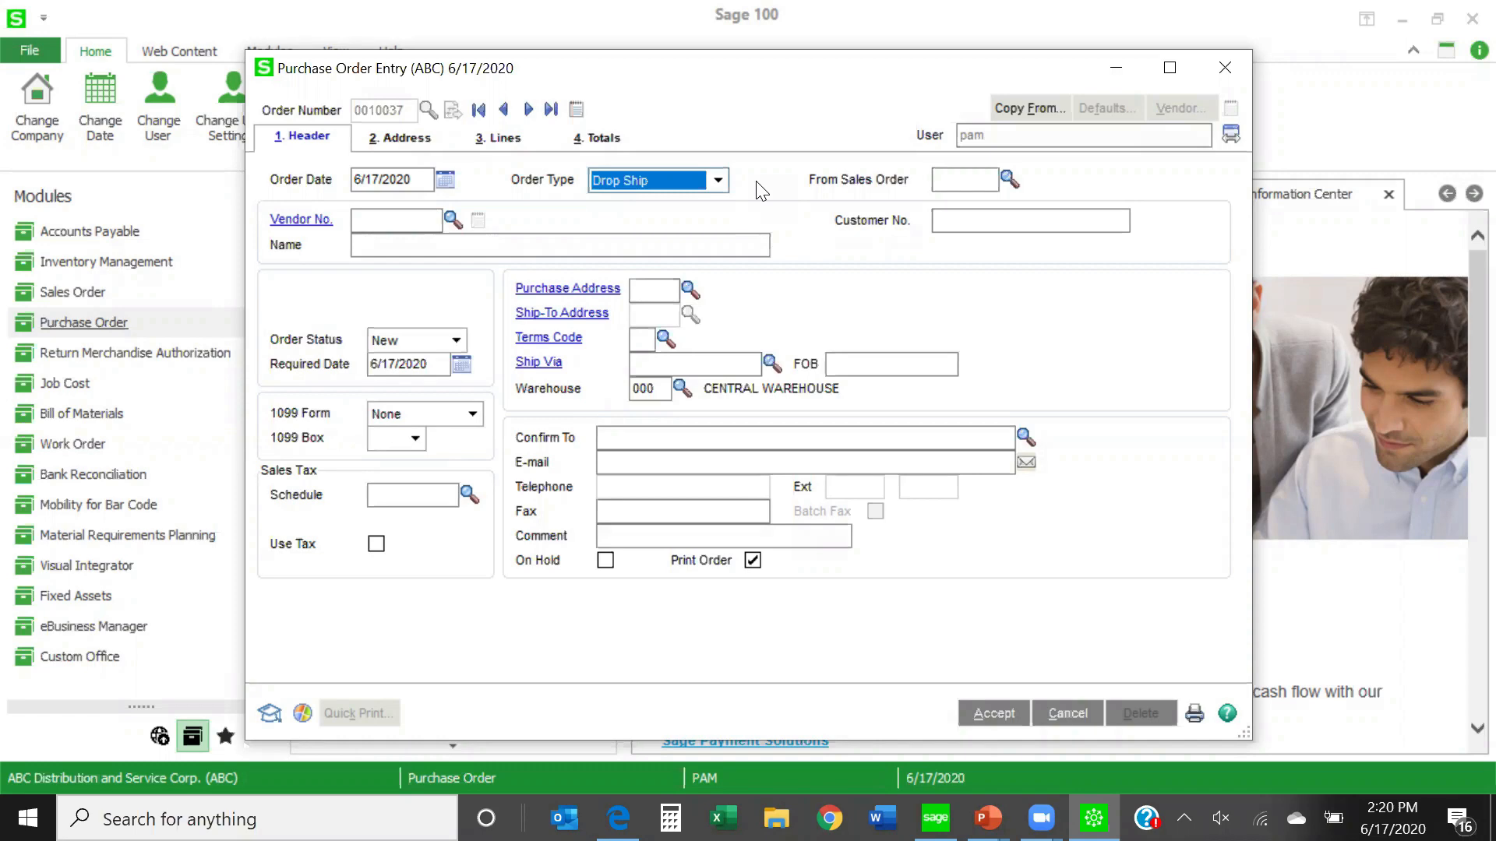
pyautogui.click(719, 181)
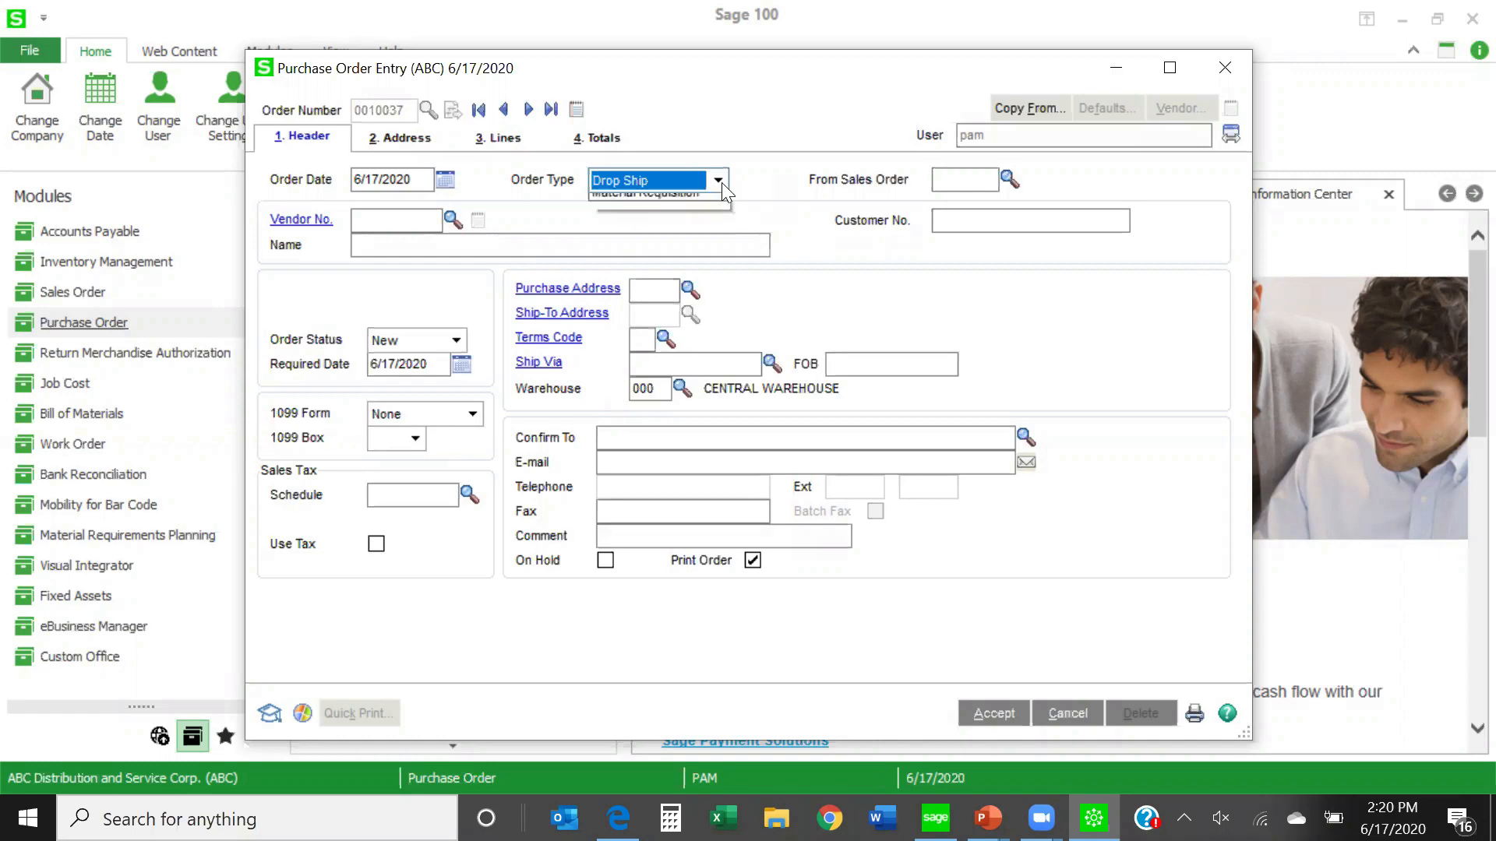
pyautogui.click(696, 205)
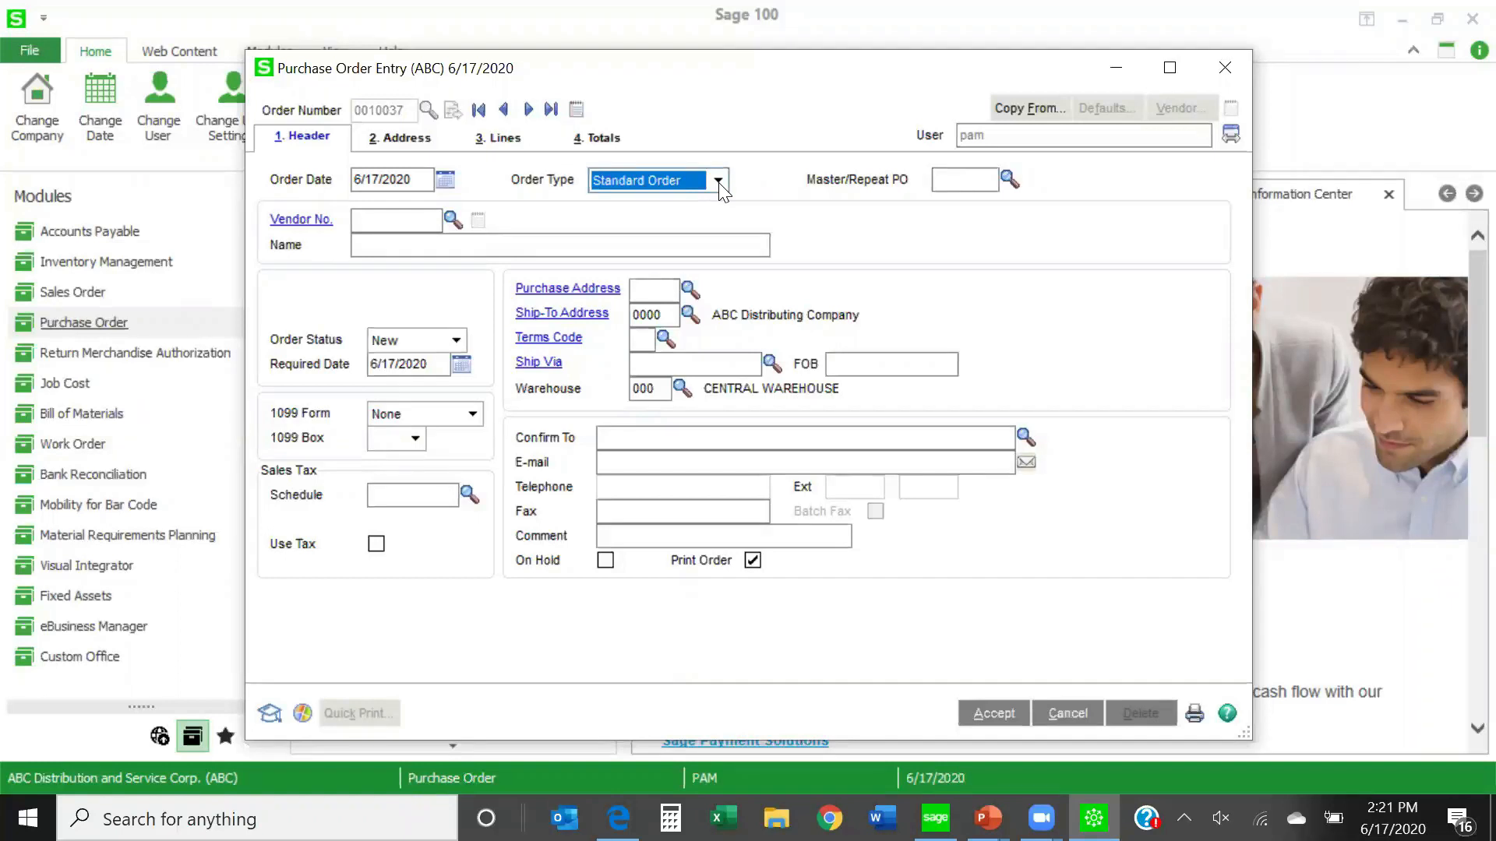
# - Review the available order types, including Master Order, and cancel the new purchase order entry without saving it
pyautogui.click(718, 181)
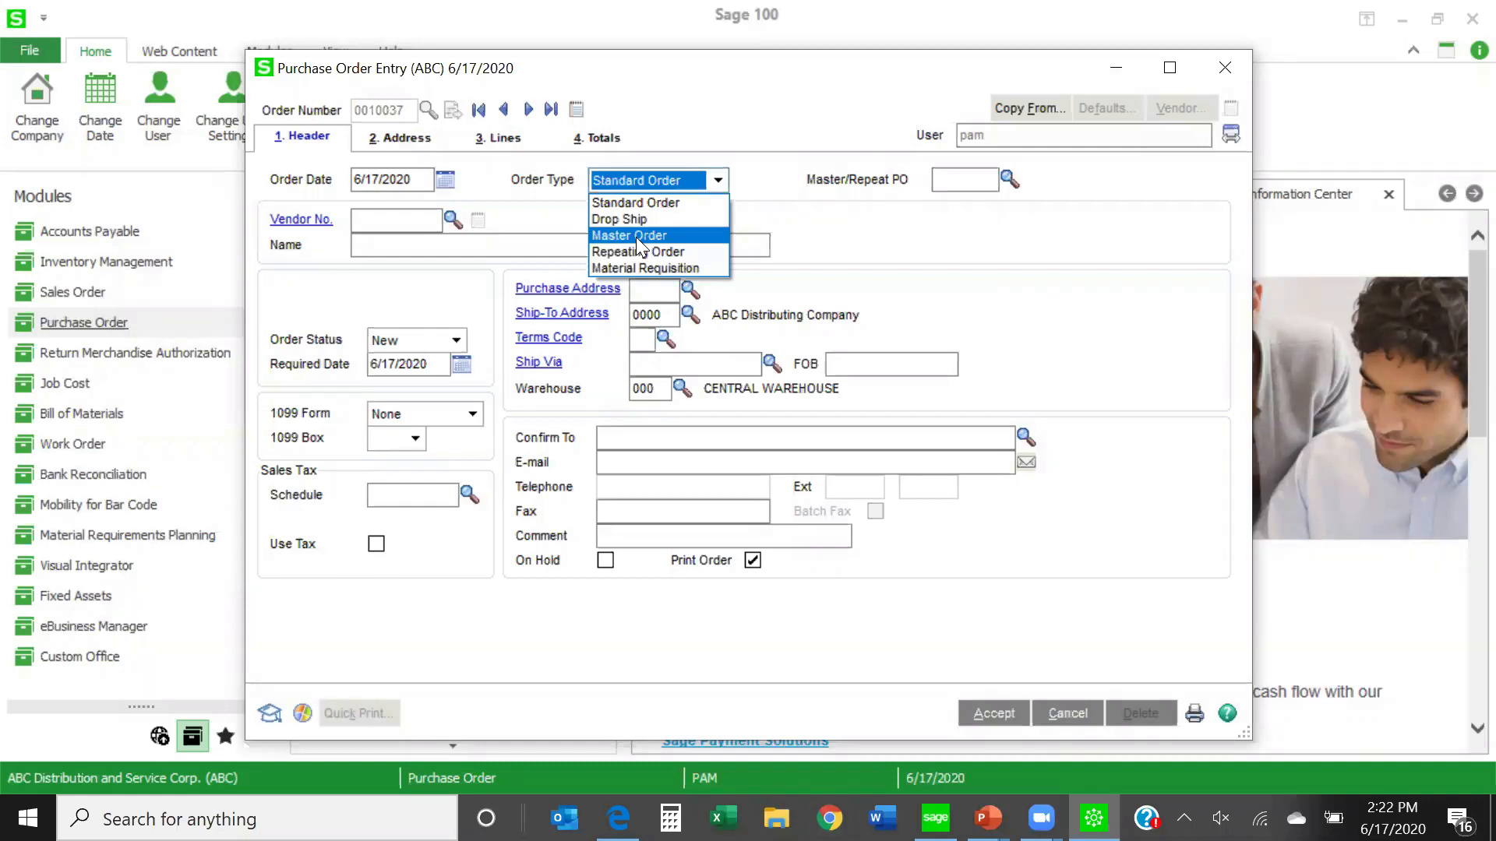
pyautogui.click(1061, 720)
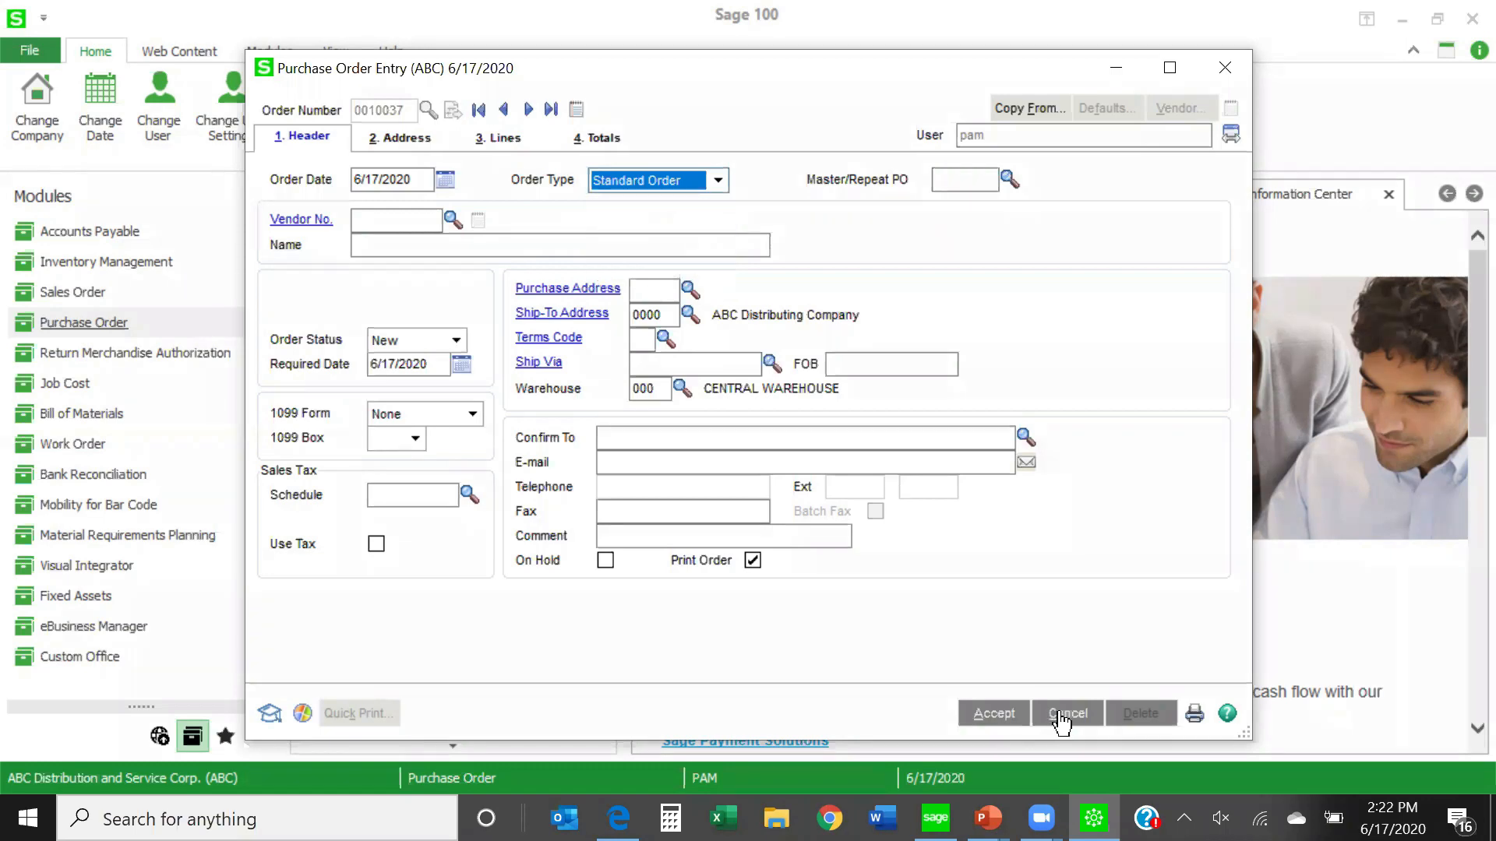
pyautogui.click(1063, 716)
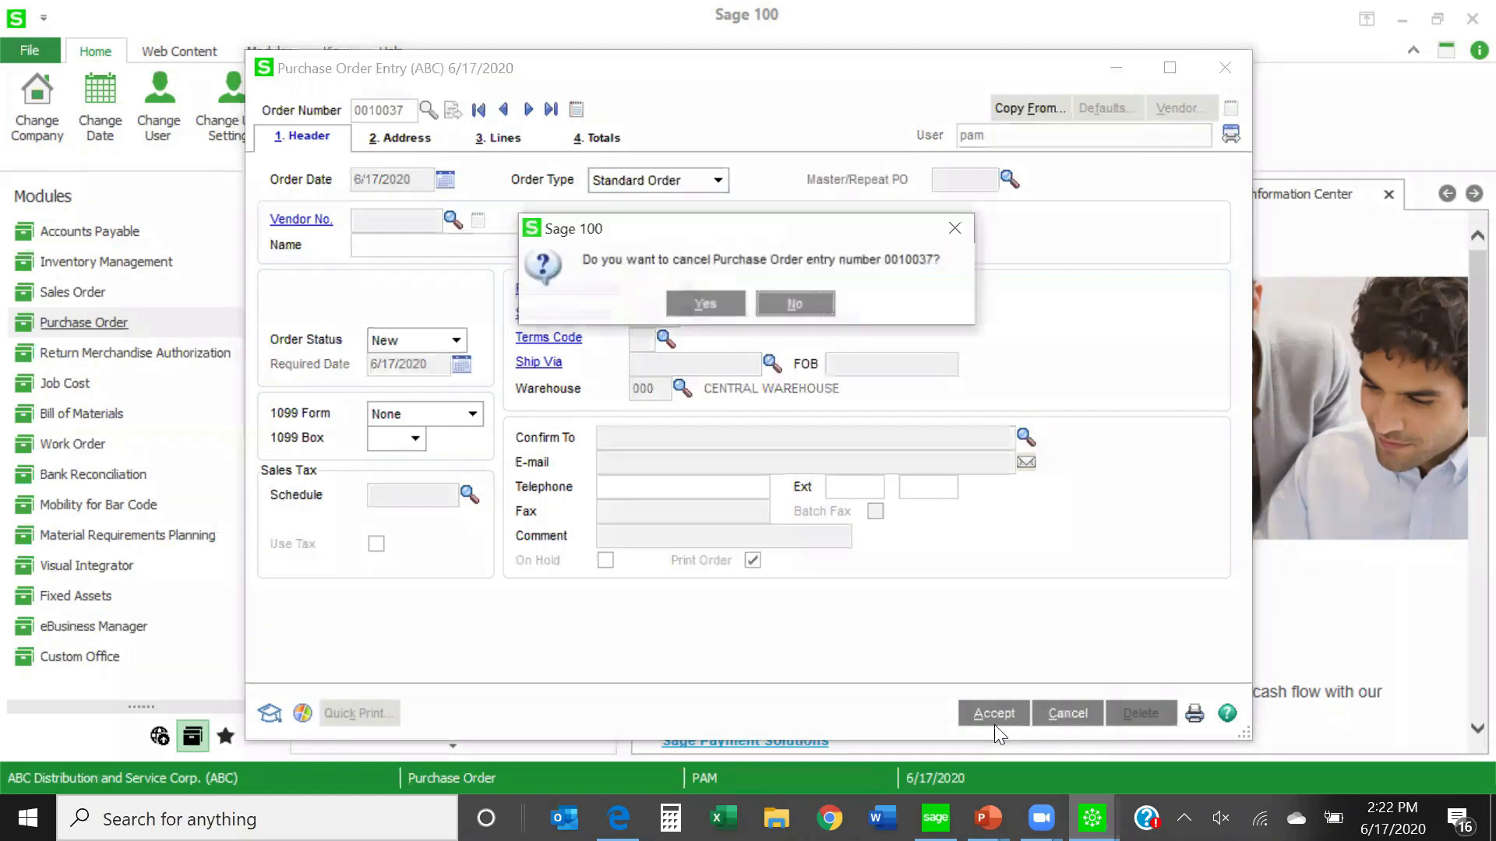
pyautogui.click(712, 305)
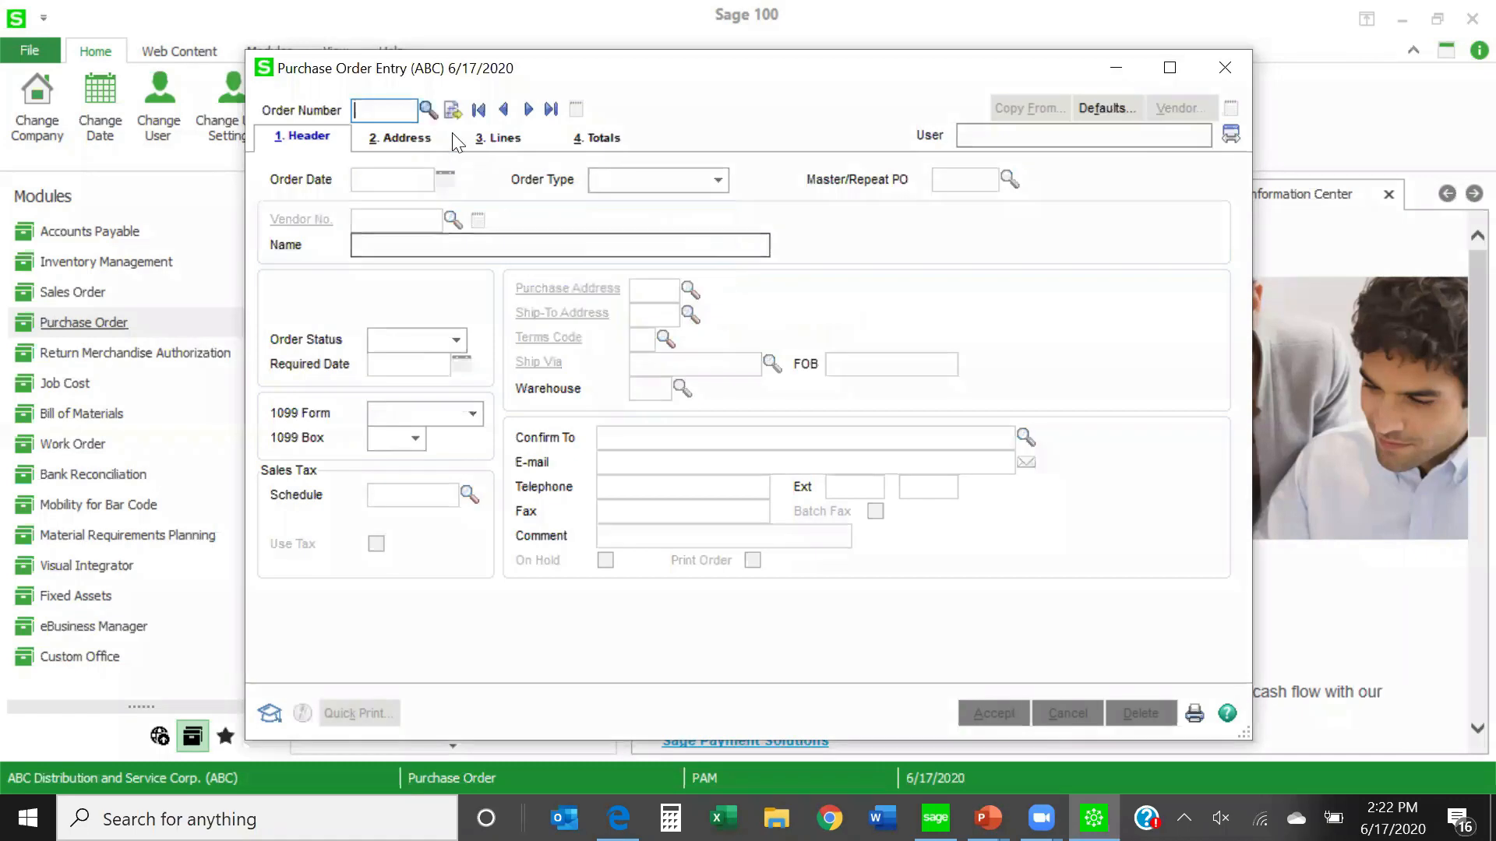
# - Open the existing Airway Property master order dated 6/17/2020 and display its lines
pyautogui.click(428, 108)
pyautogui.moveTo(1066, 271); pyautogui.dragTo(1086, 420)
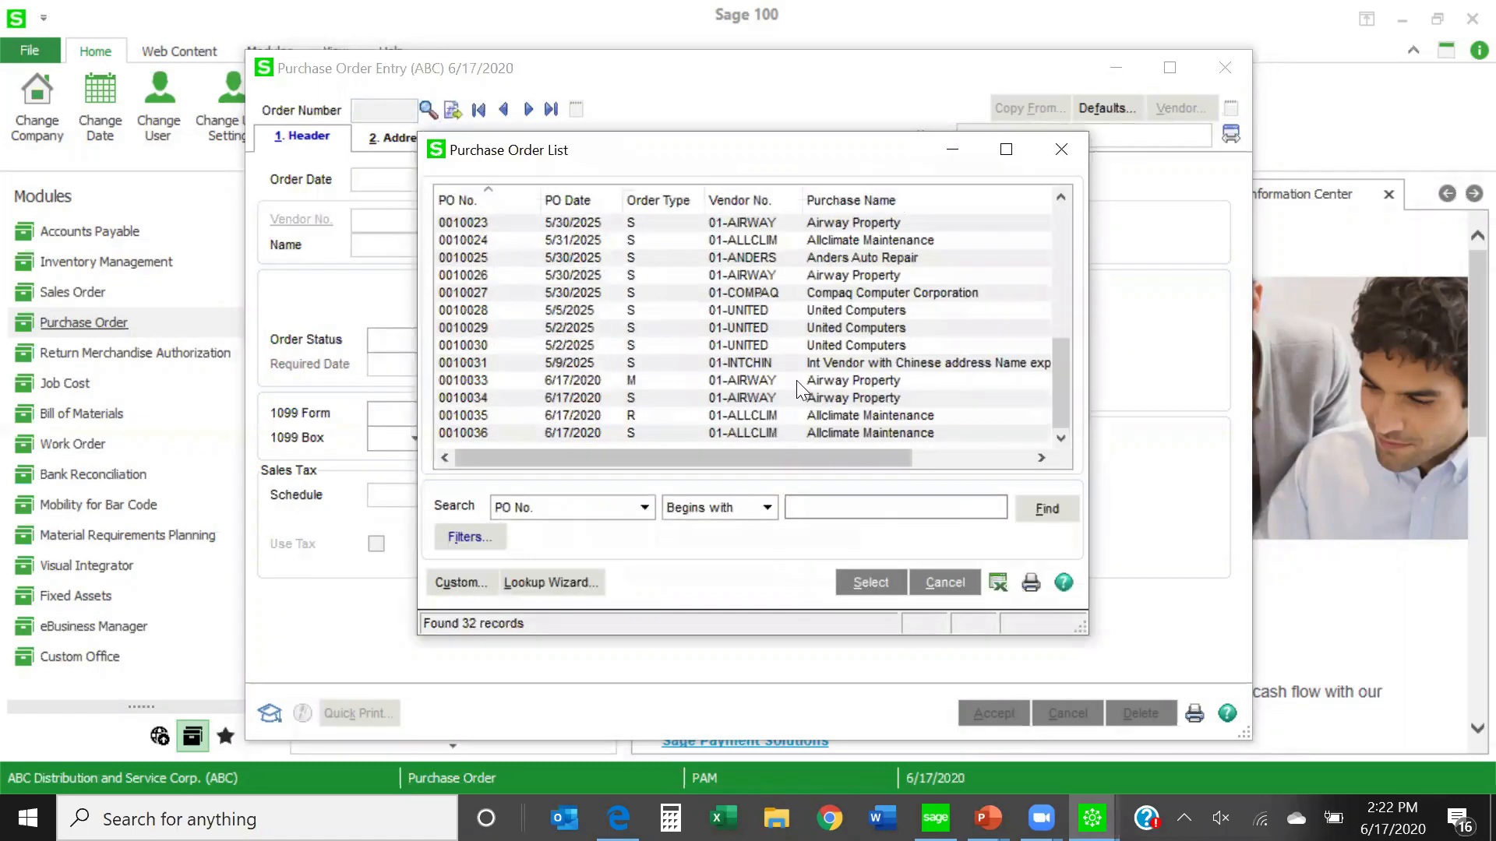
pyautogui.doubleClick(765, 380)
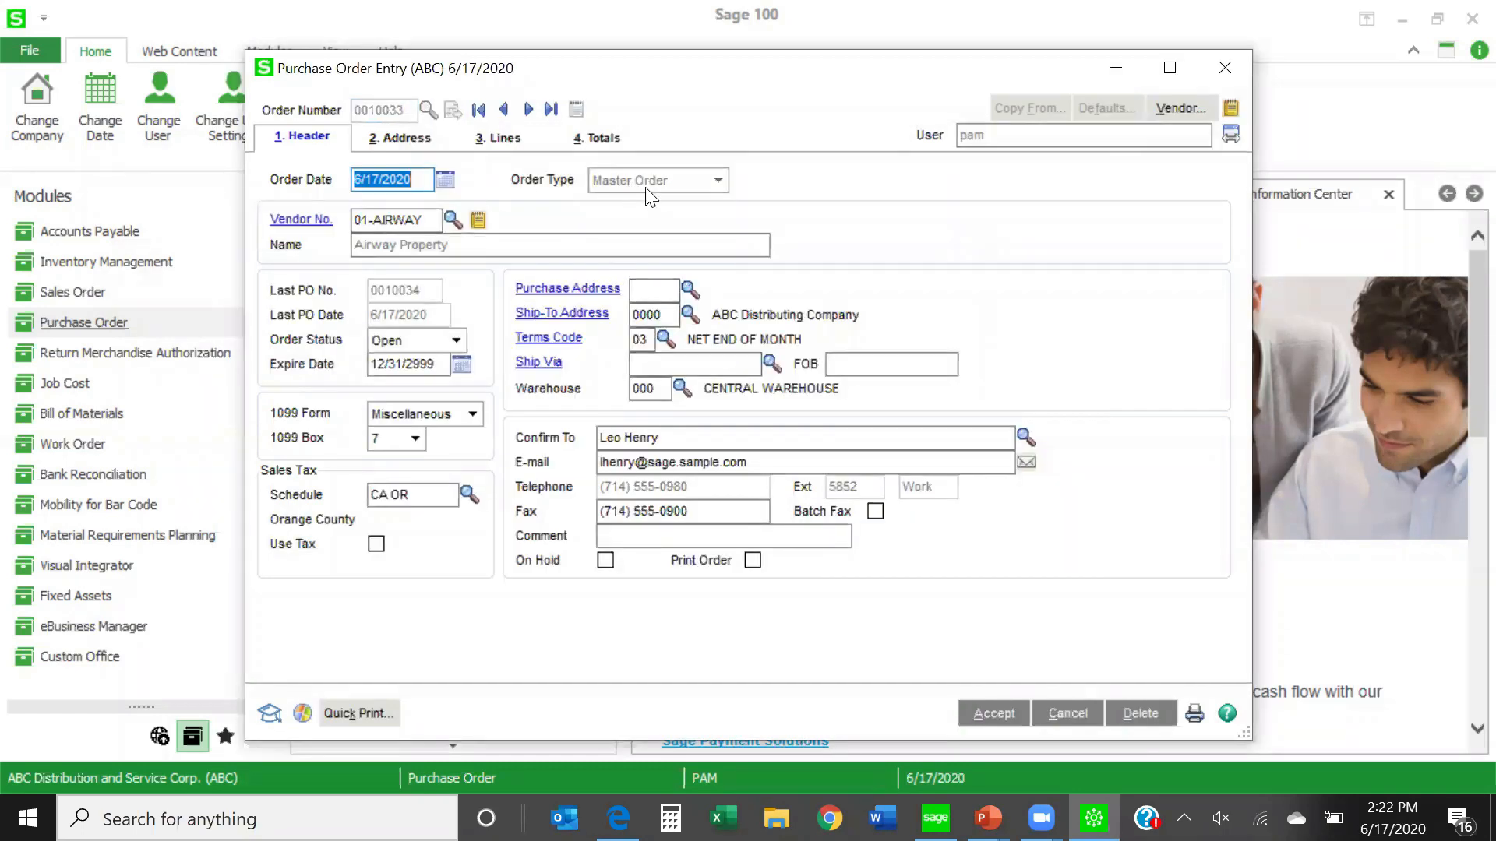
pyautogui.click(501, 144)
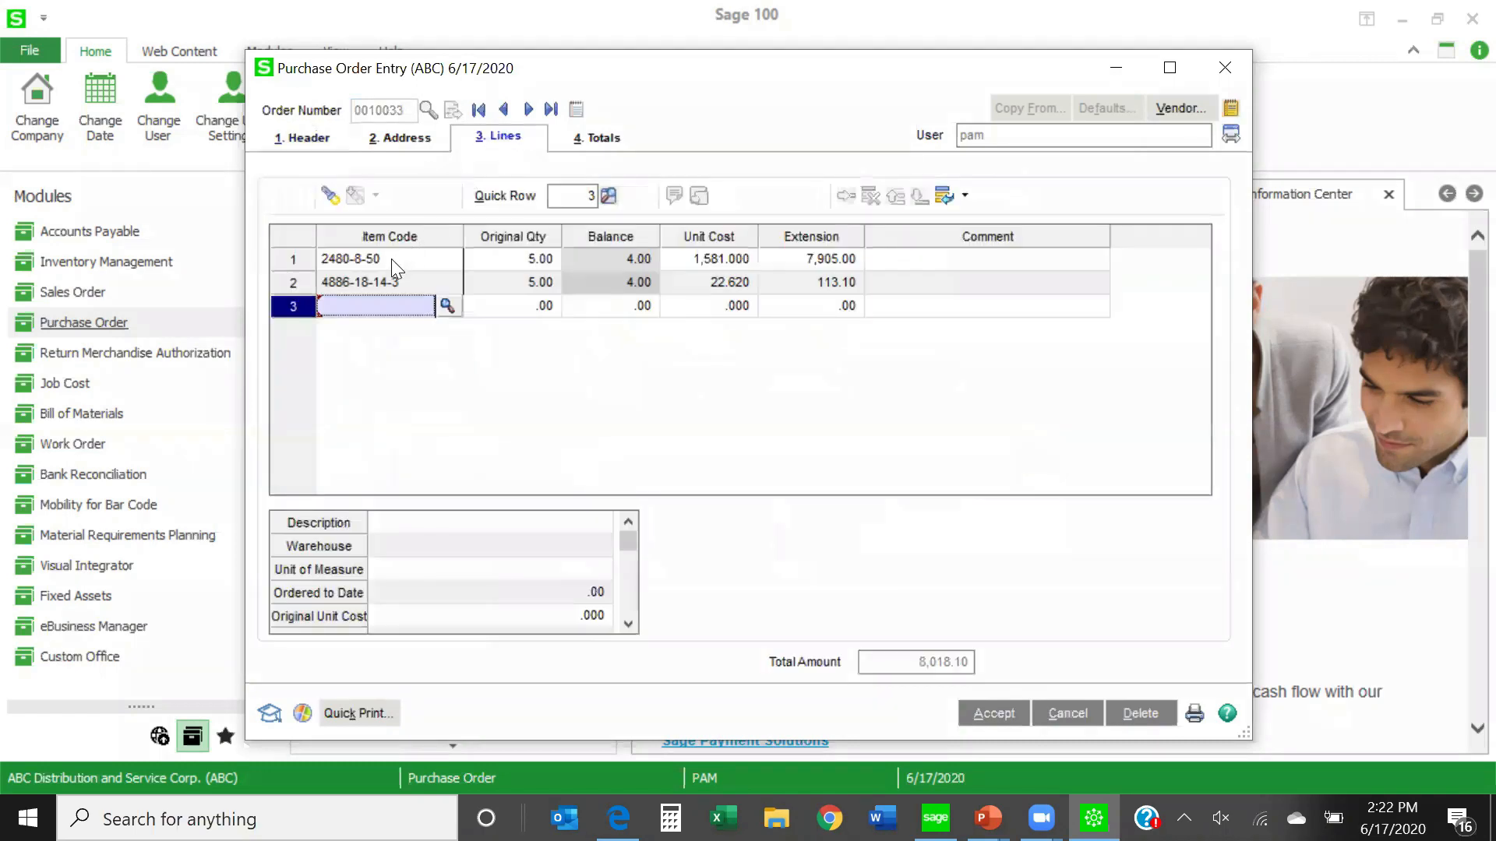
# - Examine the original quantity, balance and item details of master order lines 2480-8-50 and 4886-18-14-3, and accept the order
pyautogui.click(391, 259)
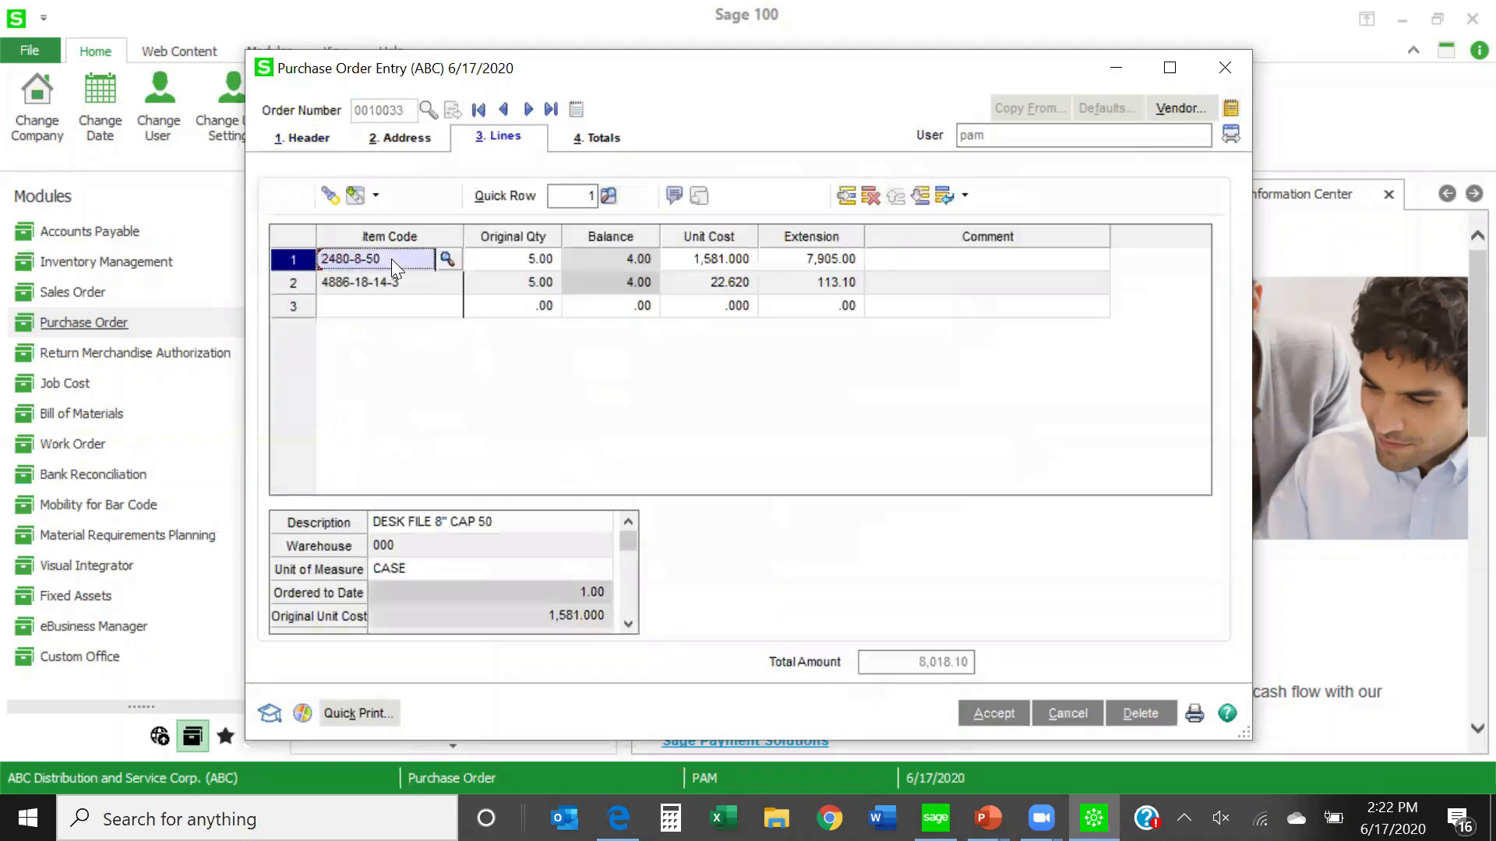
pyautogui.click(498, 260)
pyautogui.click(498, 283)
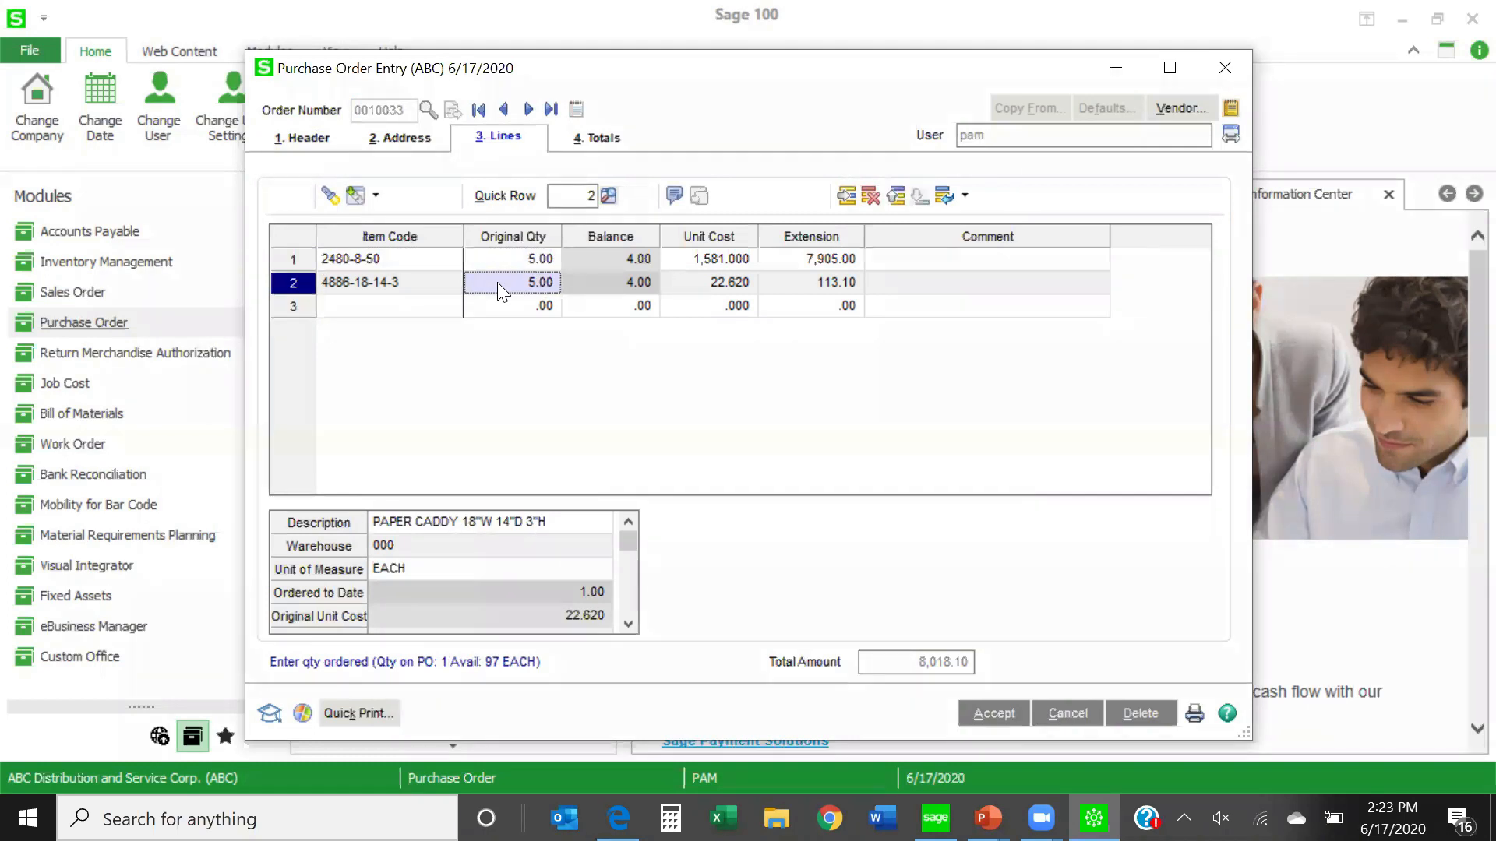
pyautogui.click(385, 307)
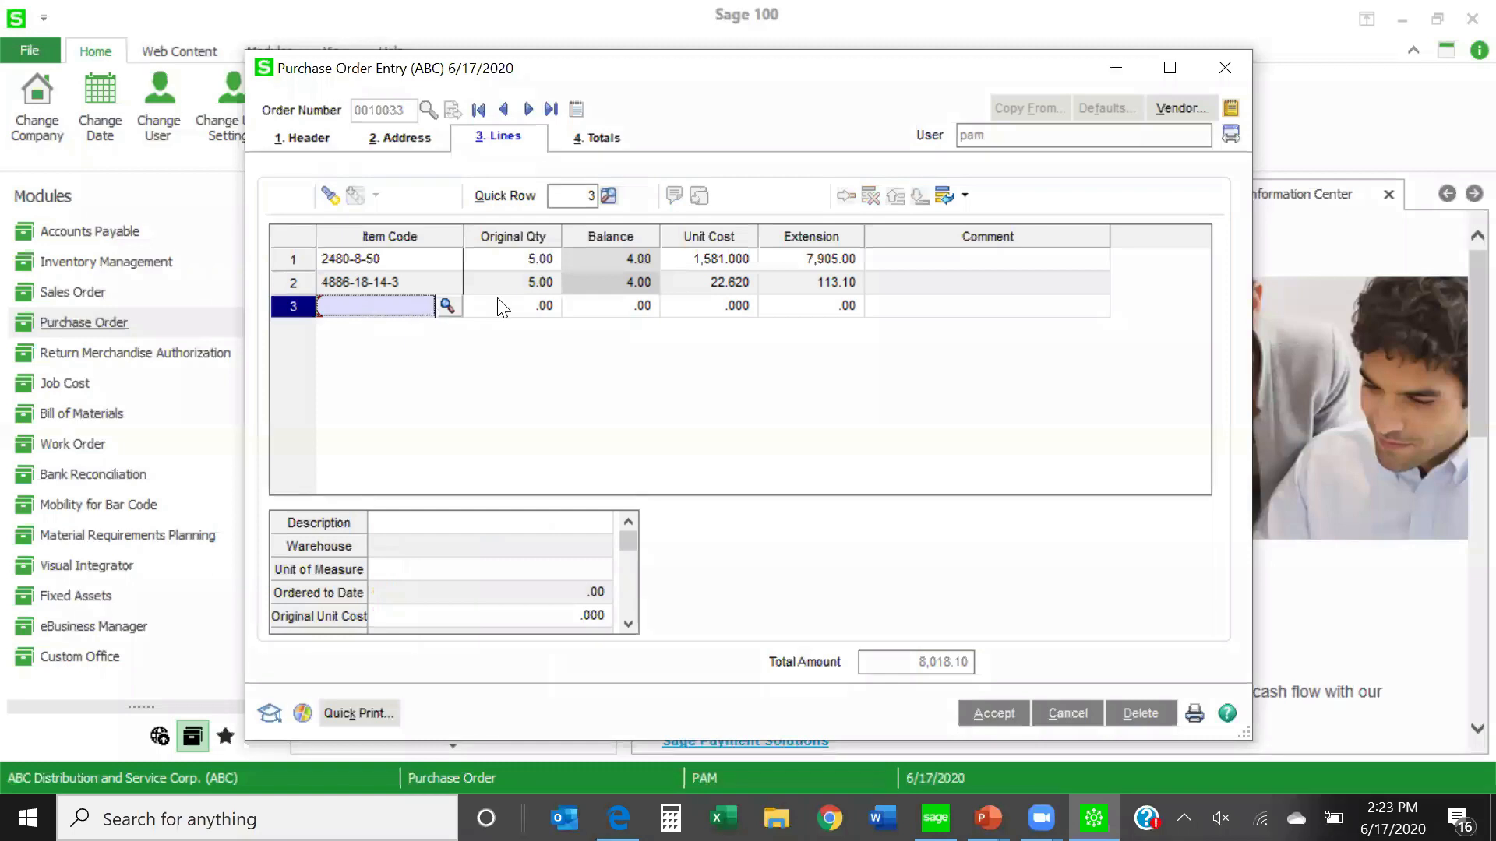
pyautogui.click(522, 304)
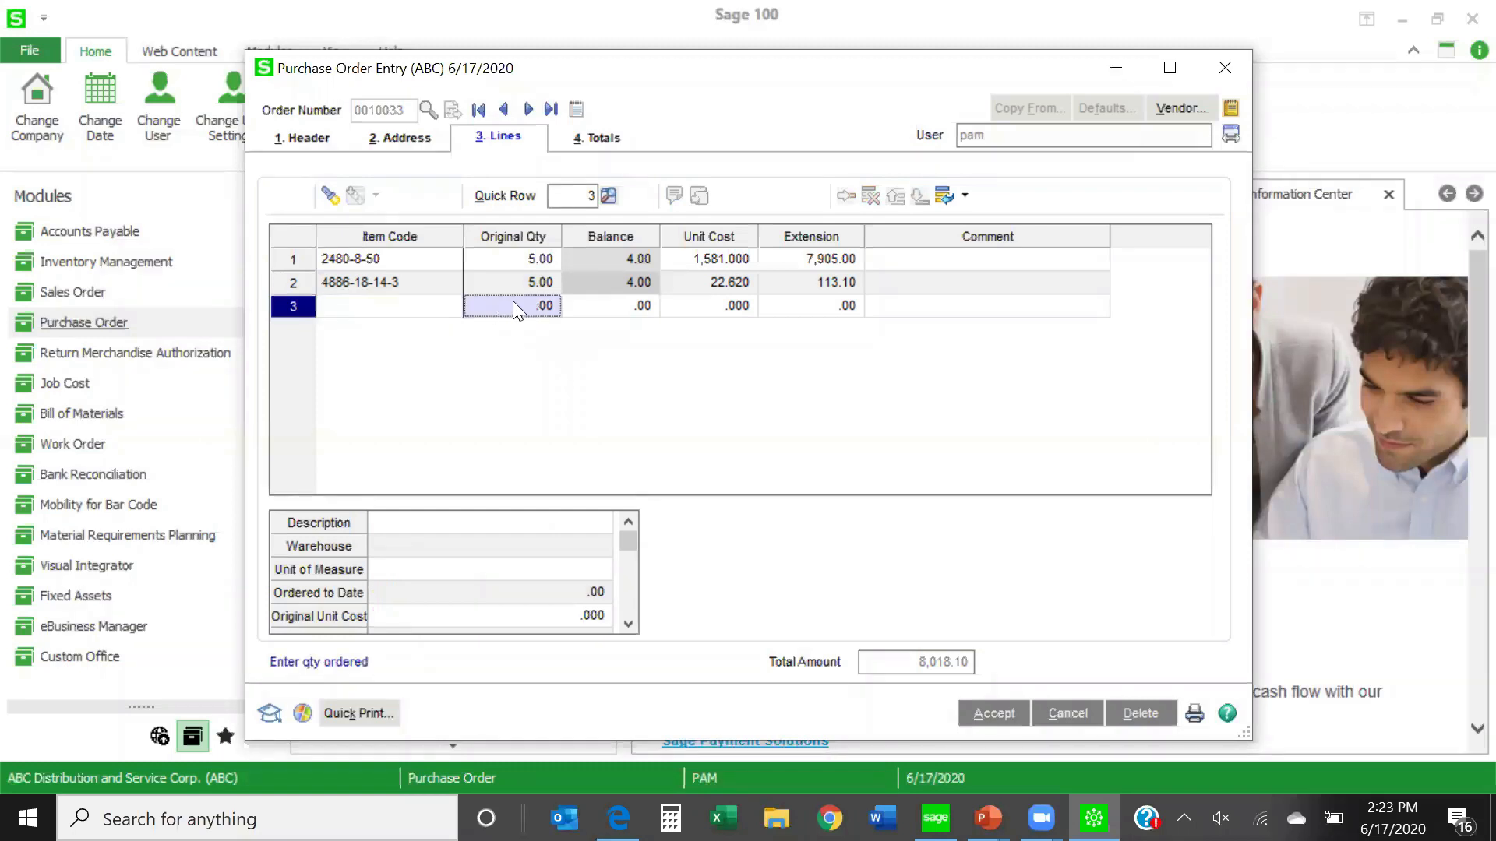
pyautogui.click(716, 305)
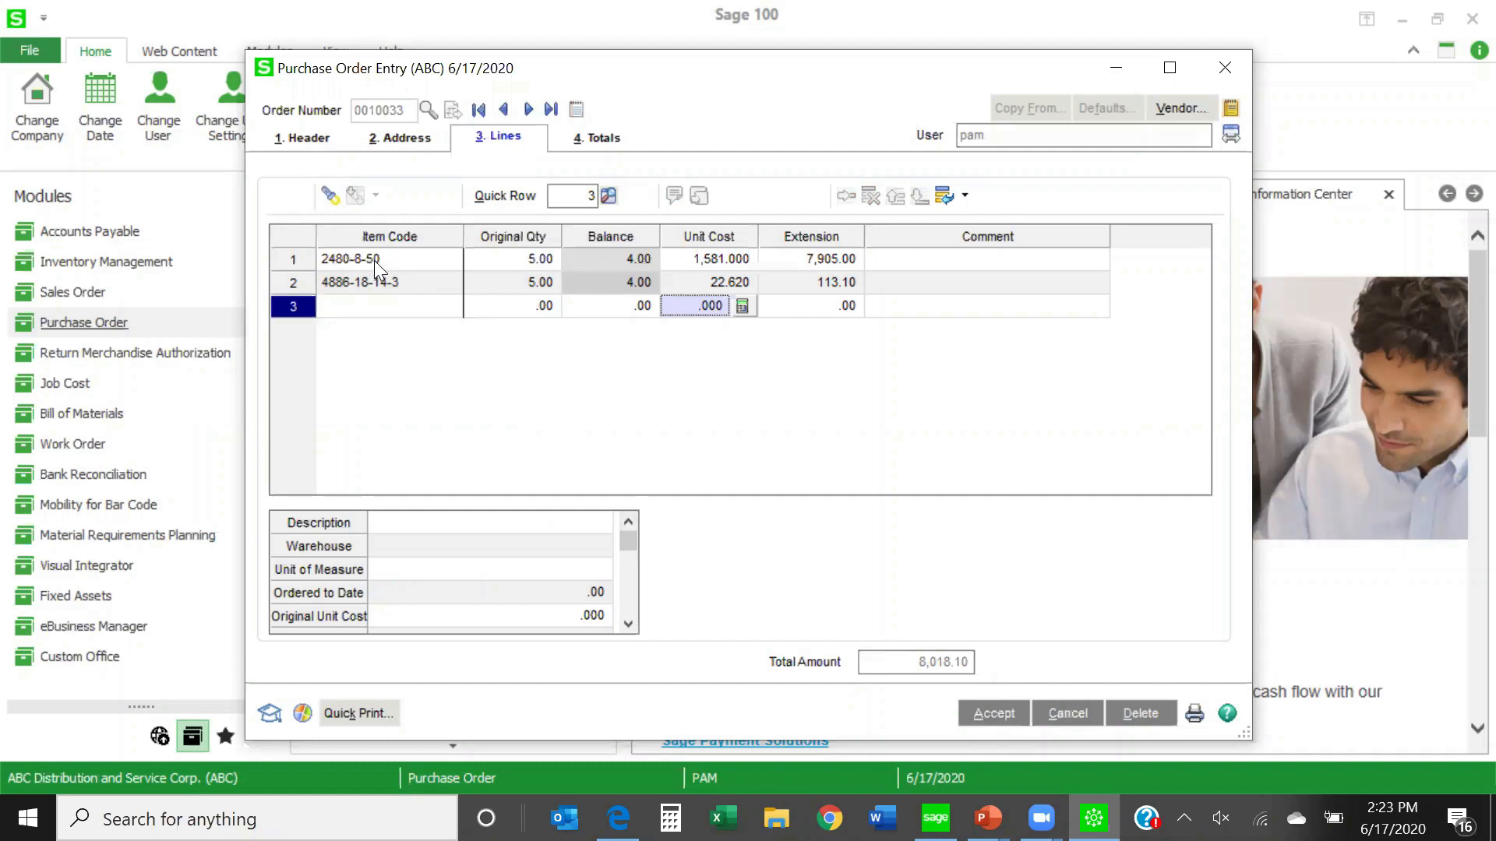
pyautogui.click(401, 264)
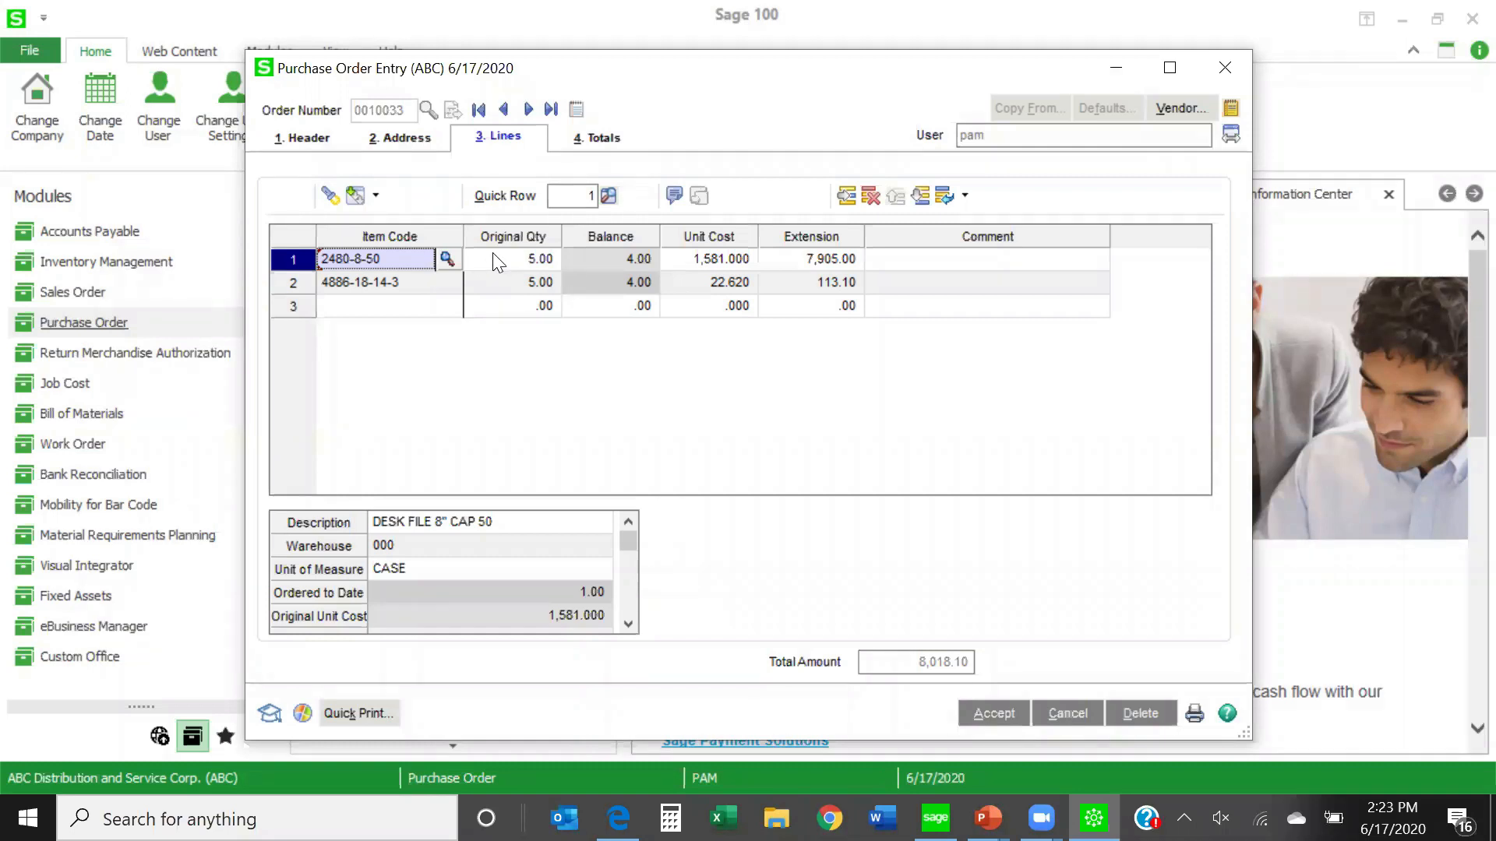
pyautogui.click(395, 290)
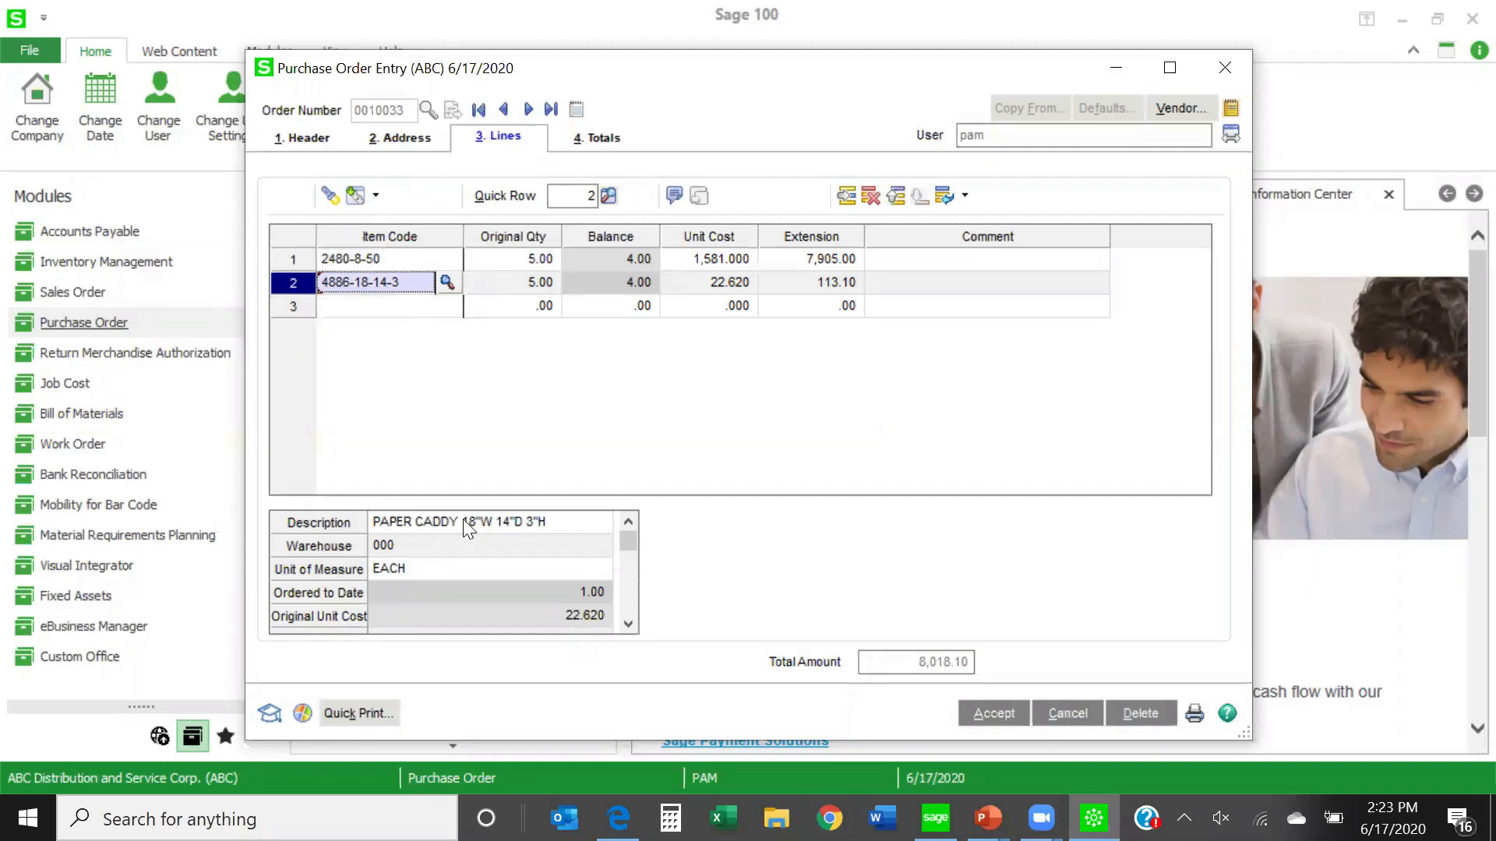
pyautogui.click(994, 715)
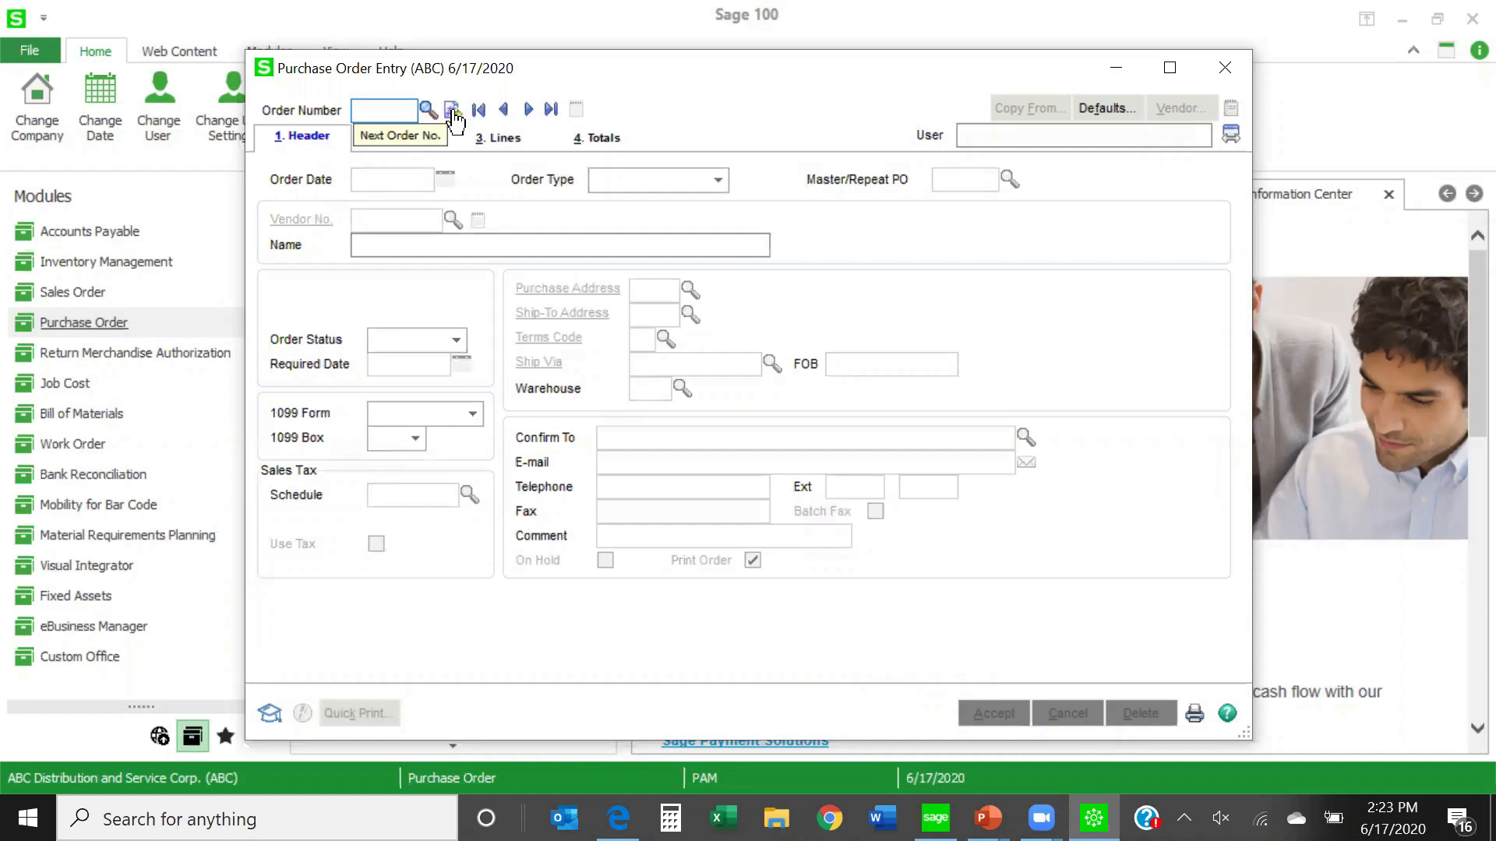
# - Create a new standard purchase order with the next order number, based on the Airway Property master order
pyautogui.click(453, 112)
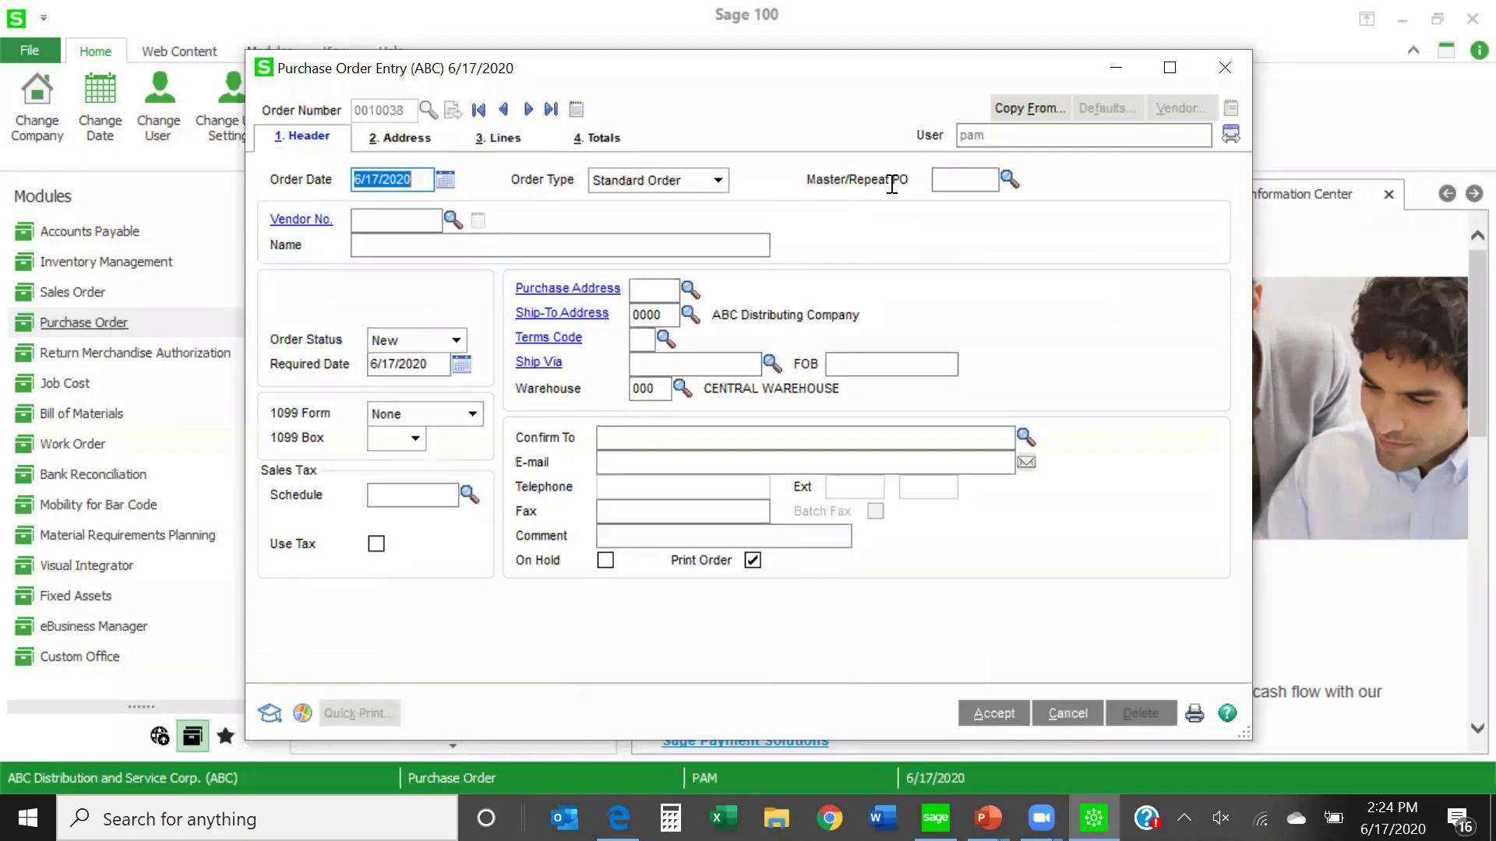
pyautogui.click(1016, 184)
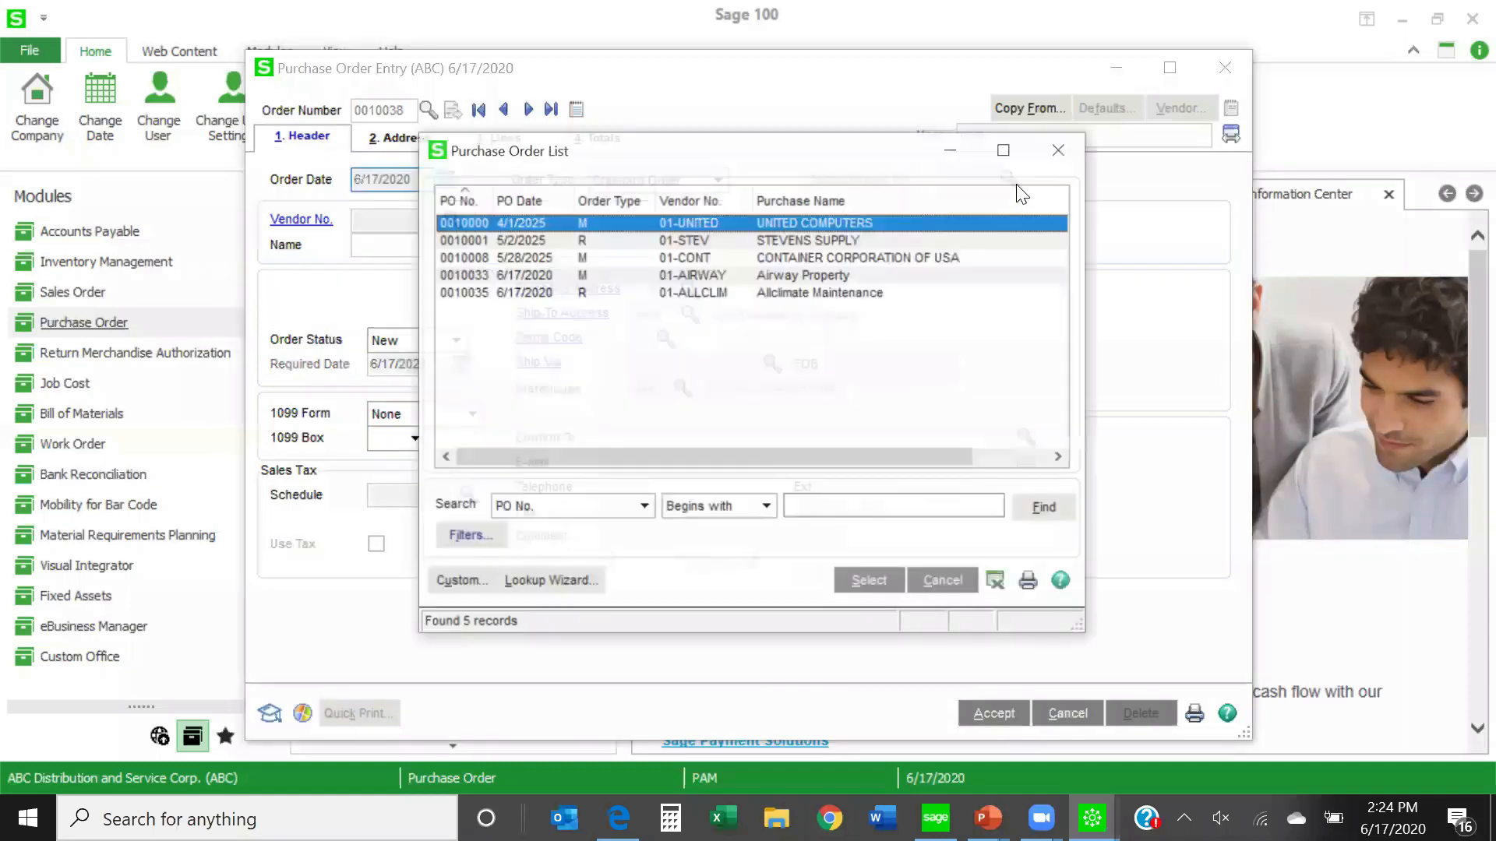
pyautogui.doubleClick(602, 274)
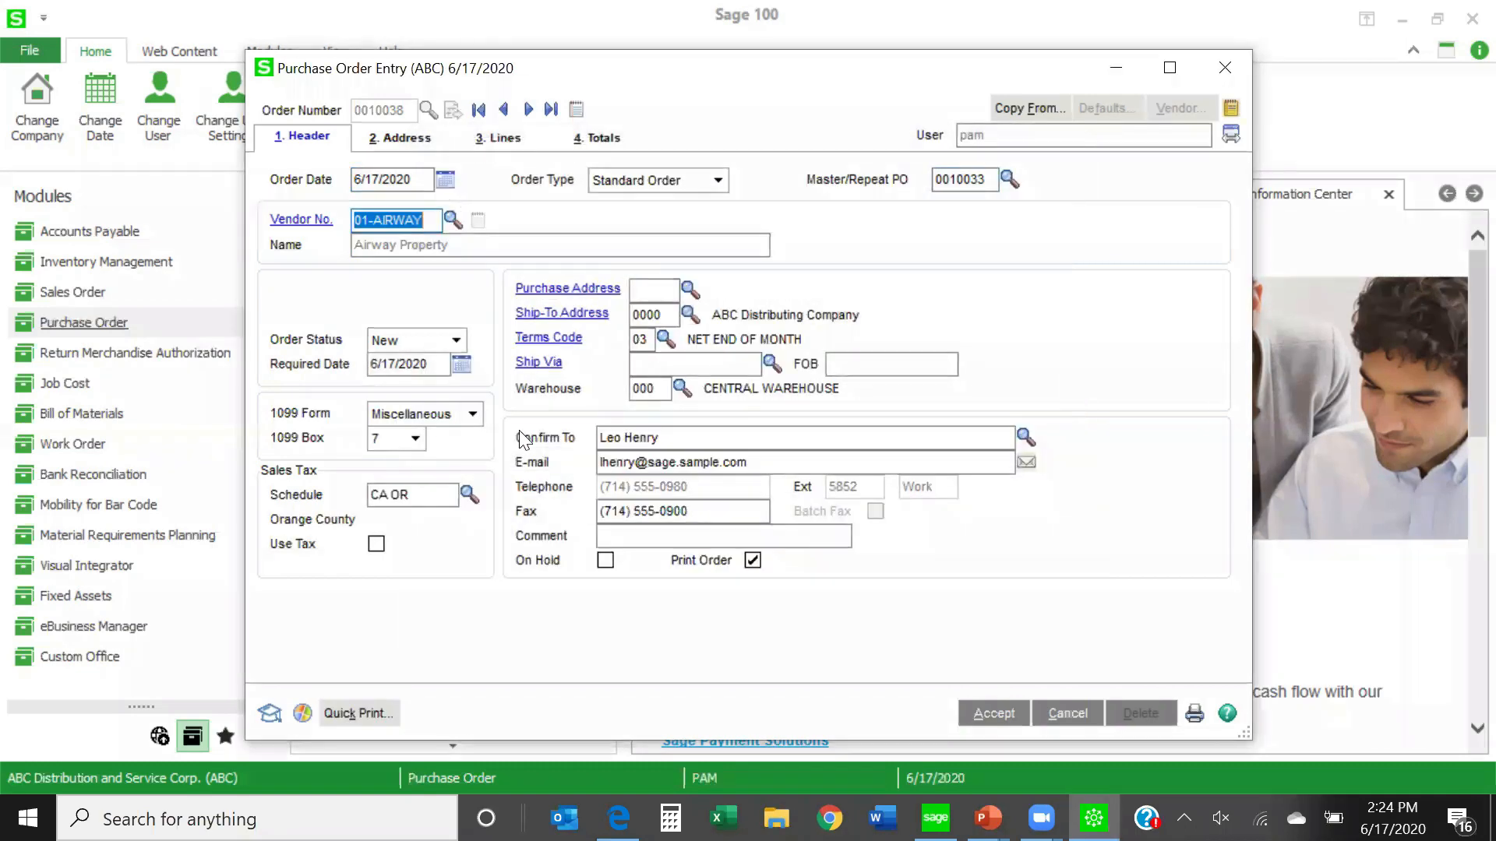
# - Set the ordered quantity to 2 for items 2480-8-50 and 4886-18-14-3, and accept the purchase order
pyautogui.click(495, 143)
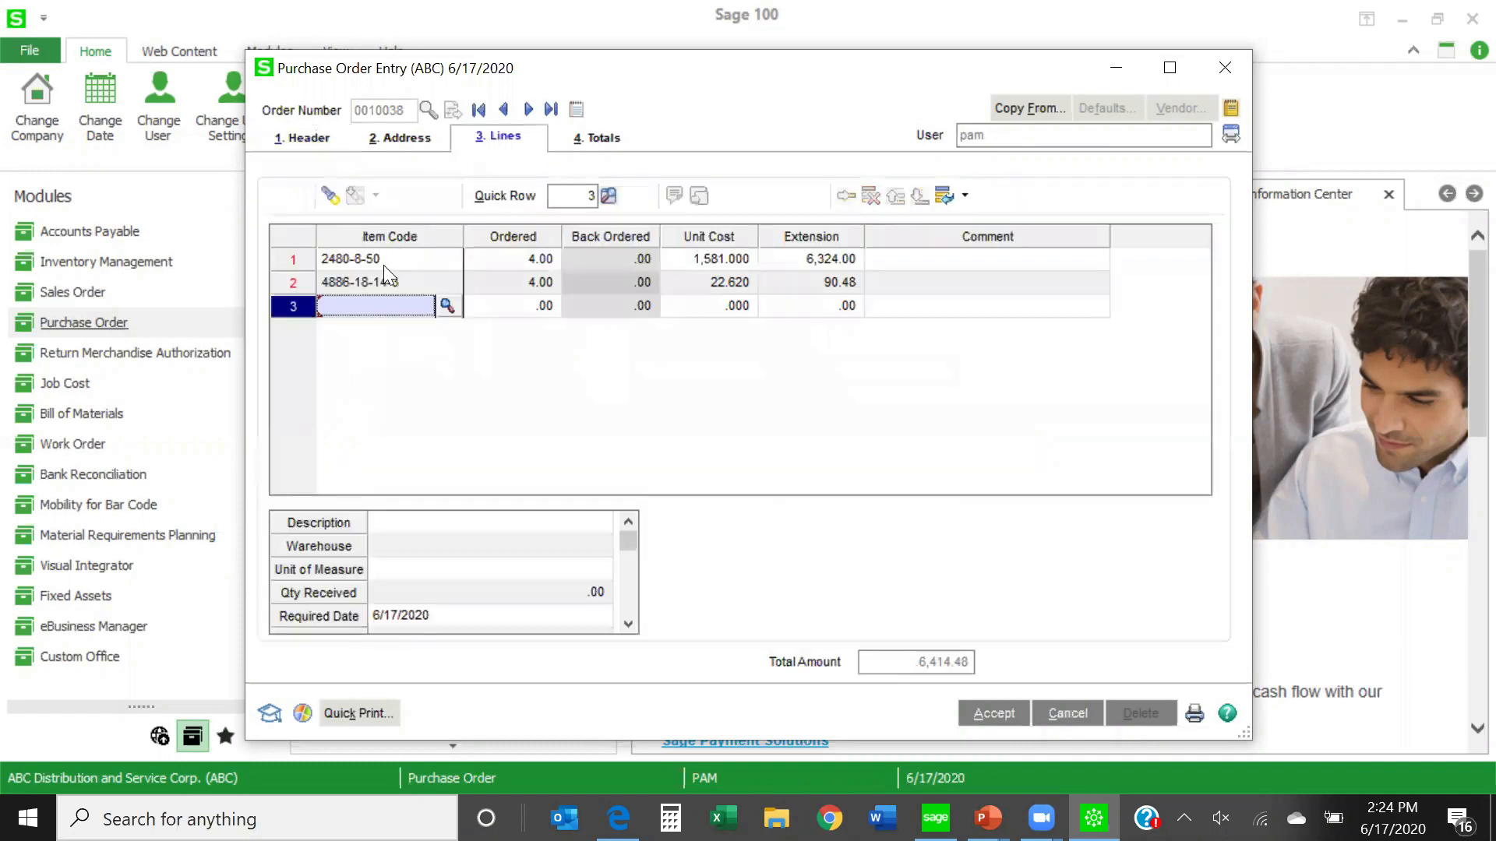
pyautogui.click(506, 259)
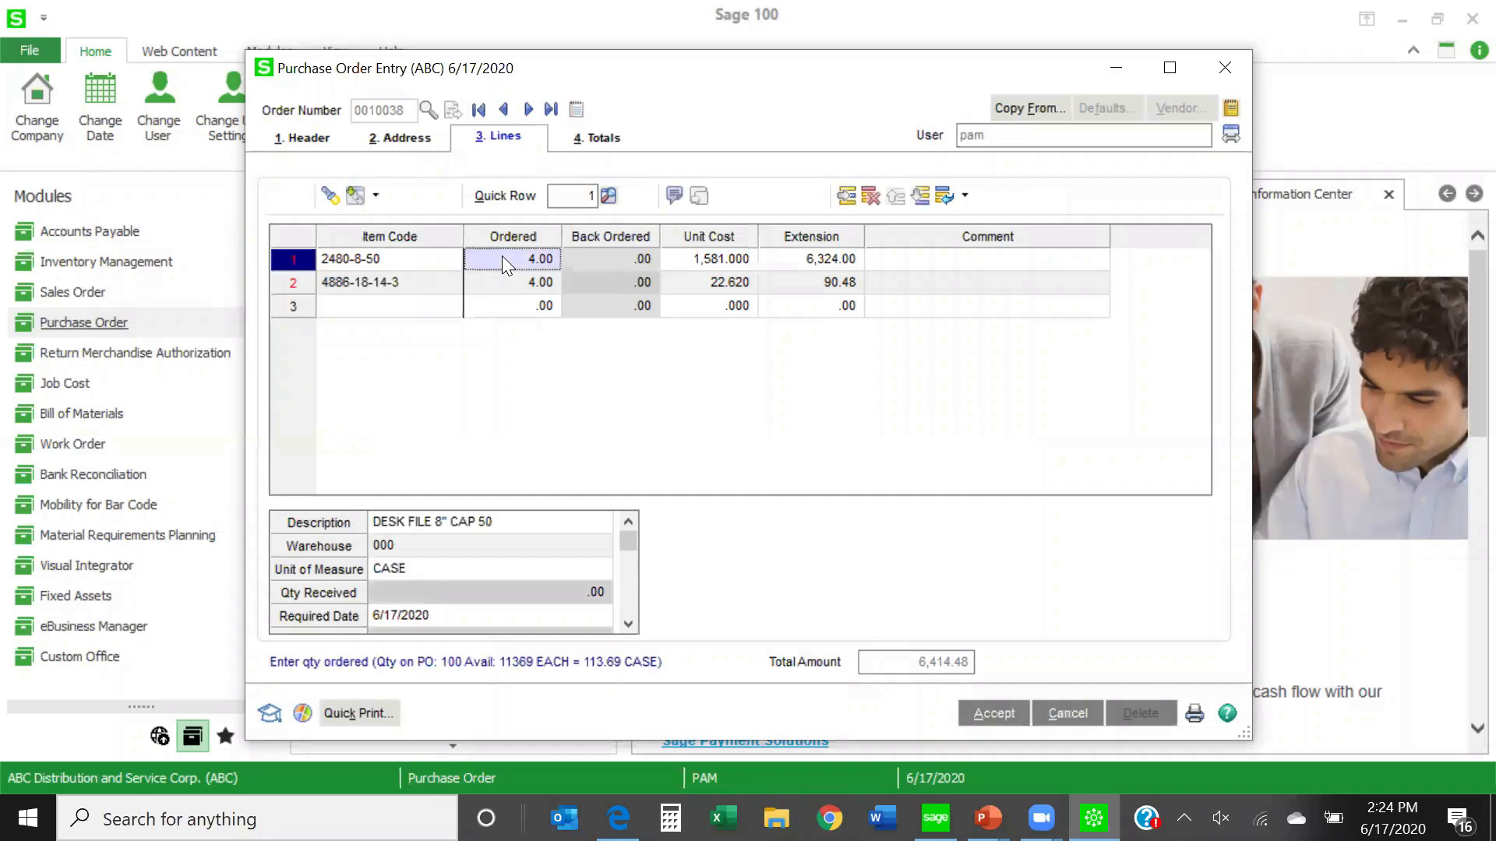
pyautogui.write('2')
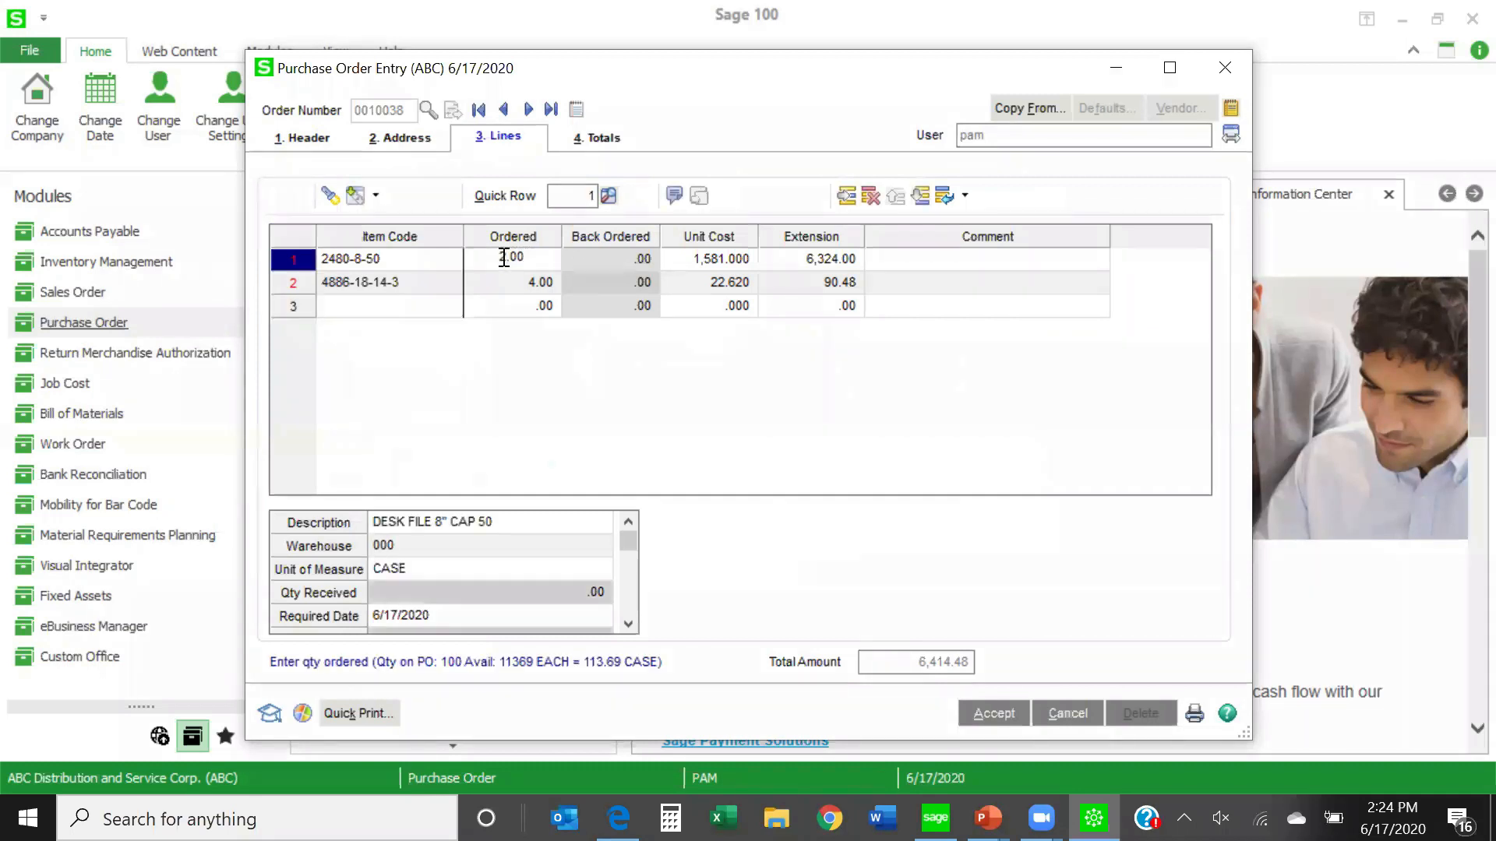
pyautogui.click(514, 282)
pyautogui.write('2')
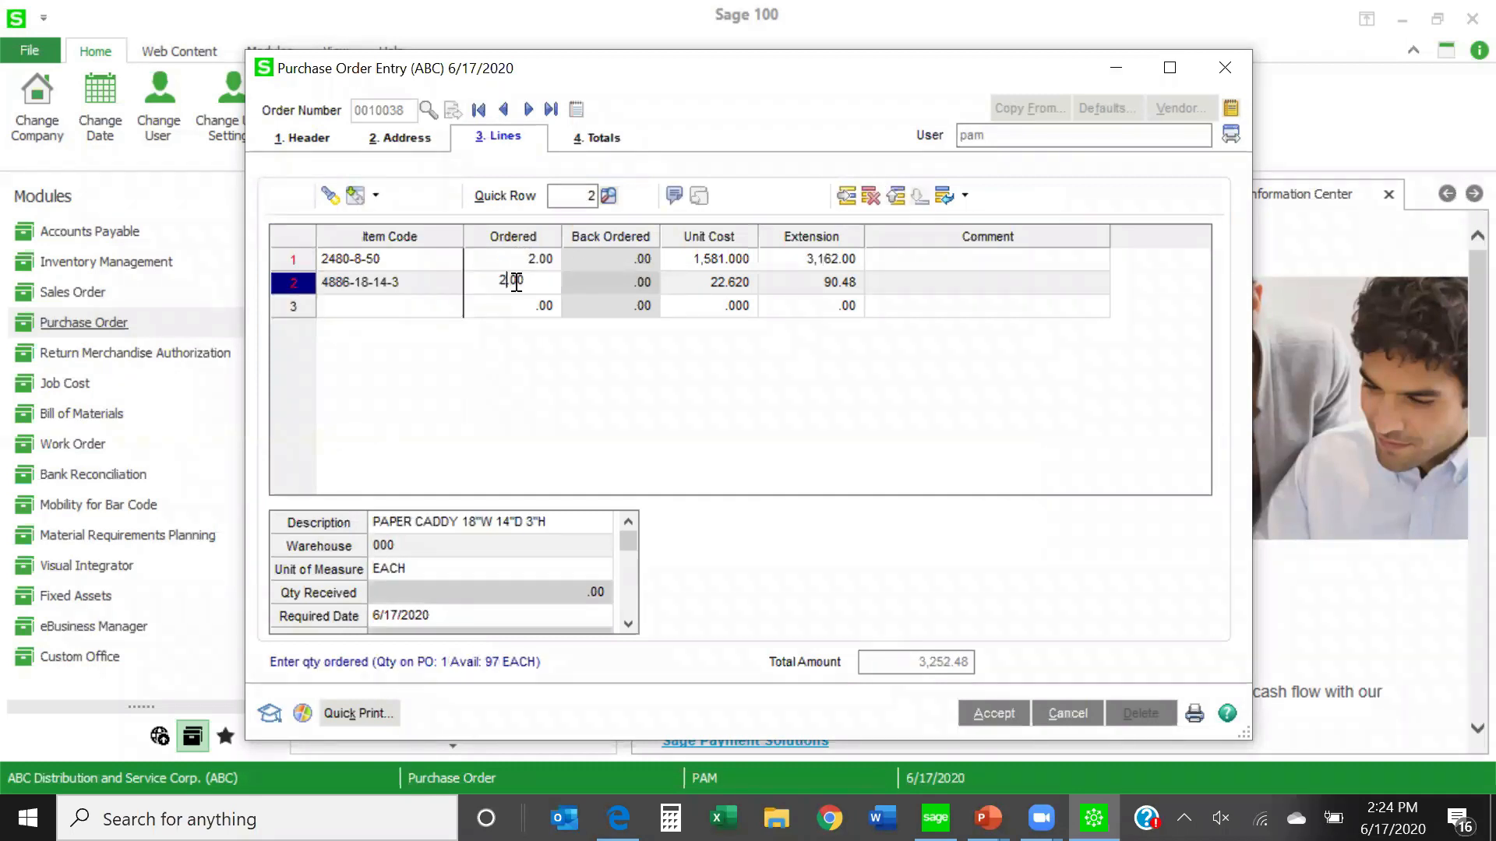
pyautogui.click(1007, 721)
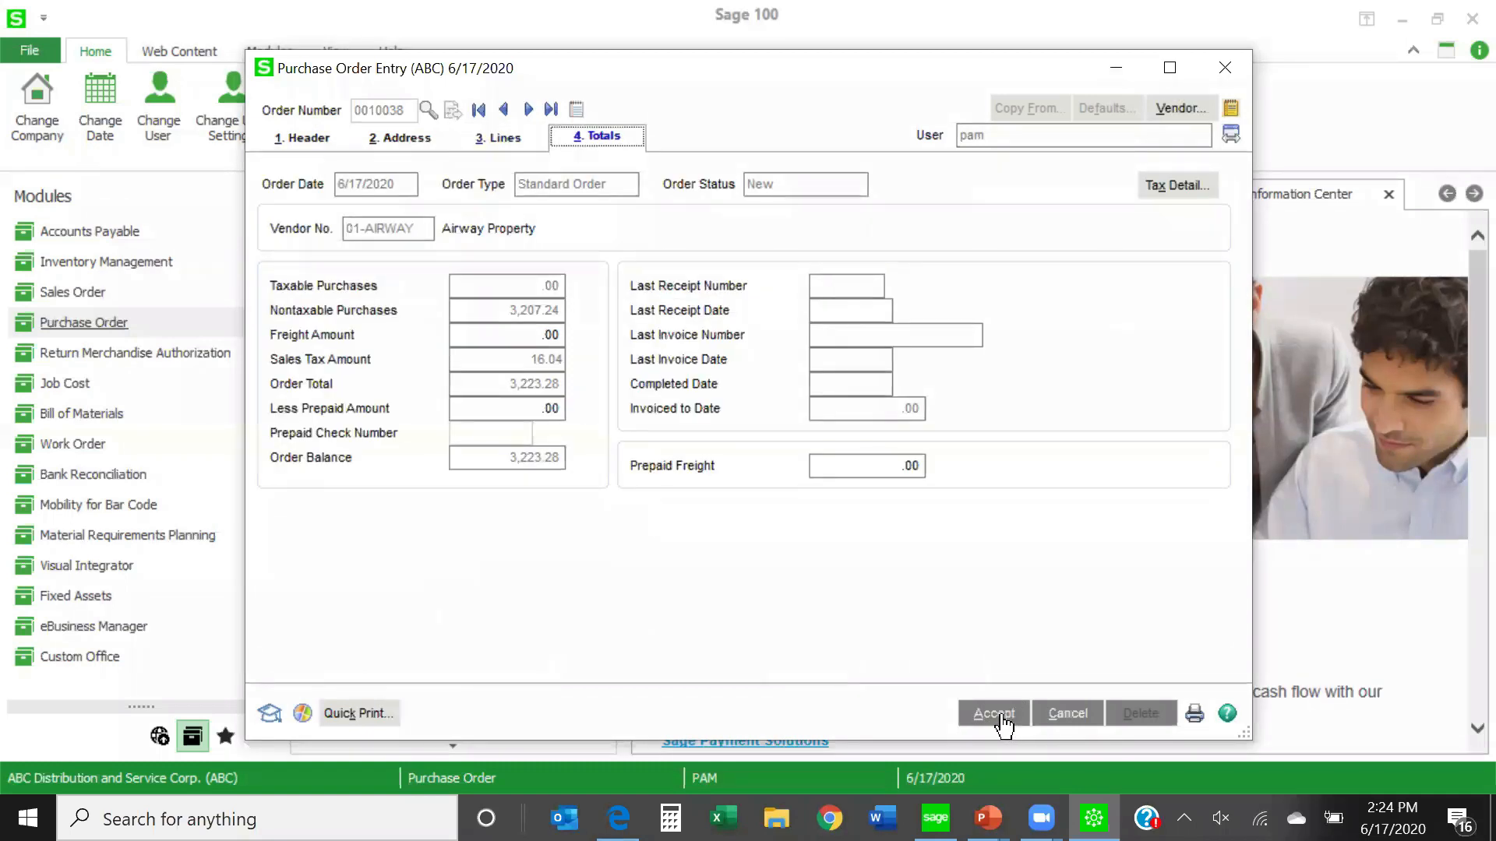
pyautogui.click(1005, 723)
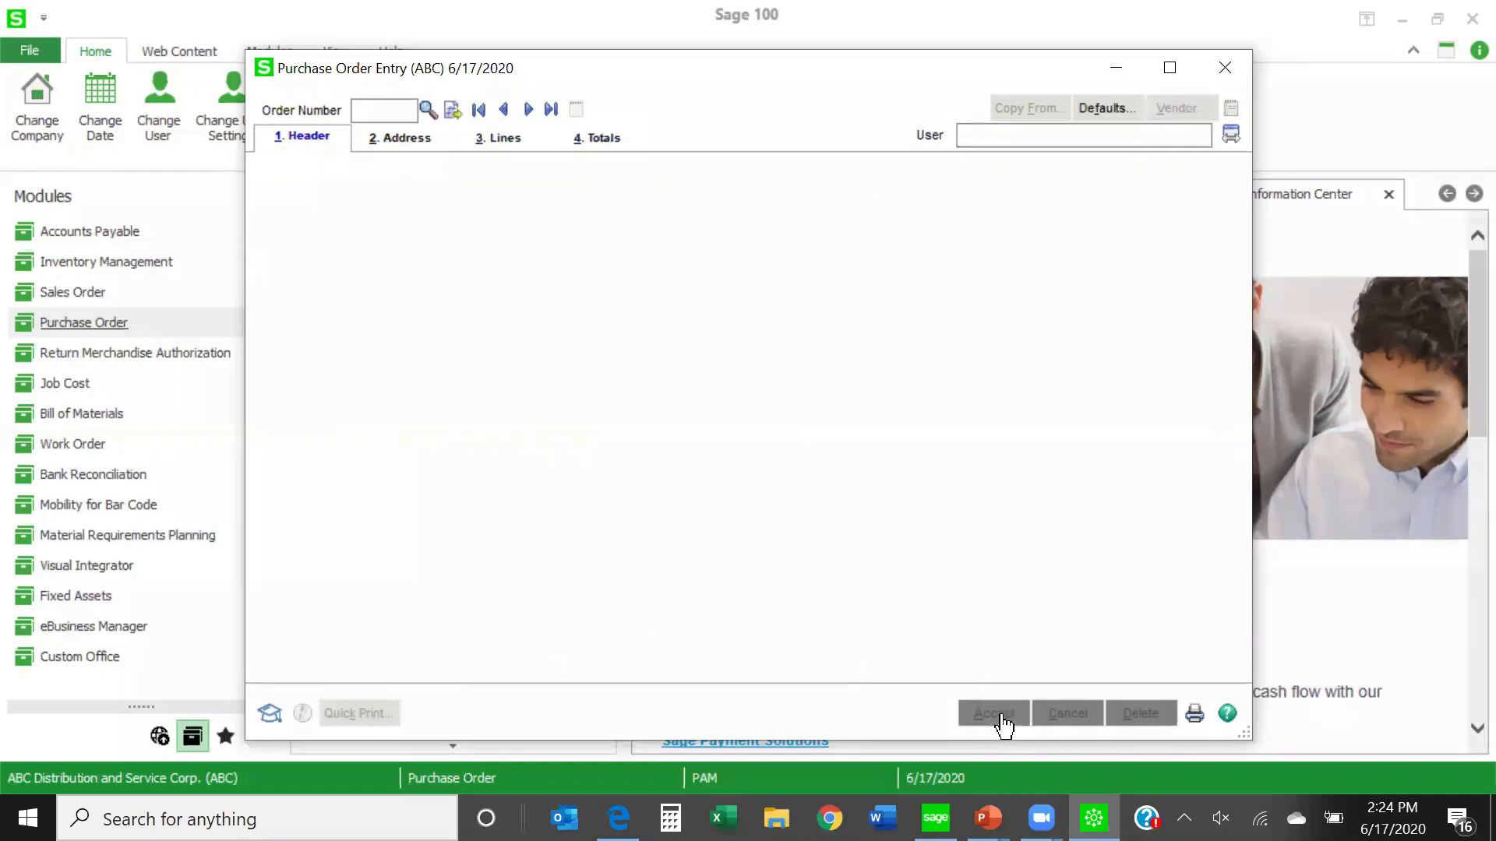
# - Reopen the Airway Property master order dated 6/17/2020, check its line balances and last purchase order details, and accept it
pyautogui.click(427, 110)
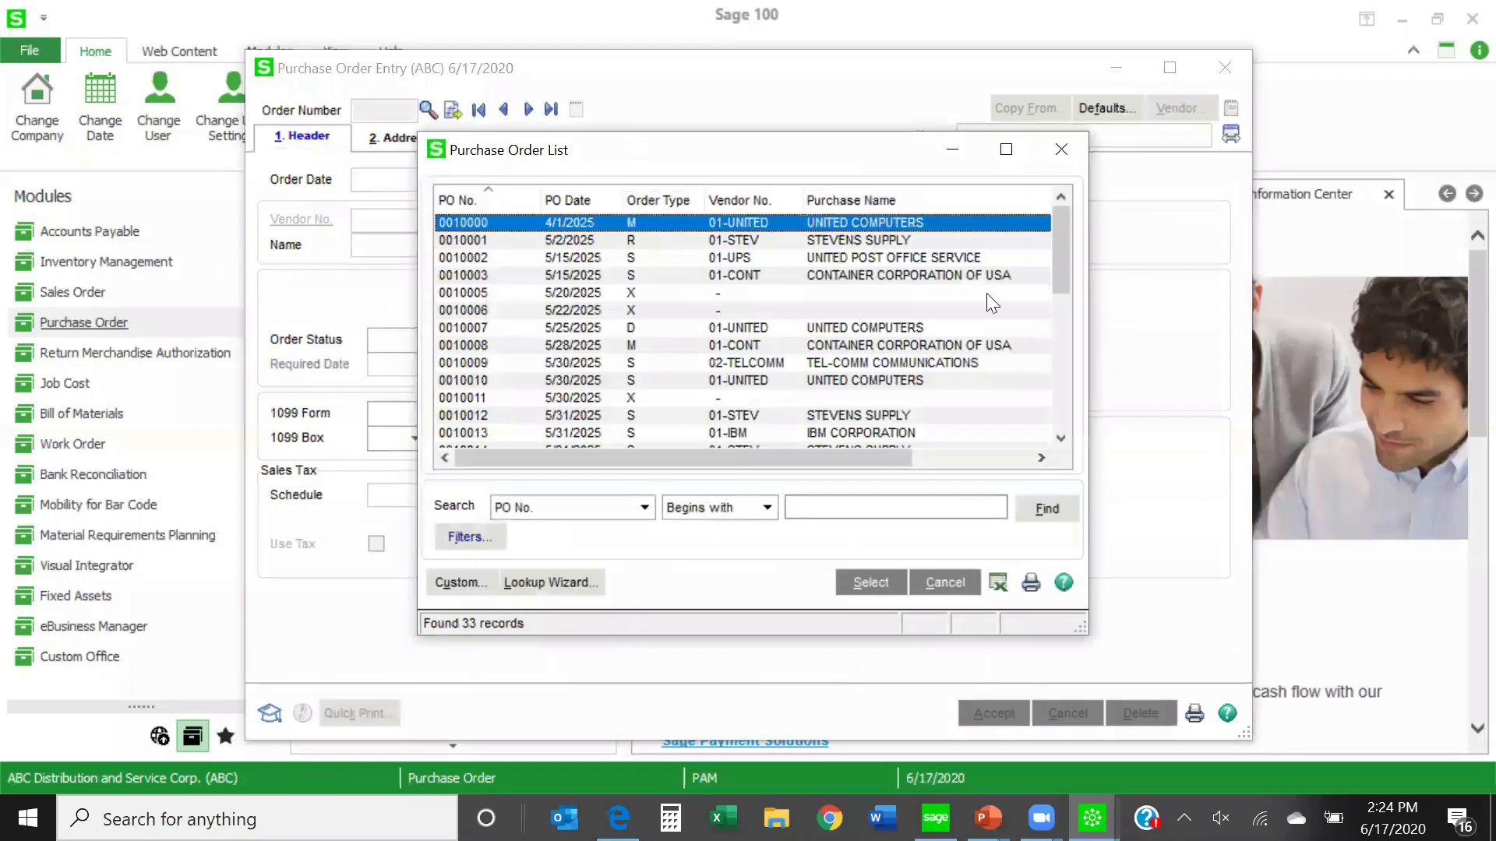
pyautogui.moveTo(1059, 278); pyautogui.dragTo(1060, 421)
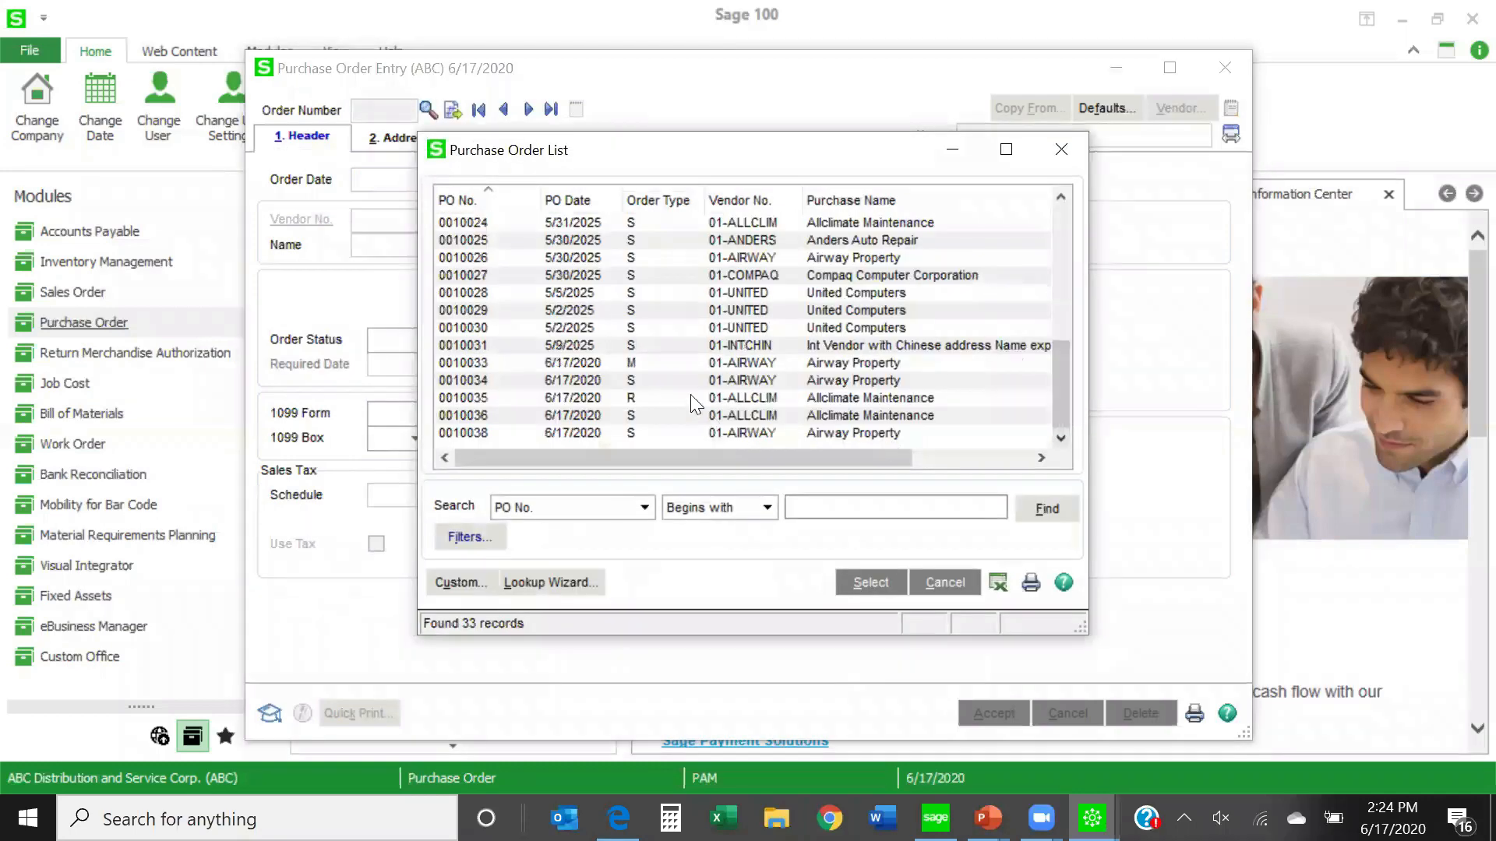
pyautogui.doubleClick(709, 360)
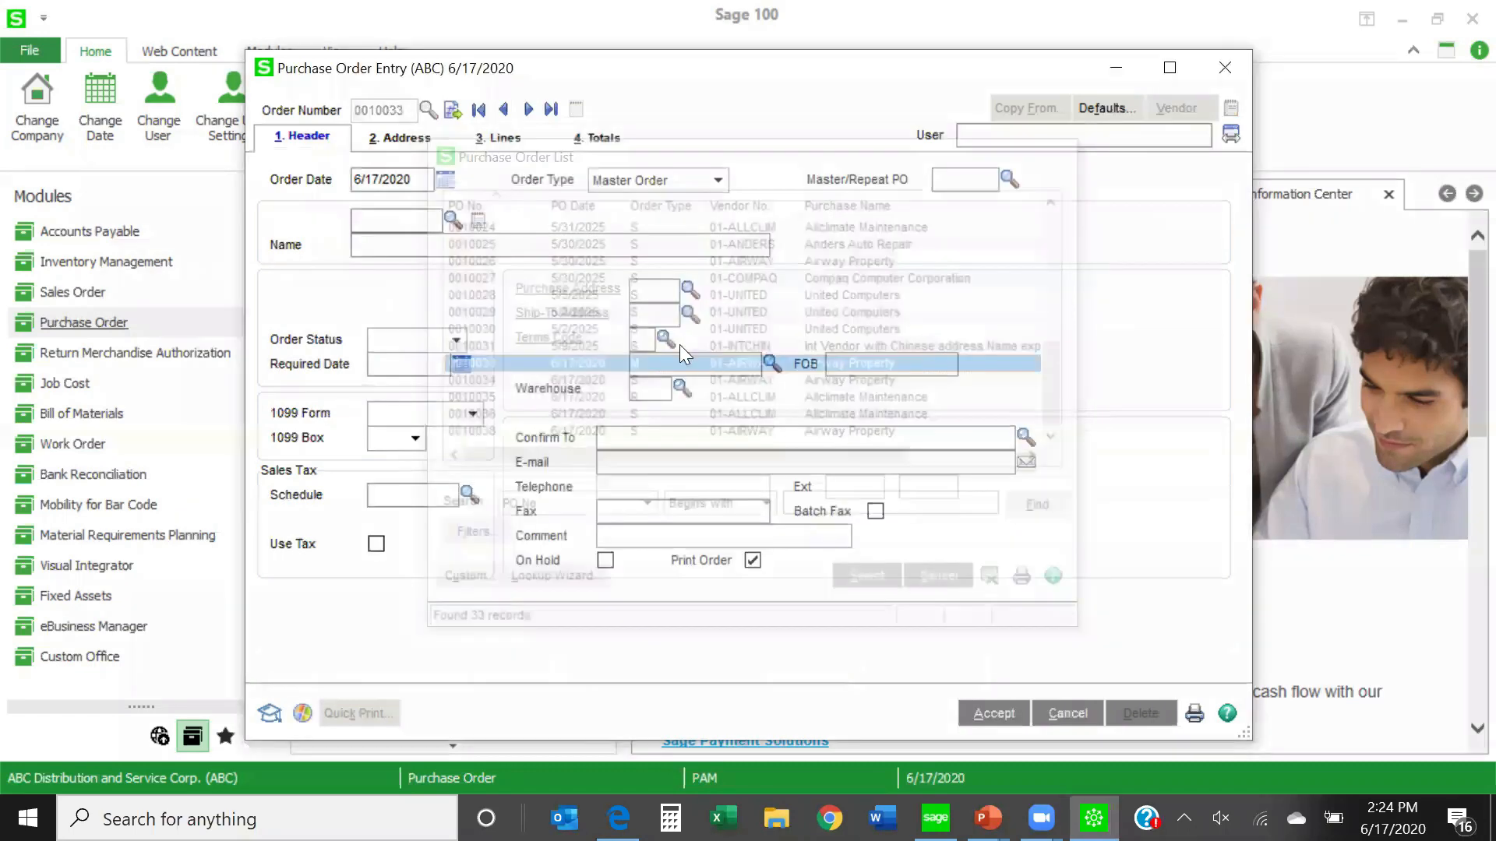
pyautogui.click(489, 145)
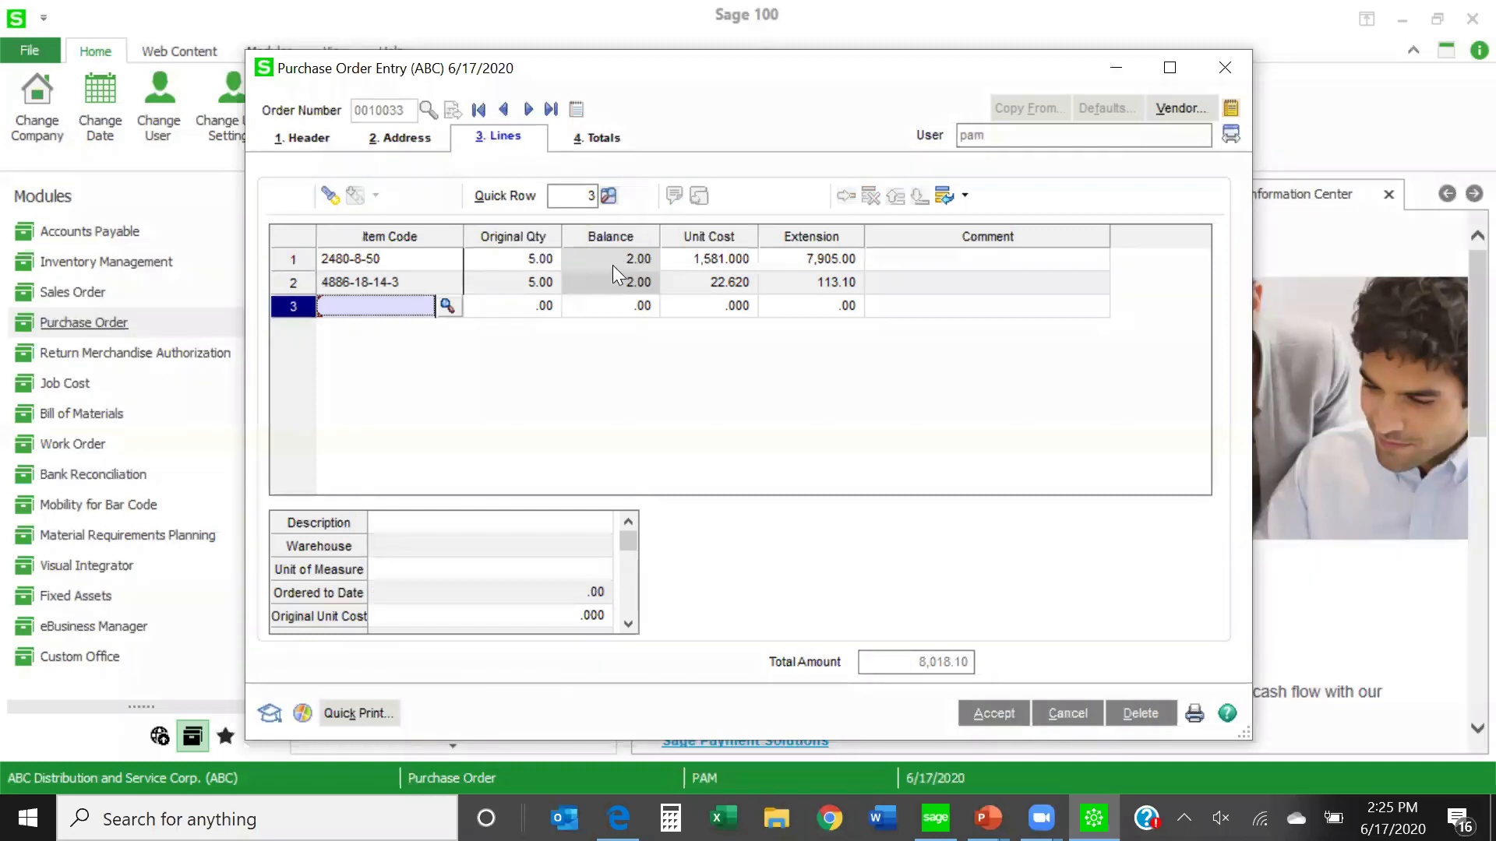
pyautogui.click(597, 142)
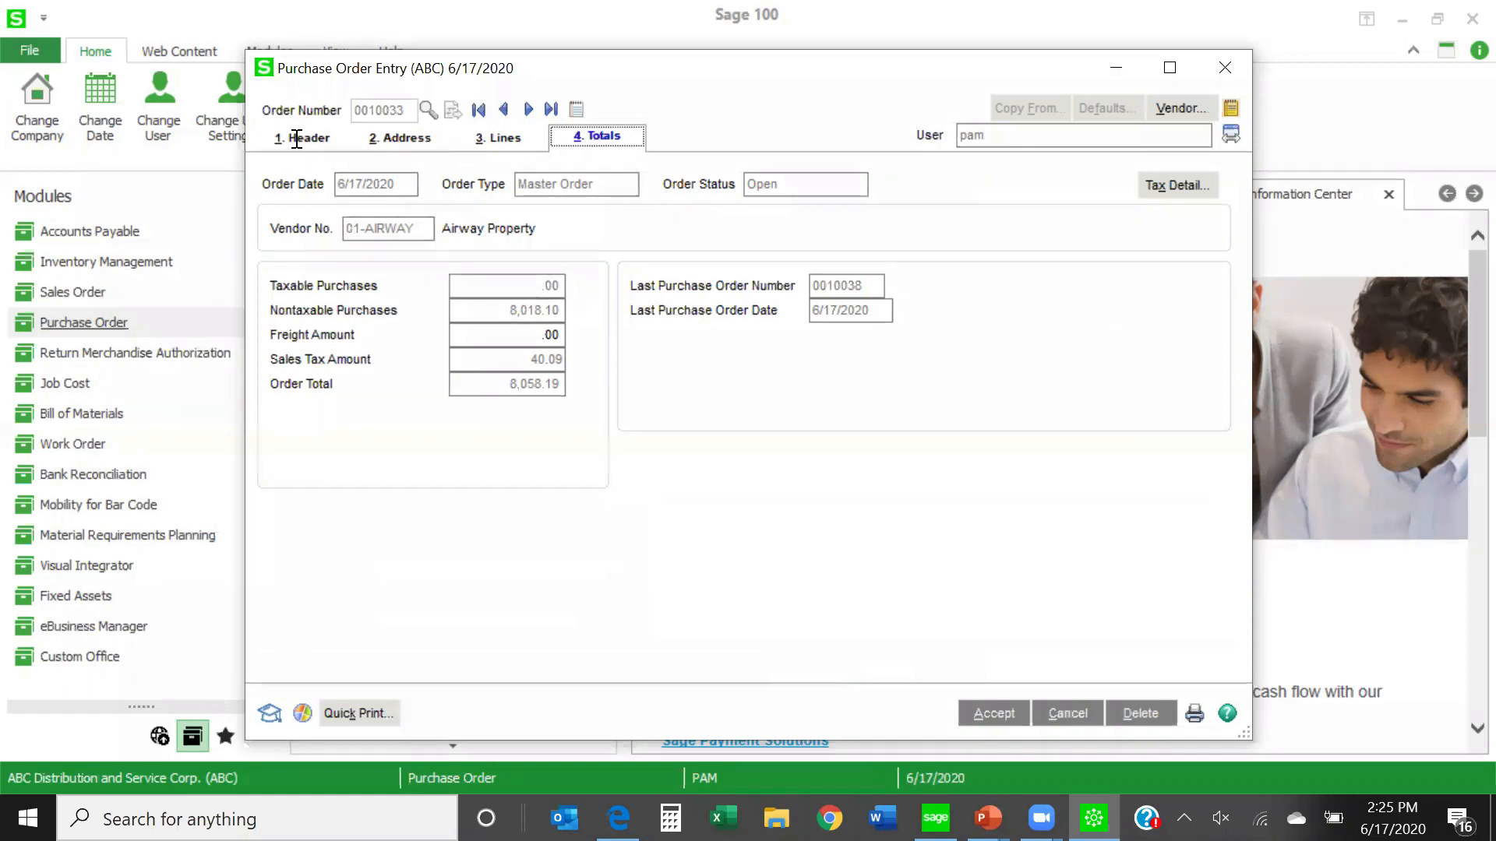
pyautogui.click(991, 714)
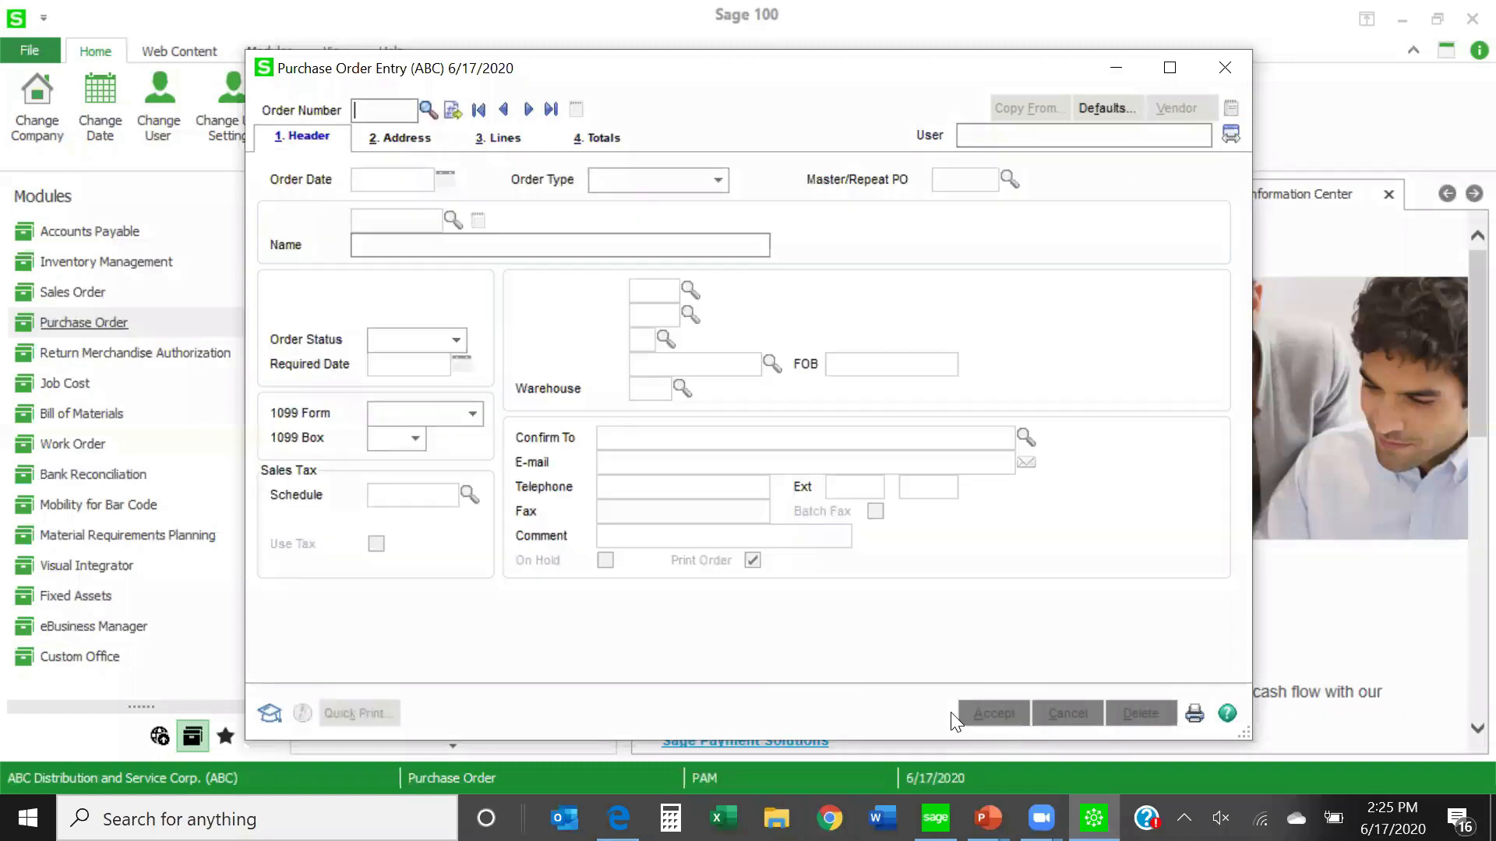
# - Open the Allclimate Maintenance repeating order dated 6/17/2020, examine the items and ordered quantities on its lines, and accept it
pyautogui.click(428, 109)
pyautogui.moveTo(1062, 276); pyautogui.dragTo(1078, 441)
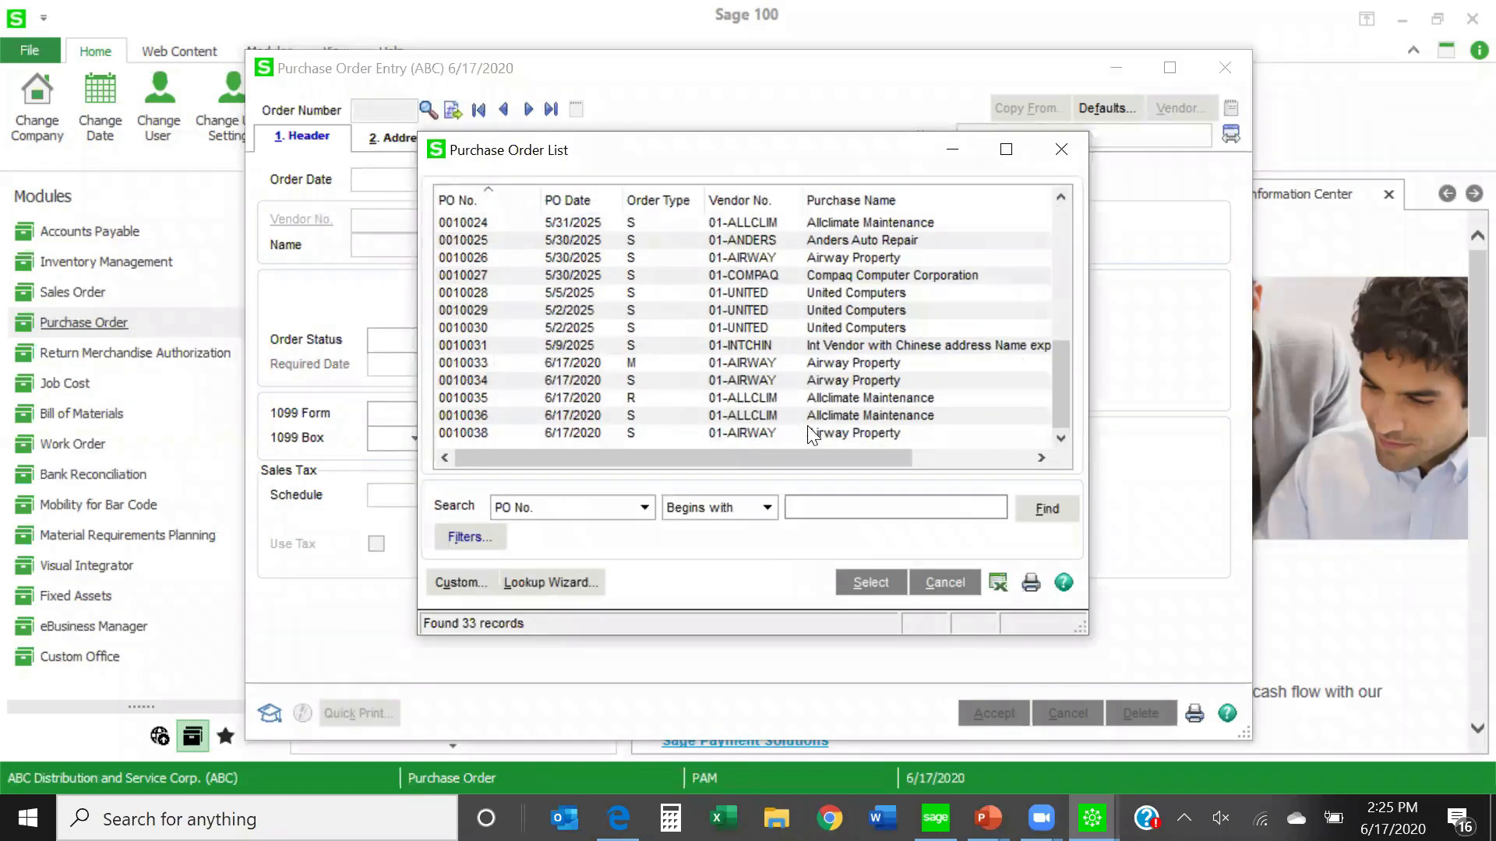
pyautogui.doubleClick(661, 396)
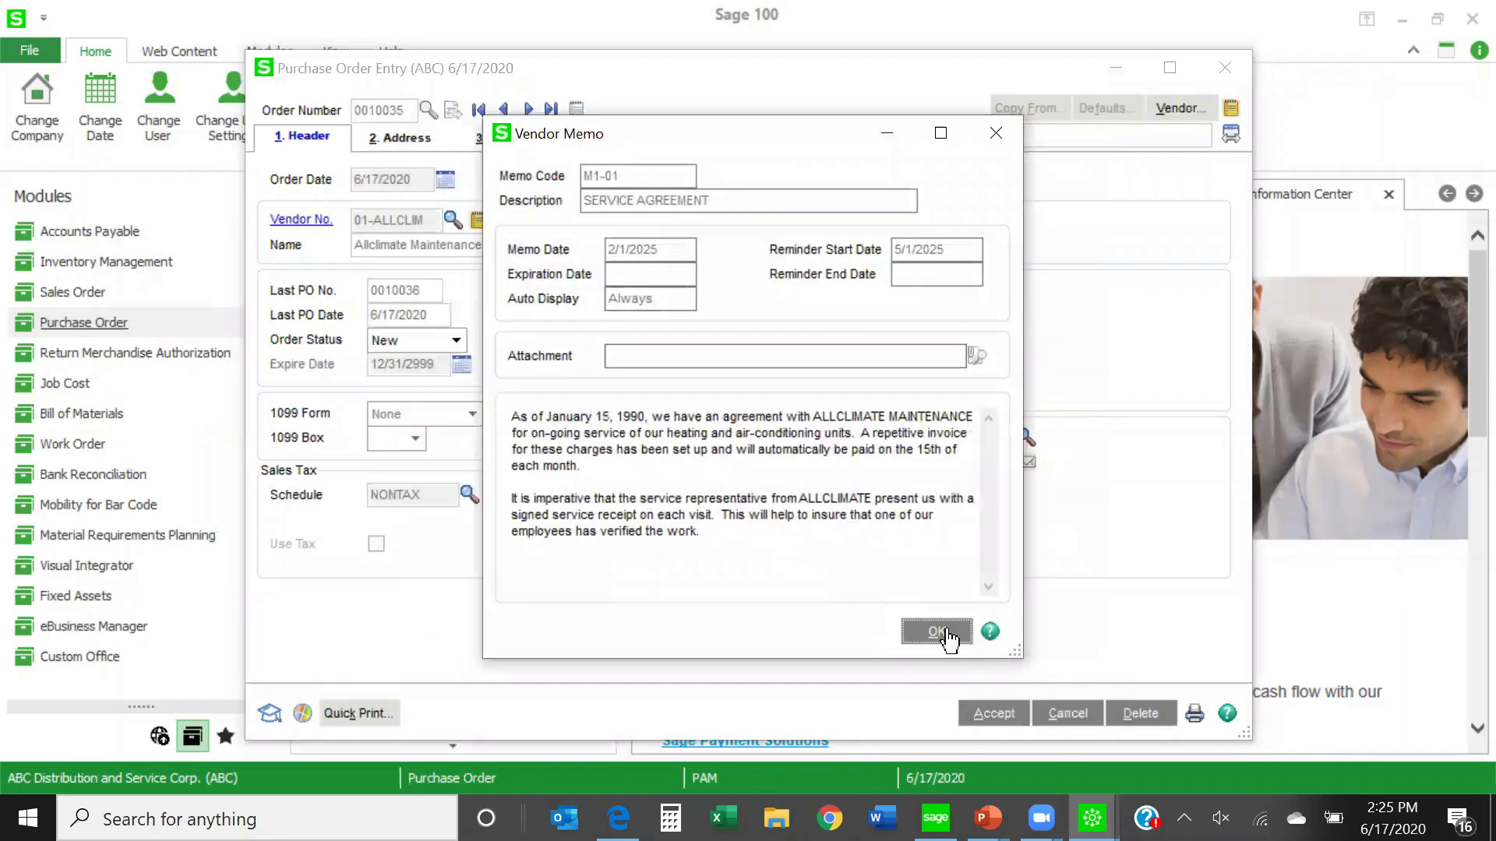
pyautogui.click(942, 632)
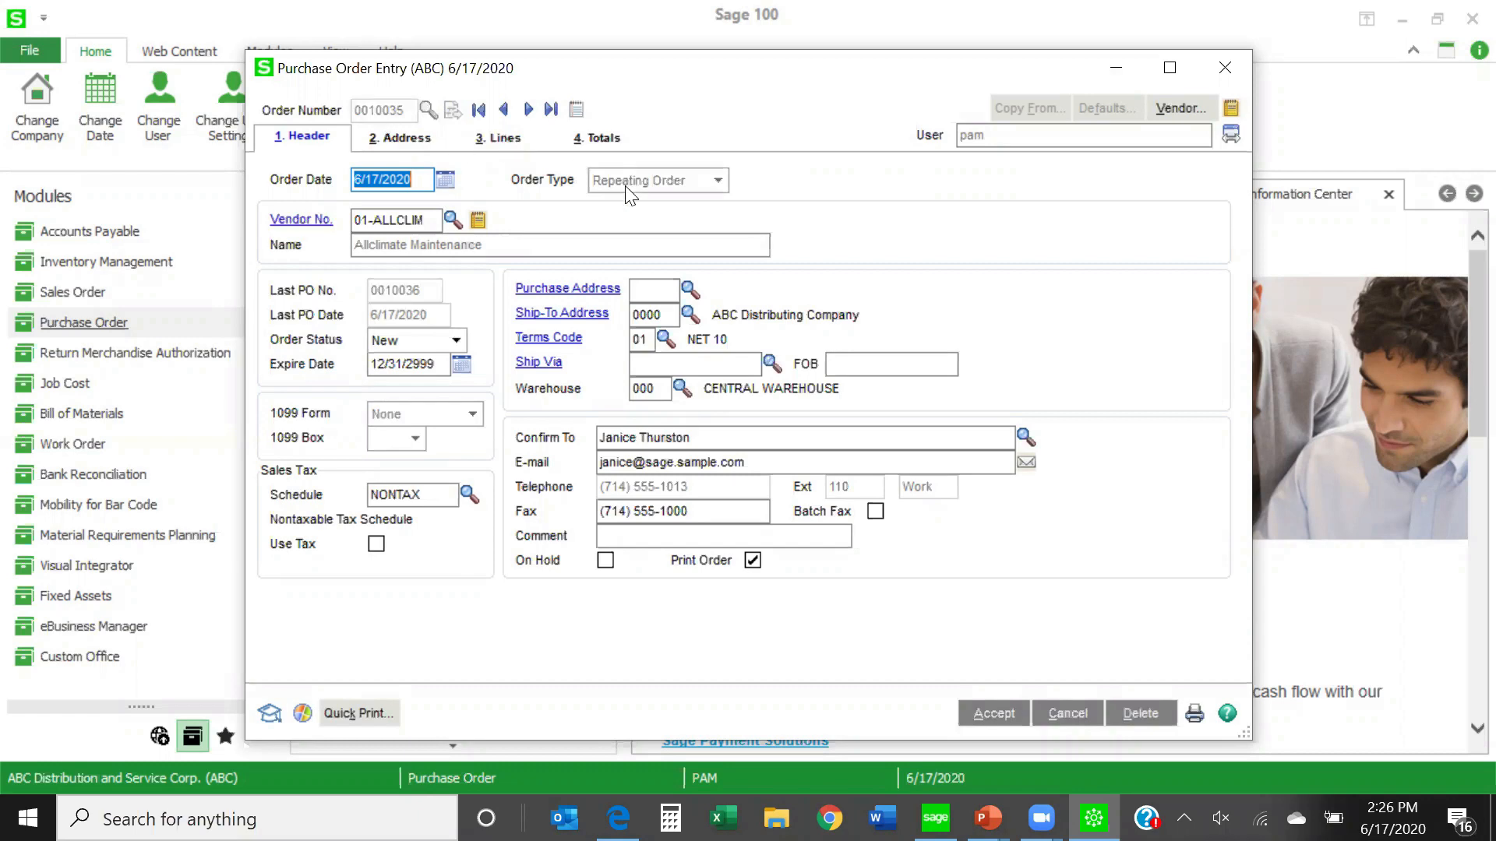
pyautogui.click(501, 142)
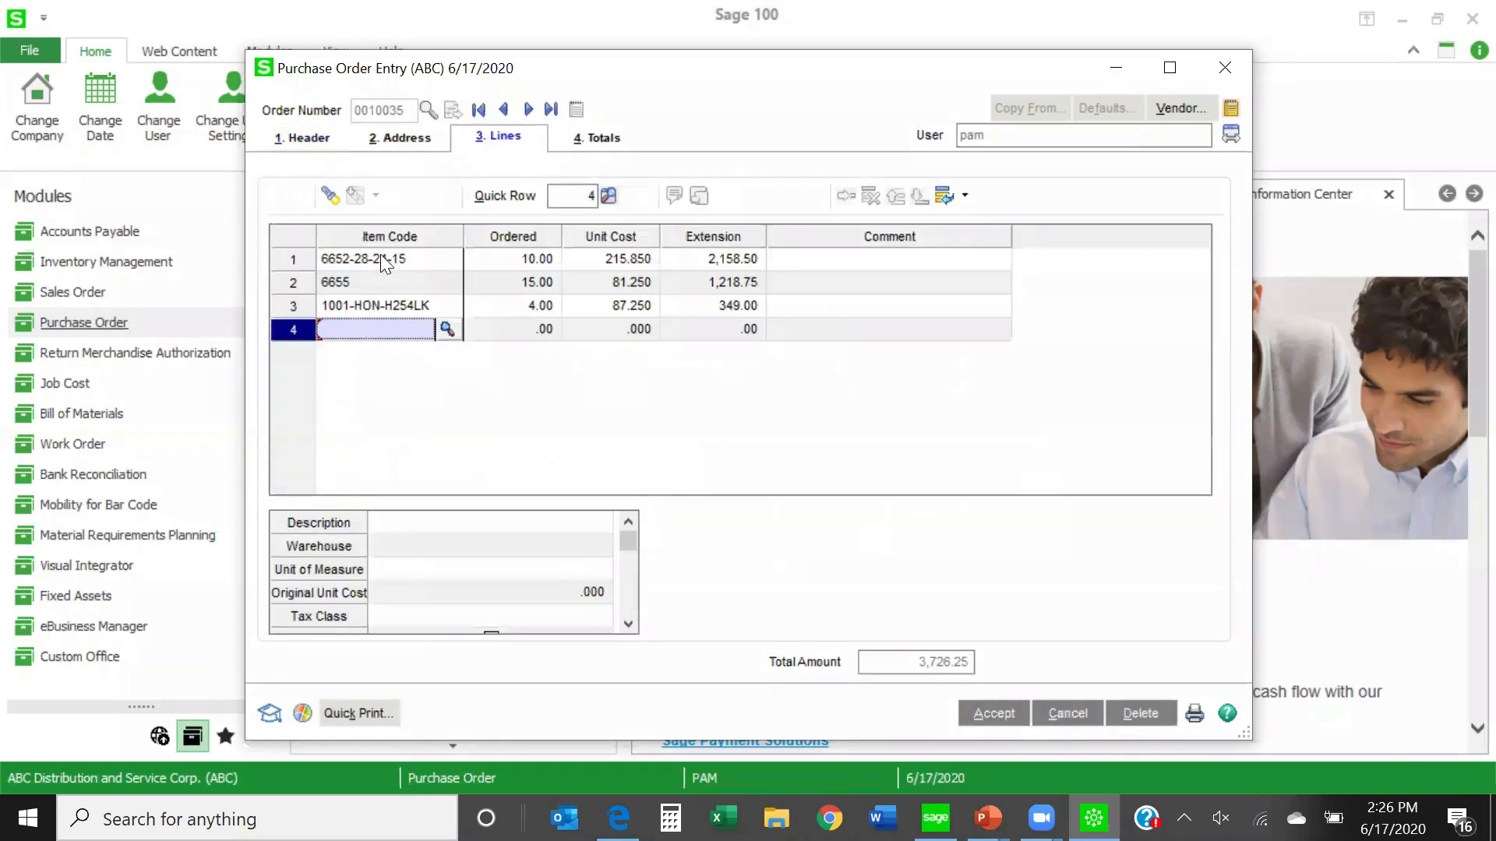
pyautogui.click(380, 257)
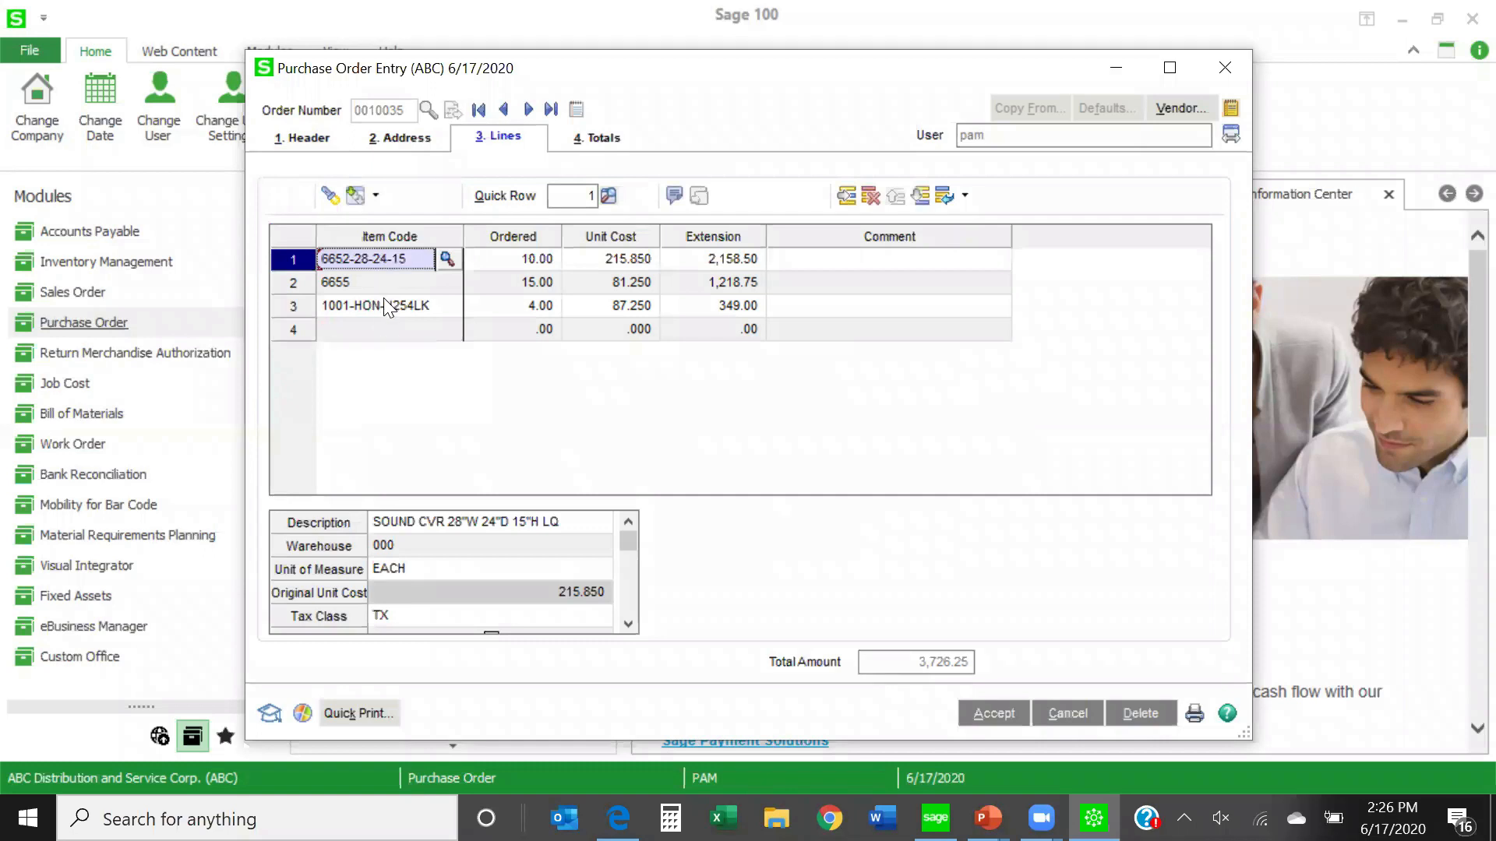
pyautogui.click(511, 260)
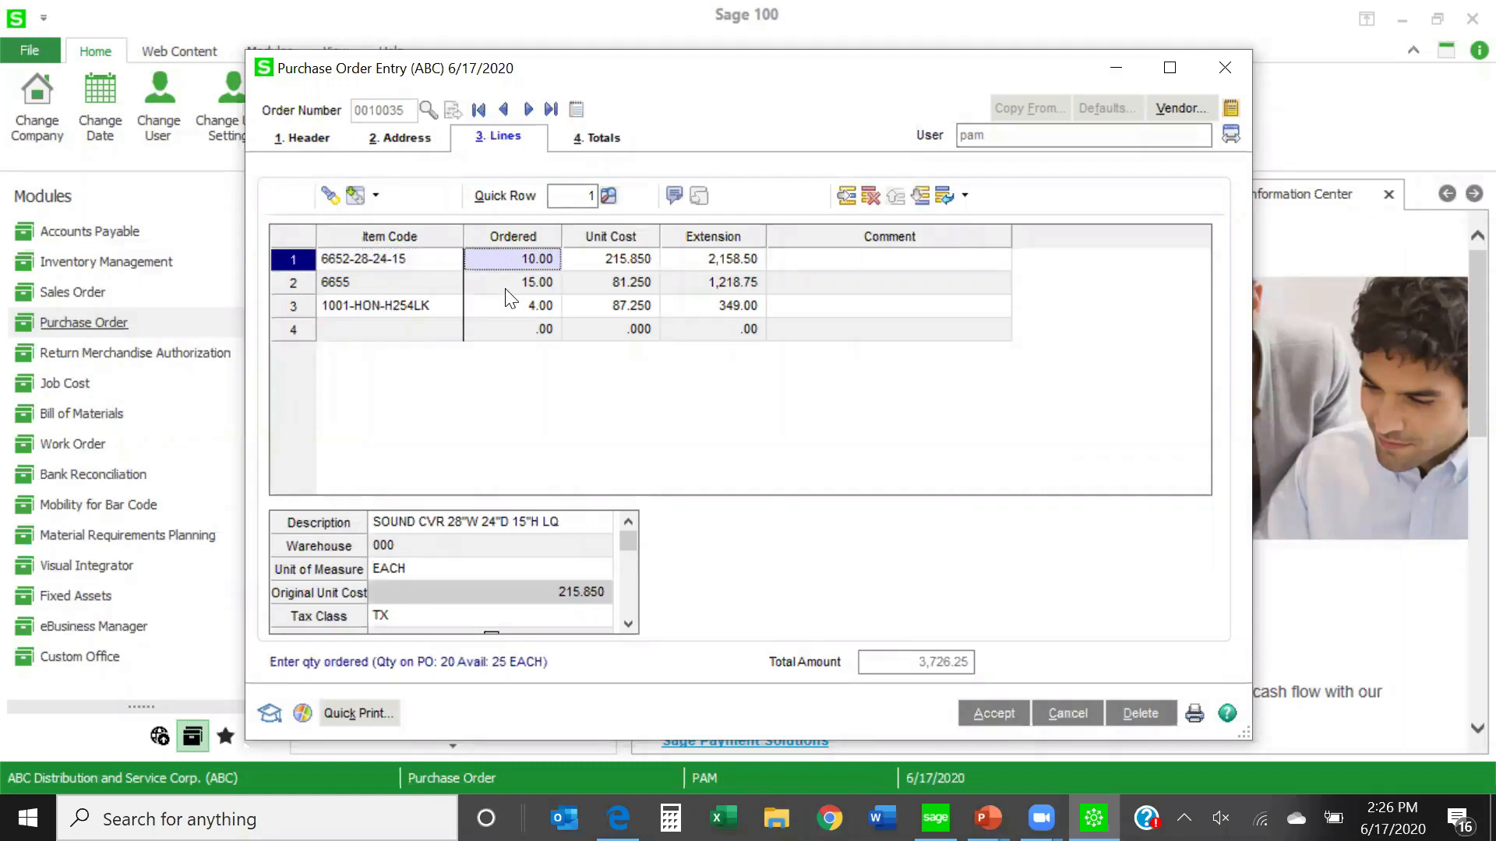
pyautogui.click(507, 304)
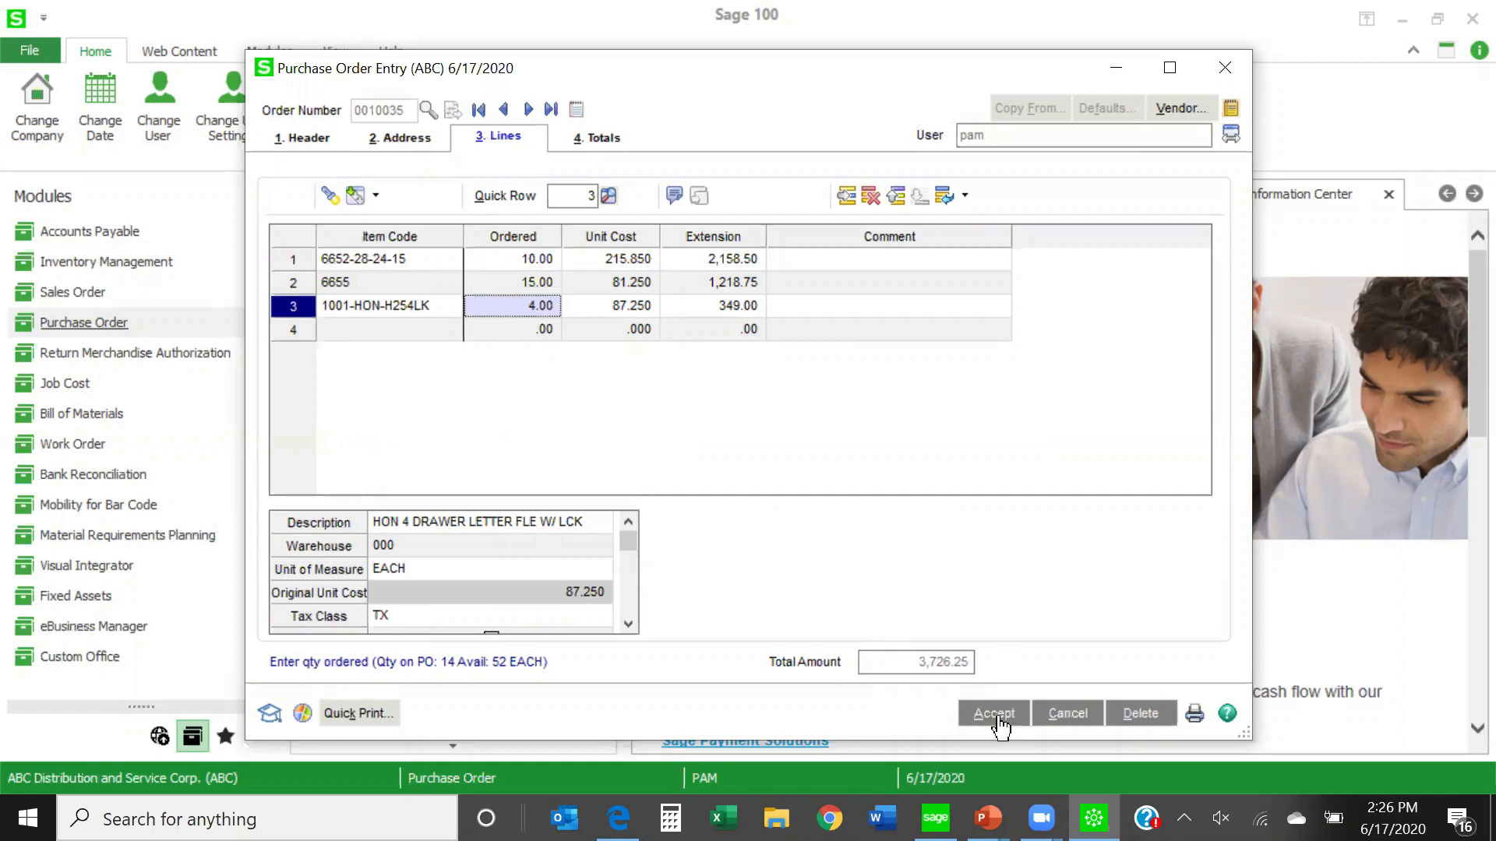
pyautogui.click(1000, 723)
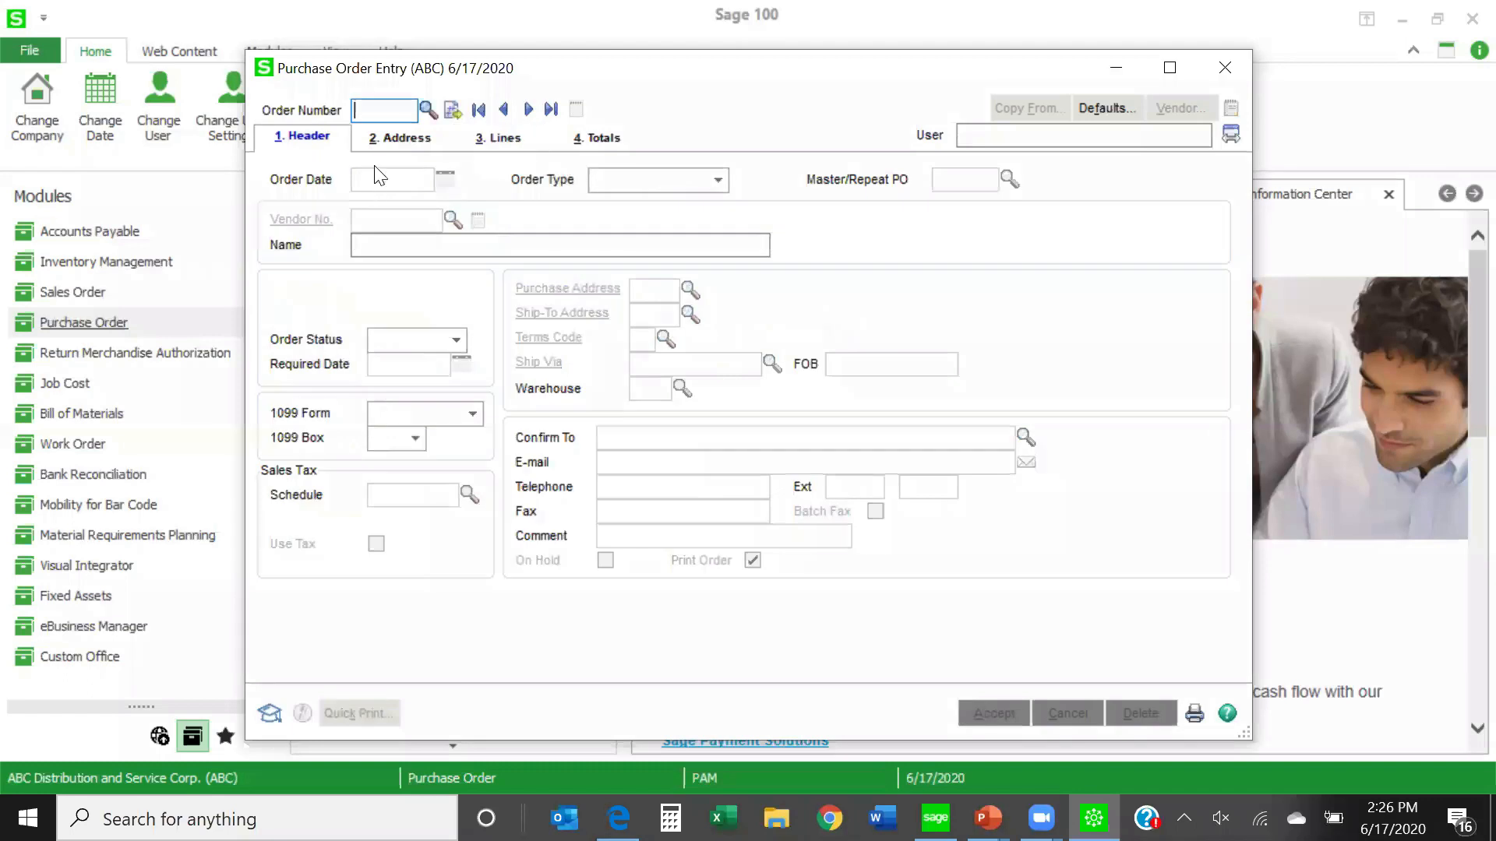
# - Create a standard purchase order with the next order number from the Allclimate Maintenance repeating order, and review its copied line quantities
pyautogui.click(452, 113)
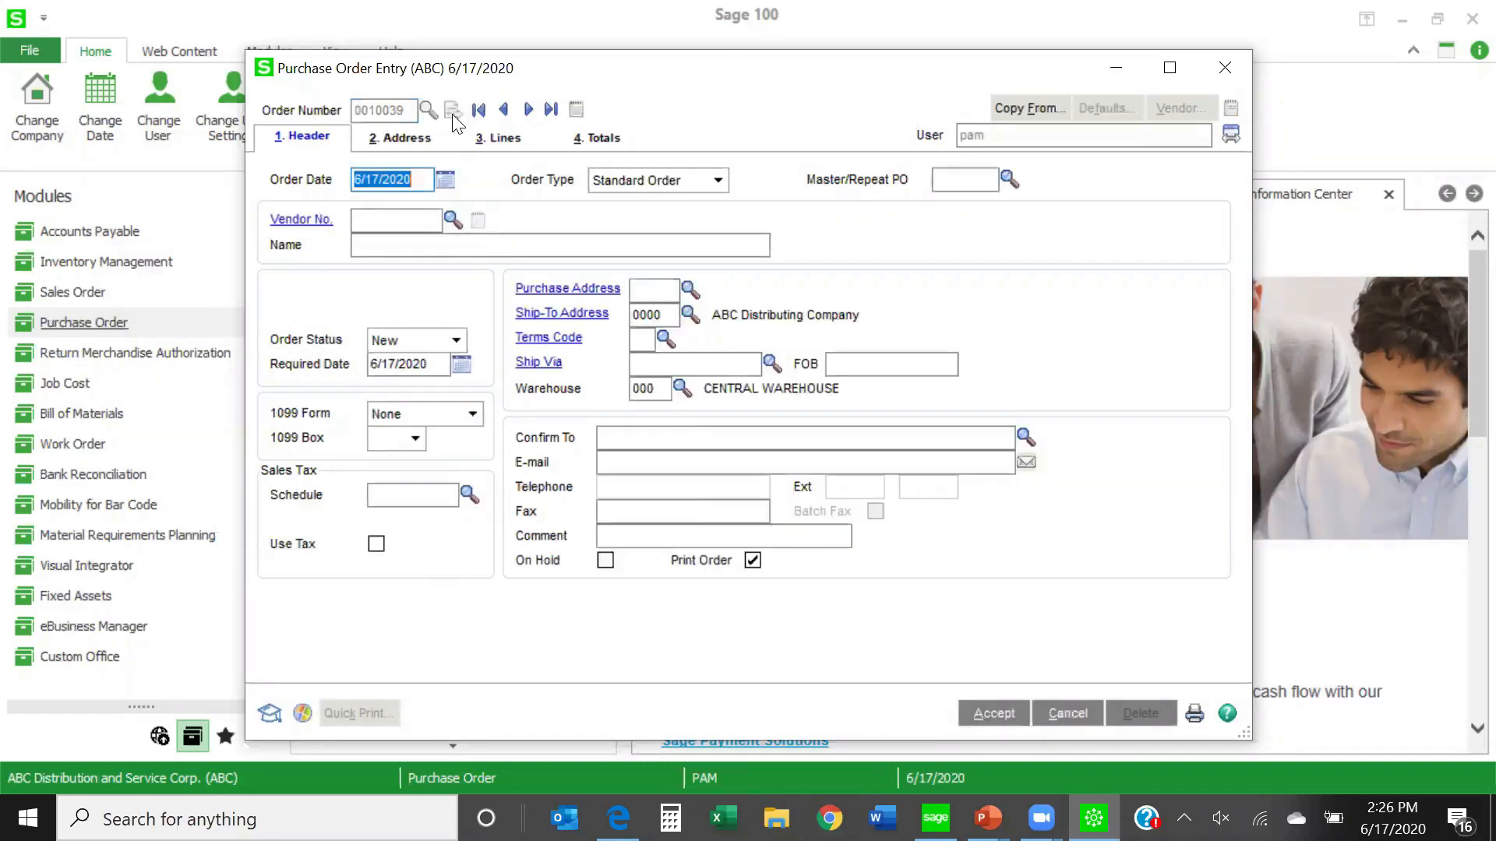
pyautogui.click(1009, 179)
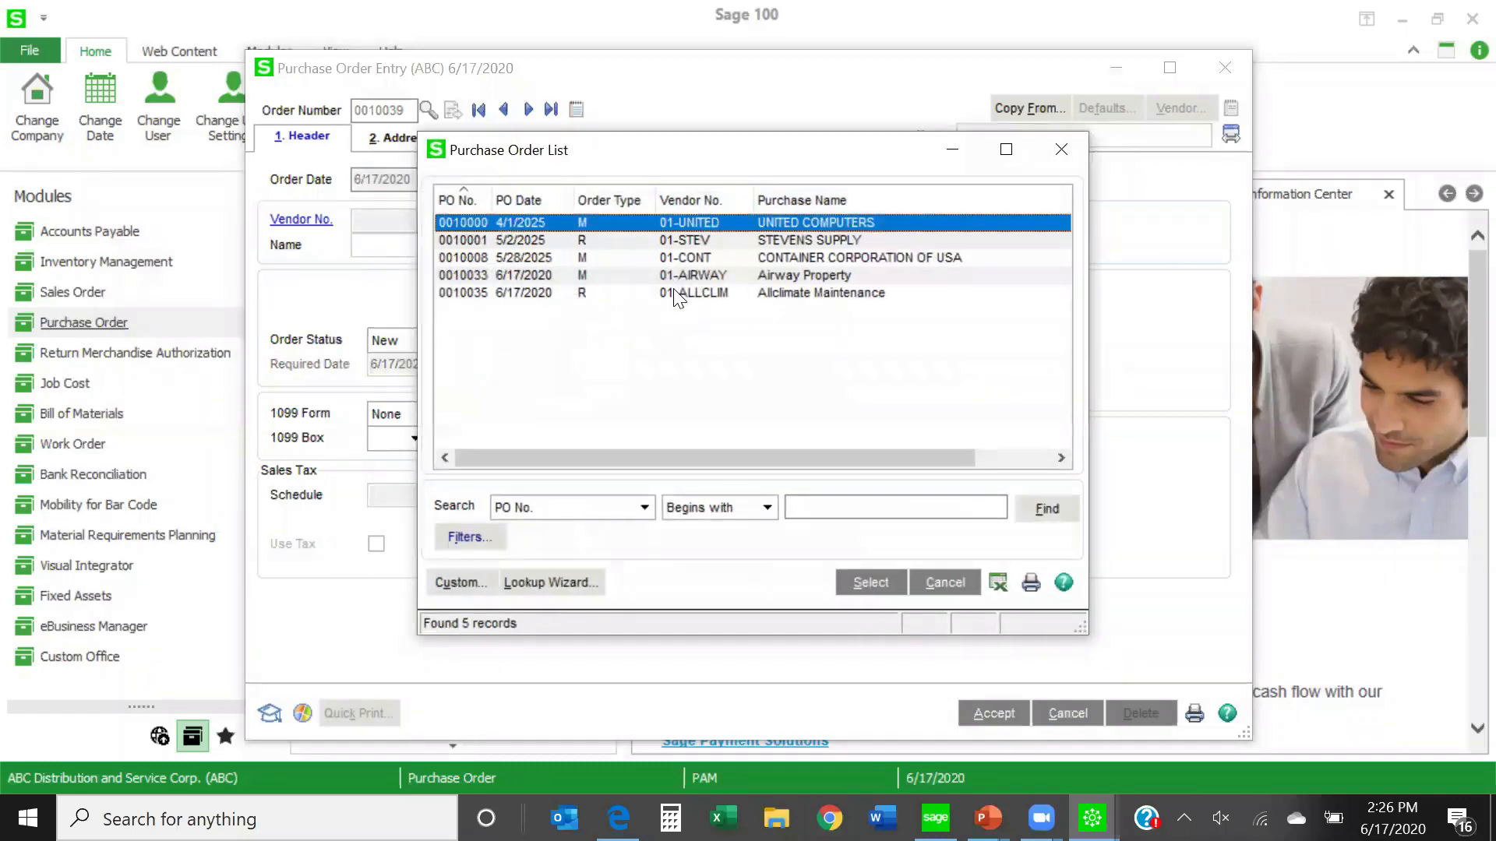
pyautogui.doubleClick(675, 293)
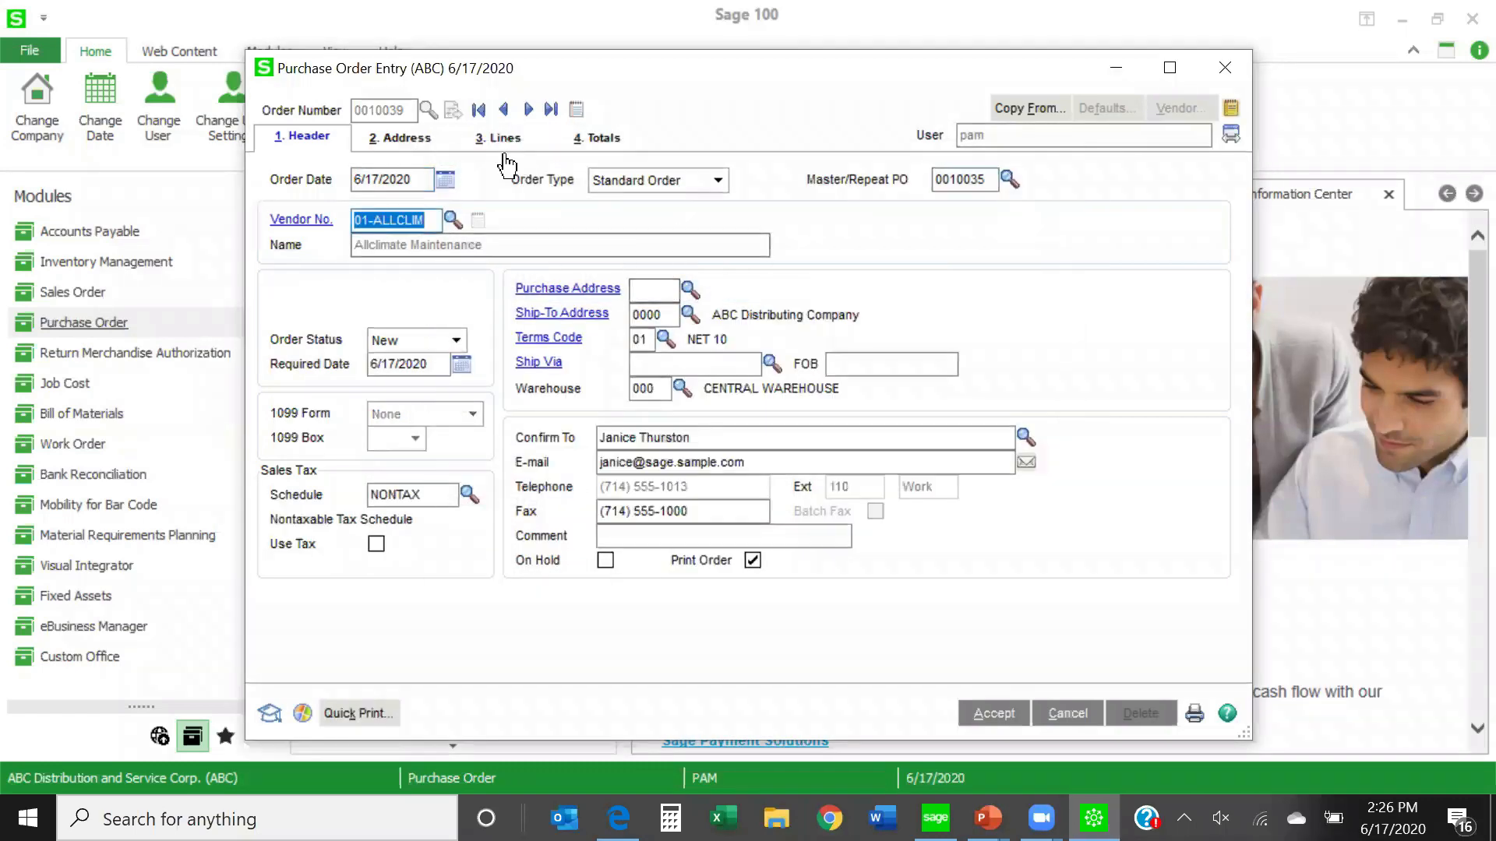
pyautogui.click(506, 160)
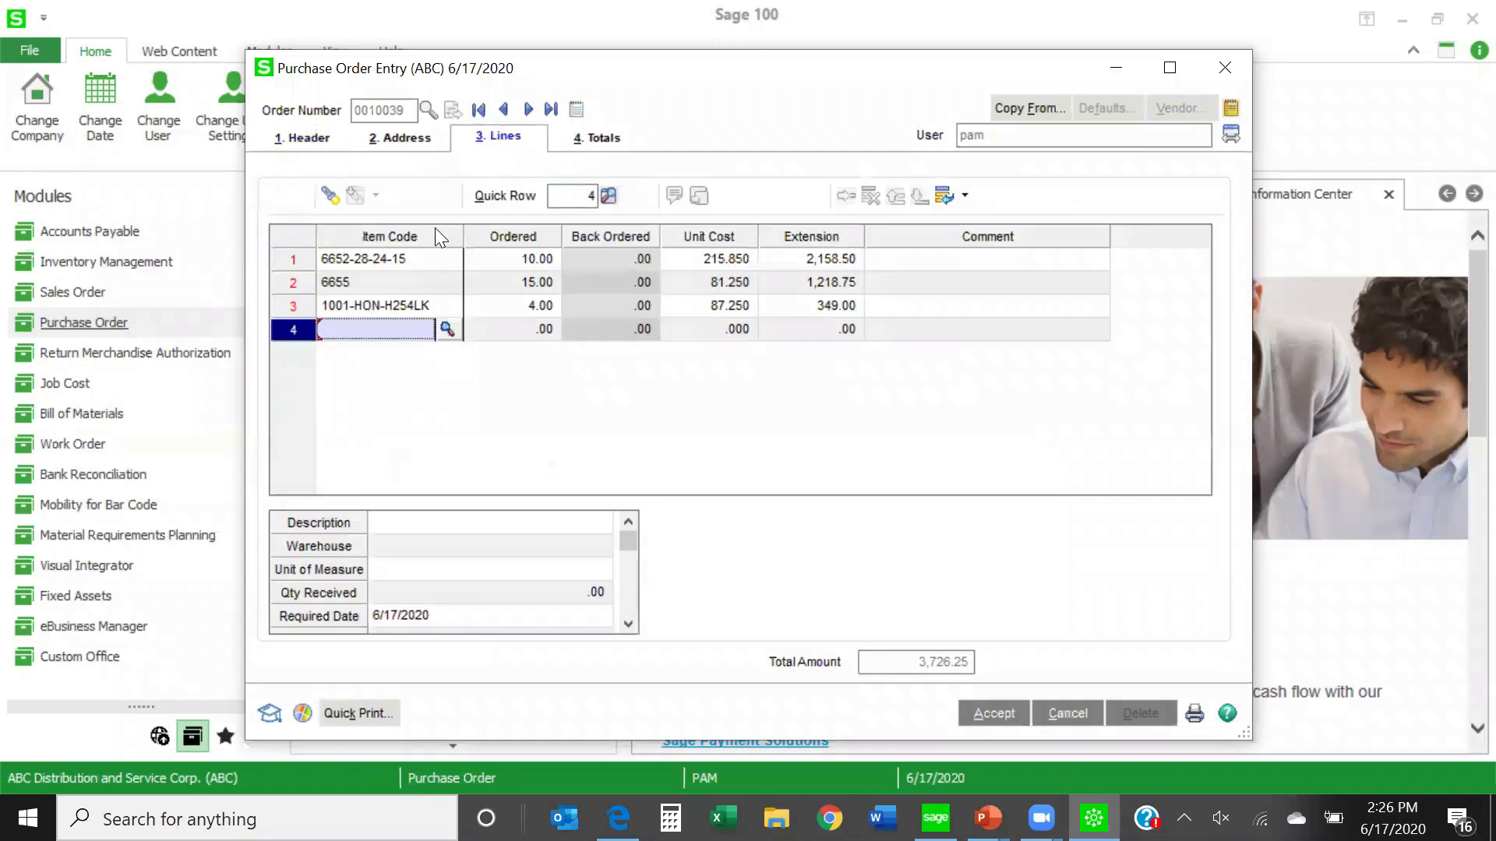
pyautogui.click(506, 263)
pyautogui.click(508, 282)
pyautogui.click(503, 310)
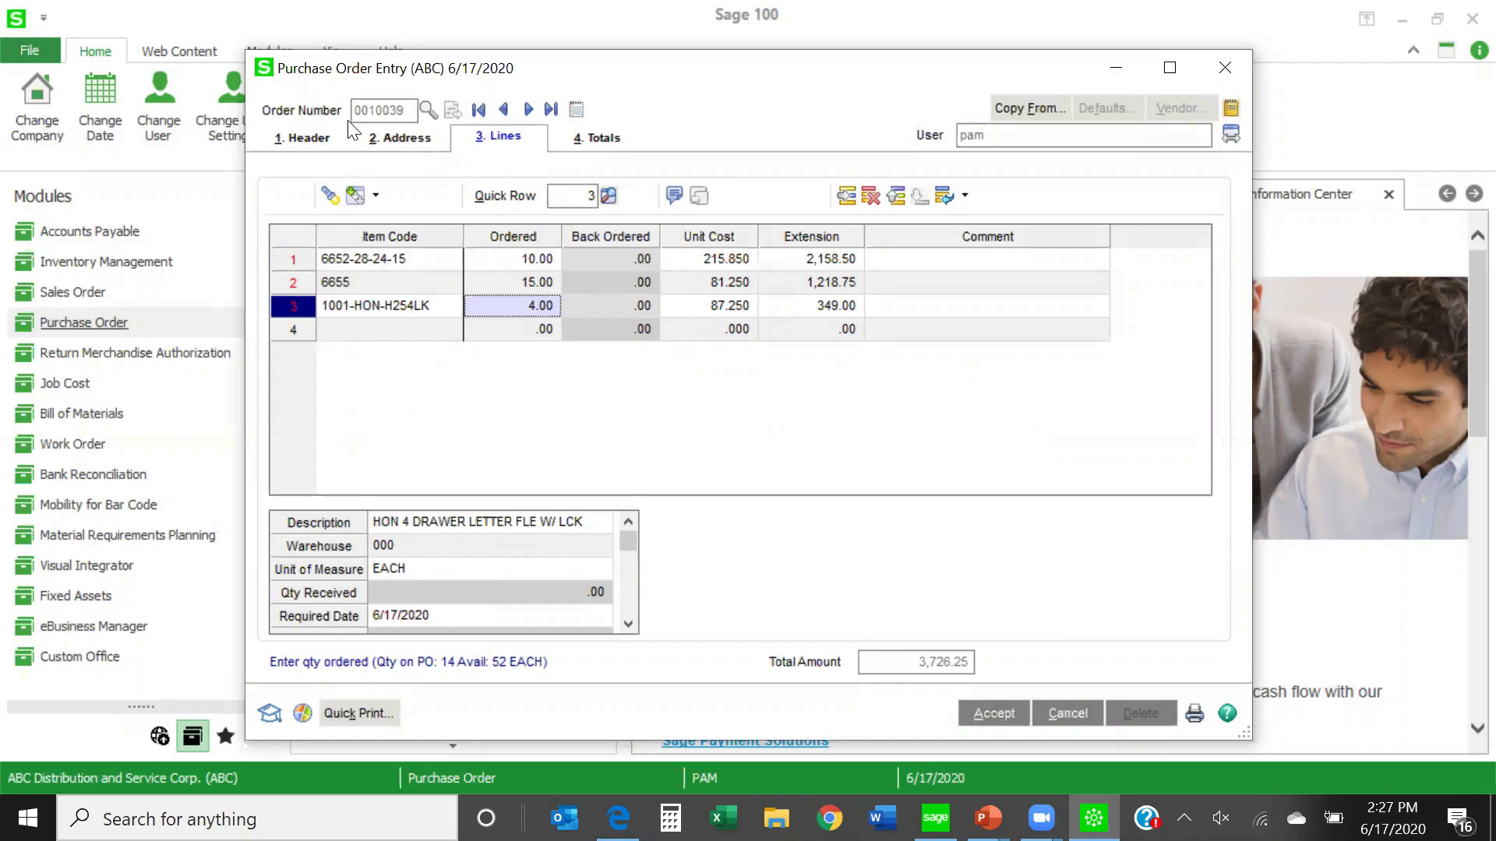
pyautogui.click(517, 258)
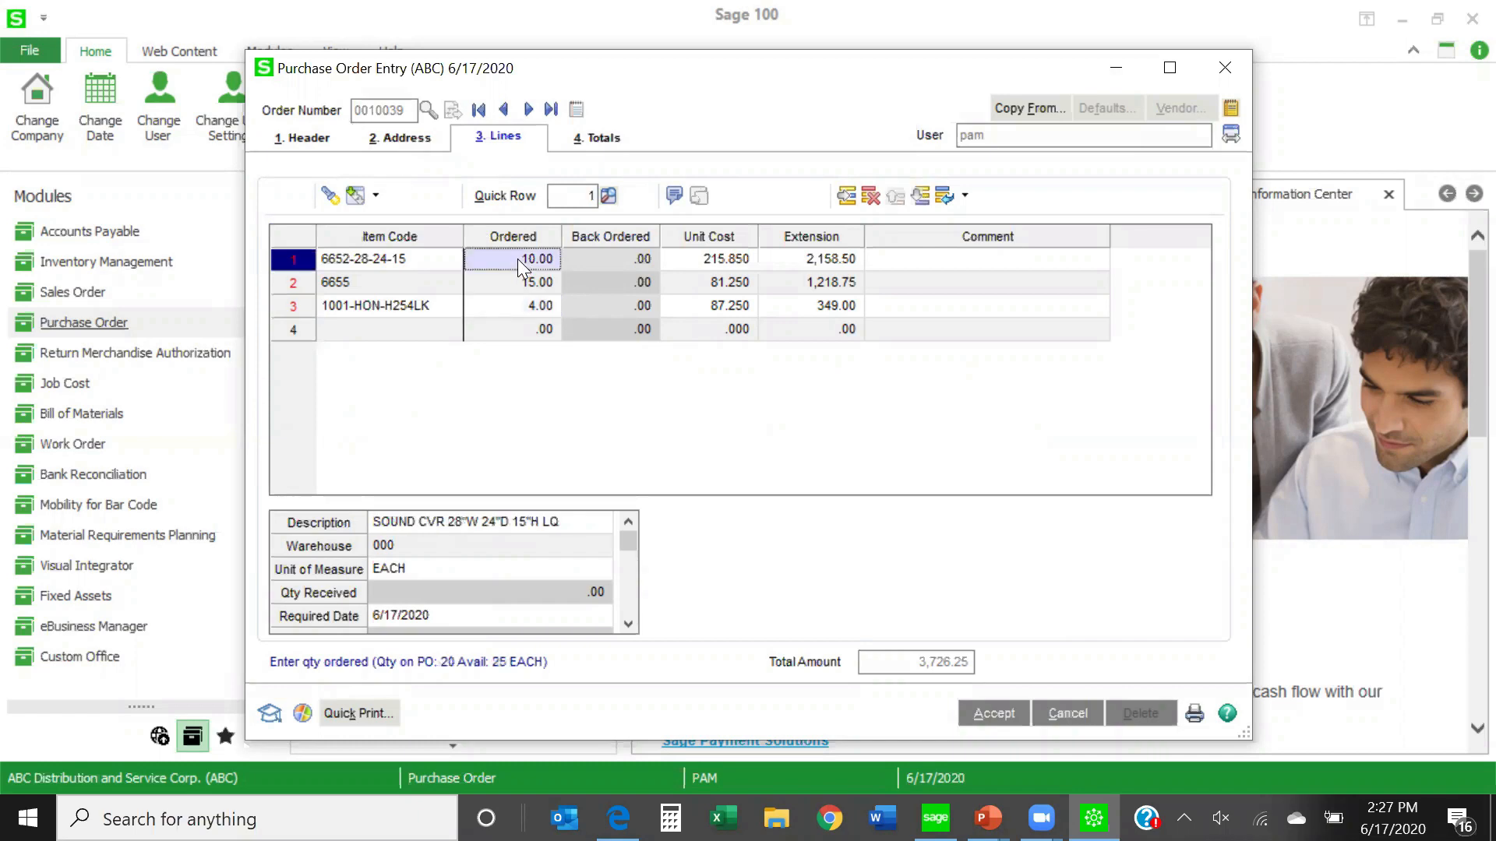
pyautogui.write('5')
pyautogui.click(502, 281)
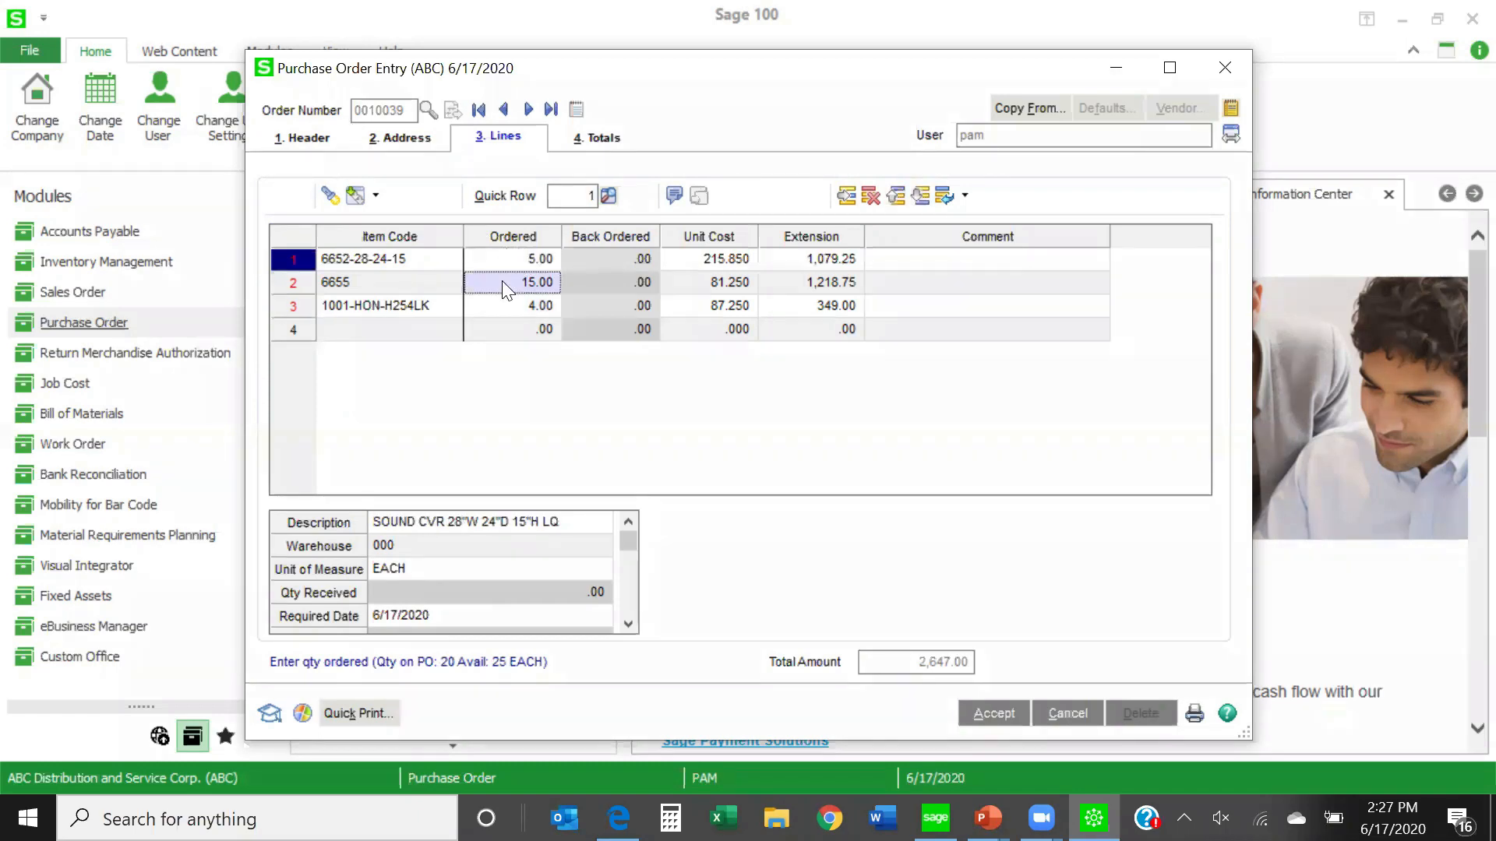
pyautogui.write('2')
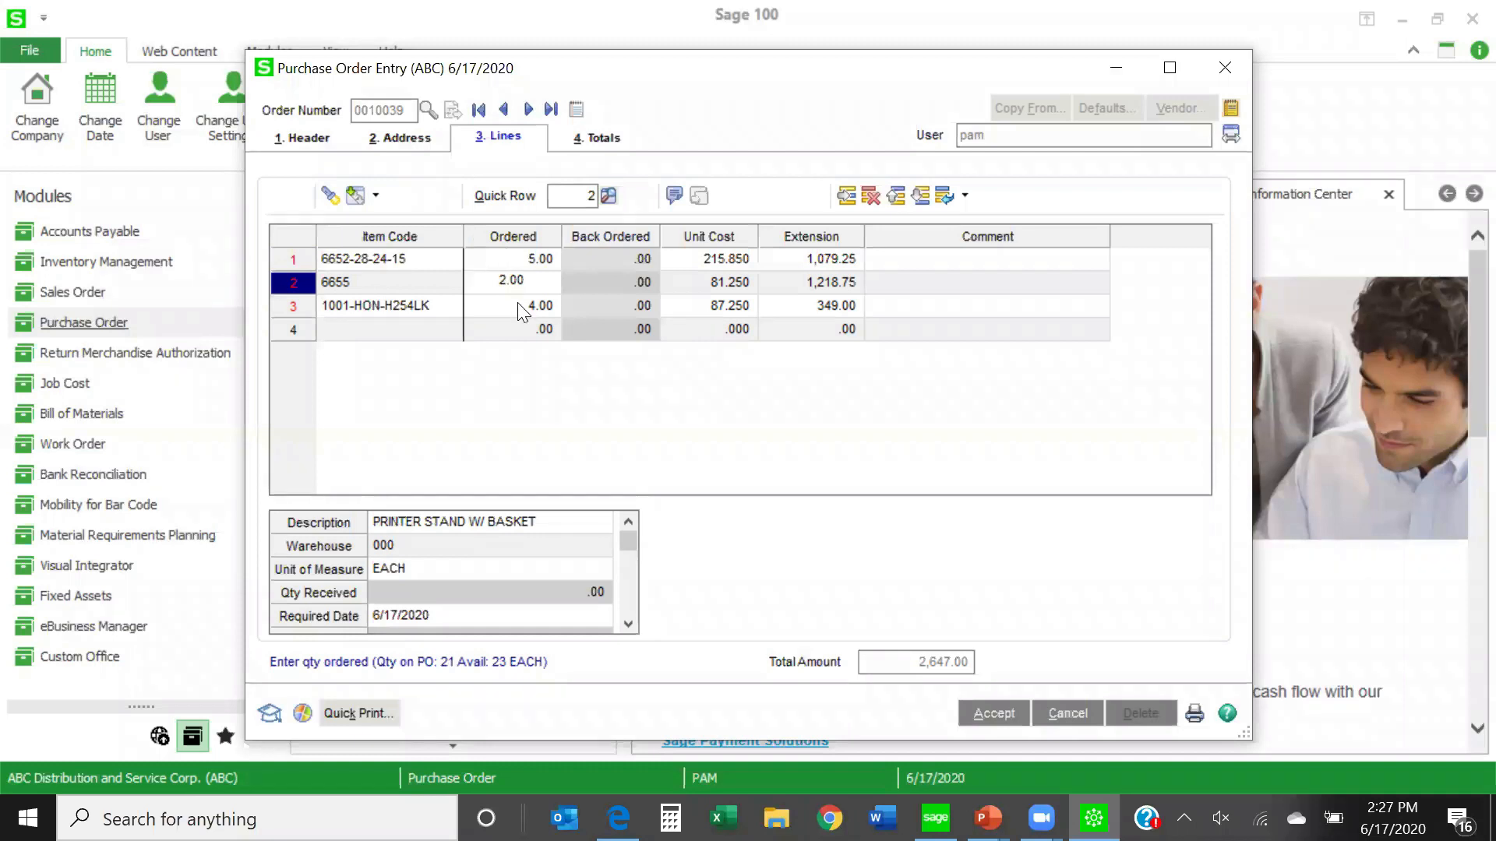
pyautogui.click(518, 302)
pyautogui.write('3')
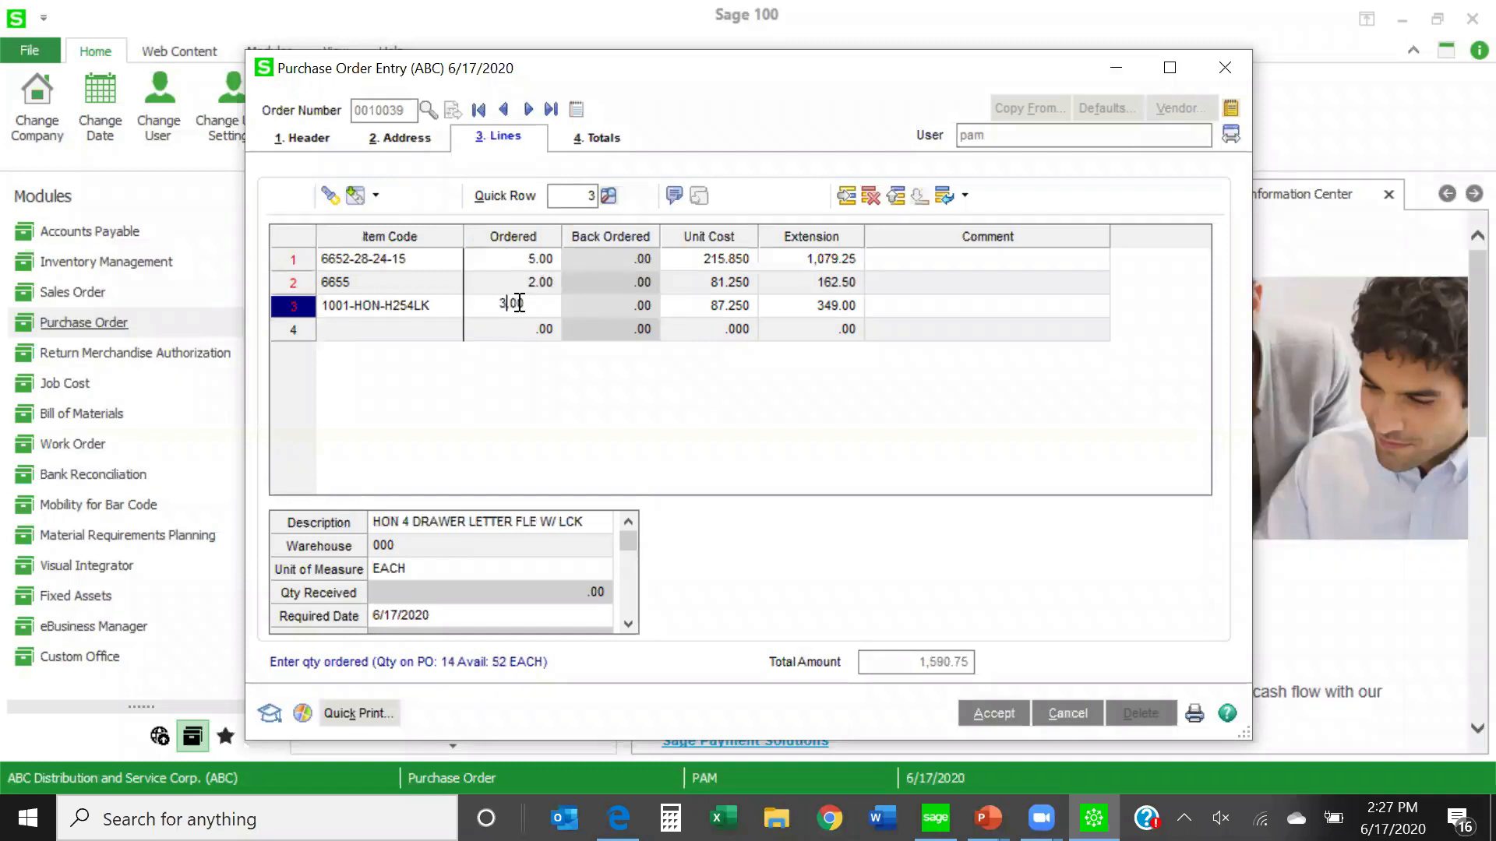
# - Add a line for item 4886-18-14-3 with an ordered quantity of 2, and accept the purchase order
pyautogui.click(399, 329)
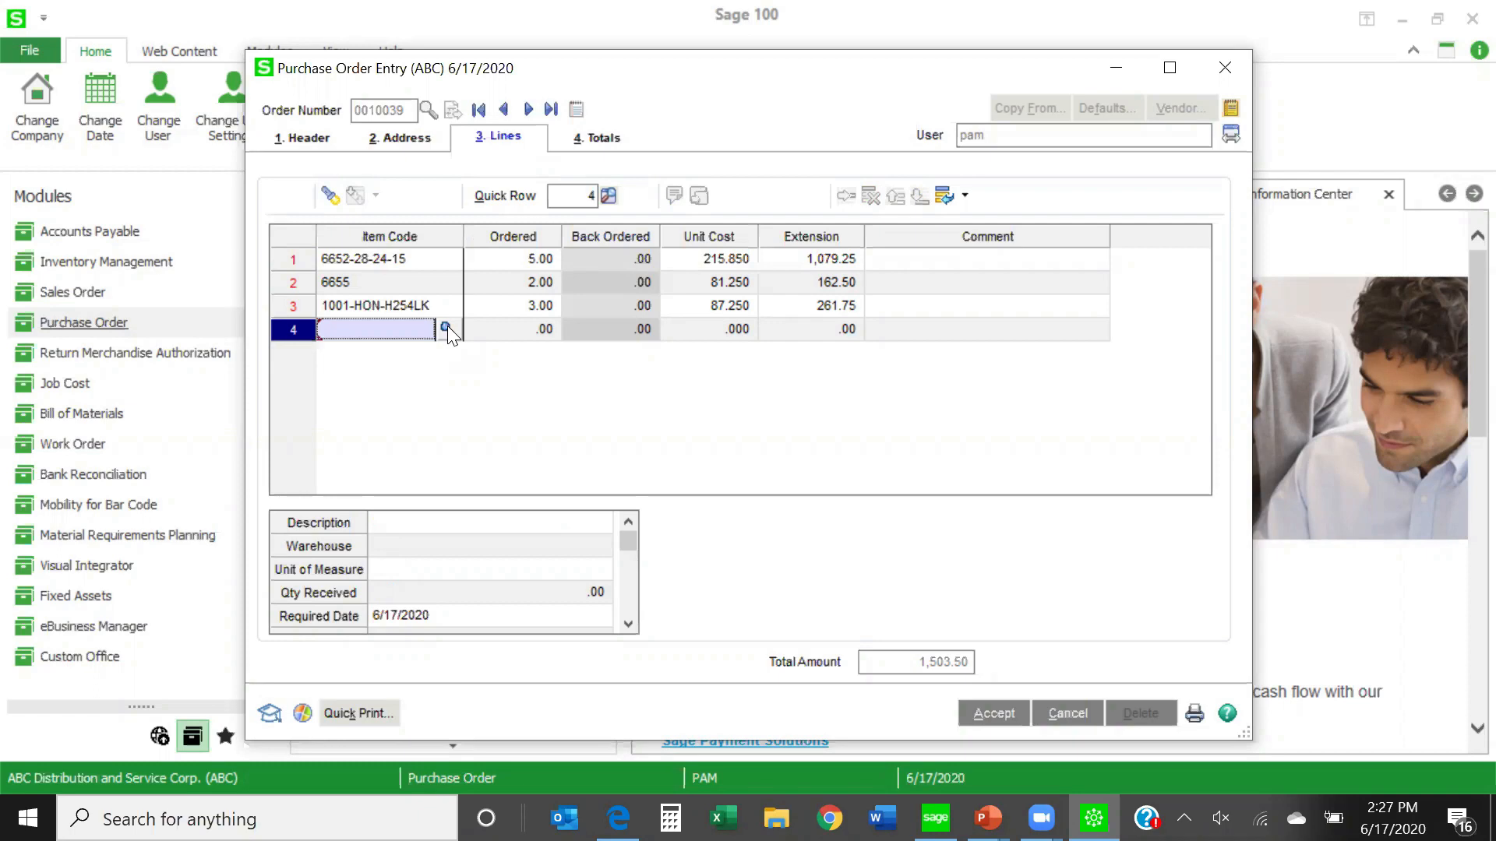
pyautogui.click(446, 327)
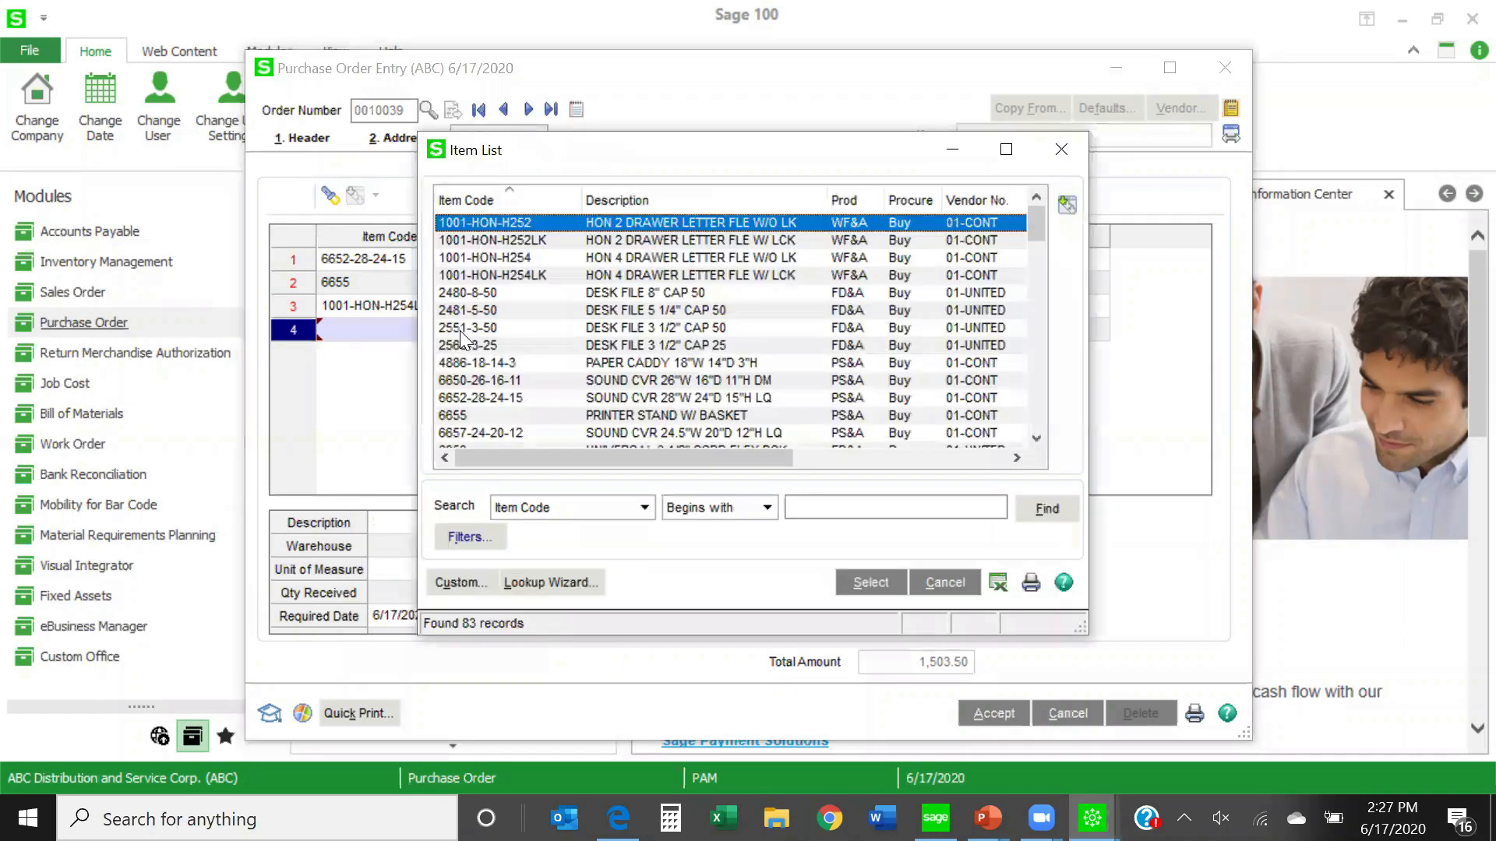
pyautogui.doubleClick(634, 363)
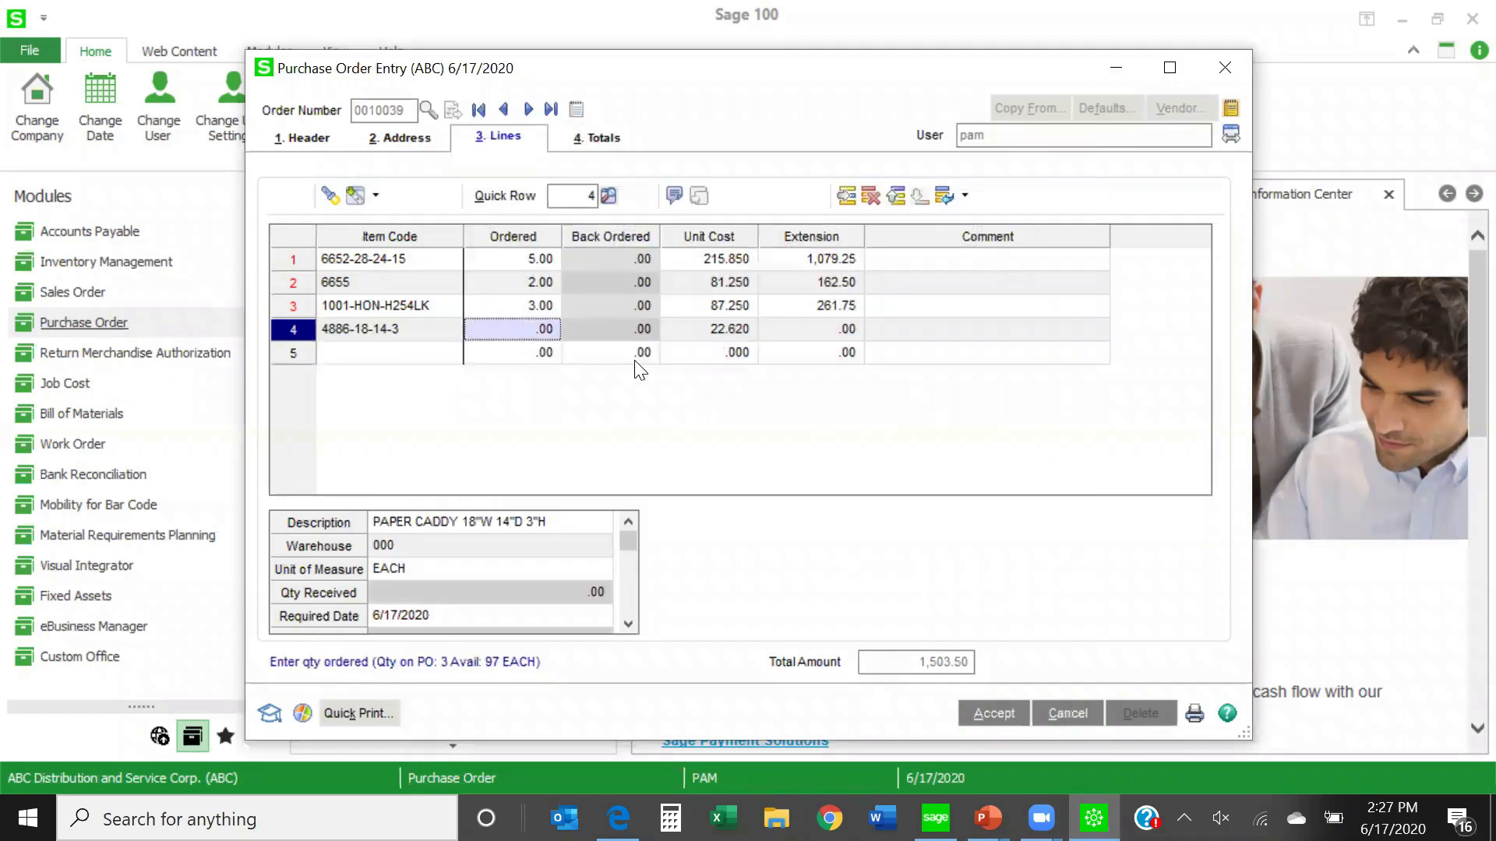
pyautogui.write('2')
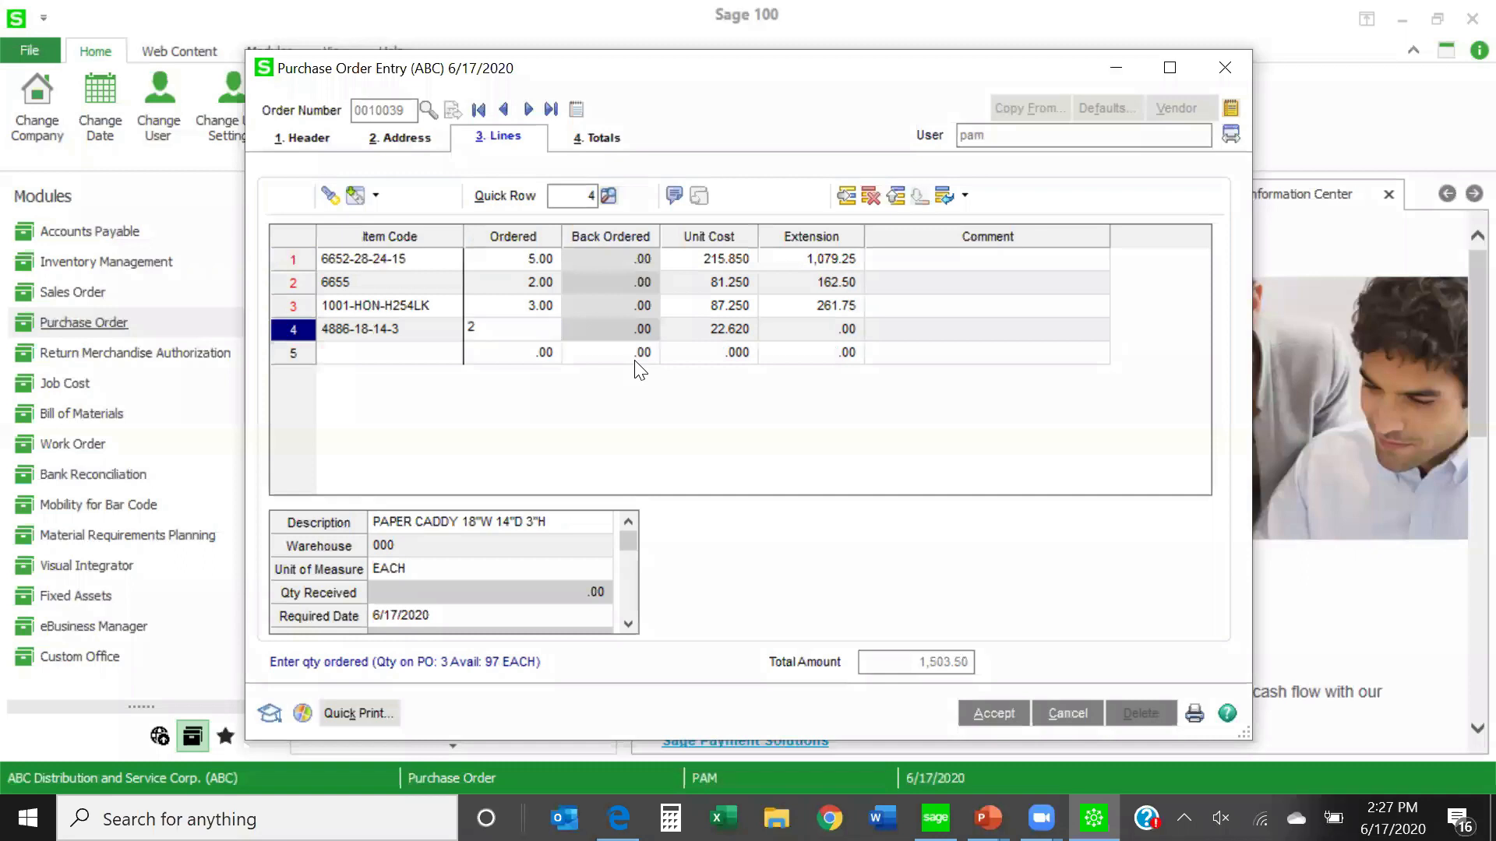
pyautogui.press('Tab')
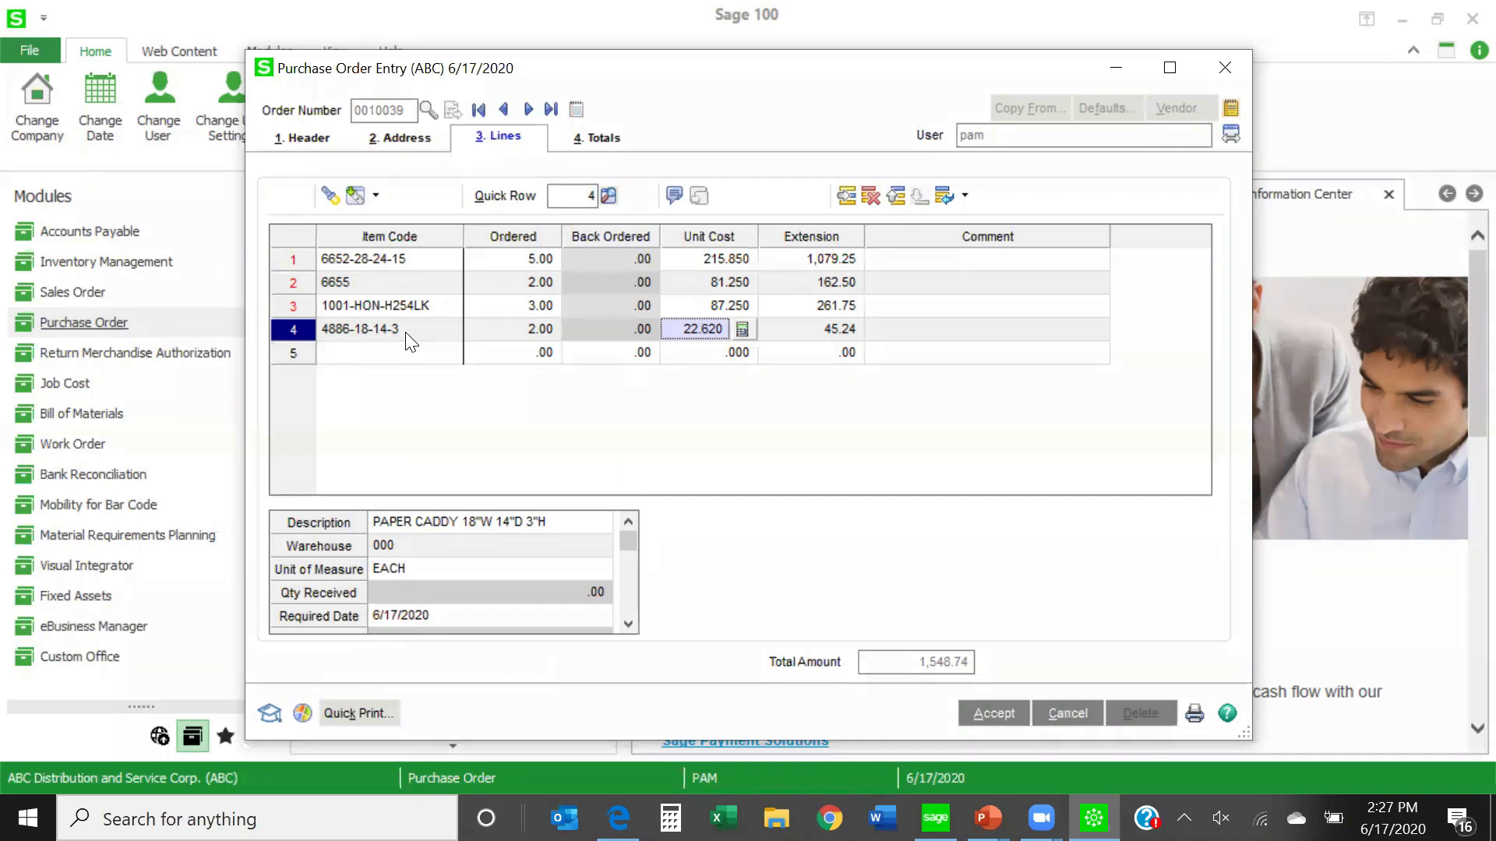
pyautogui.click(985, 715)
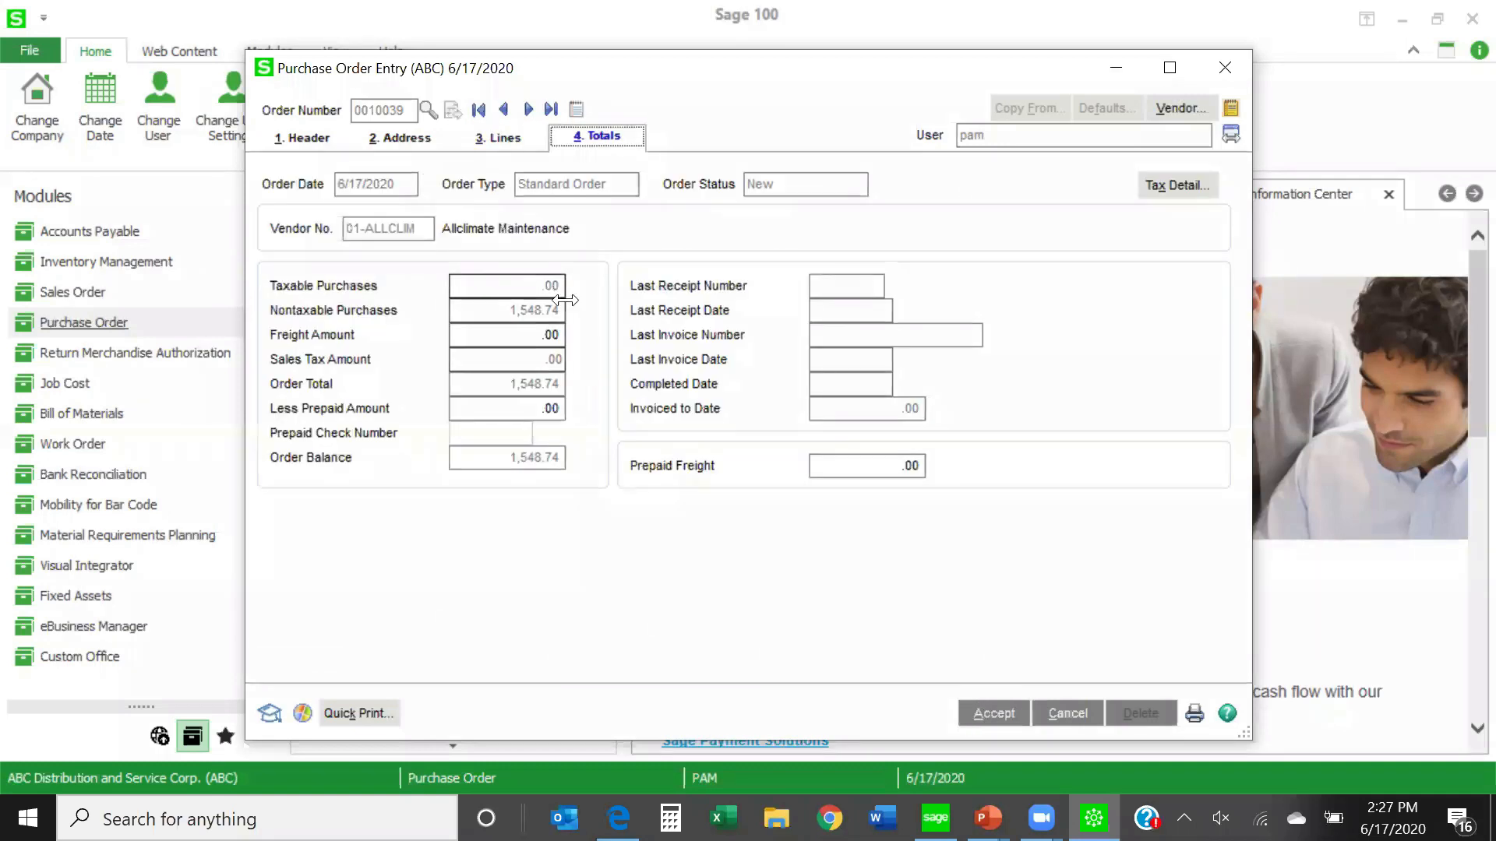
pyautogui.click(986, 715)
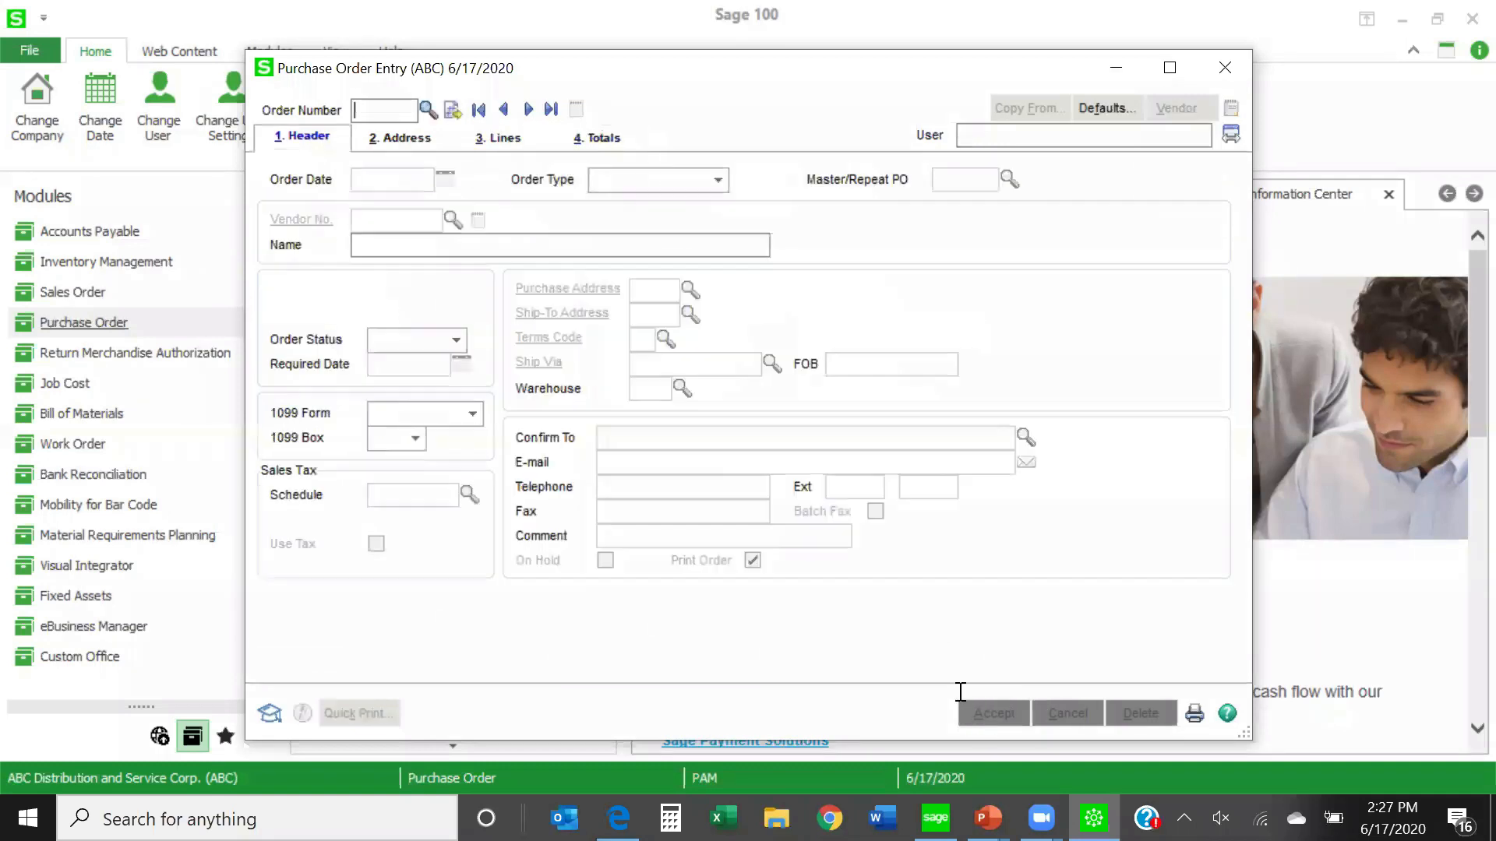
# - Reopen the Allclimate Maintenance repeating order and check its totals and last purchase order details
pyautogui.click(427, 109)
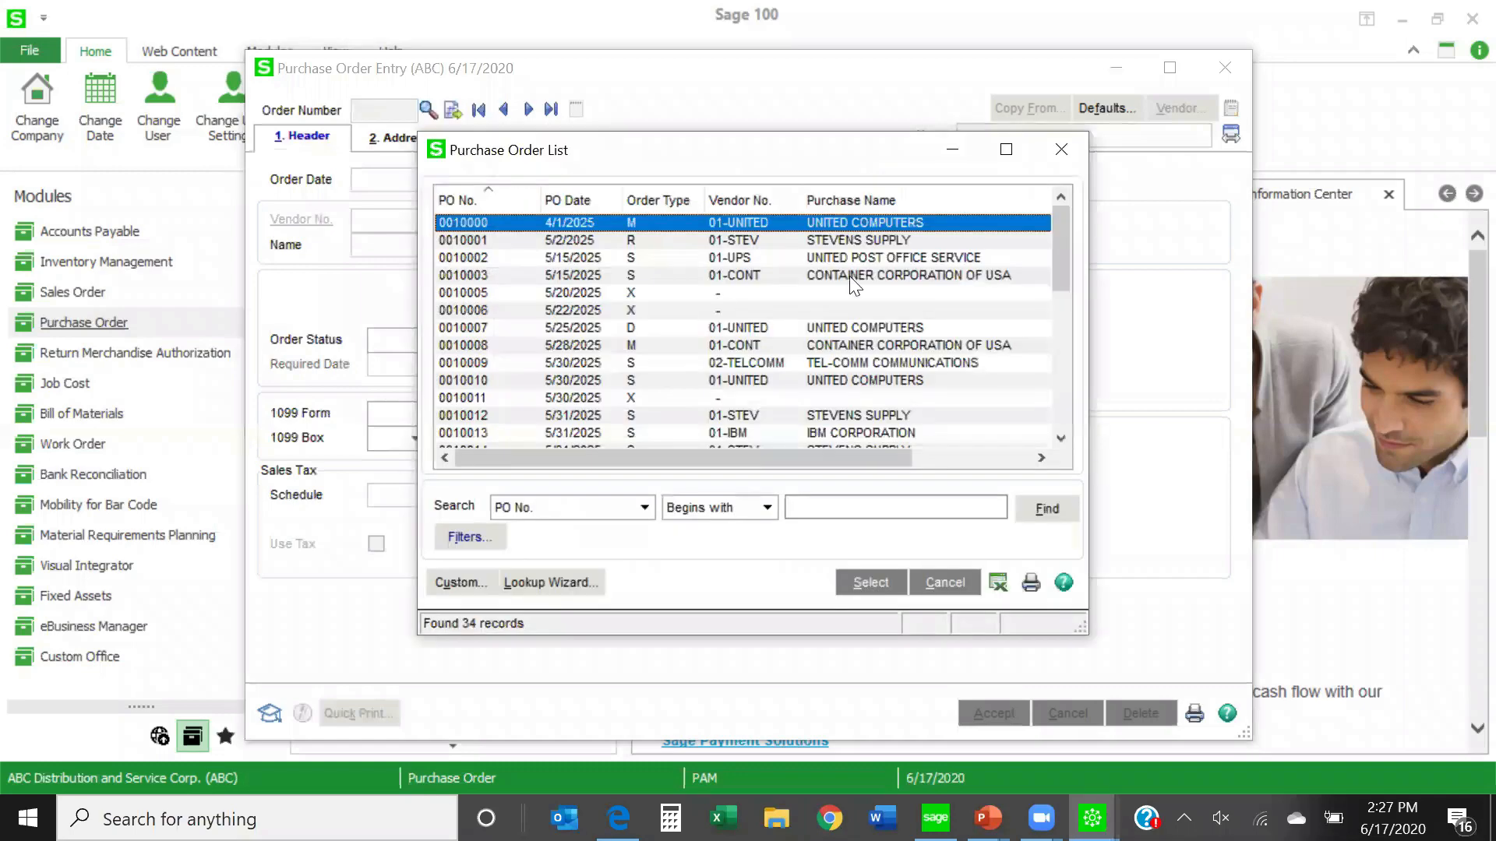
pyautogui.moveTo(1063, 273); pyautogui.dragTo(1018, 432)
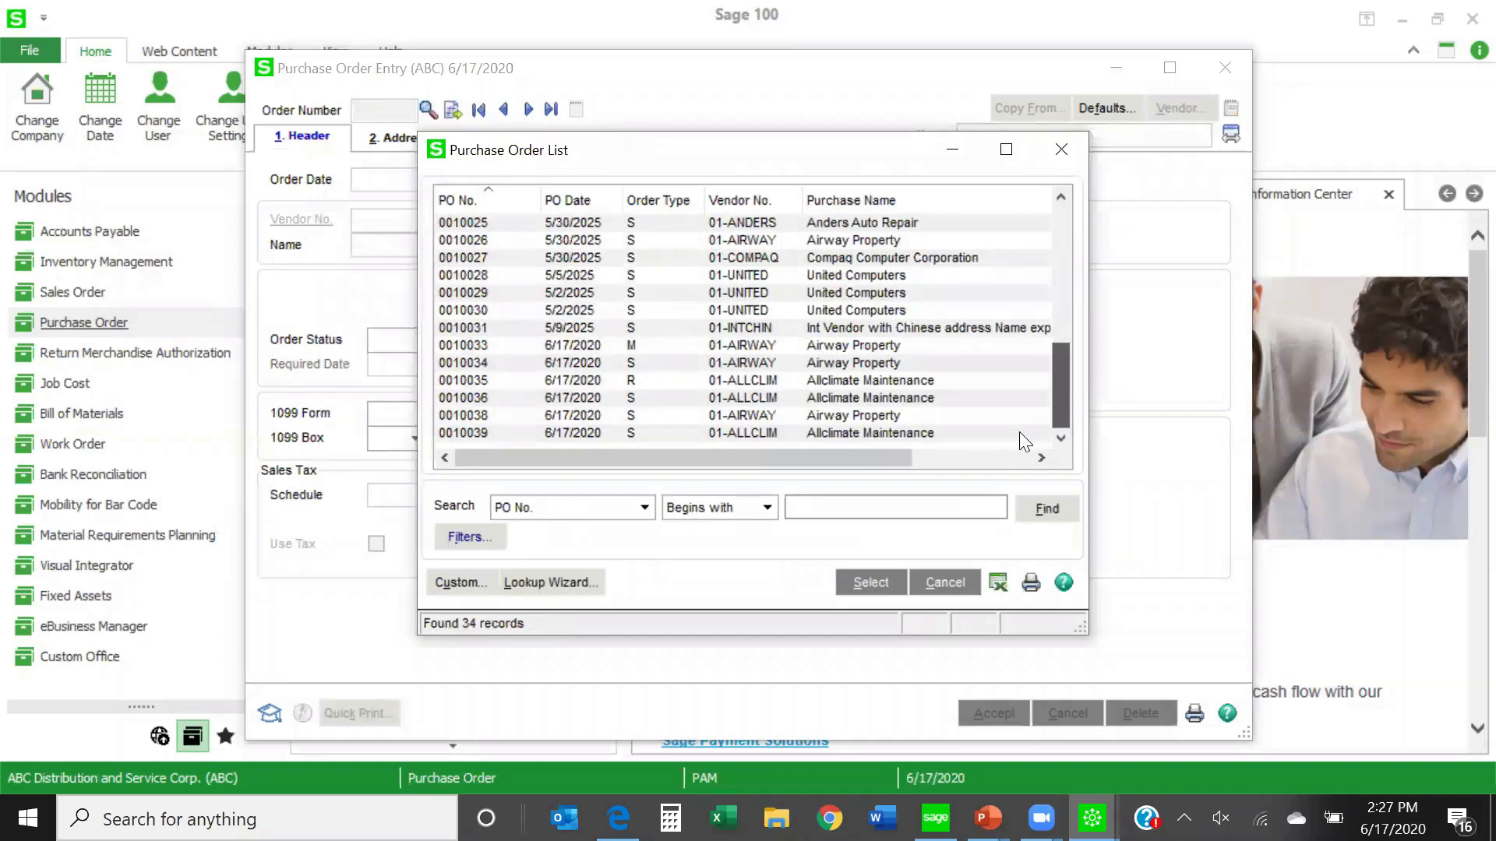
pyautogui.doubleClick(766, 380)
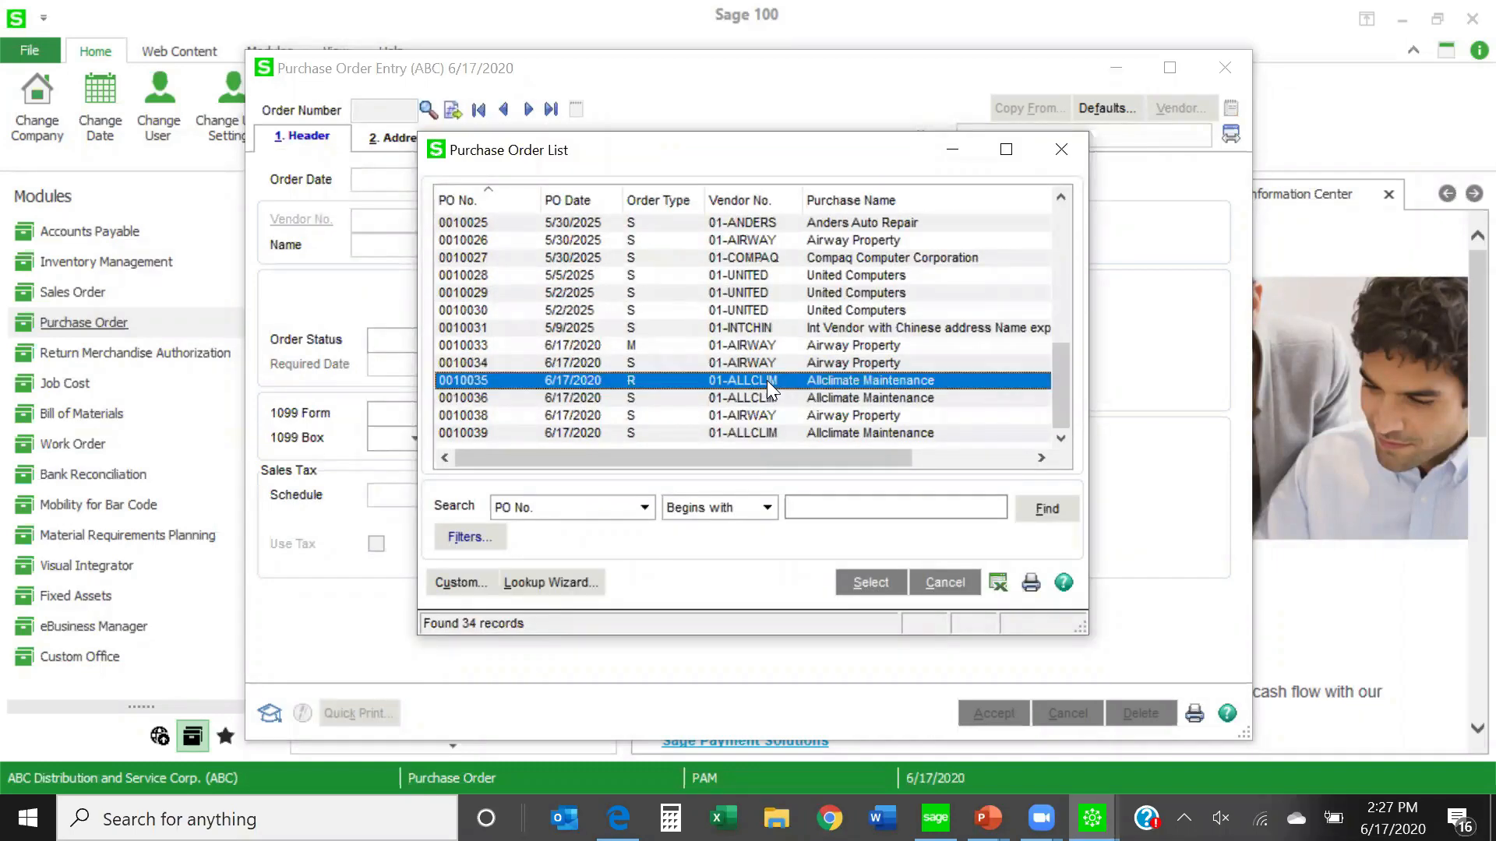
pyautogui.click(931, 632)
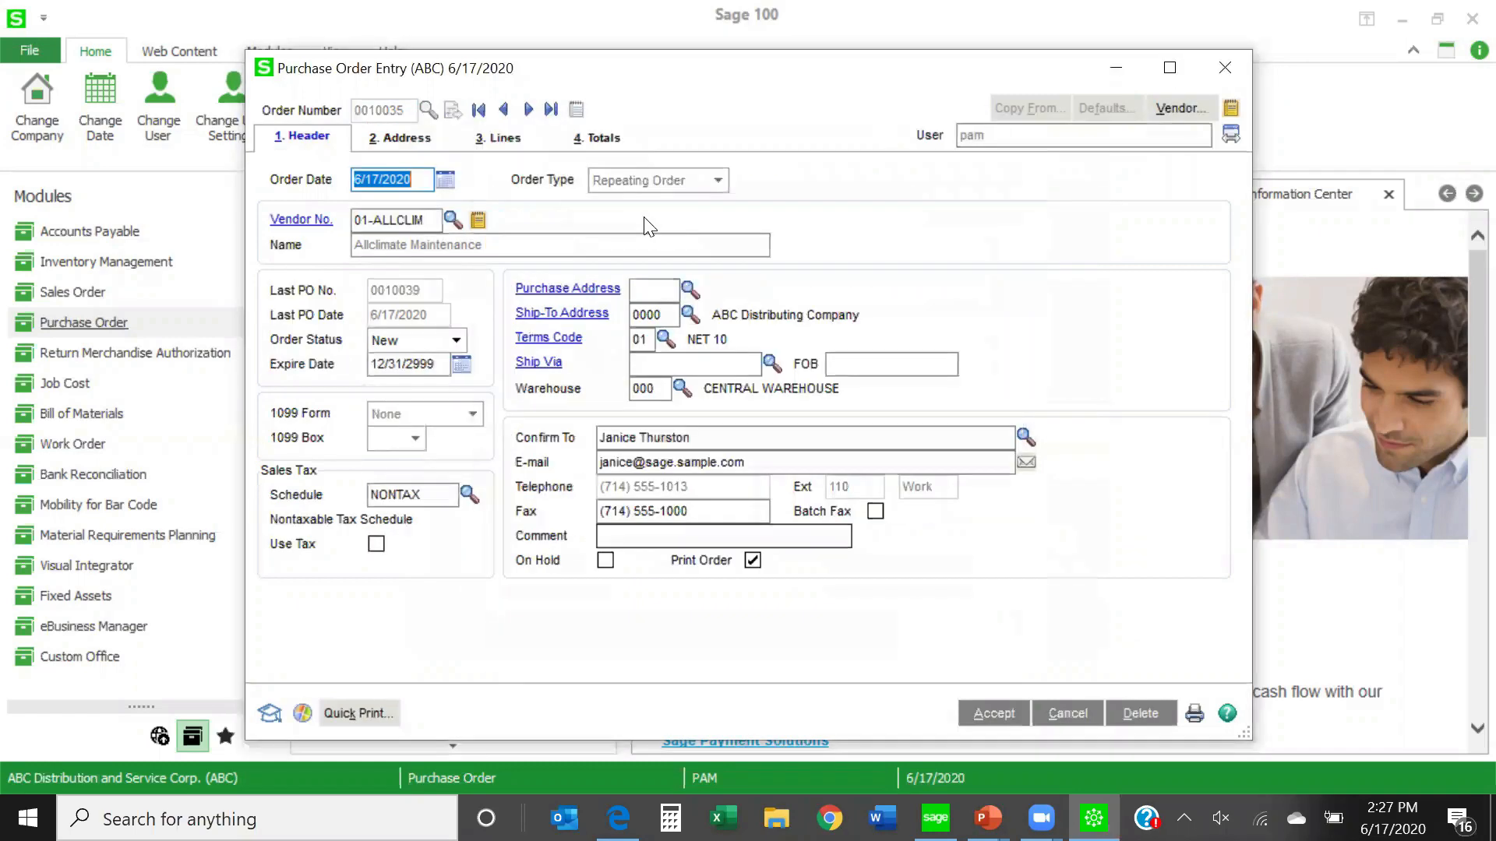
pyautogui.click(608, 140)
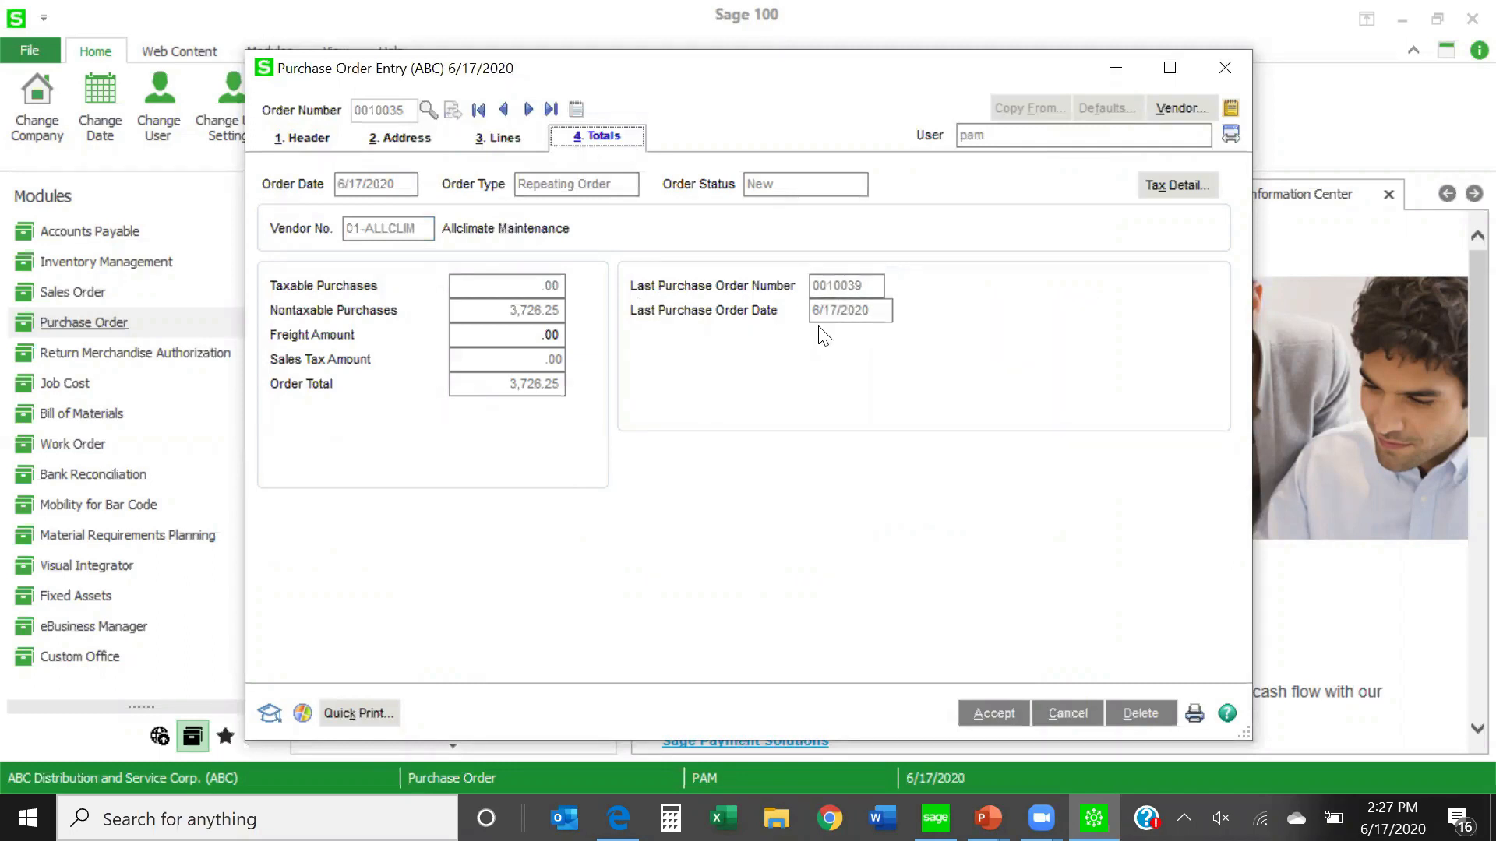
# - Check the header details of the Allclimate Maintenance repeating order and close purchase order entry
pyautogui.click(303, 140)
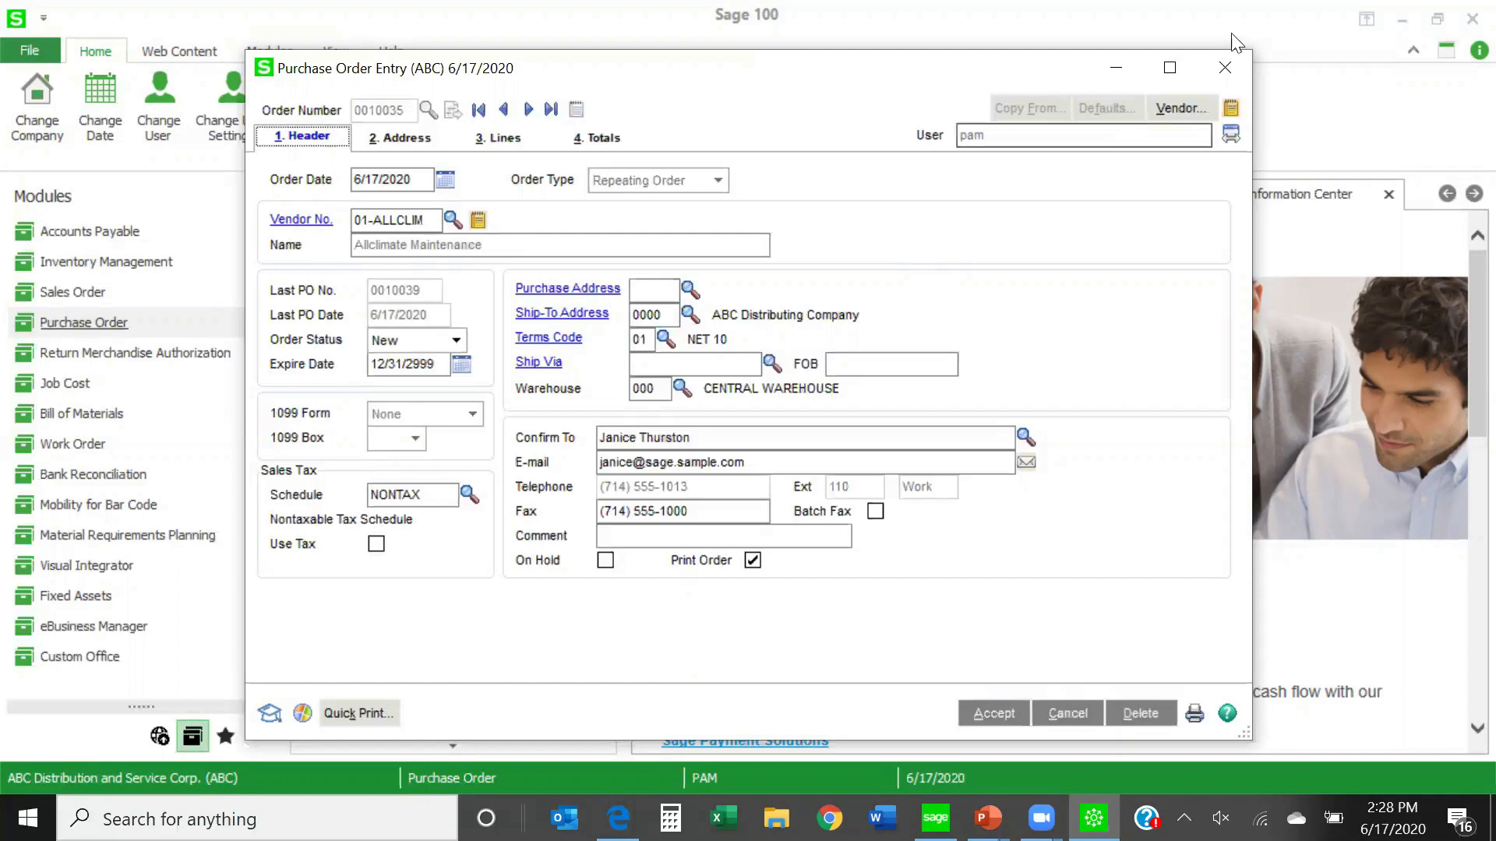
pyautogui.click(1221, 75)
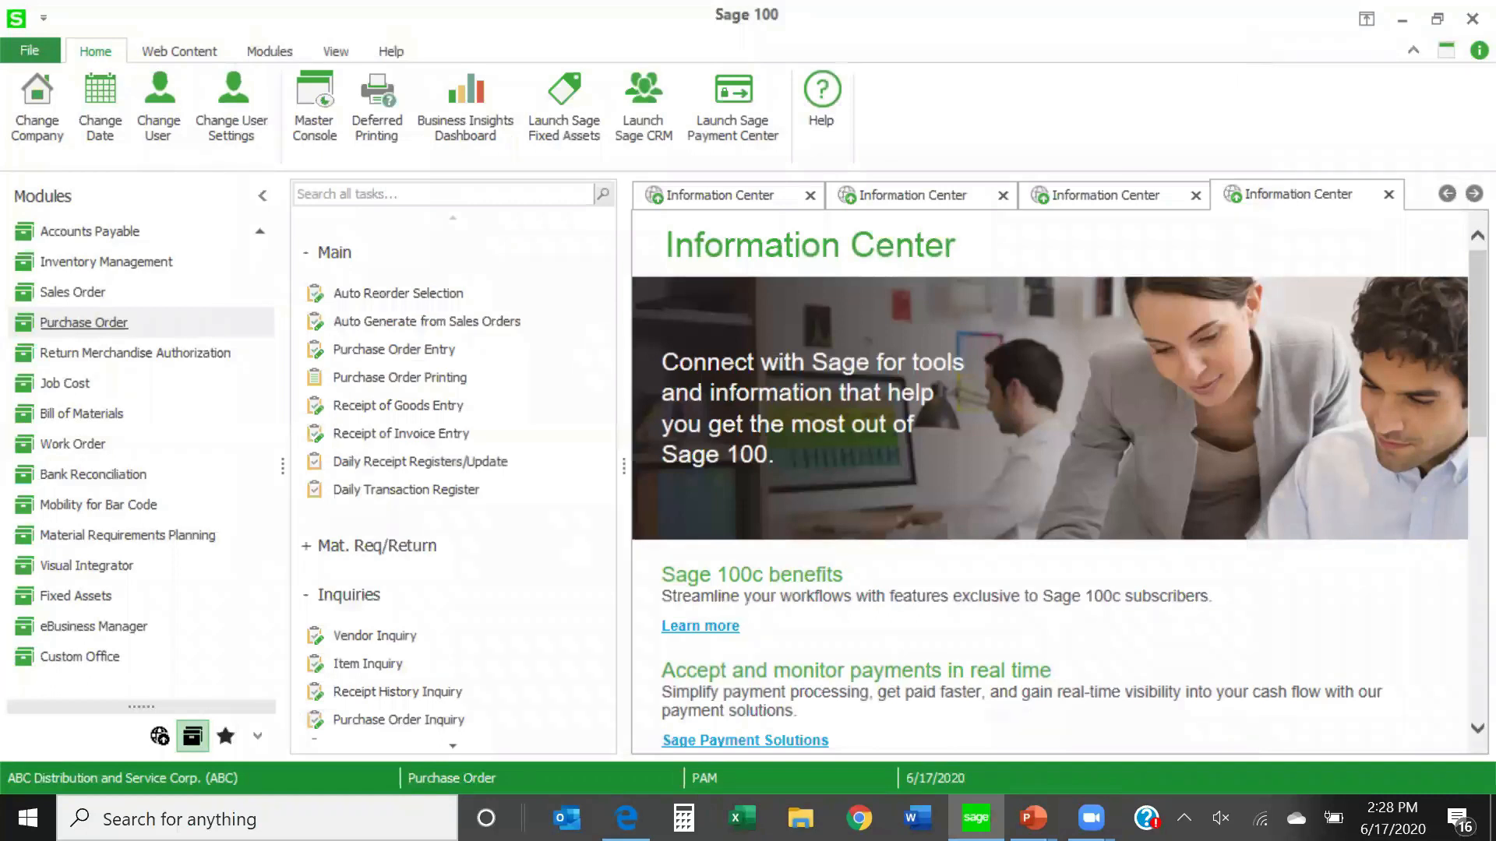
# - Examine the options and selection fields for automatically generating purchase orders from sales orders, and close the window without generating
pyautogui.click(487, 321)
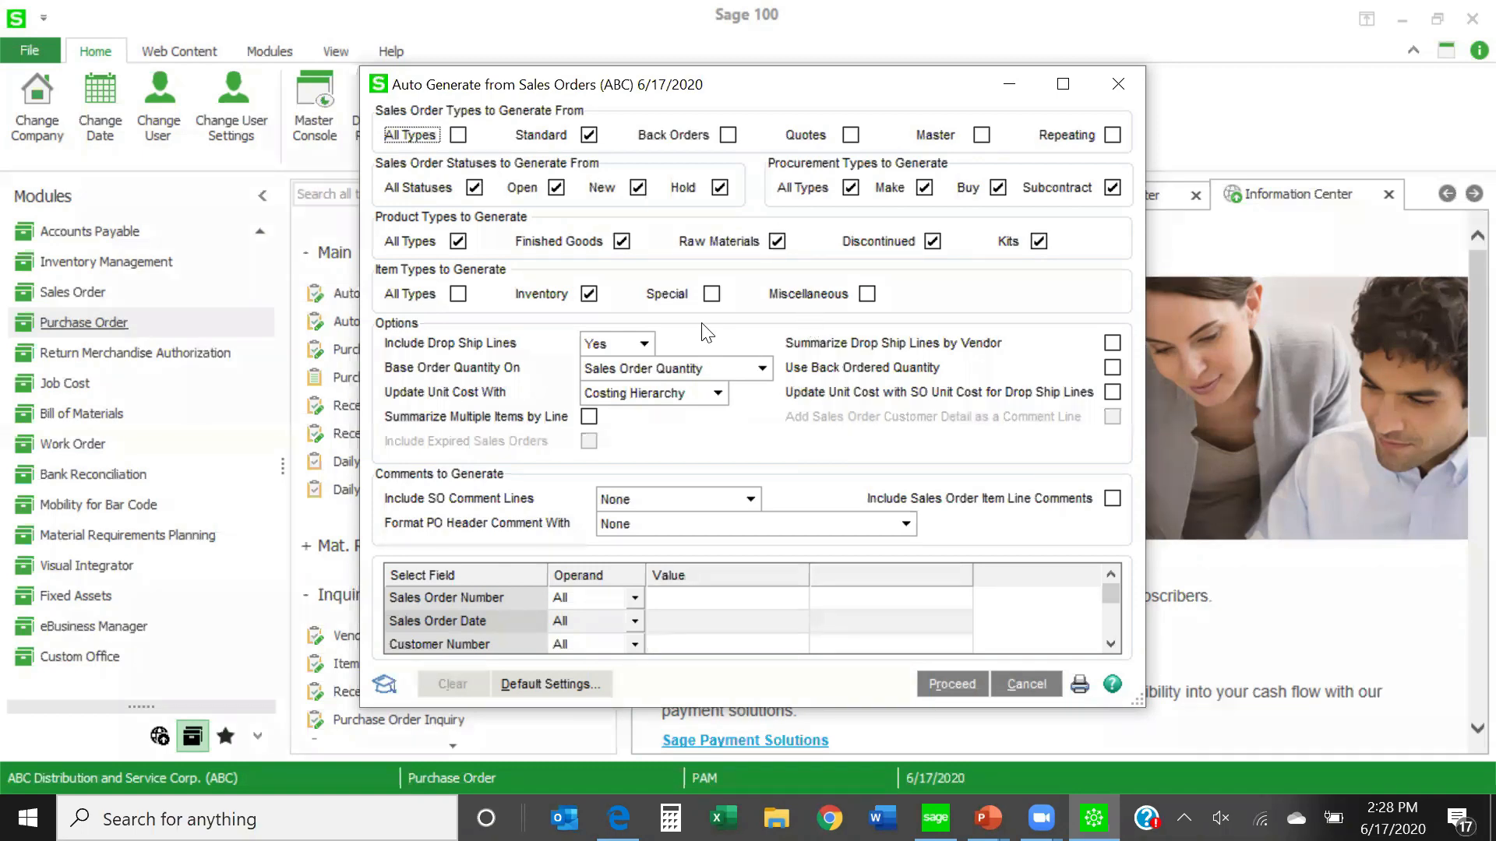
pyautogui.click(1402, 701)
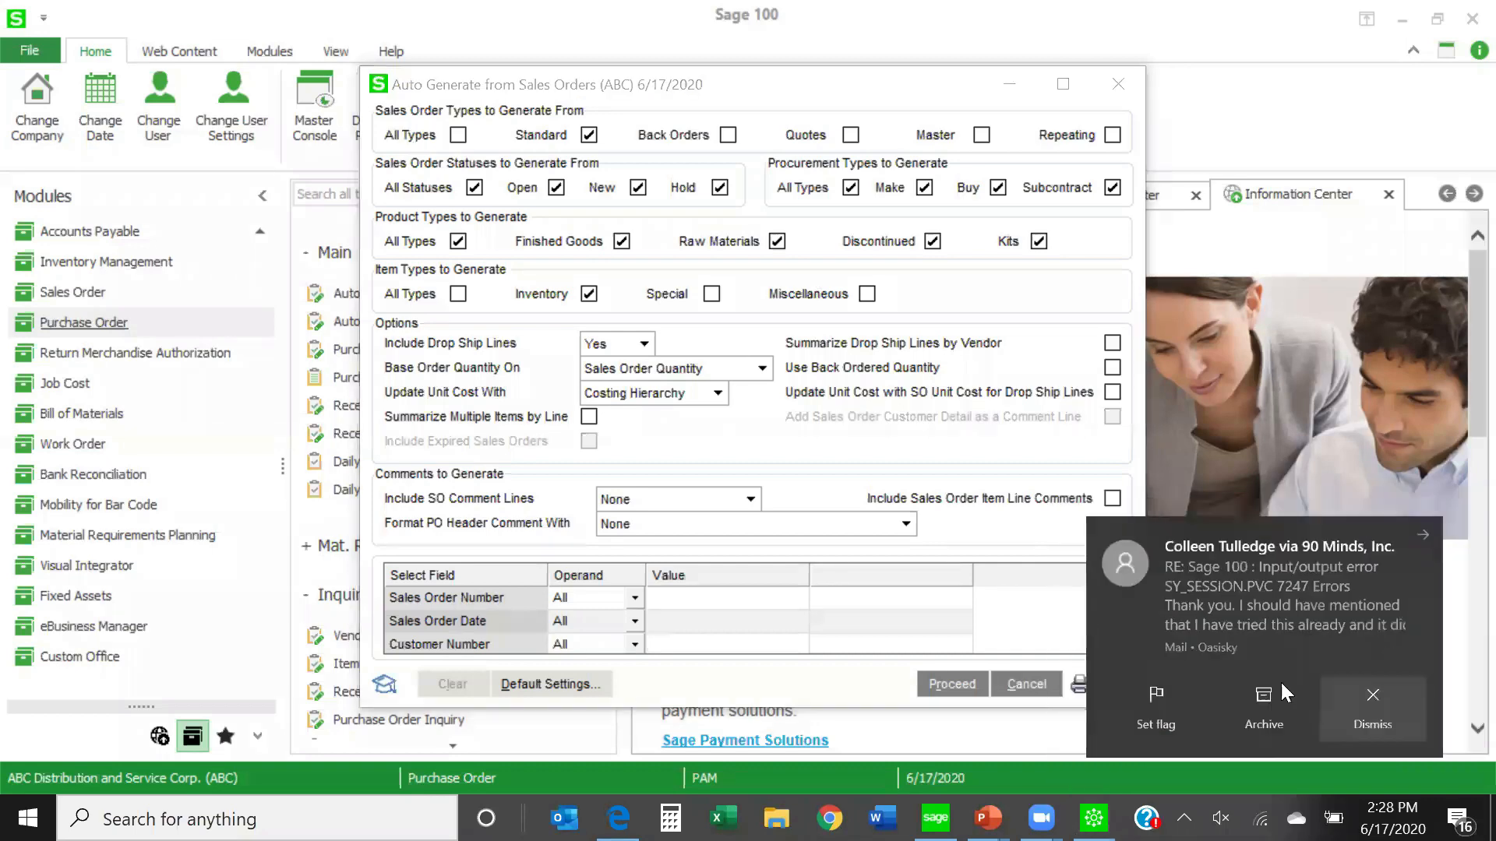
pyautogui.click(661, 334)
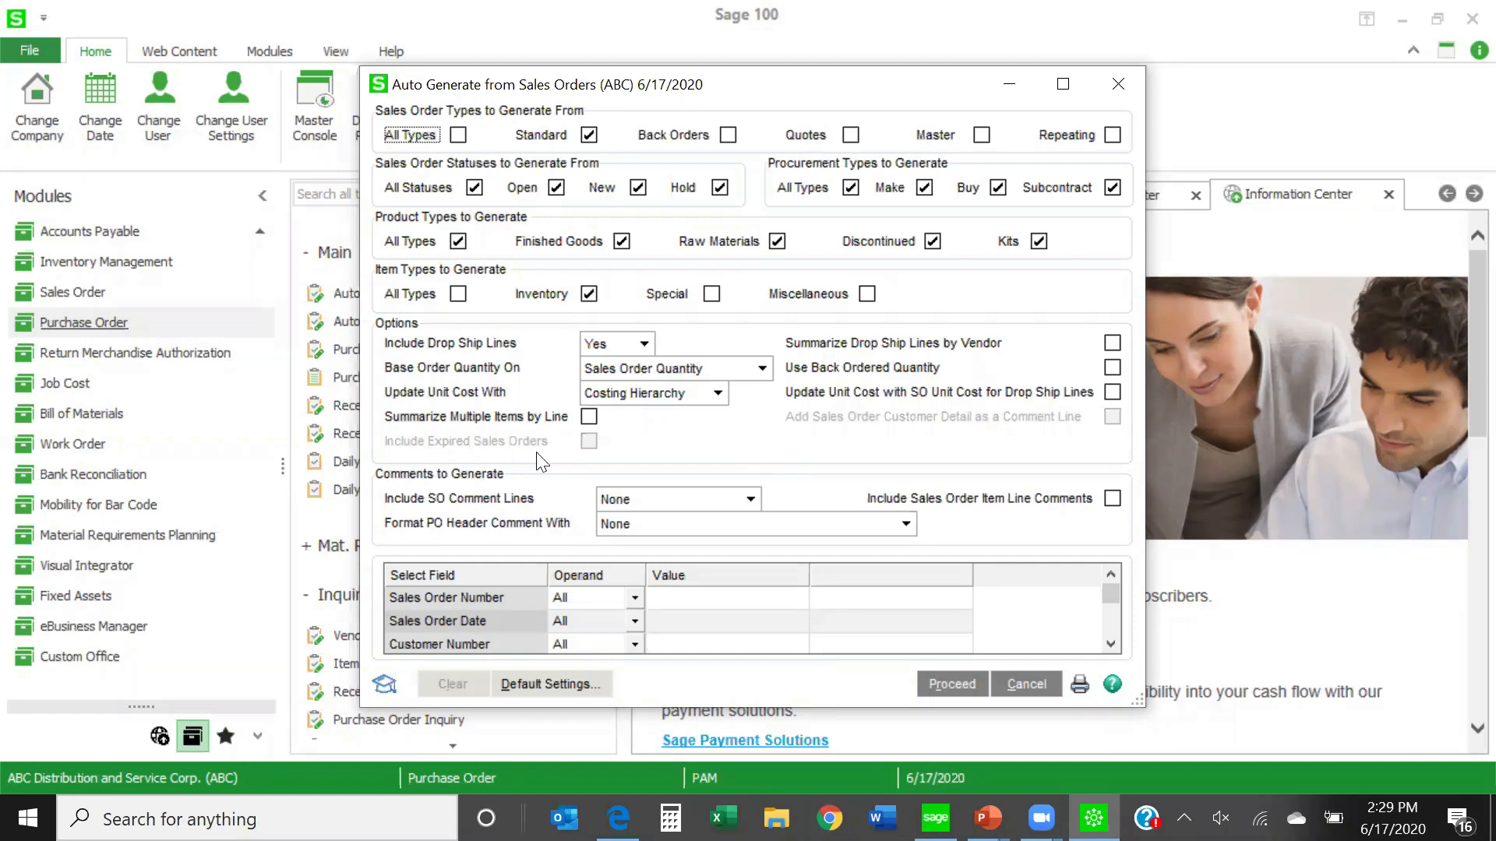
pyautogui.moveTo(1111, 597); pyautogui.dragTo(1121, 636)
pyautogui.scroll(-5, 615, 635)
pyautogui.scroll(6, 615, 645)
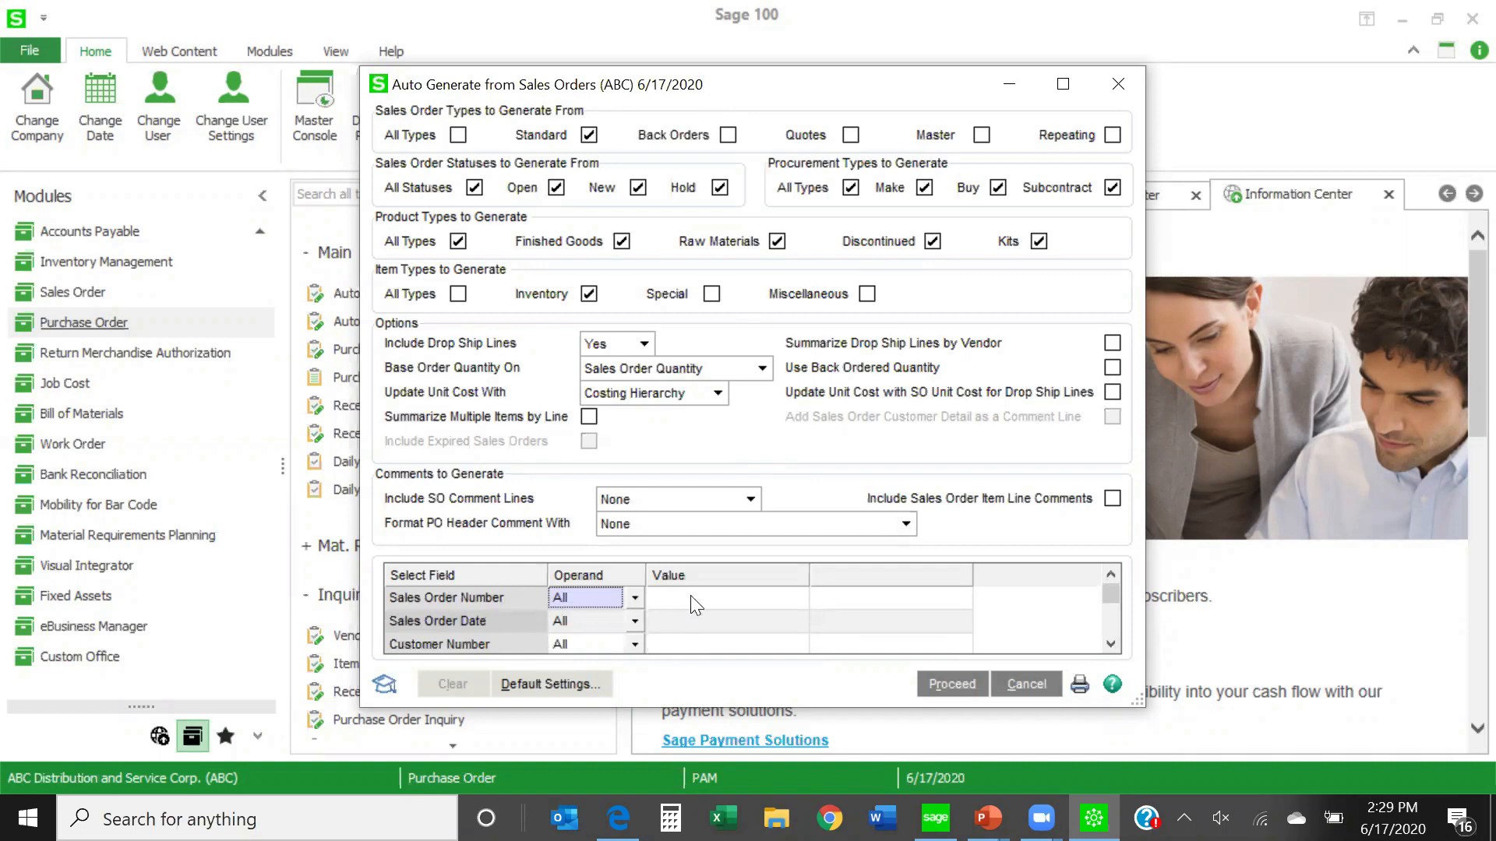
pyautogui.scroll(-2, 690, 595)
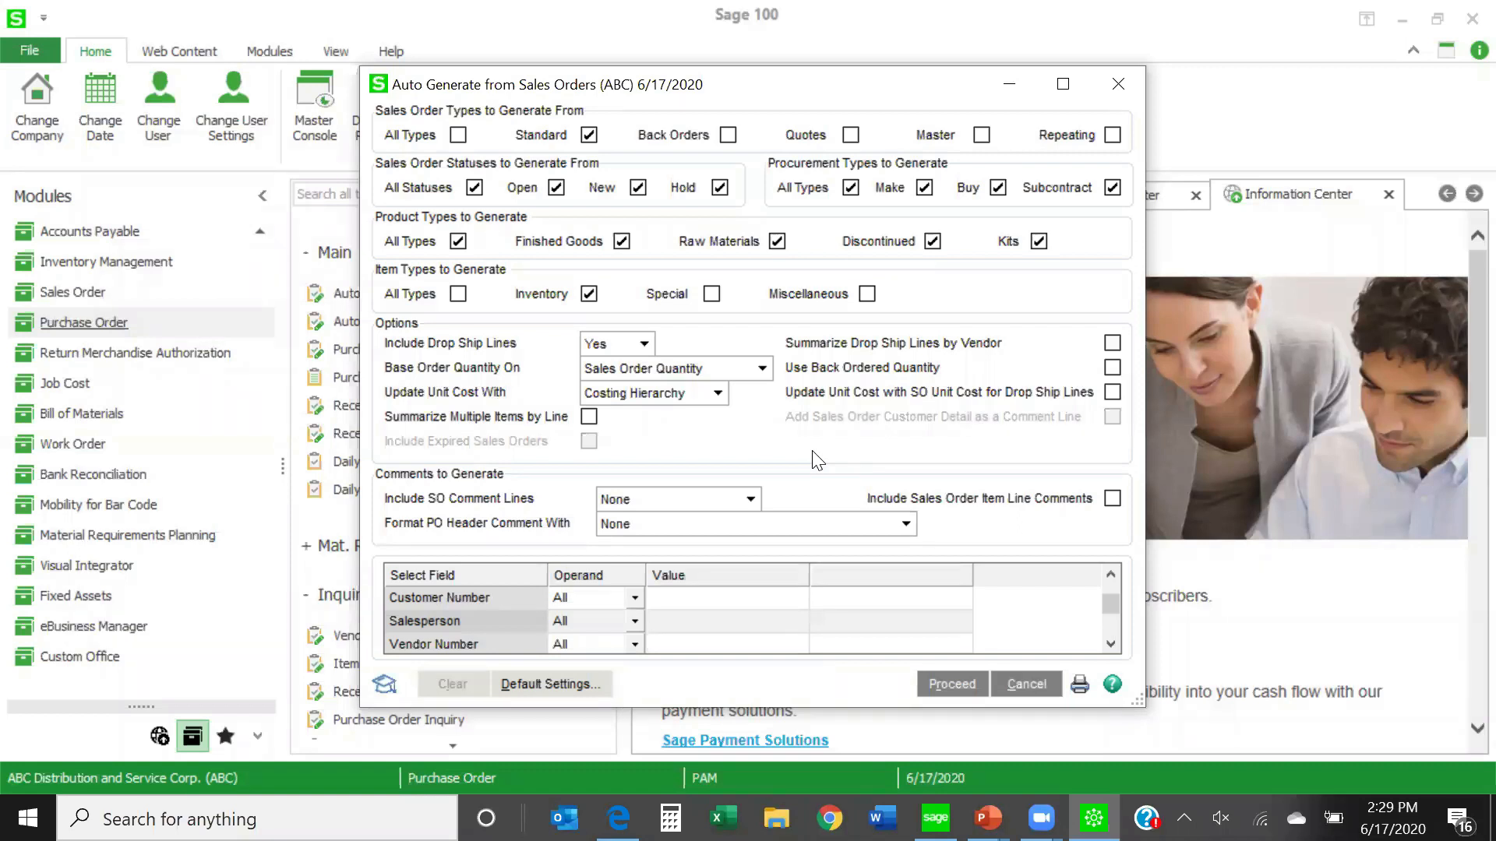
pyautogui.click(1021, 679)
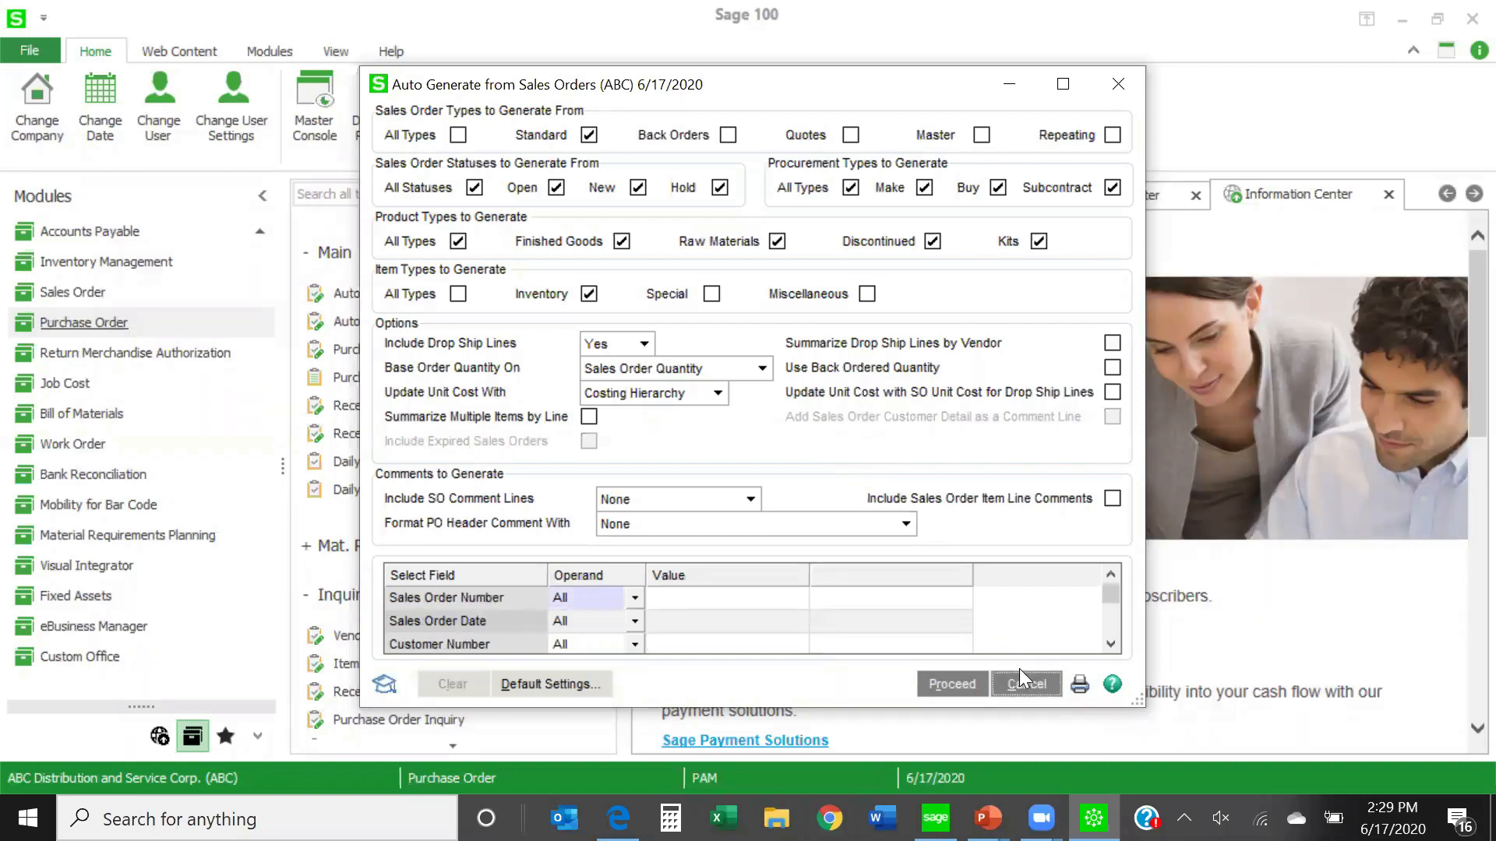
pyautogui.click(1118, 83)
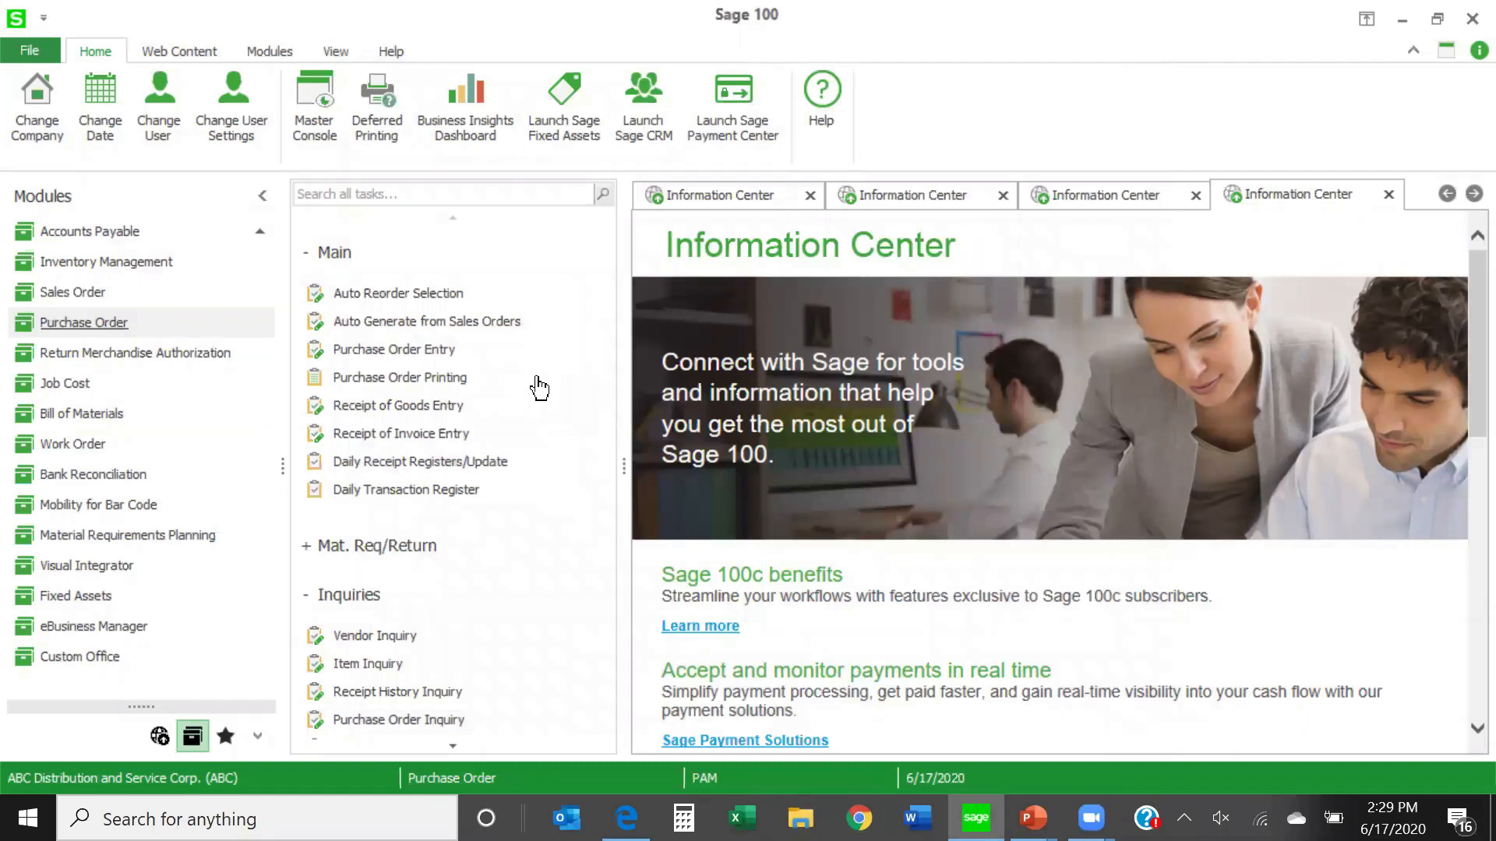
# - Start a purchase order with the next order number, set its order type to Material Requisition, and go to its lines
pyautogui.click(417, 350)
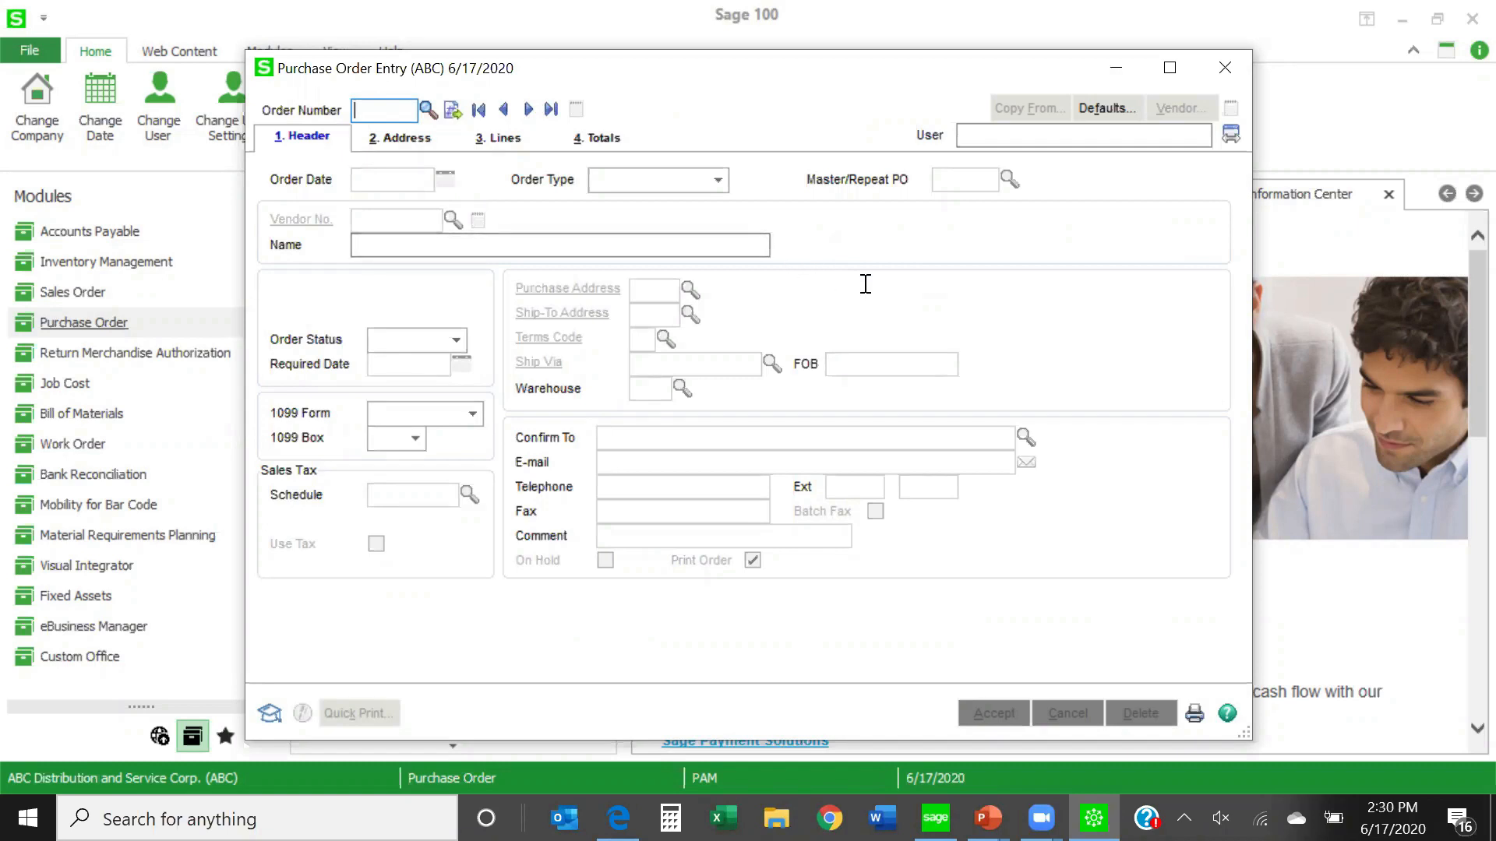
pyautogui.click(452, 112)
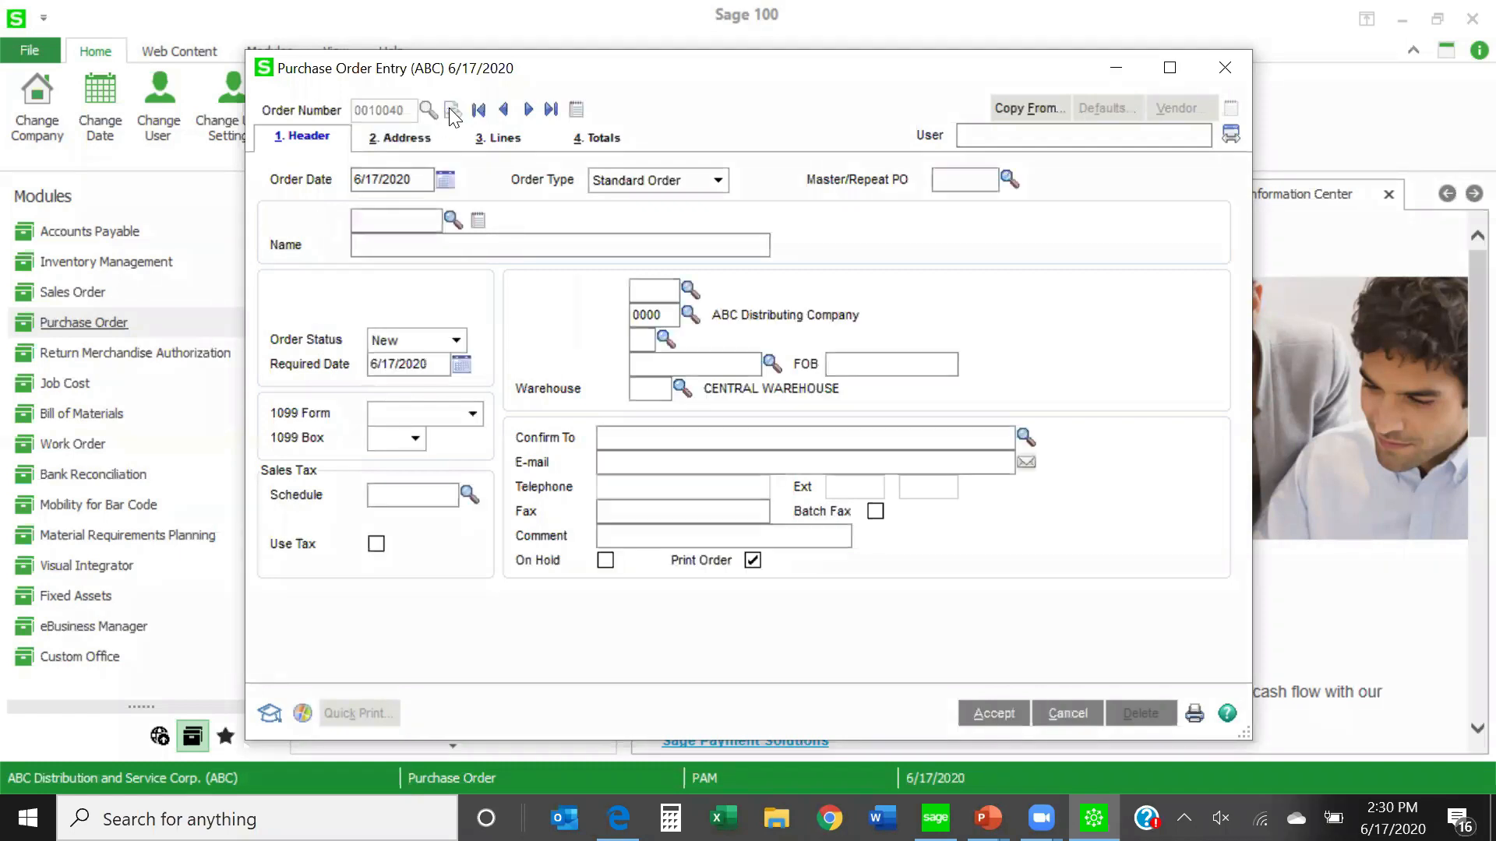
pyautogui.click(716, 181)
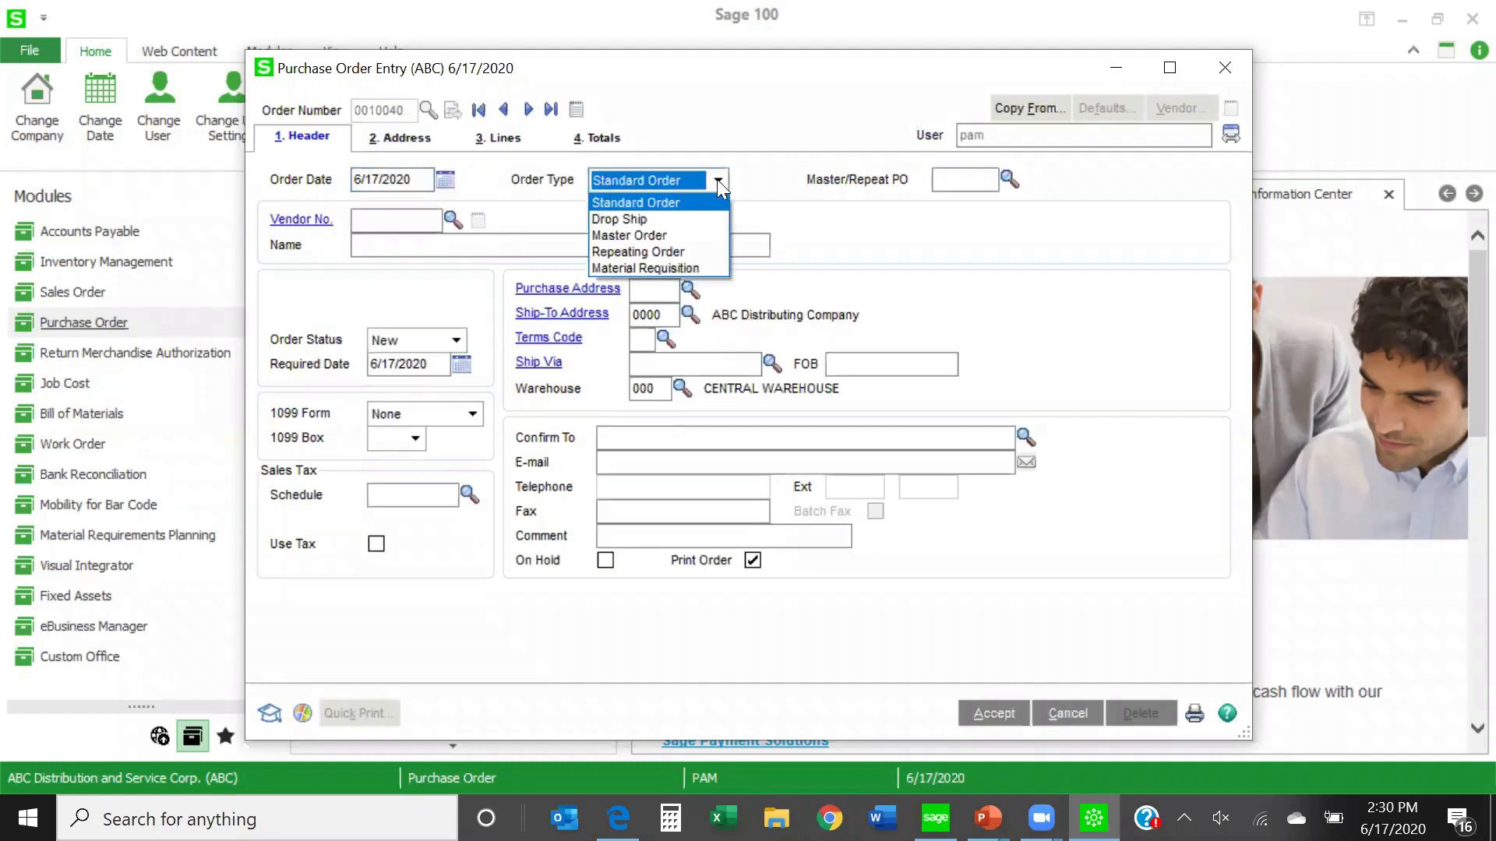
pyautogui.click(692, 268)
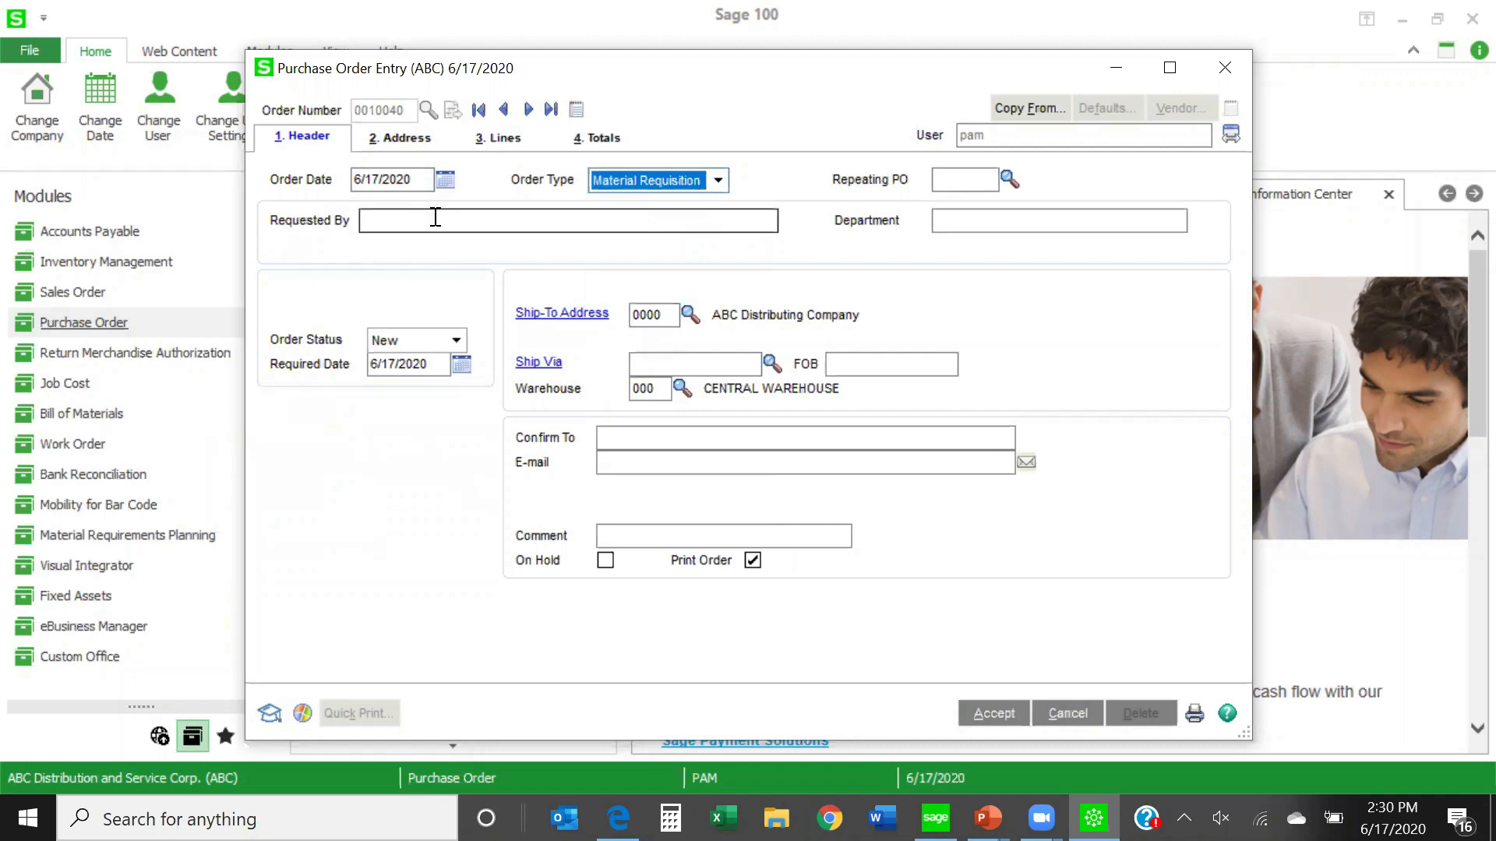
pyautogui.click(395, 221)
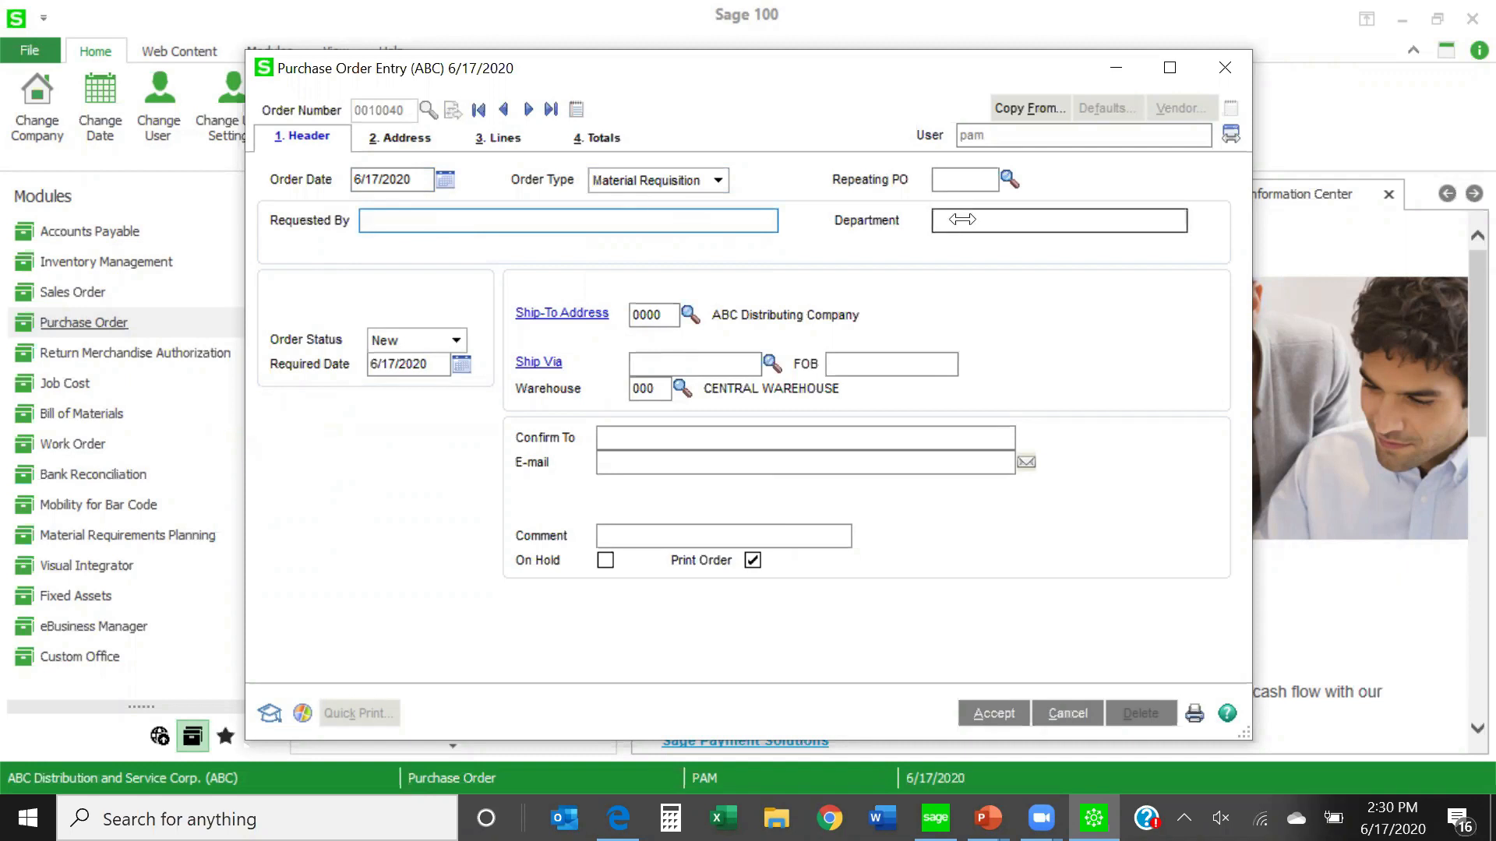
pyautogui.click(500, 150)
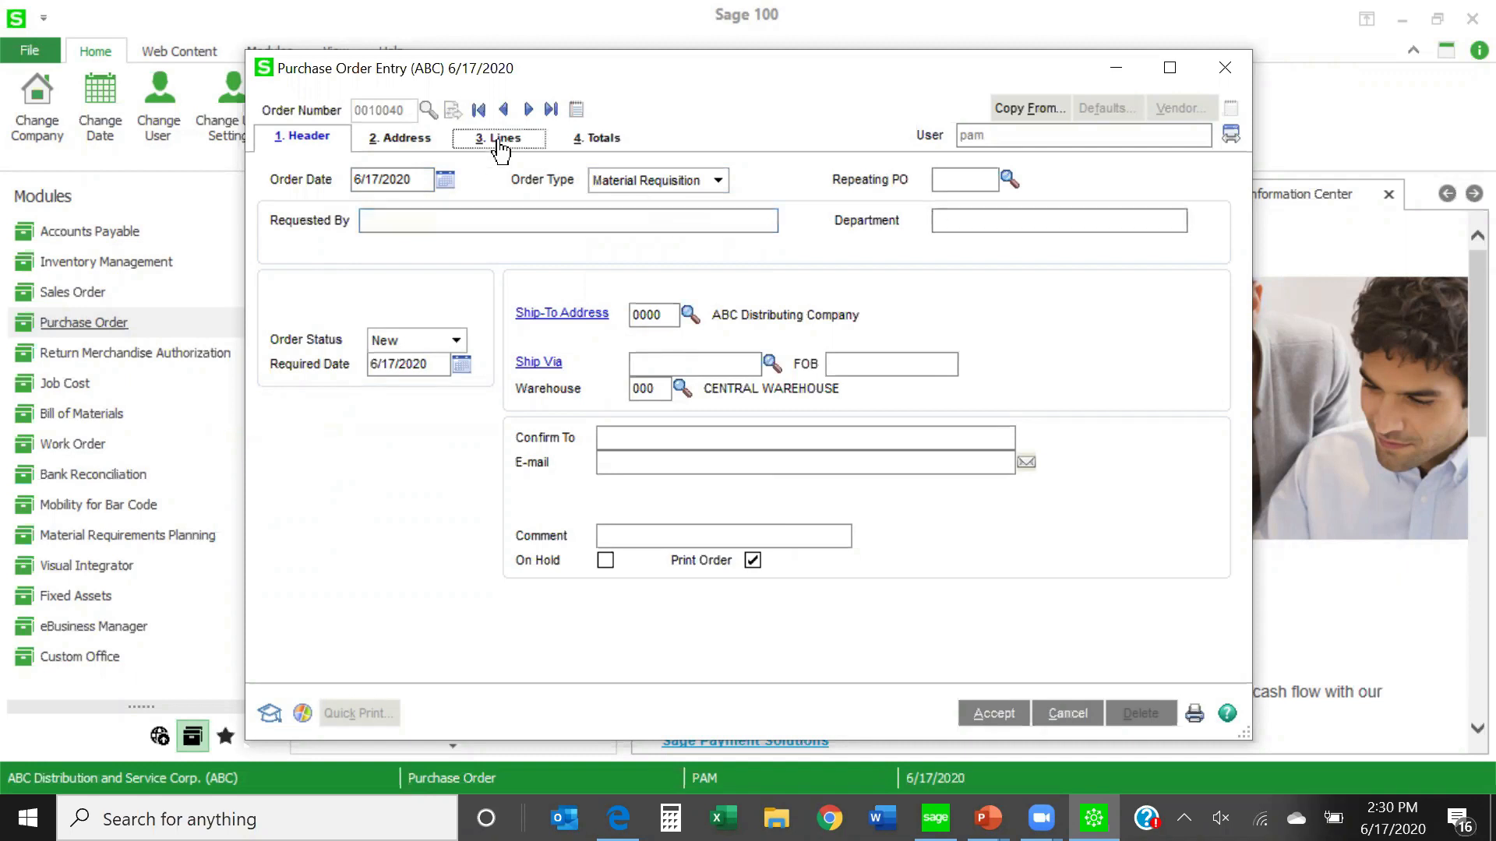
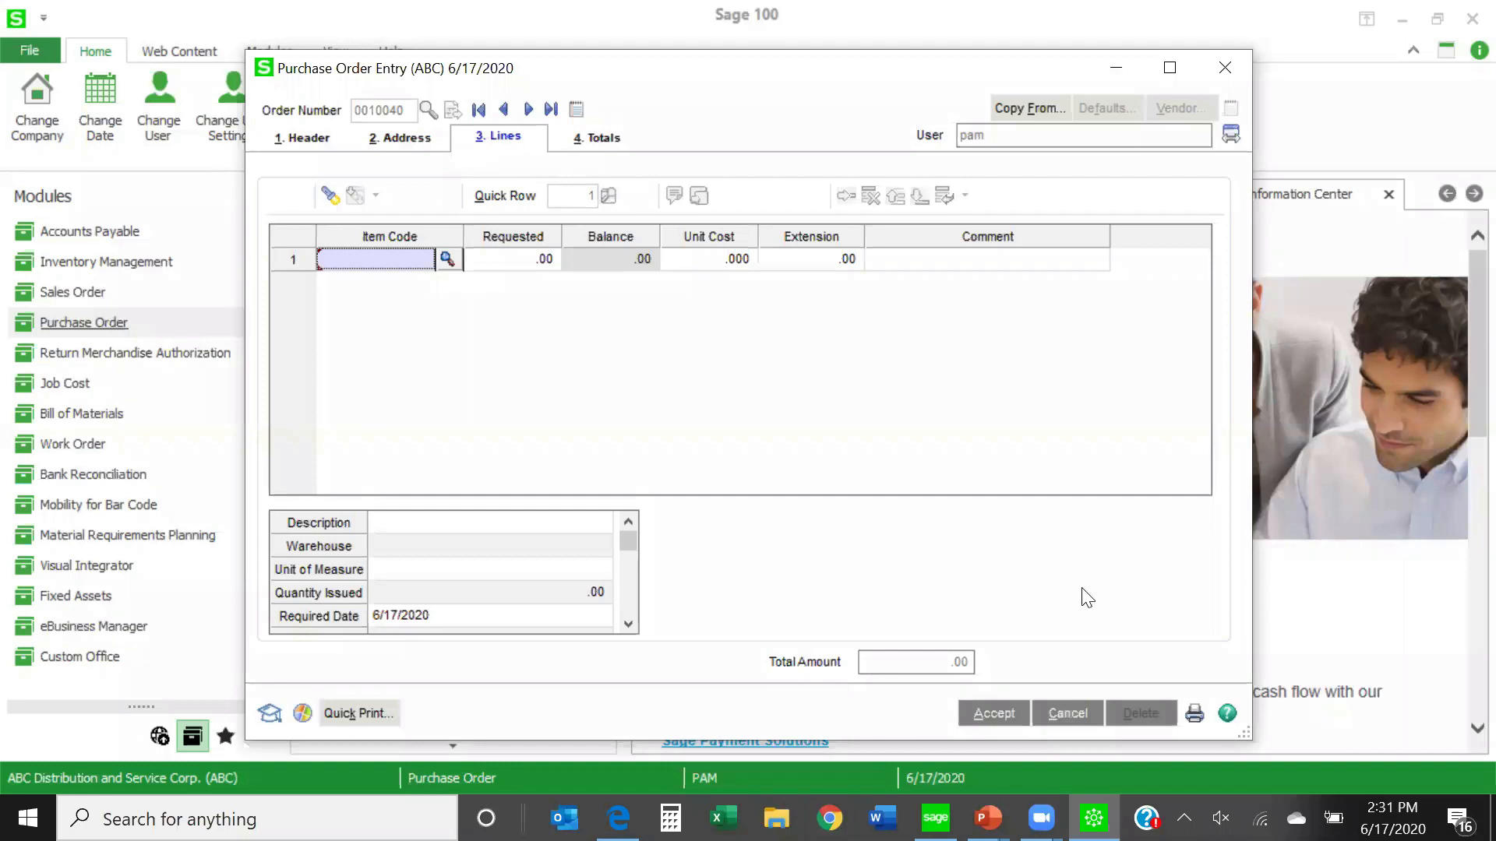
# - Cancel the new material requisition and close purchase order entry
pyautogui.click(1064, 713)
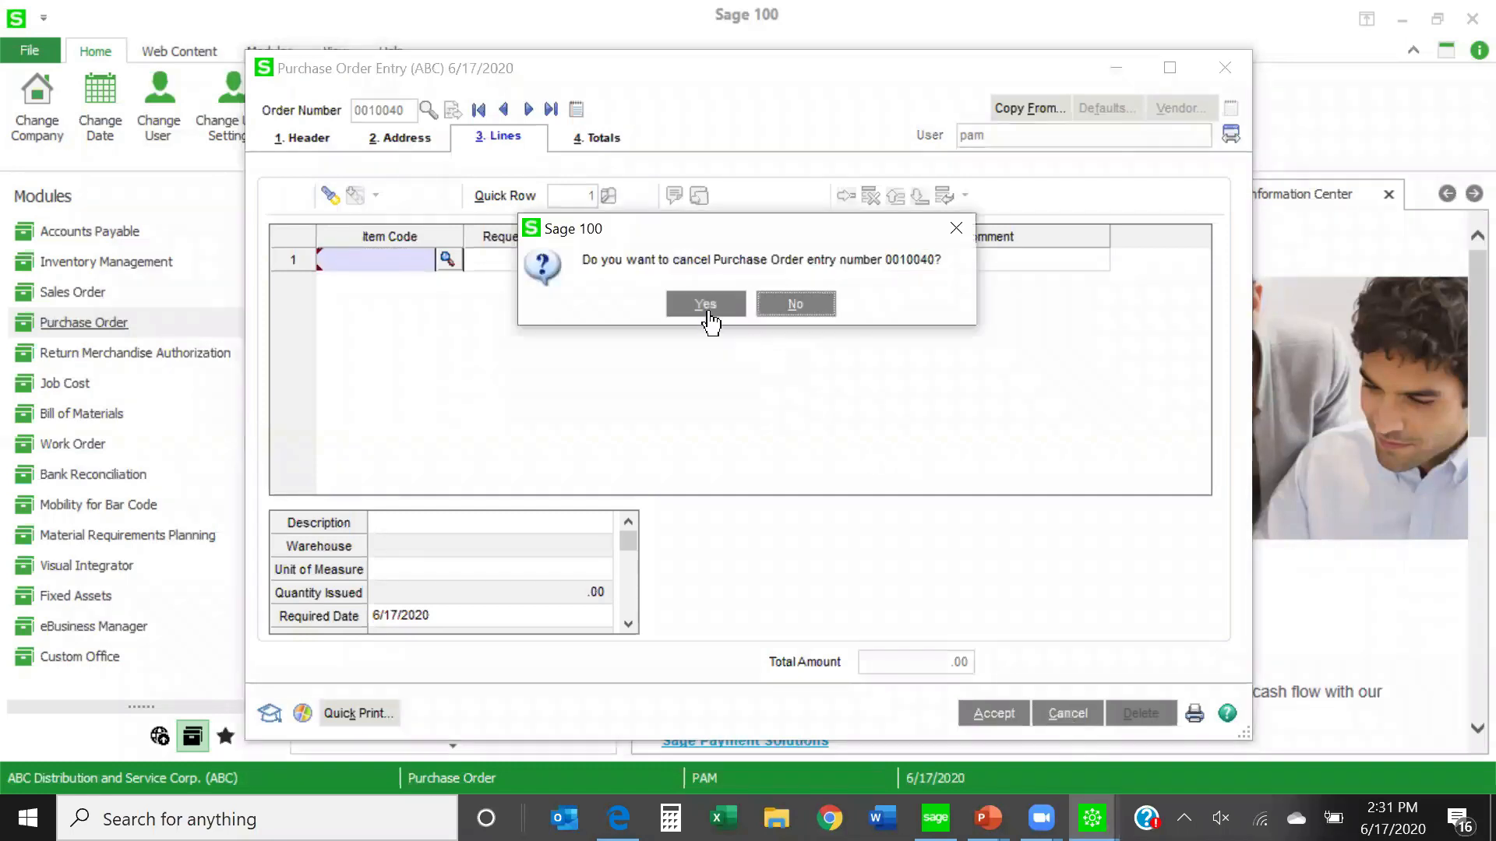
pyautogui.click(707, 306)
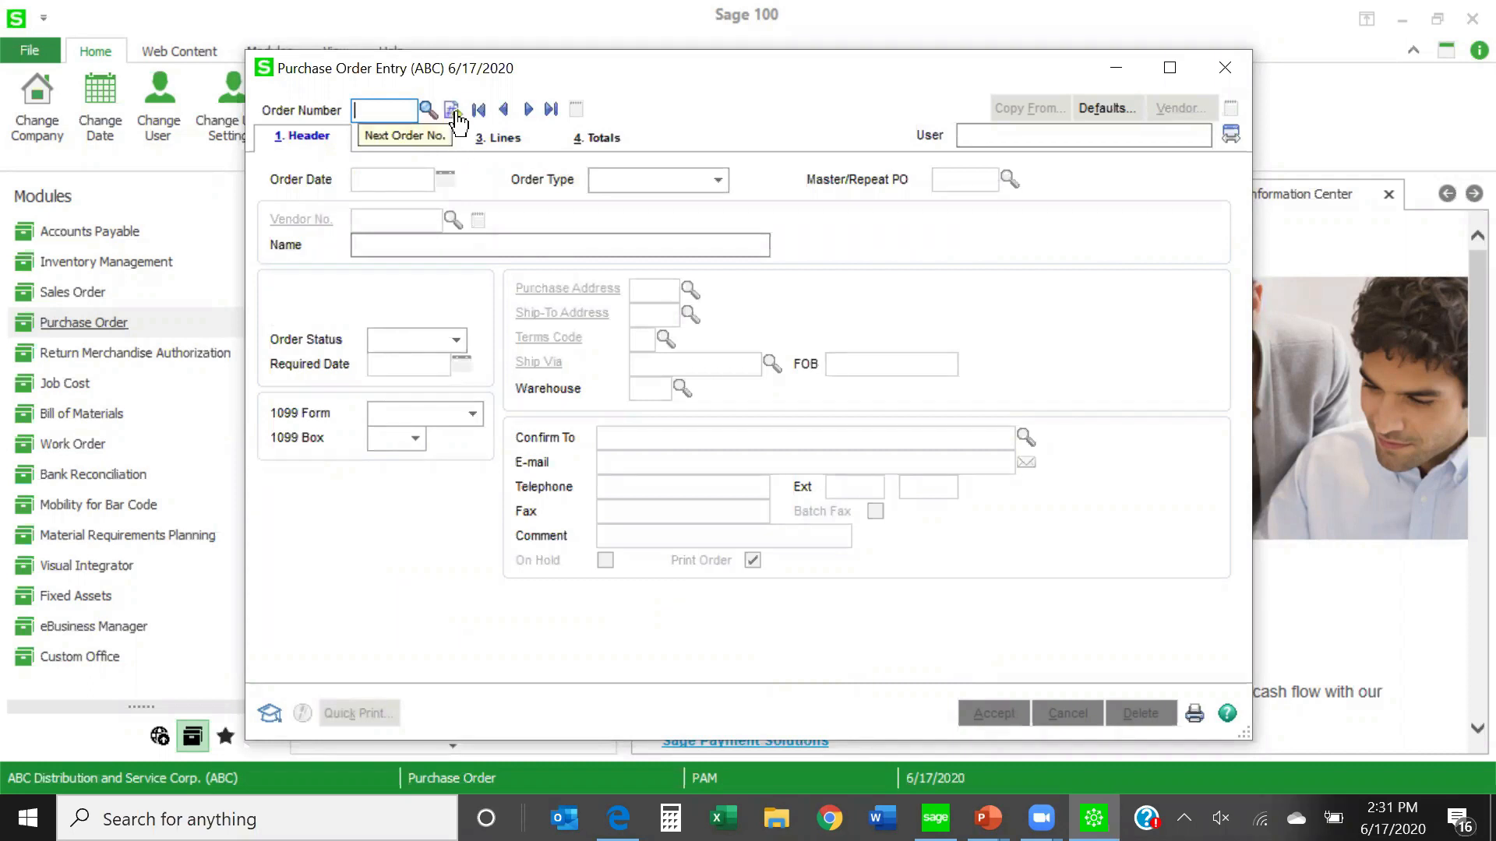
pyautogui.click(1228, 64)
# - Switch to company EEC and show the Purchase Order module's tasks
pyautogui.doubleClick(218, 776)
pyautogui.write('EEC')
pyautogui.press('Return')
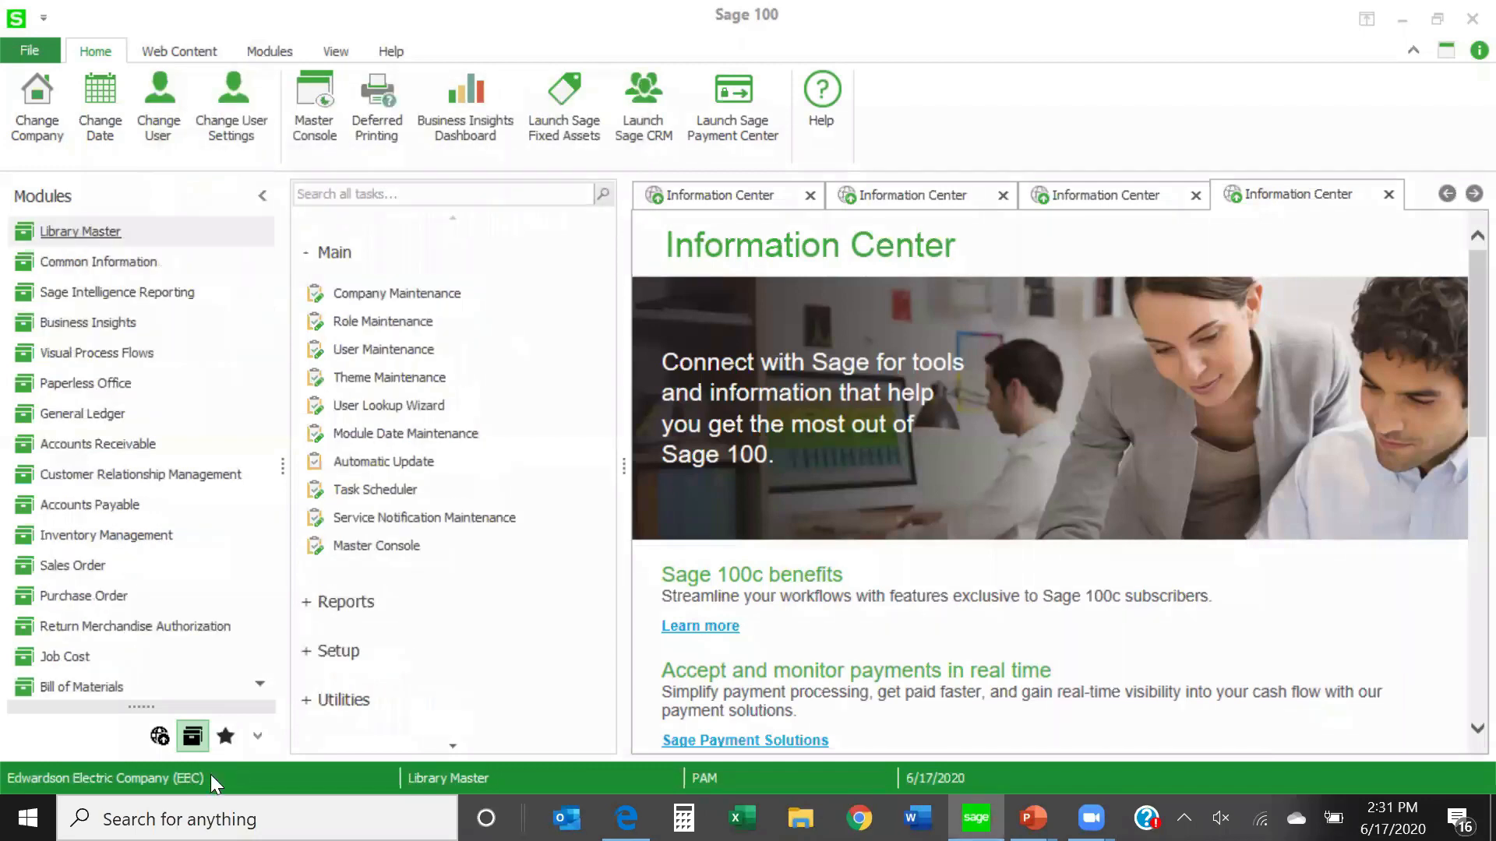
pyautogui.click(105, 598)
pyautogui.scroll(-3, 105, 598)
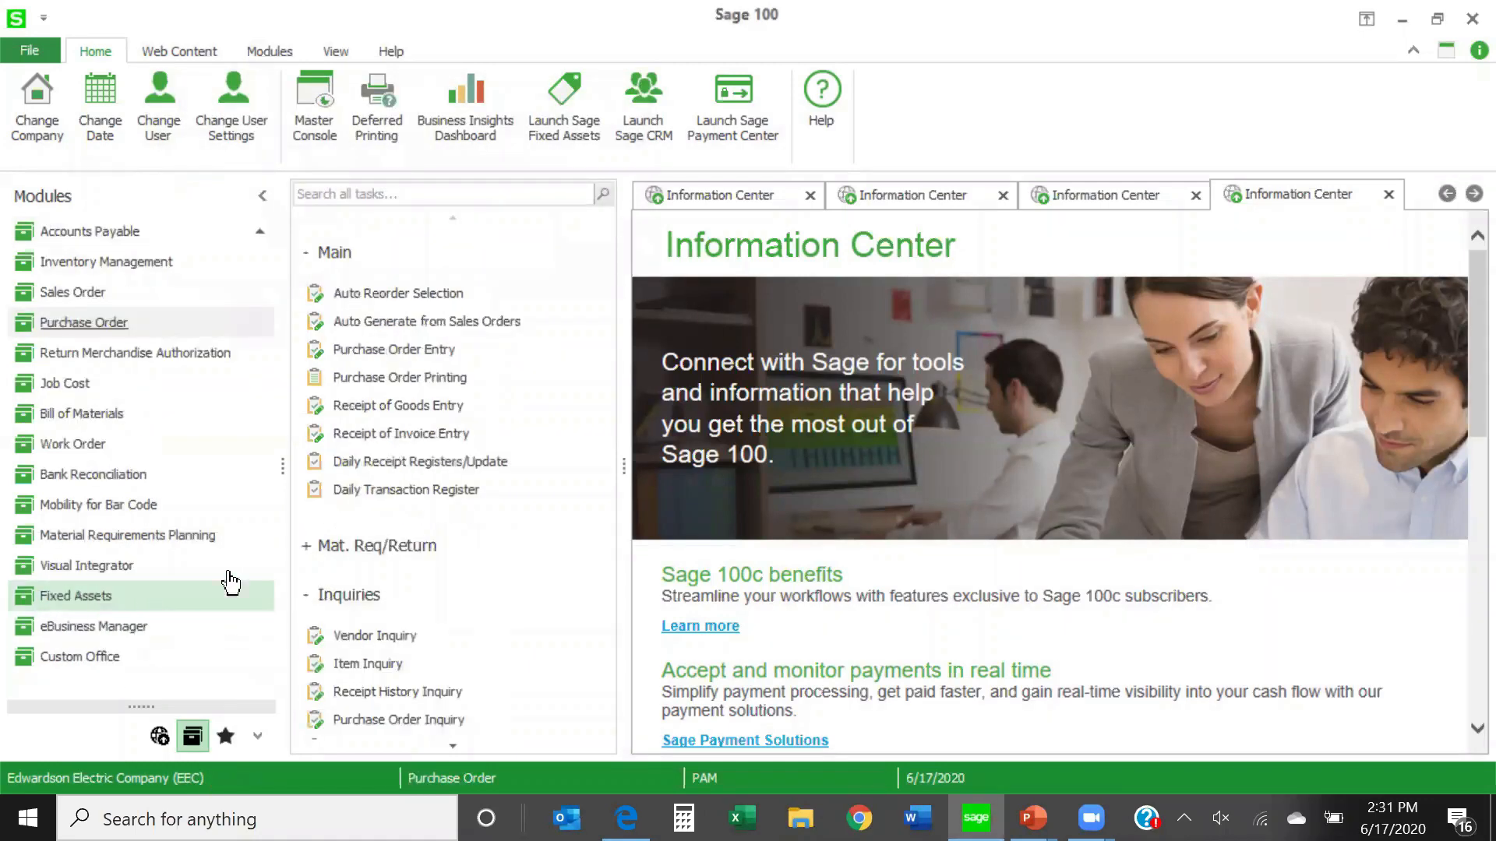
# - Start a purchase order for vendor 01-DENNICK, examine the Job Number field on its lines, and cancel out of purchase order entry
pyautogui.click(423, 350)
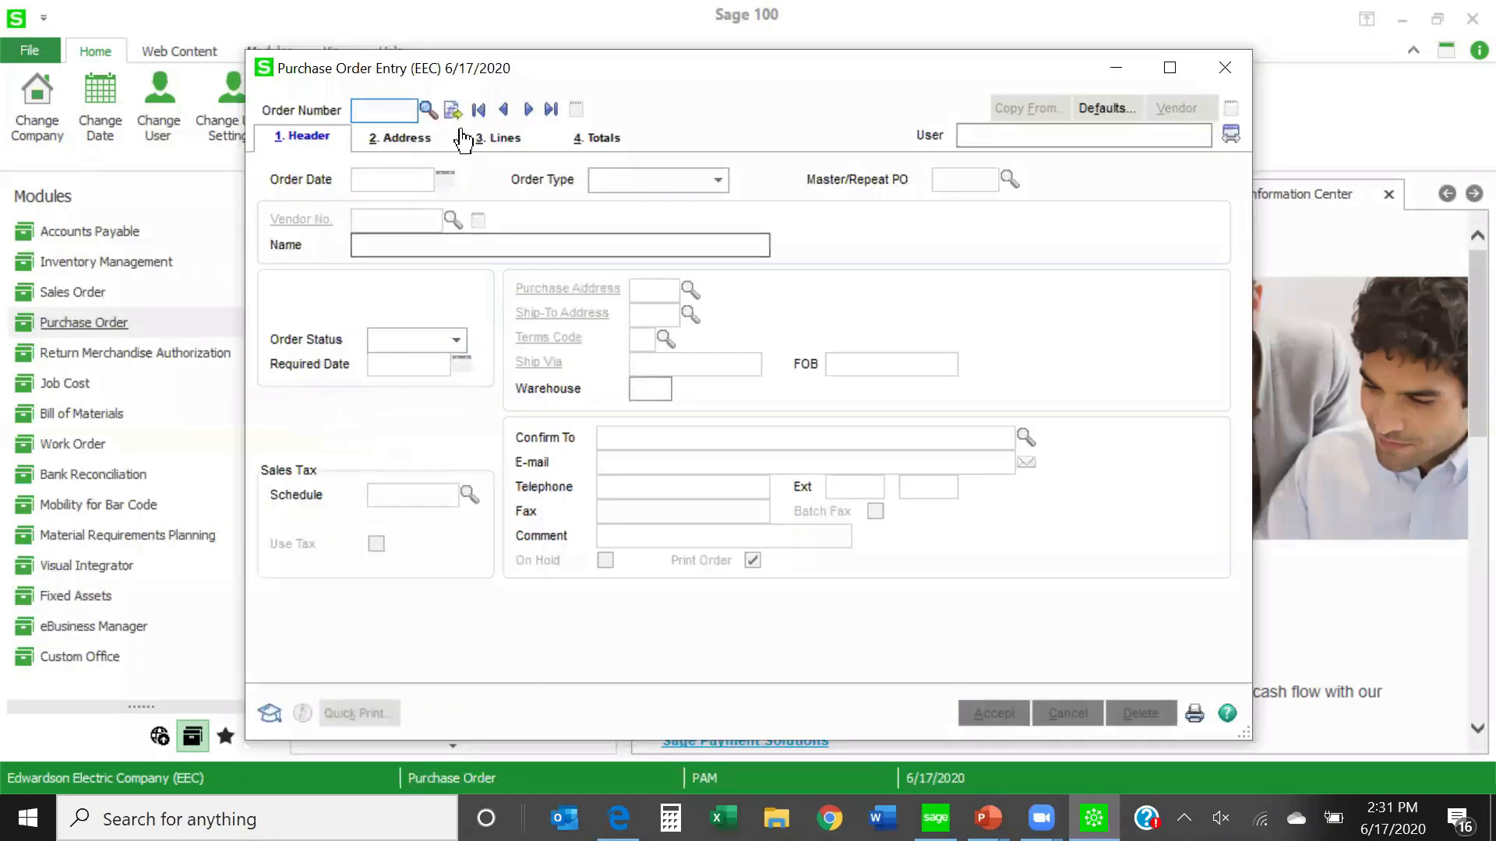
pyautogui.click(453, 110)
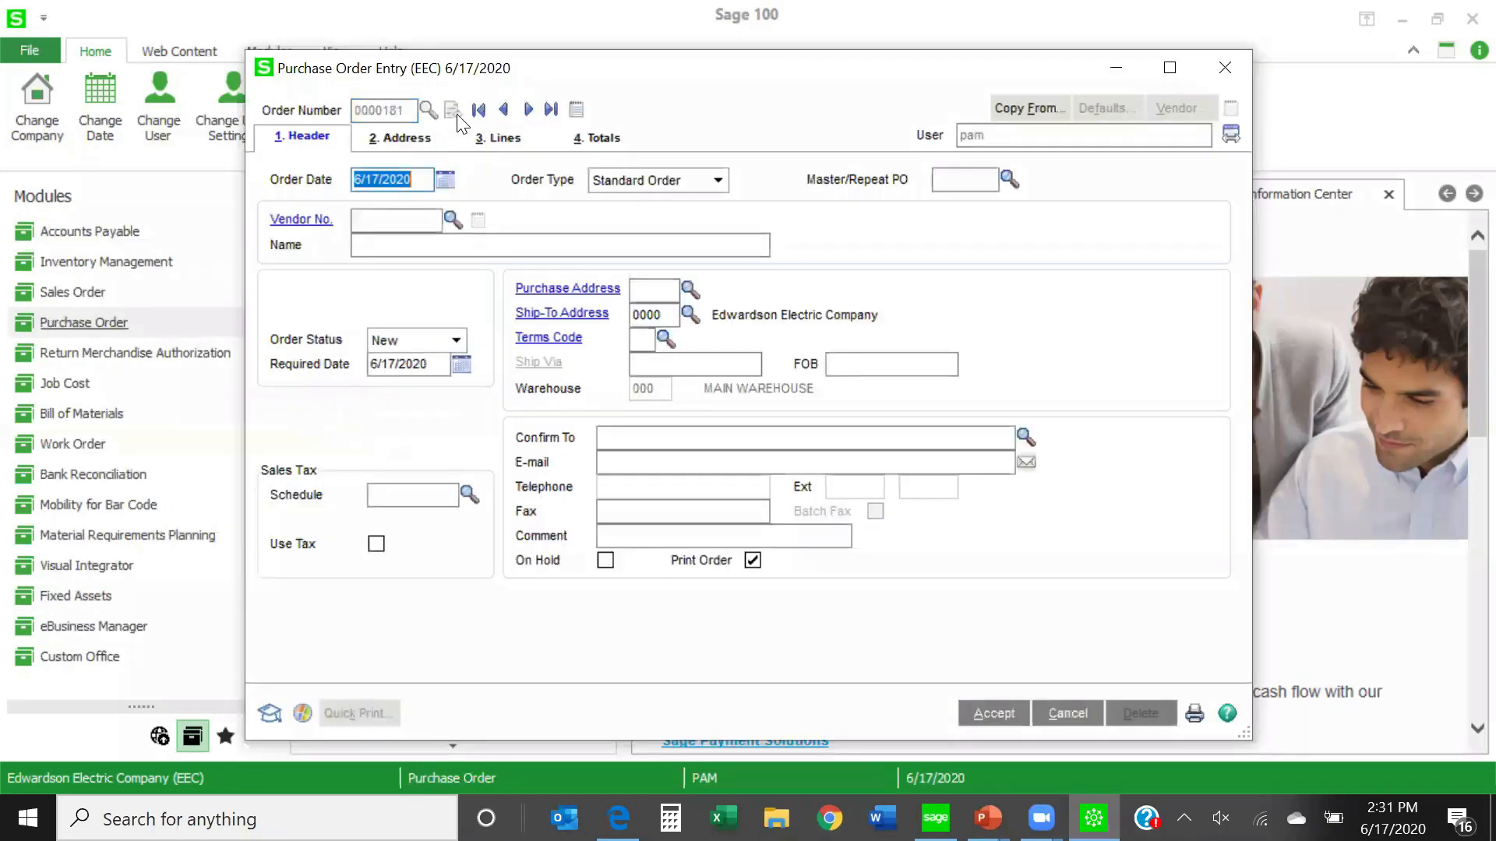
pyautogui.click(453, 219)
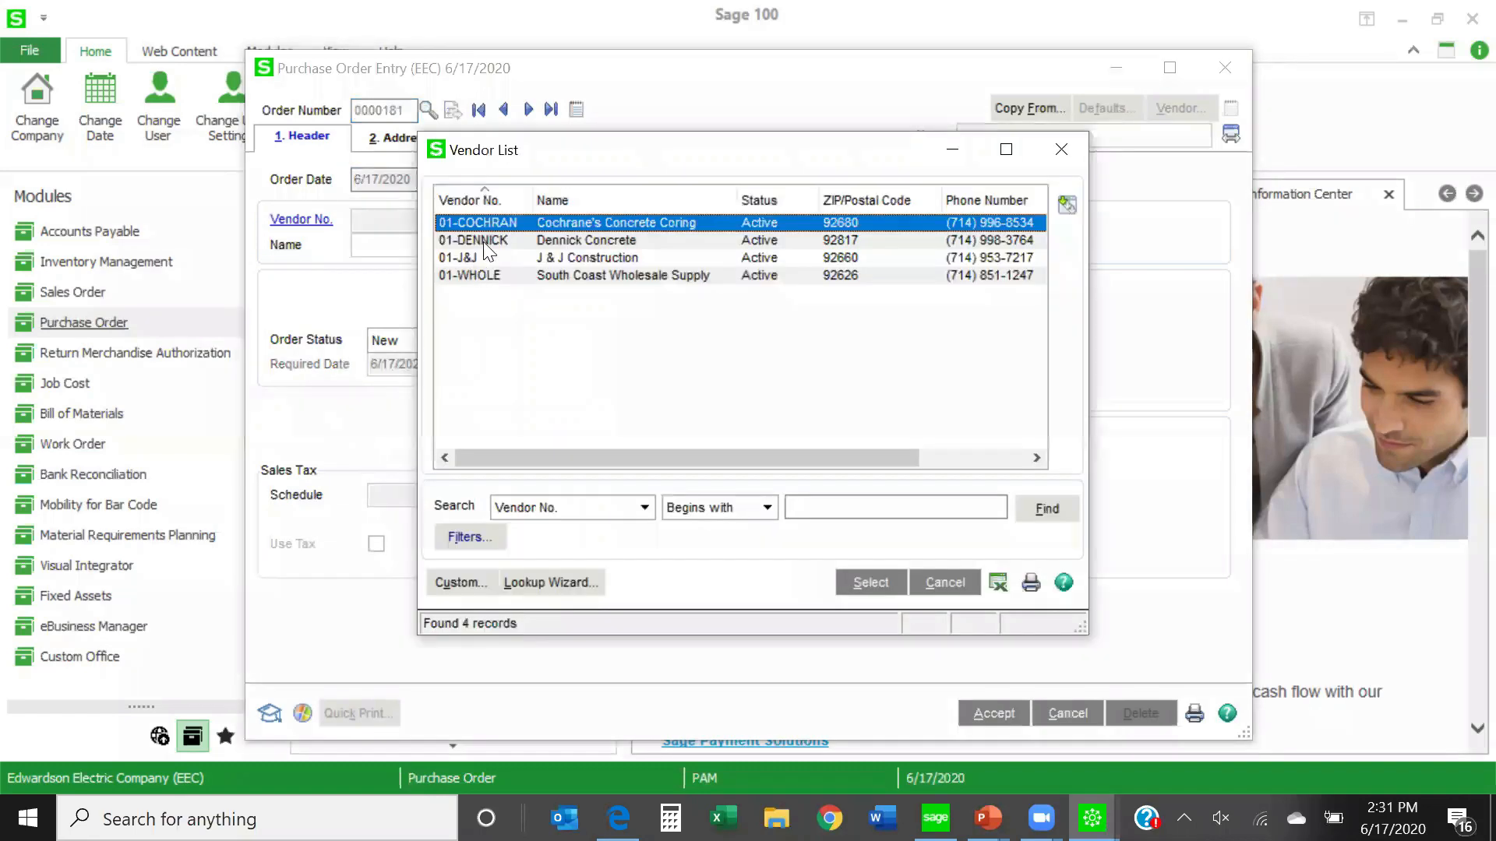
pyautogui.doubleClick(489, 240)
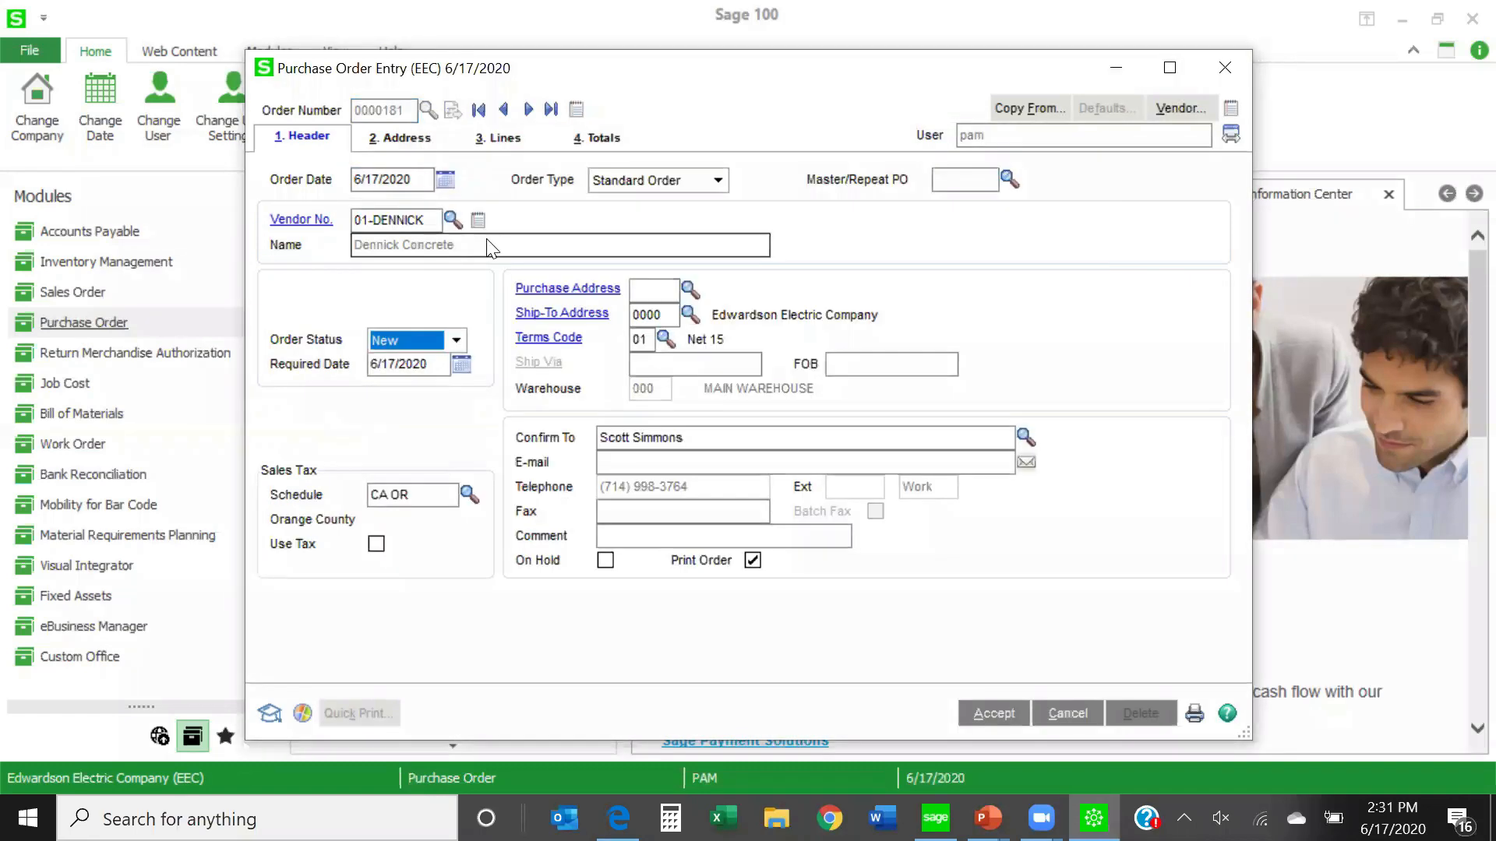
pyautogui.click(497, 140)
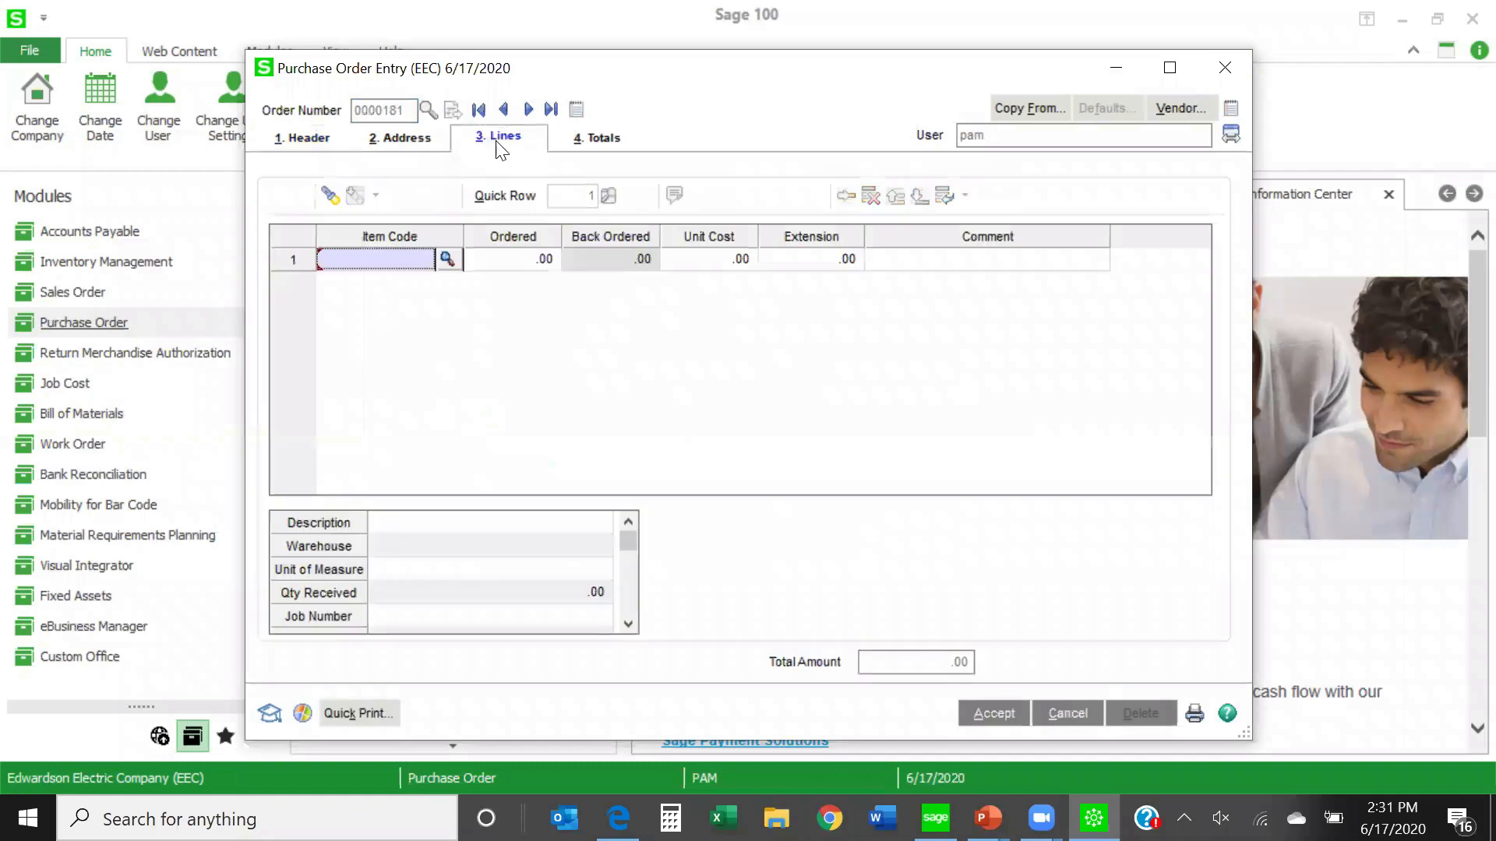
pyautogui.click(423, 618)
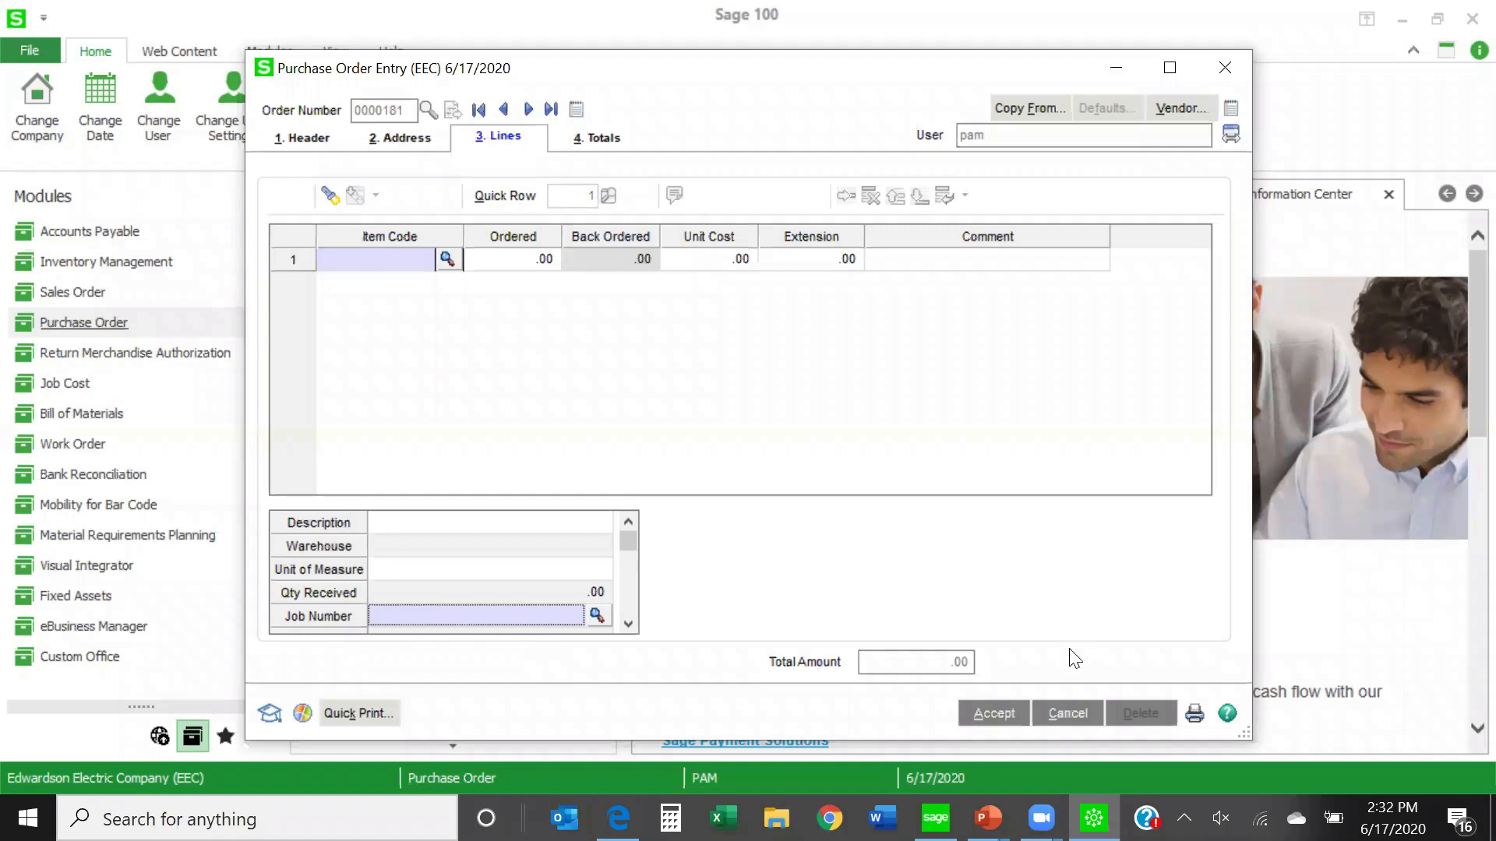
pyautogui.click(1061, 721)
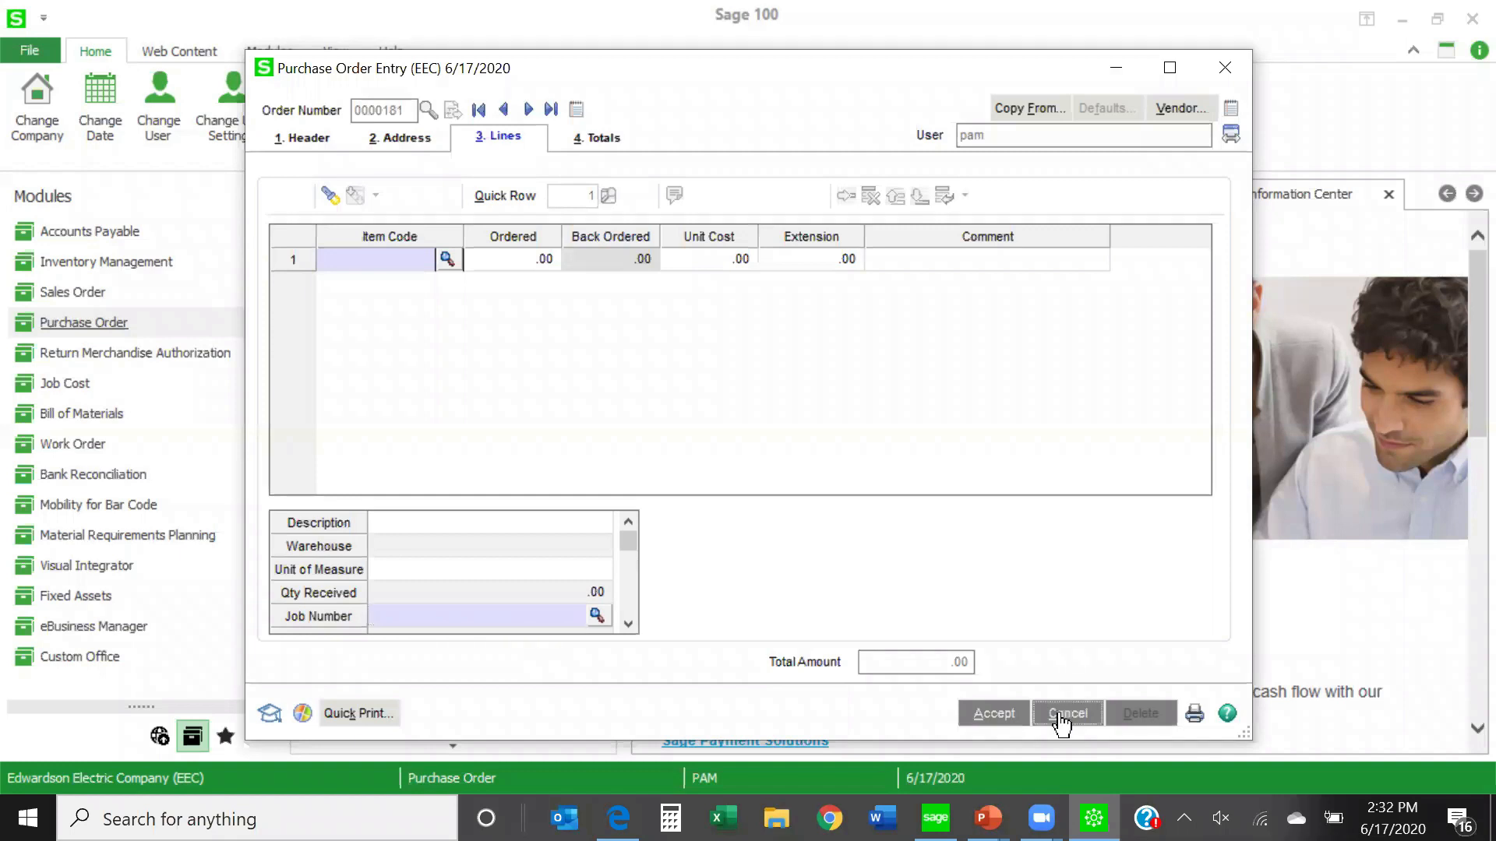
pyautogui.click(690, 305)
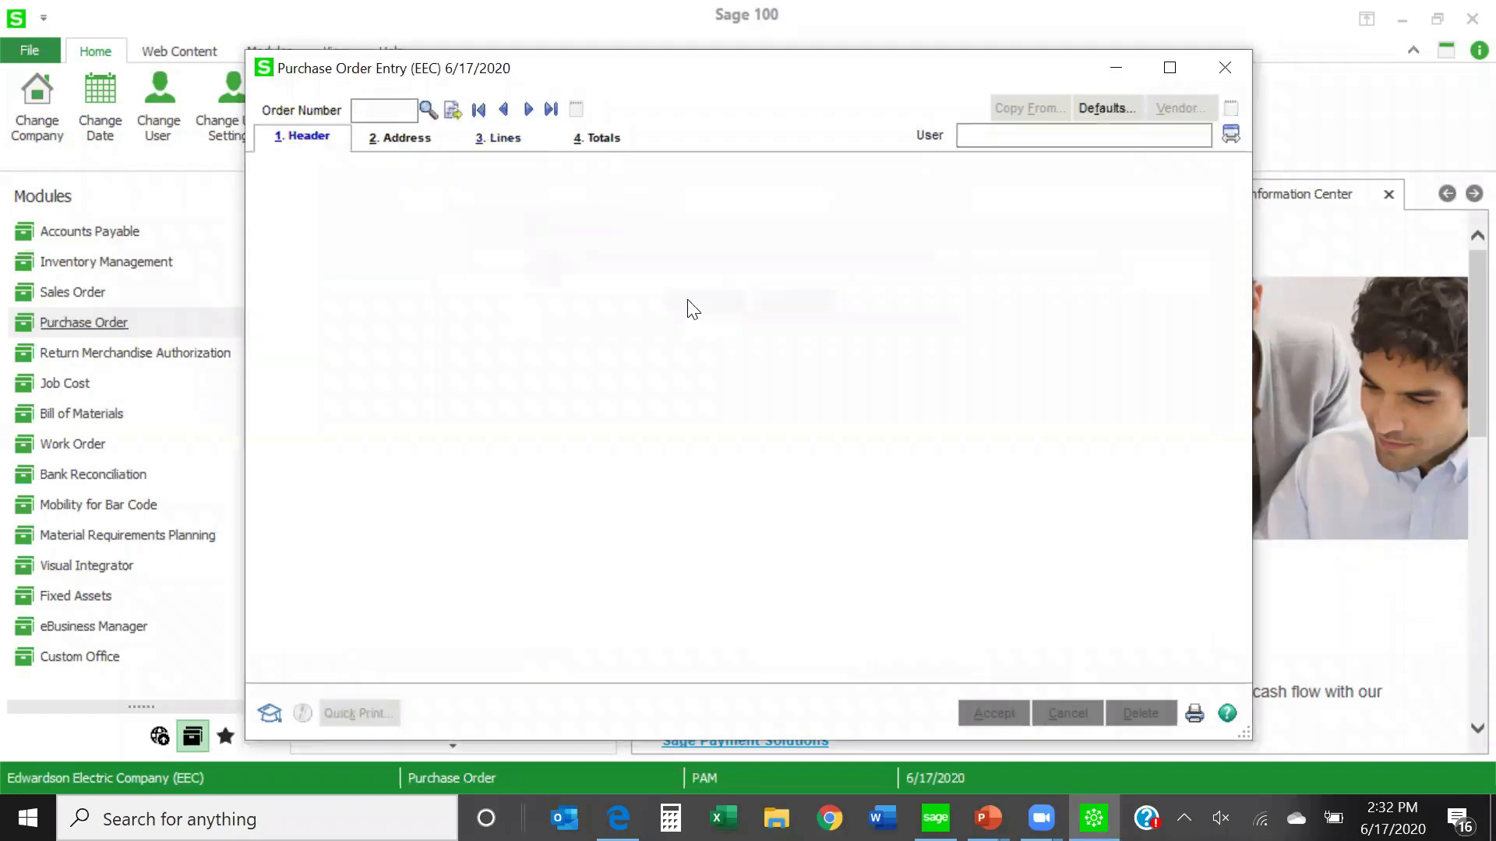
pyautogui.click(1233, 69)
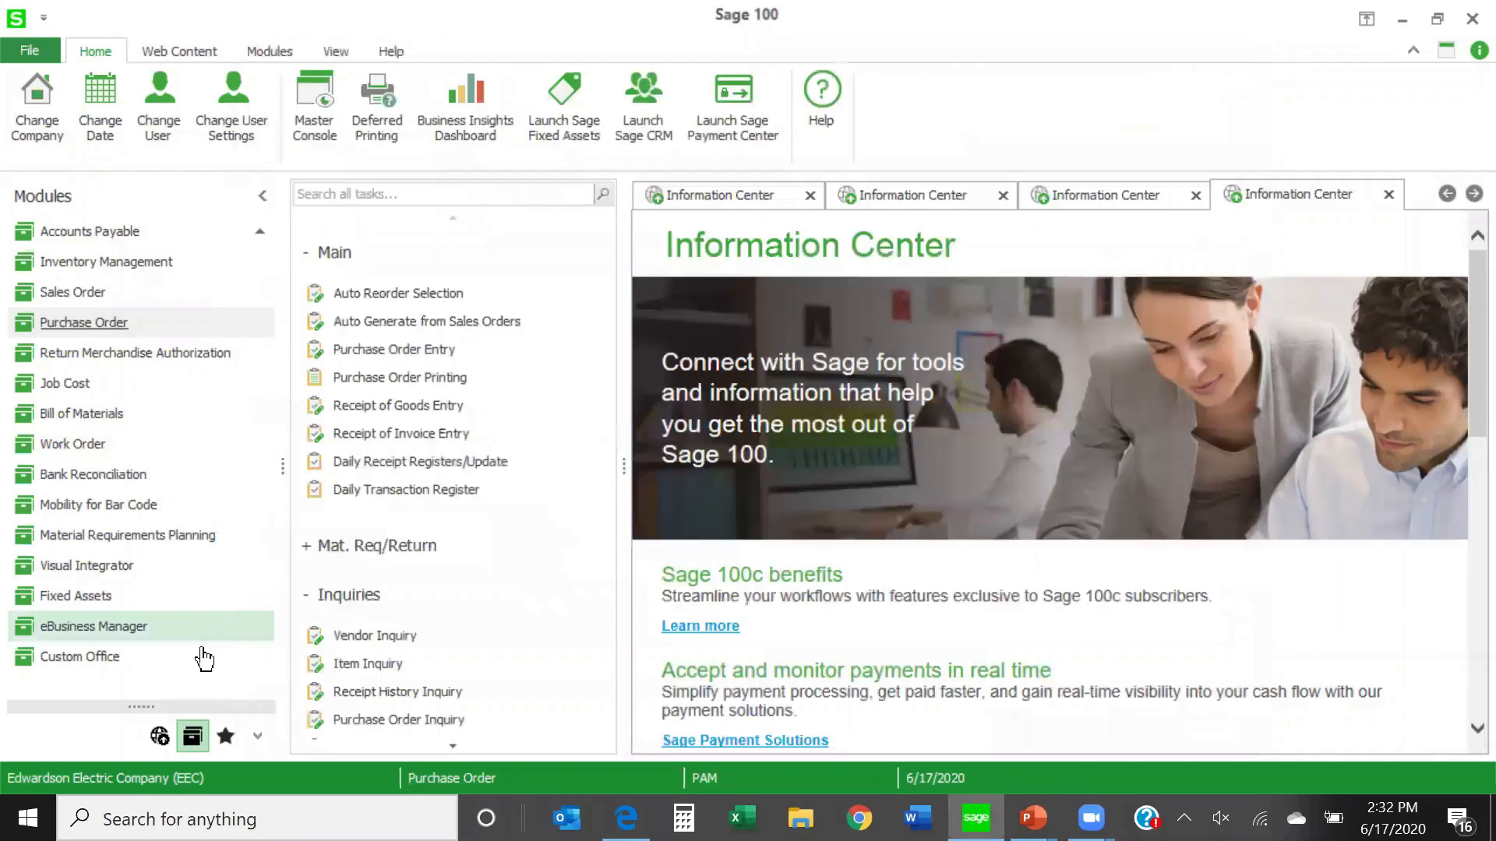
# - Switch back to company ABC and show the Purchase Order module's tasks
pyautogui.doubleClick(176, 777)
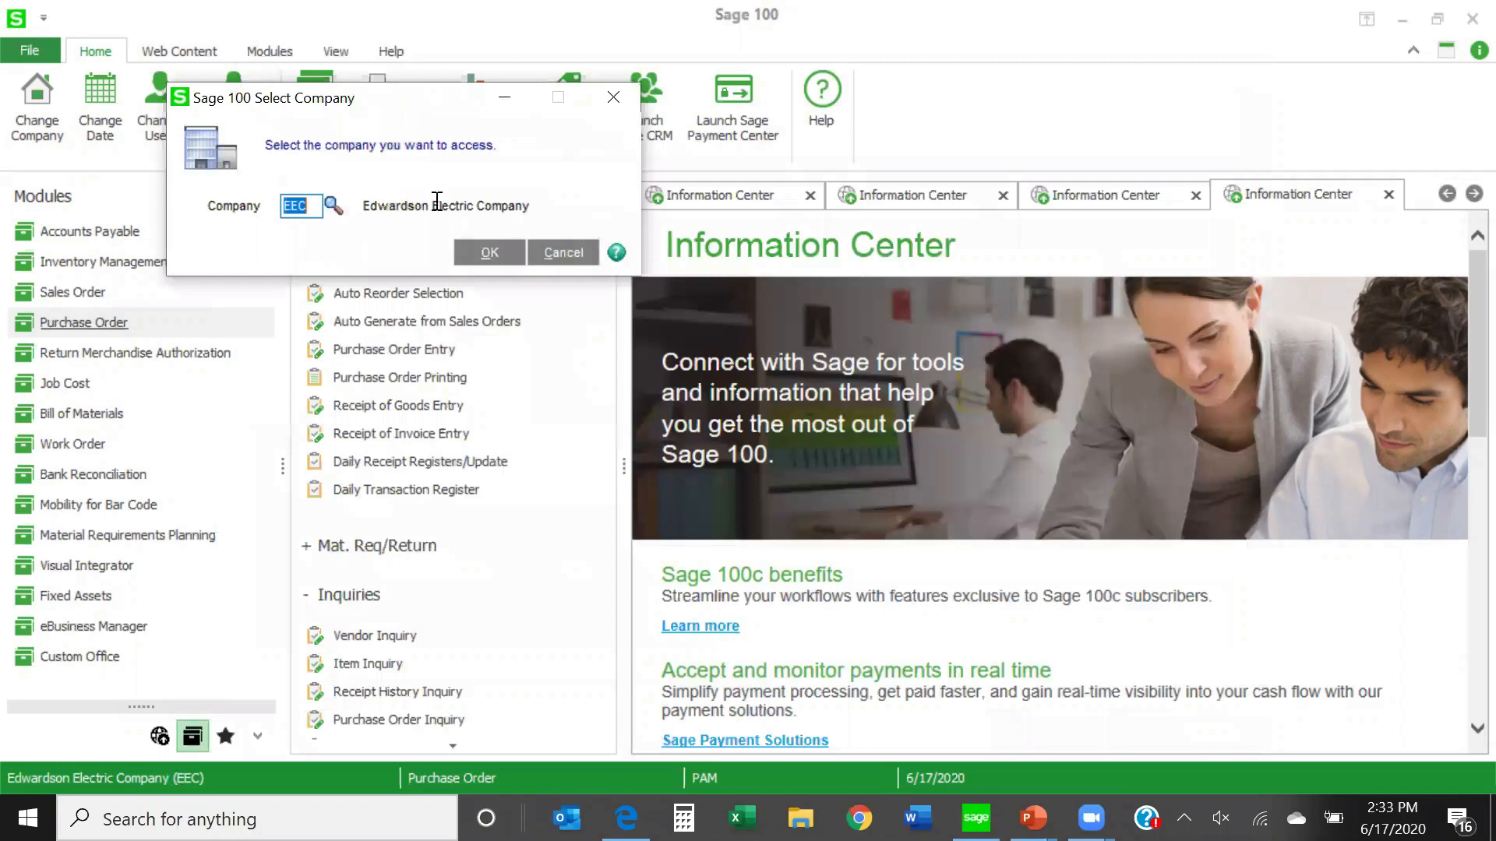
pyautogui.click(335, 207)
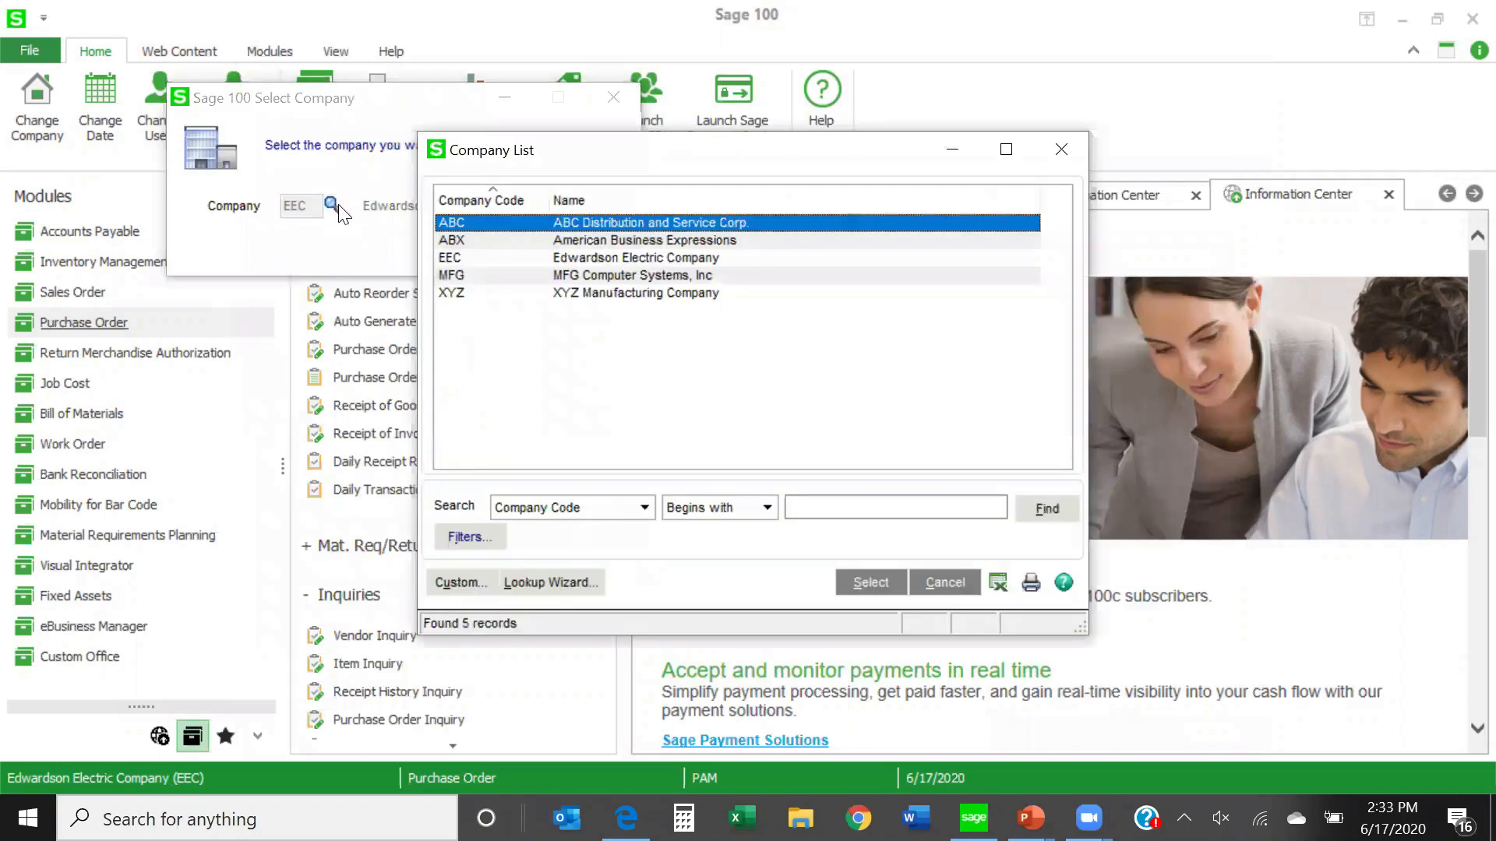
pyautogui.doubleClick(570, 220)
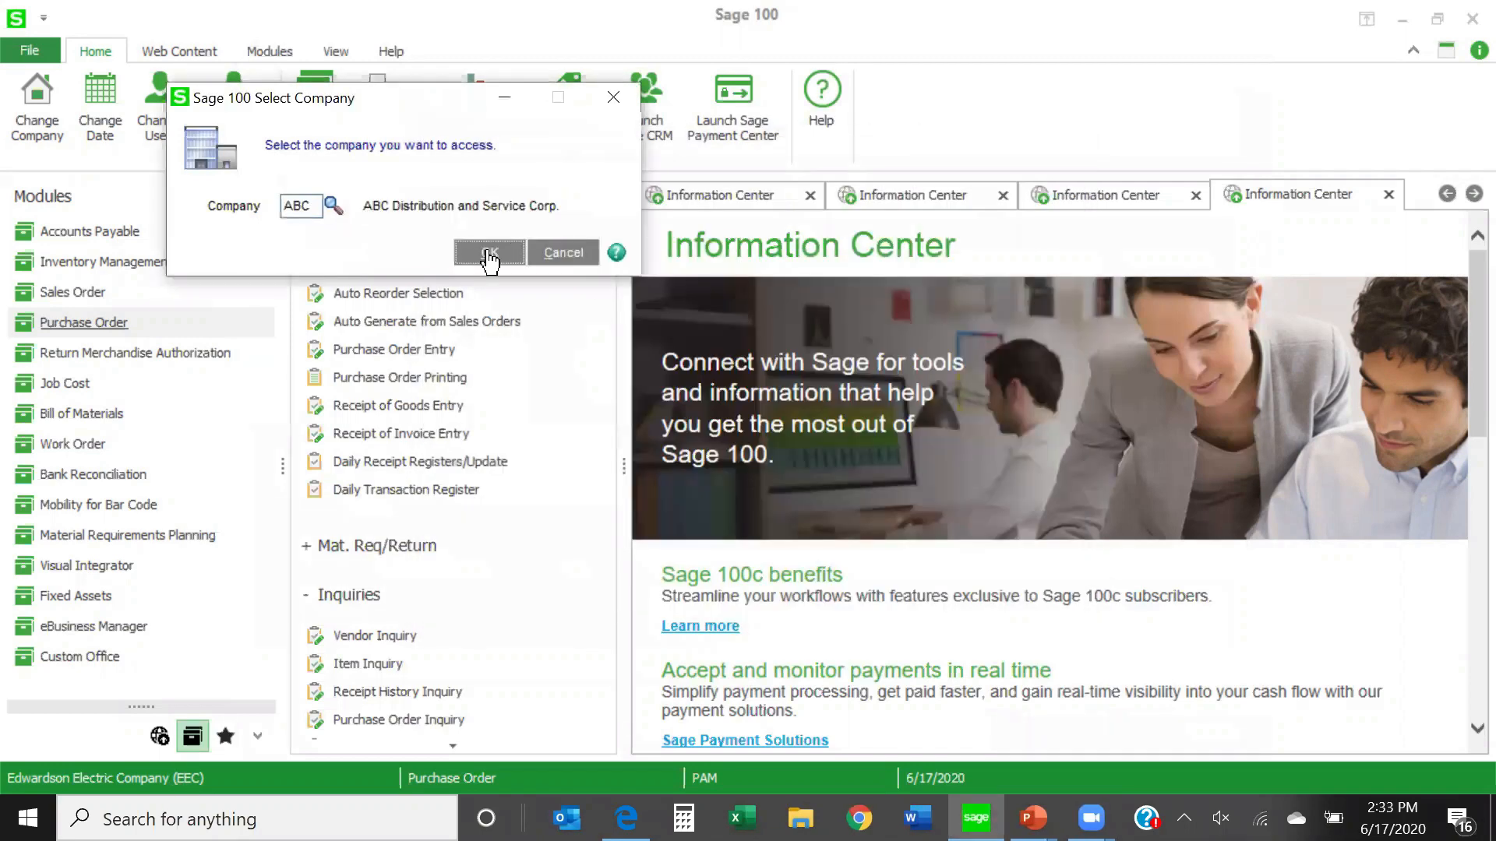
pyautogui.click(491, 251)
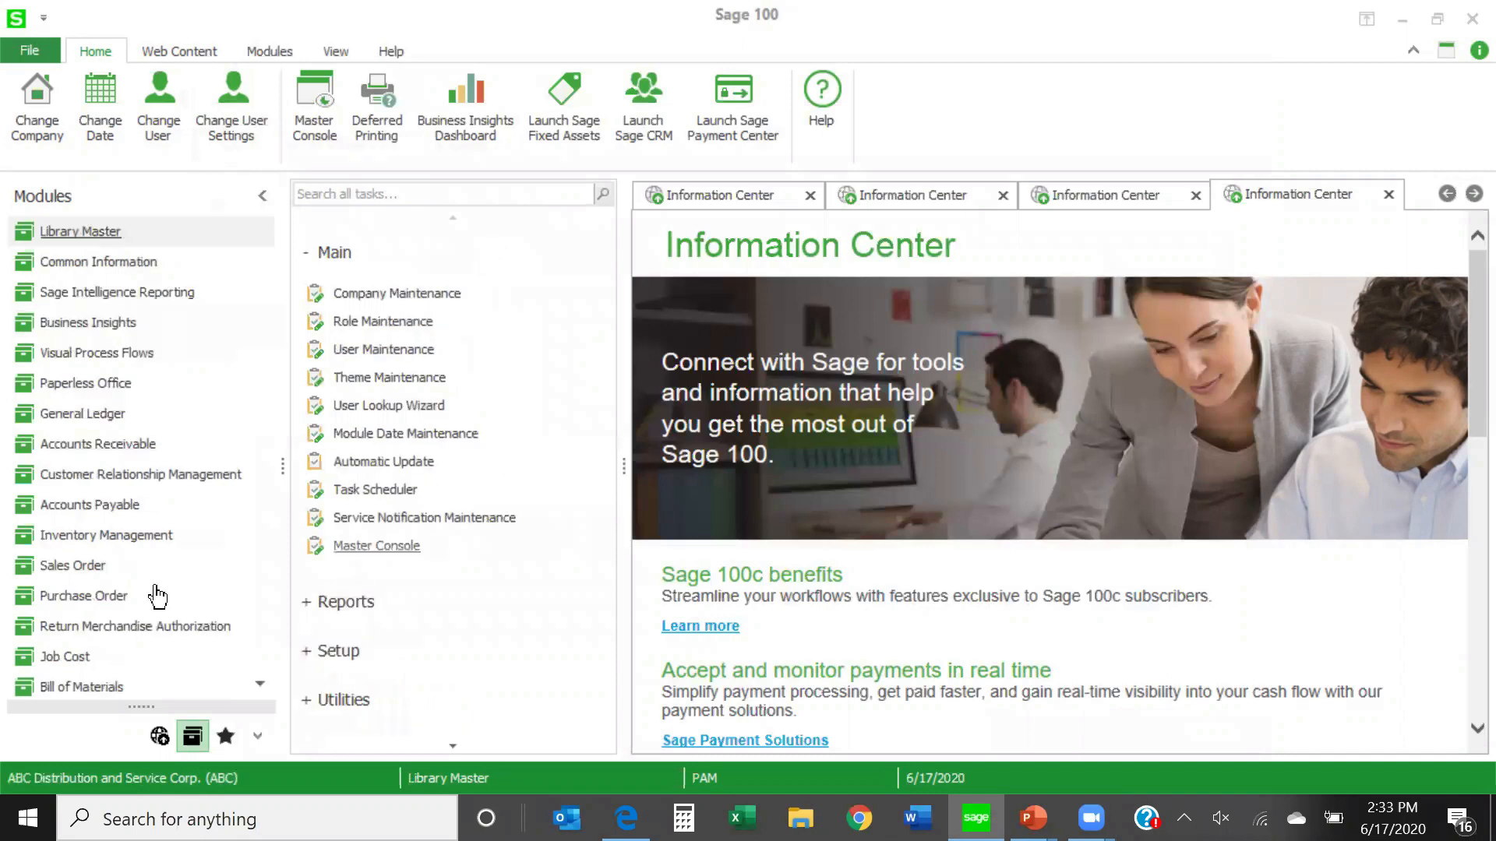
pyautogui.click(93, 596)
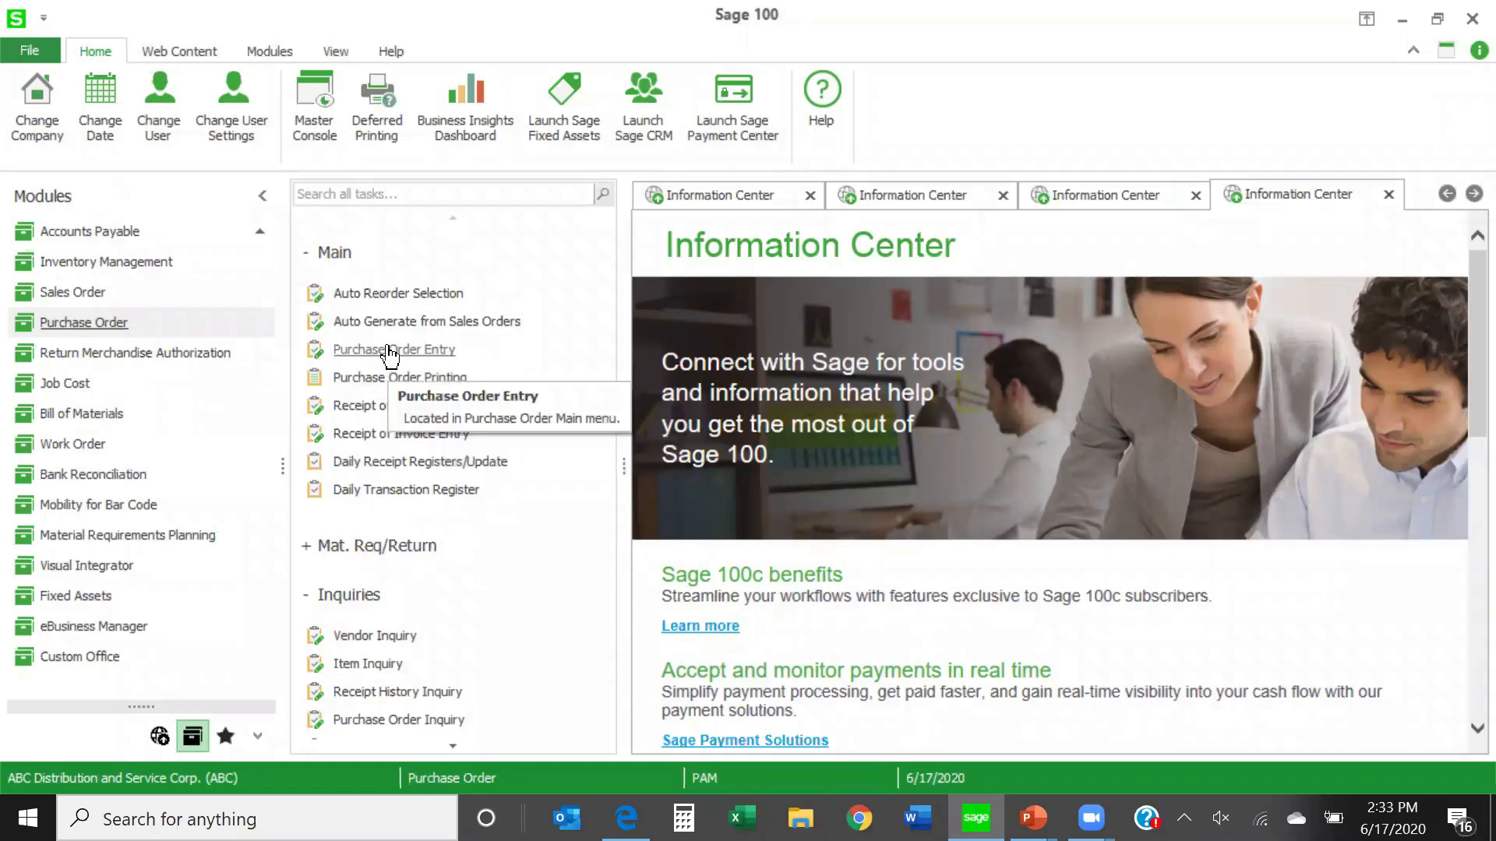
# - Start a receipt of goods with the next receipt number and load the last-listed Allclimate Maintenance purchase order into it
pyautogui.click(386, 406)
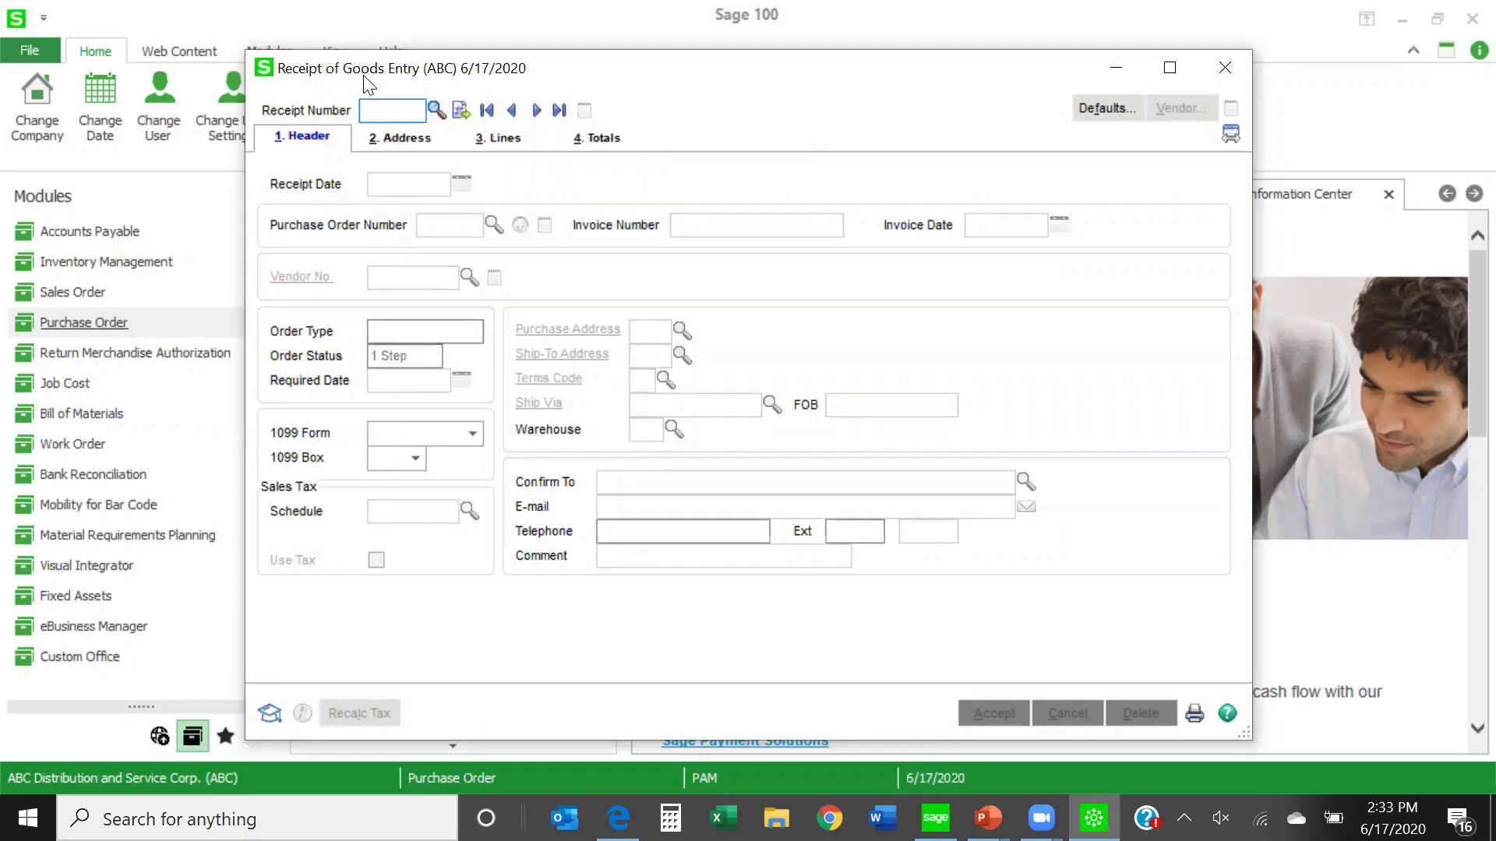
pyautogui.moveTo(383, 72); pyautogui.dragTo(652, 217)
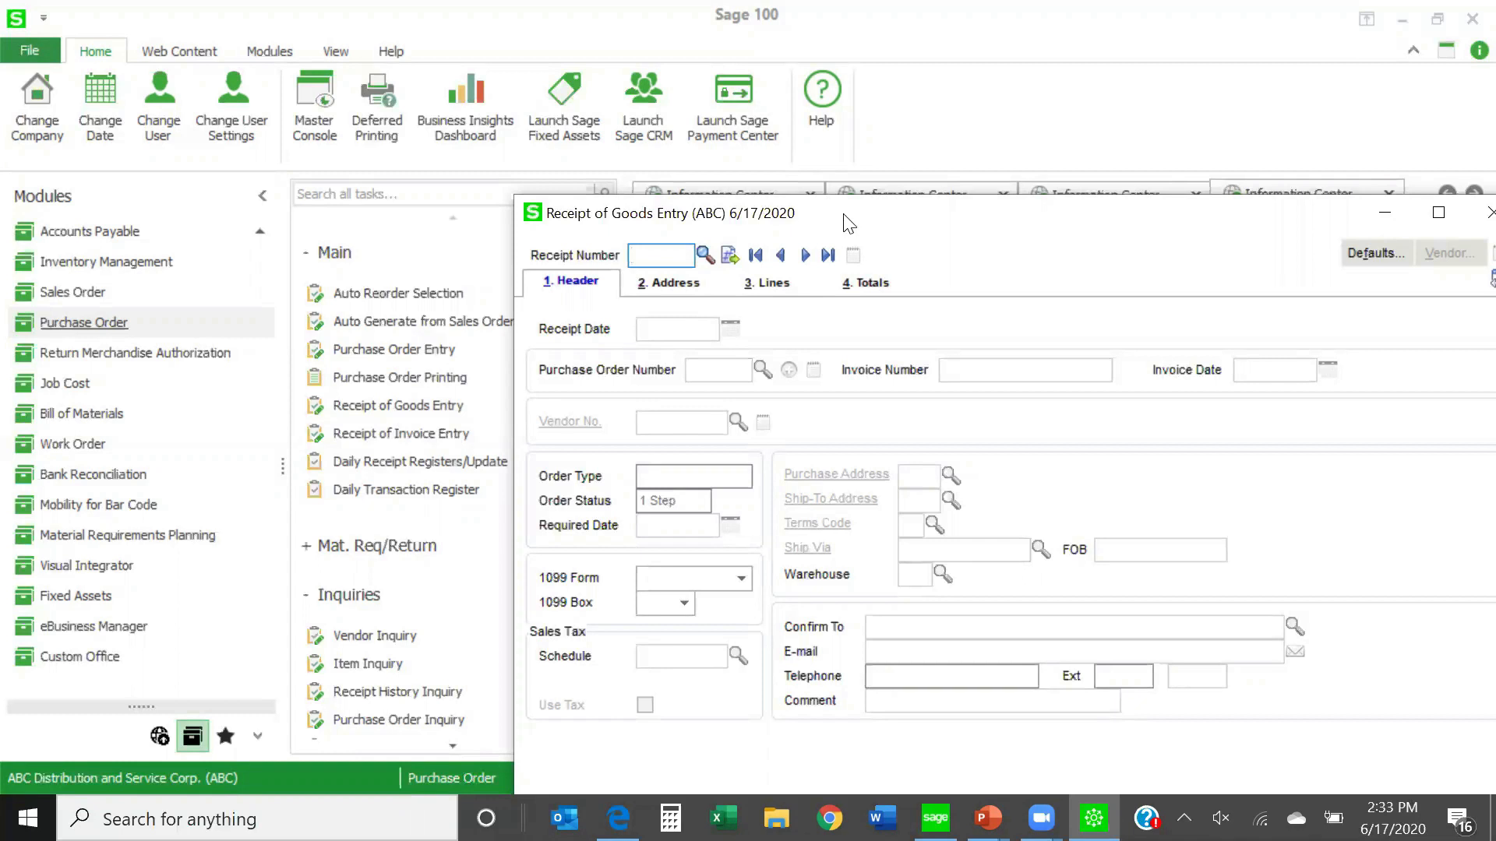
pyautogui.moveTo(850, 224); pyautogui.dragTo(527, 145)
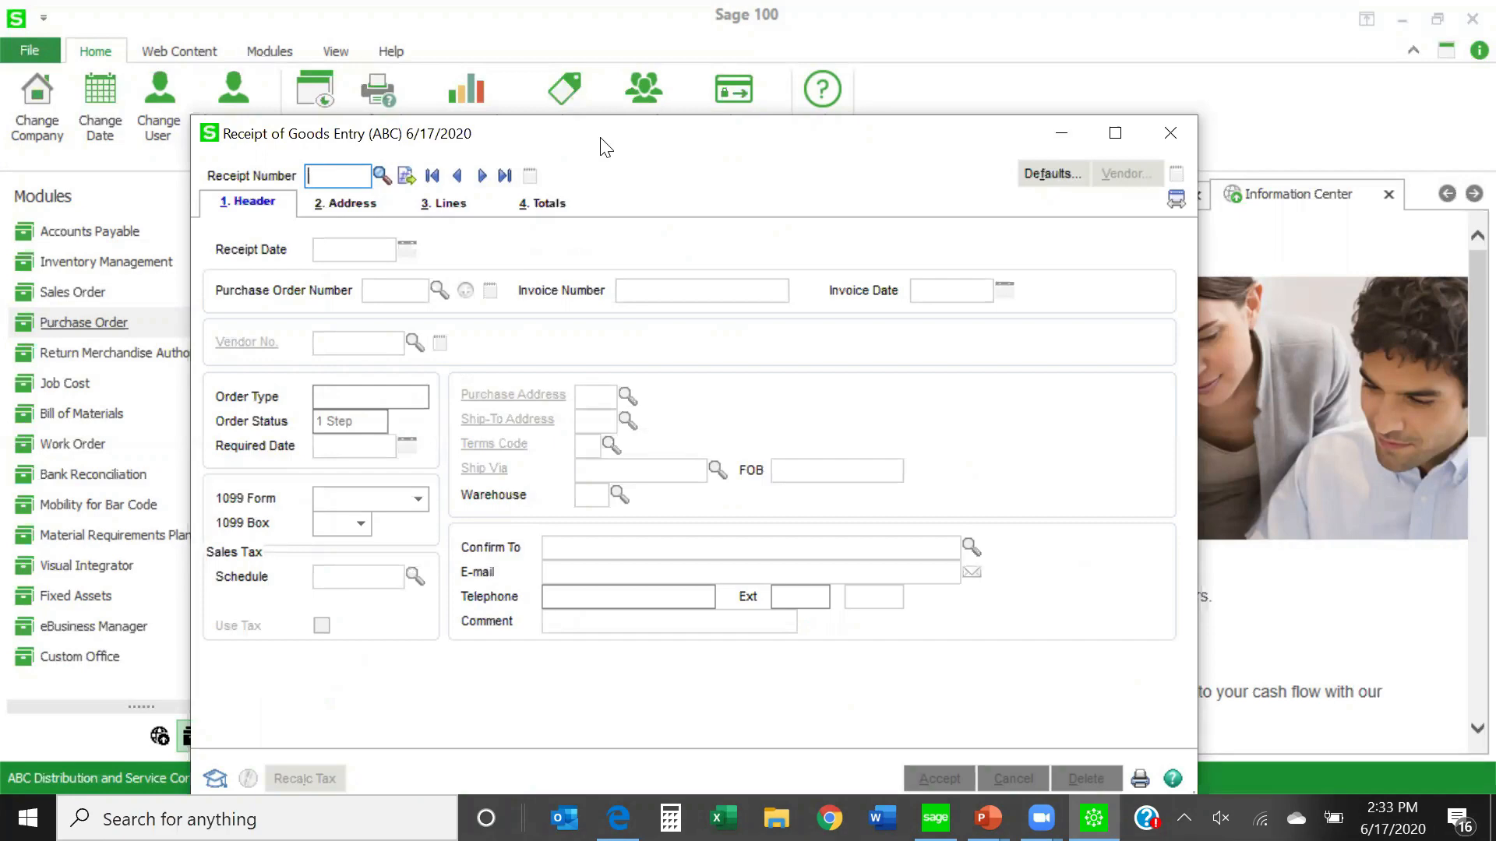
pyautogui.click(408, 181)
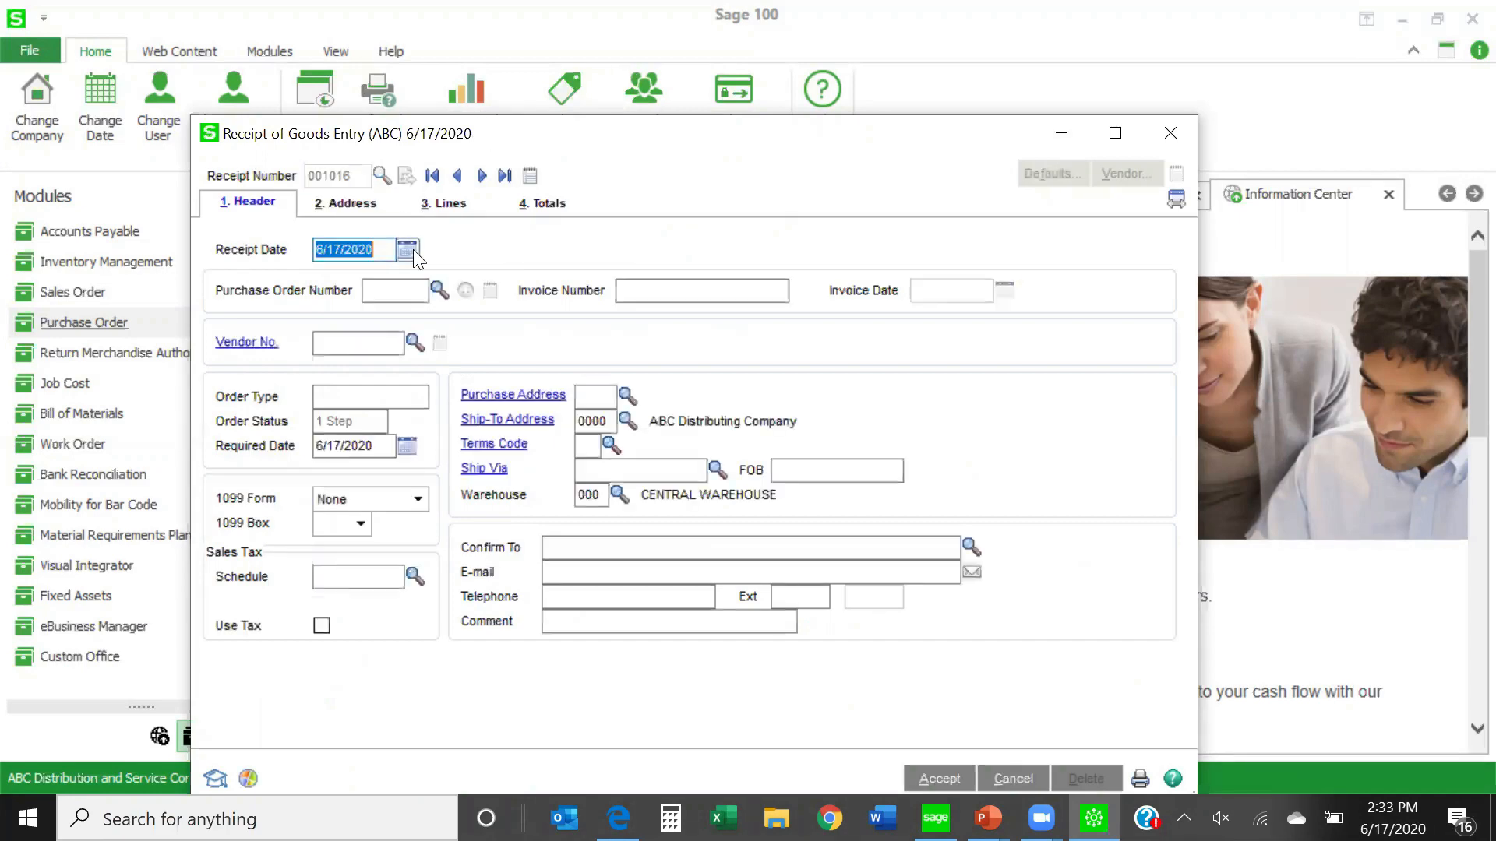
pyautogui.click(437, 291)
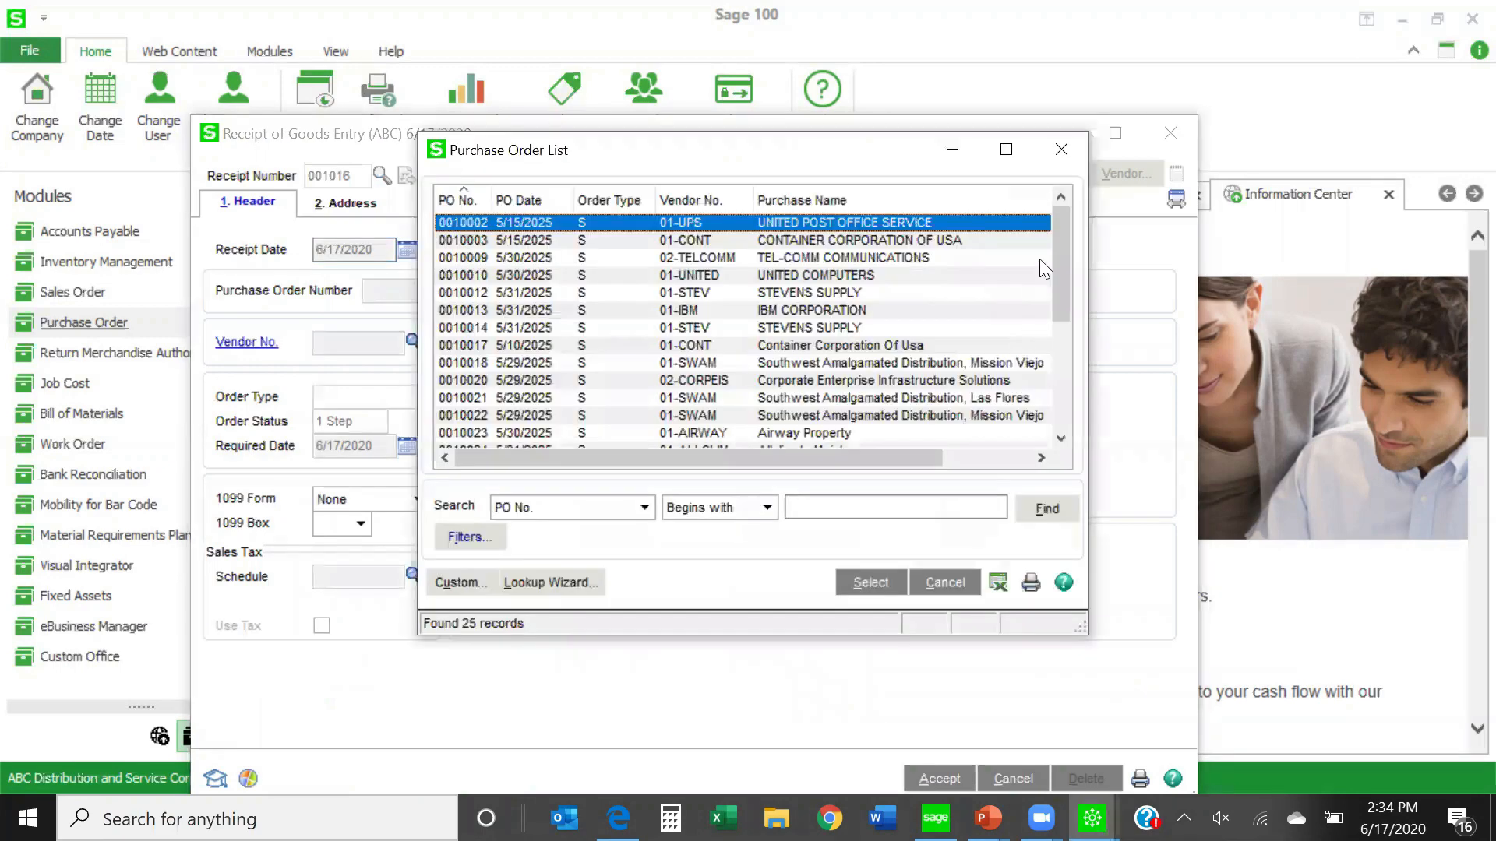
pyautogui.scroll(-4, 836, 441)
pyautogui.doubleClick(812, 432)
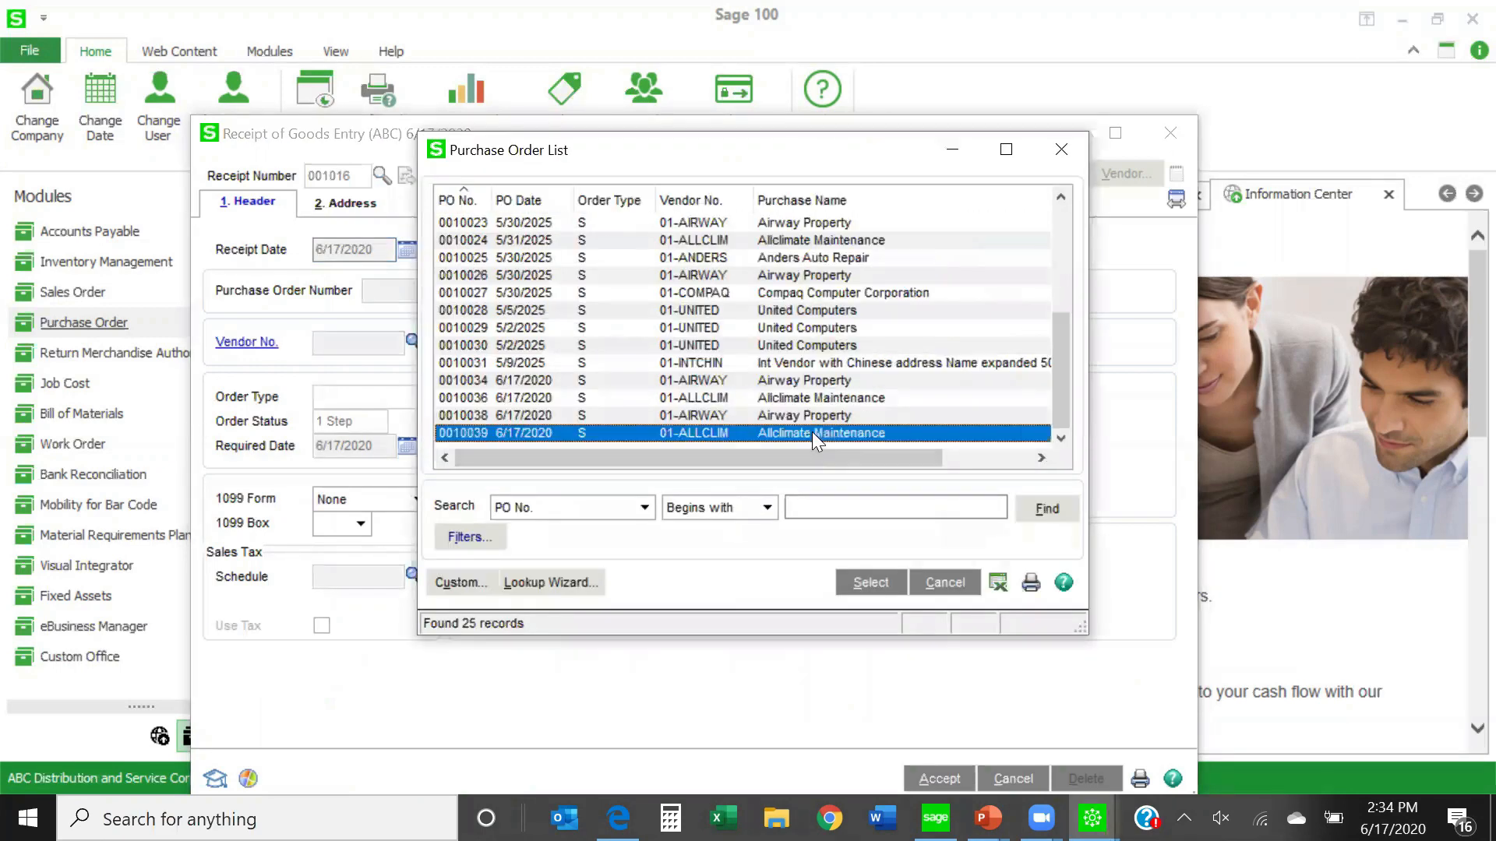
pyautogui.click(929, 624)
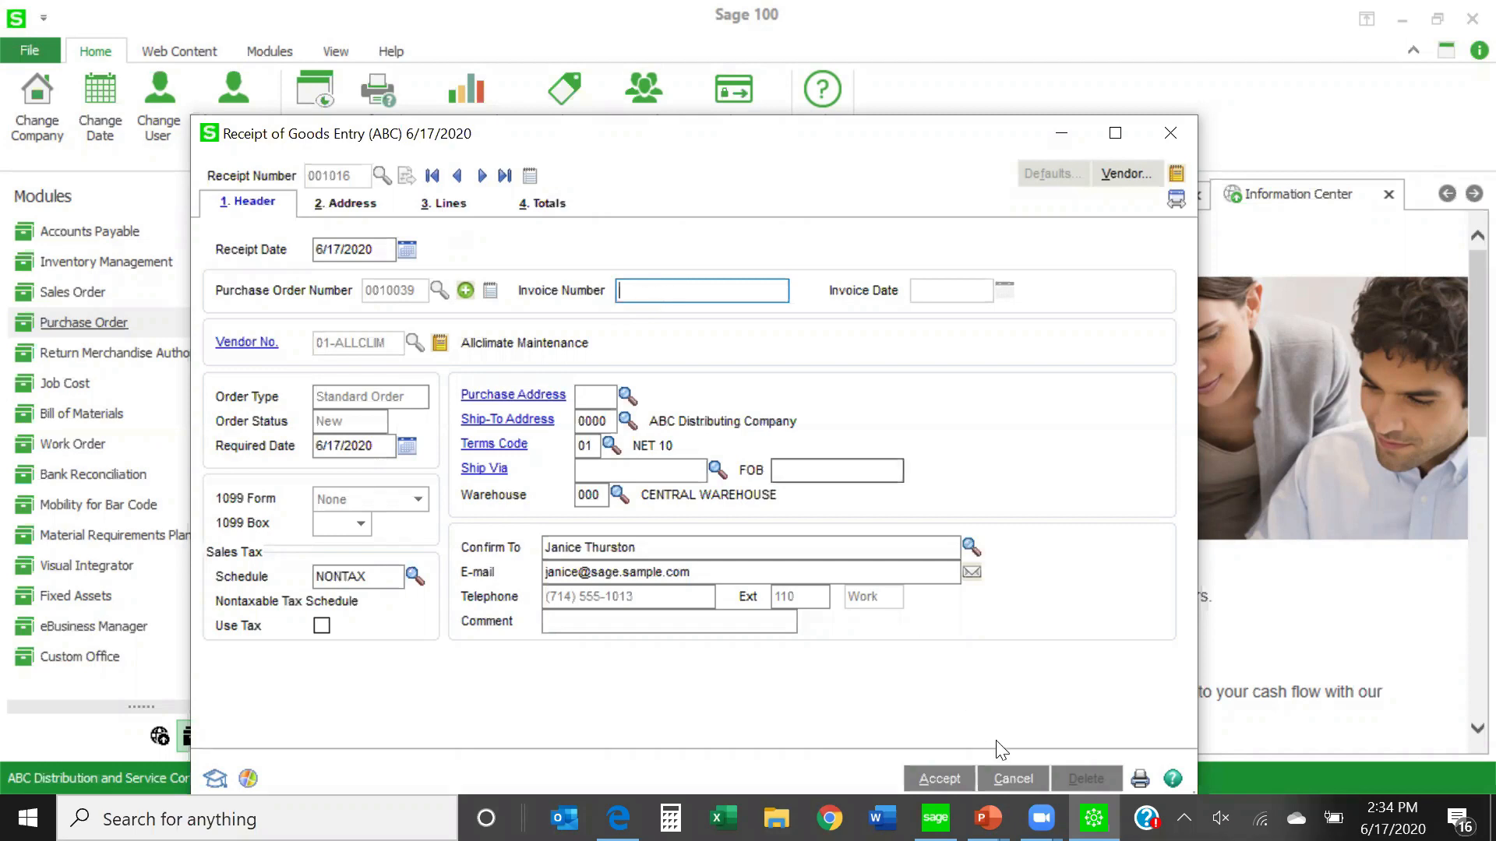
# - Cancel the Allclimate Maintenance goods receipt and close Receipt of Goods Entry
pyautogui.click(1006, 771)
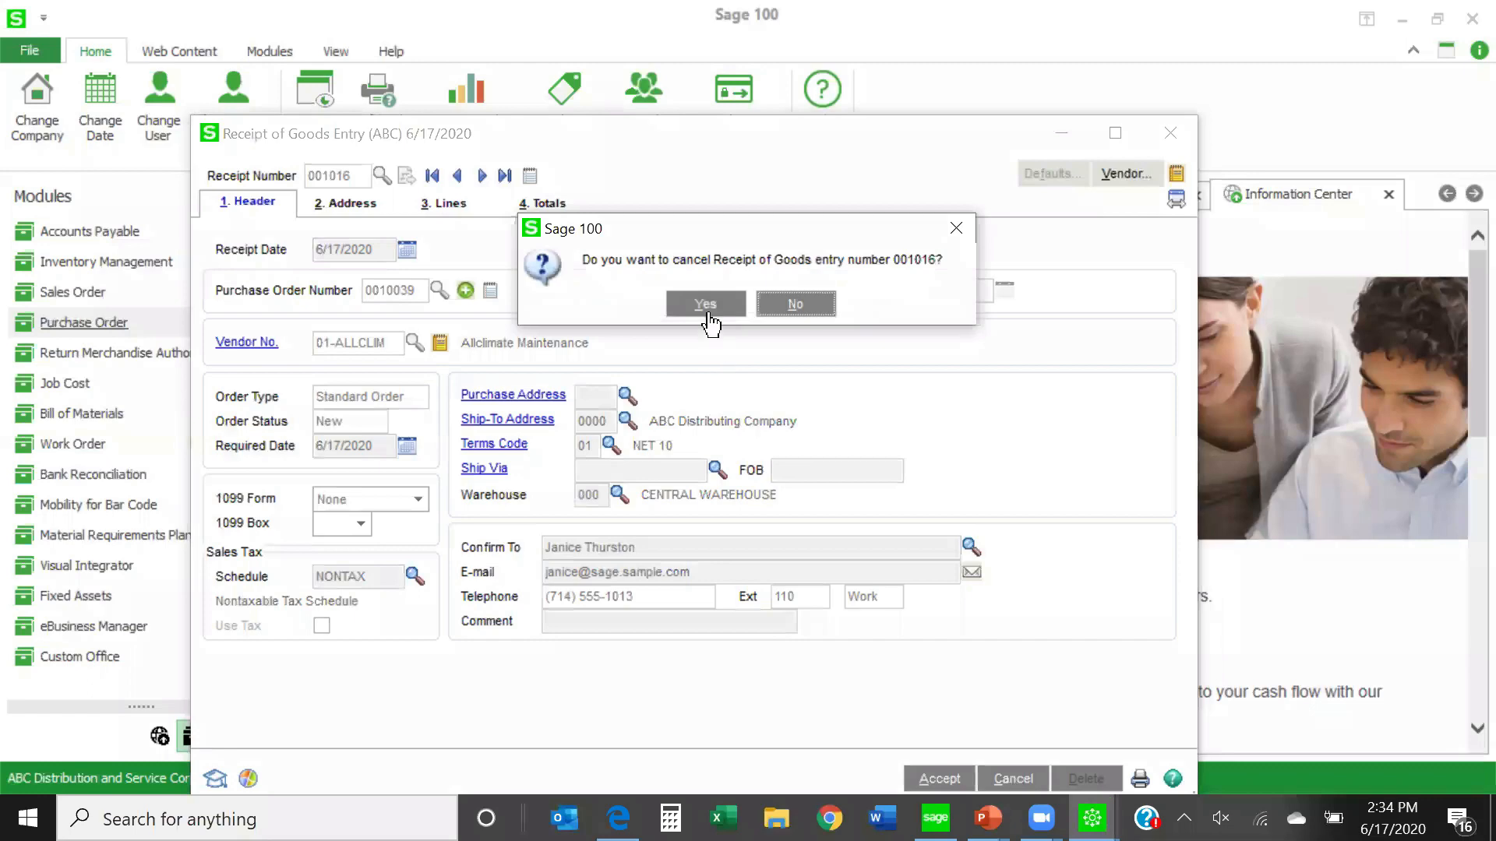
pyautogui.click(707, 306)
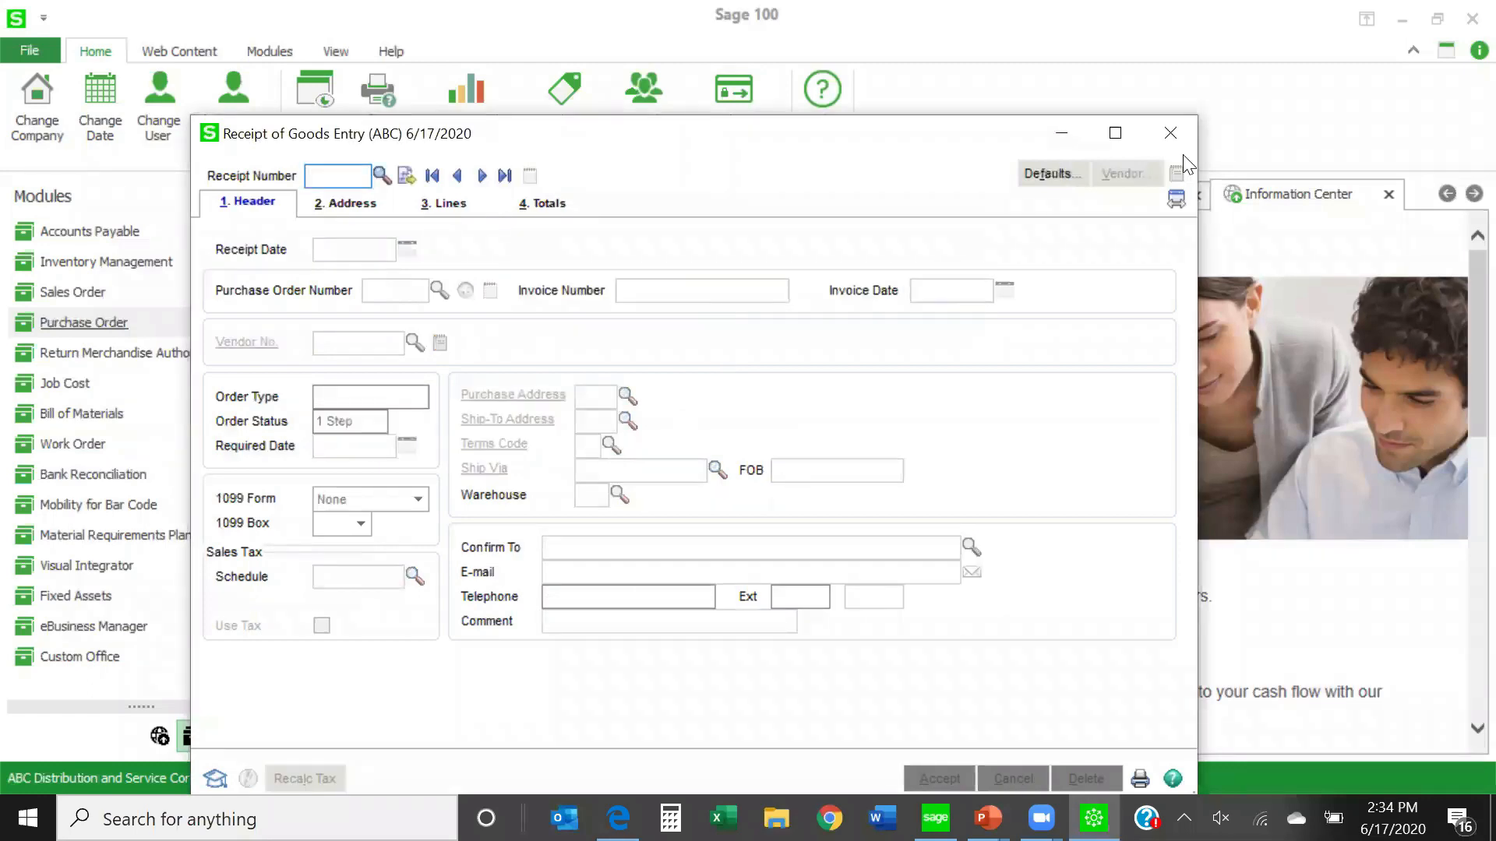
pyautogui.click(1171, 132)
# - Start a receipt of invoice with the next receipt number and load the last-listed Allclimate Maintenance purchase order into it
pyautogui.click(385, 434)
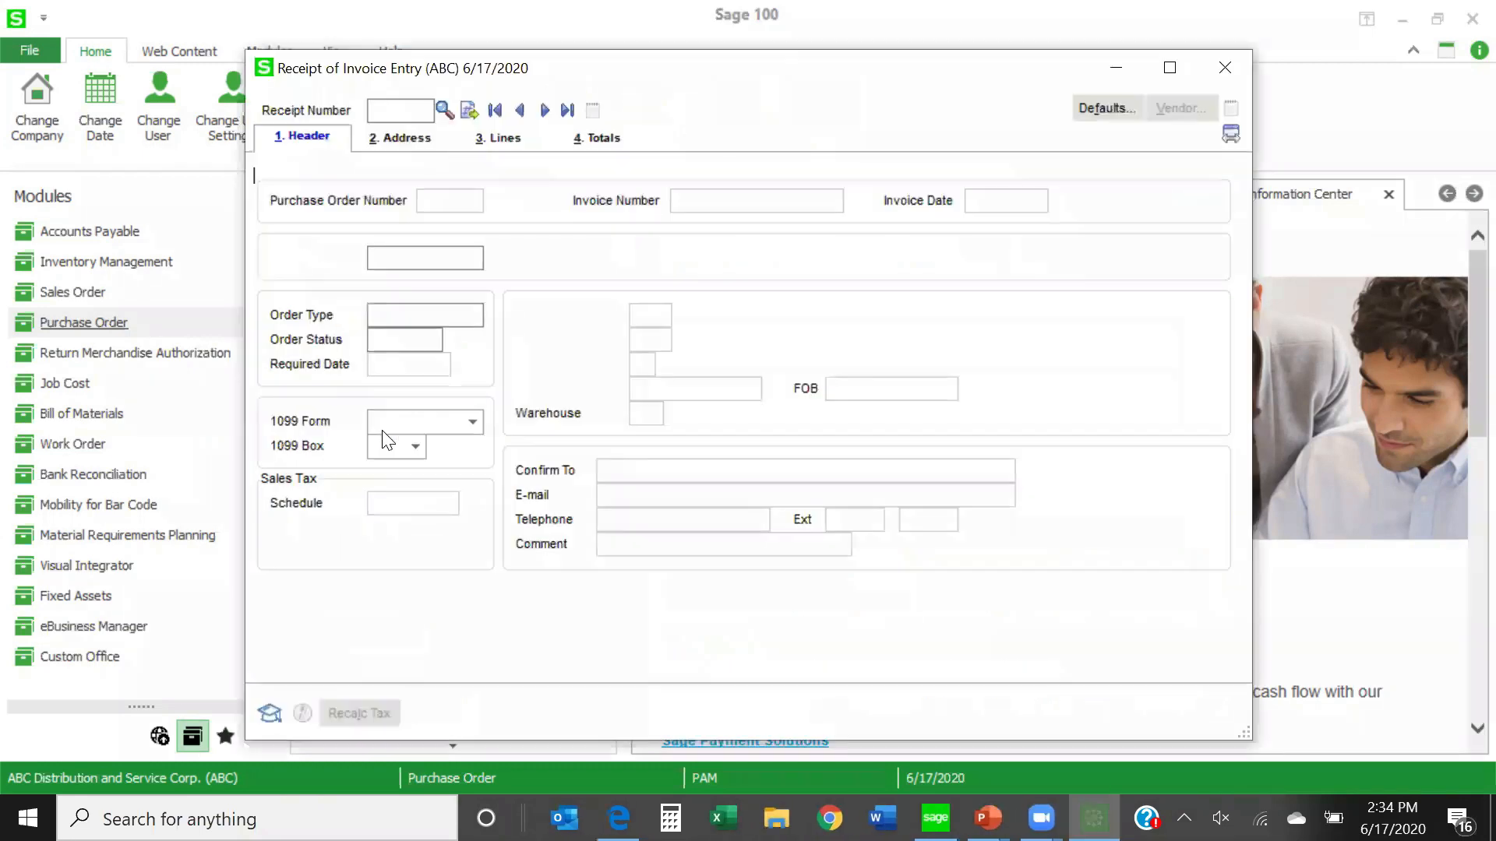
pyautogui.click(445, 109)
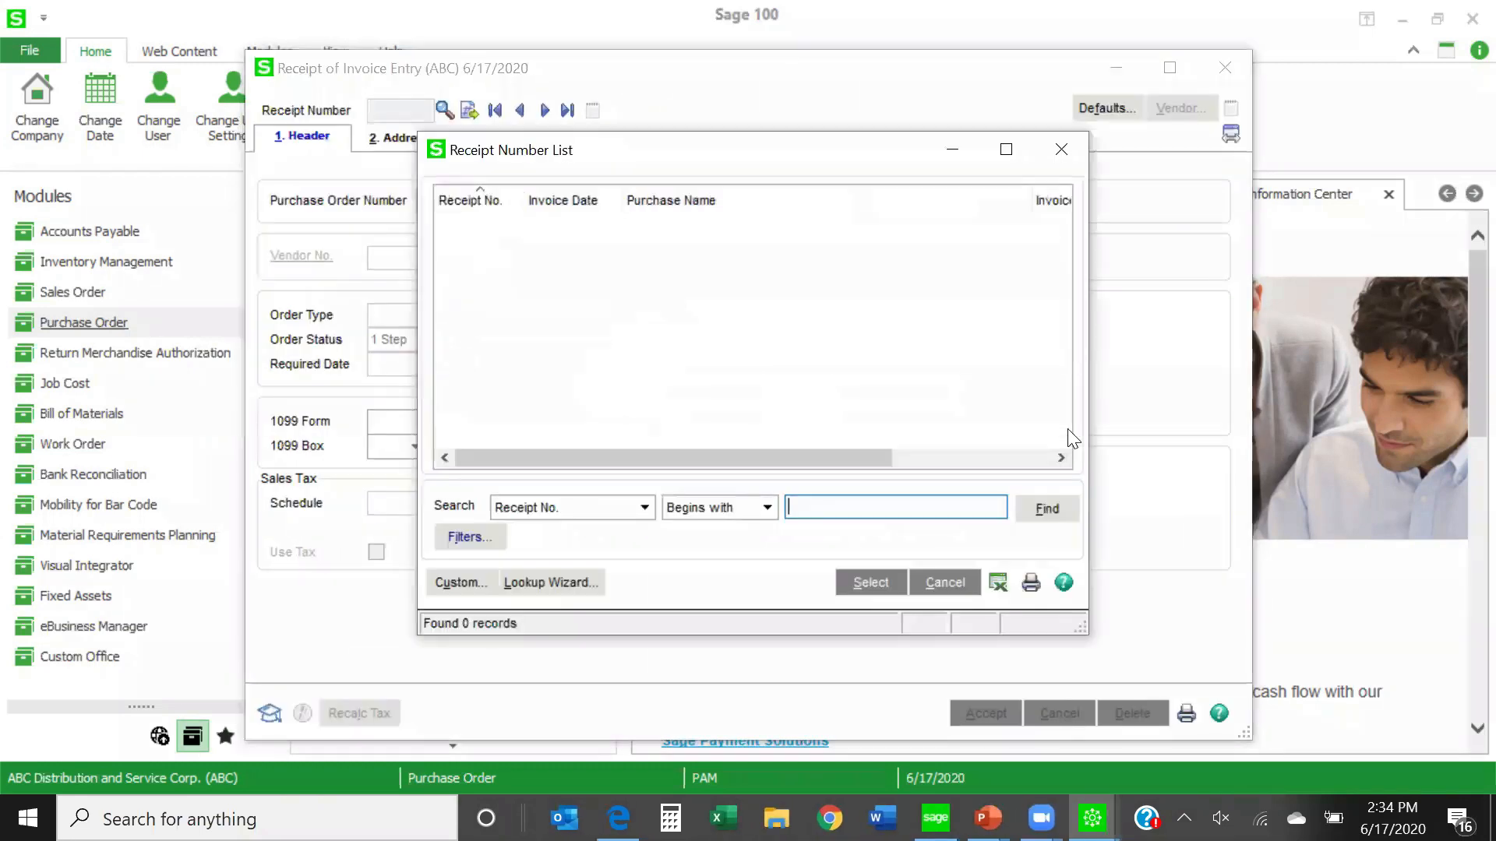
pyautogui.click(1051, 158)
pyautogui.click(469, 110)
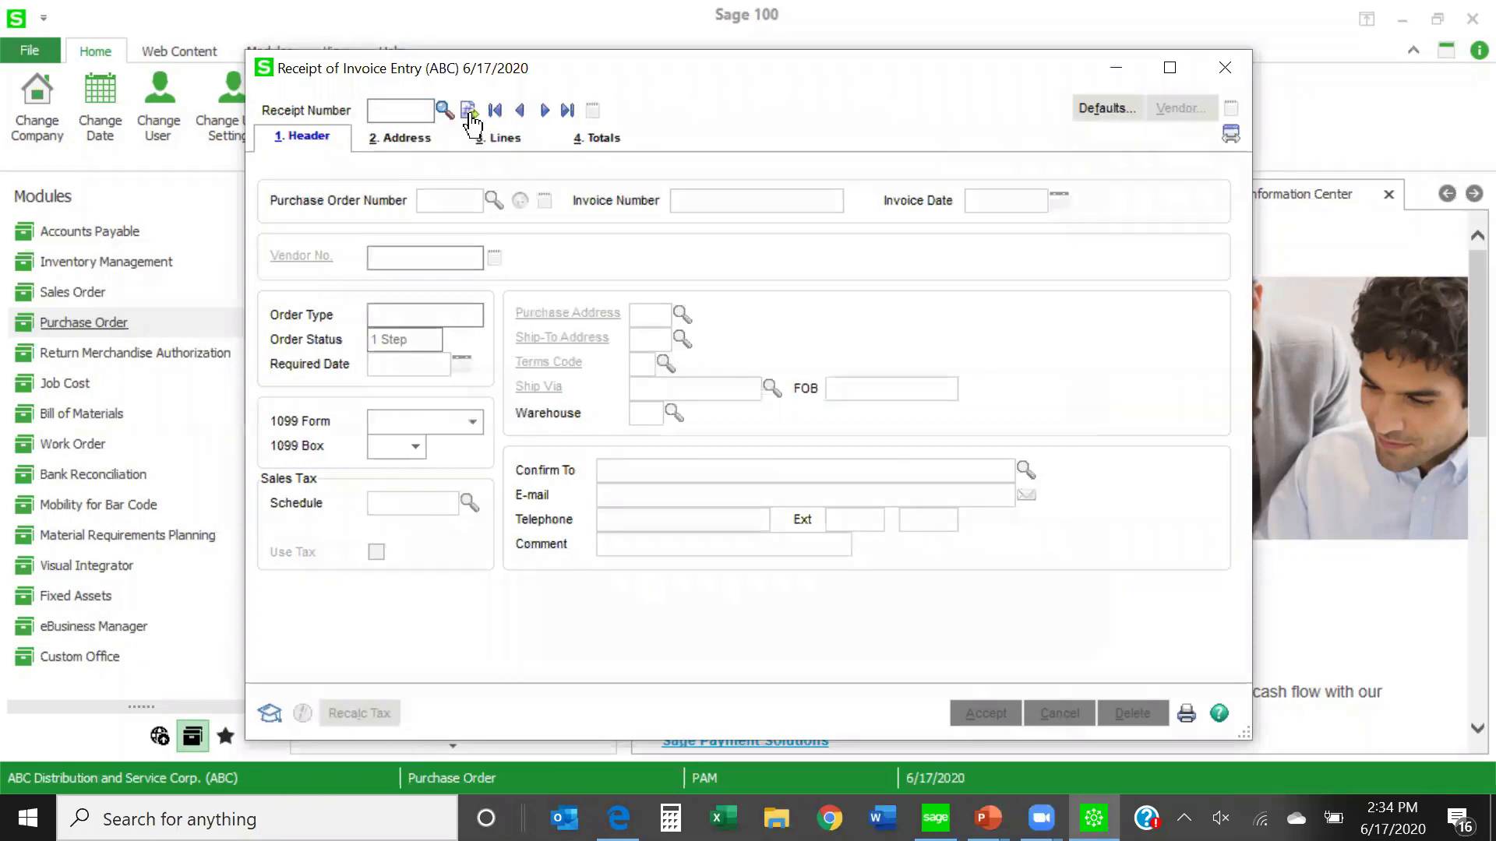
pyautogui.click(493, 200)
pyautogui.moveTo(1062, 275); pyautogui.dragTo(863, 417)
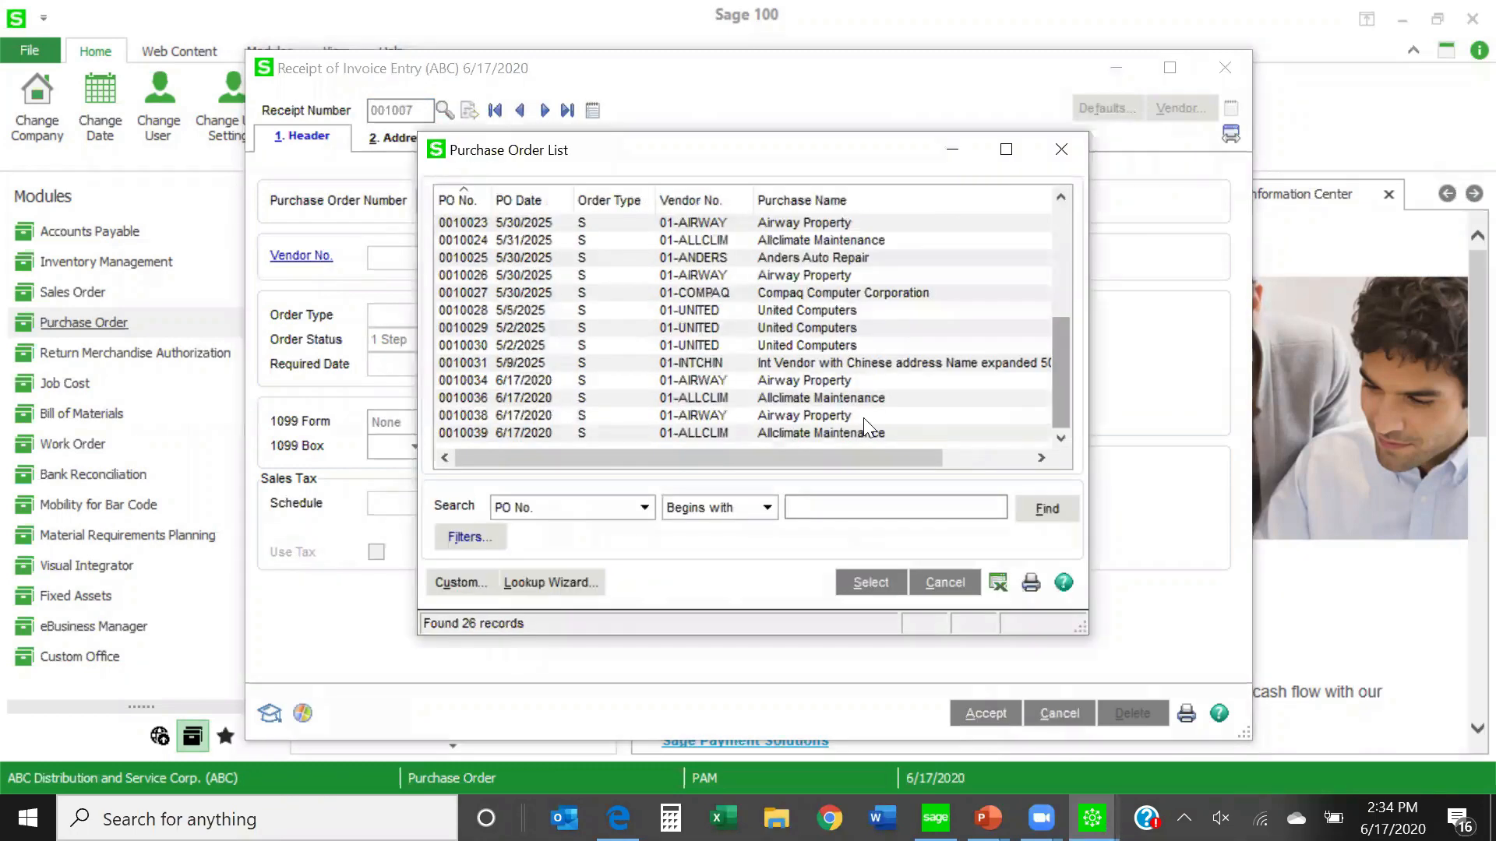
pyautogui.click(790, 432)
pyautogui.click(860, 582)
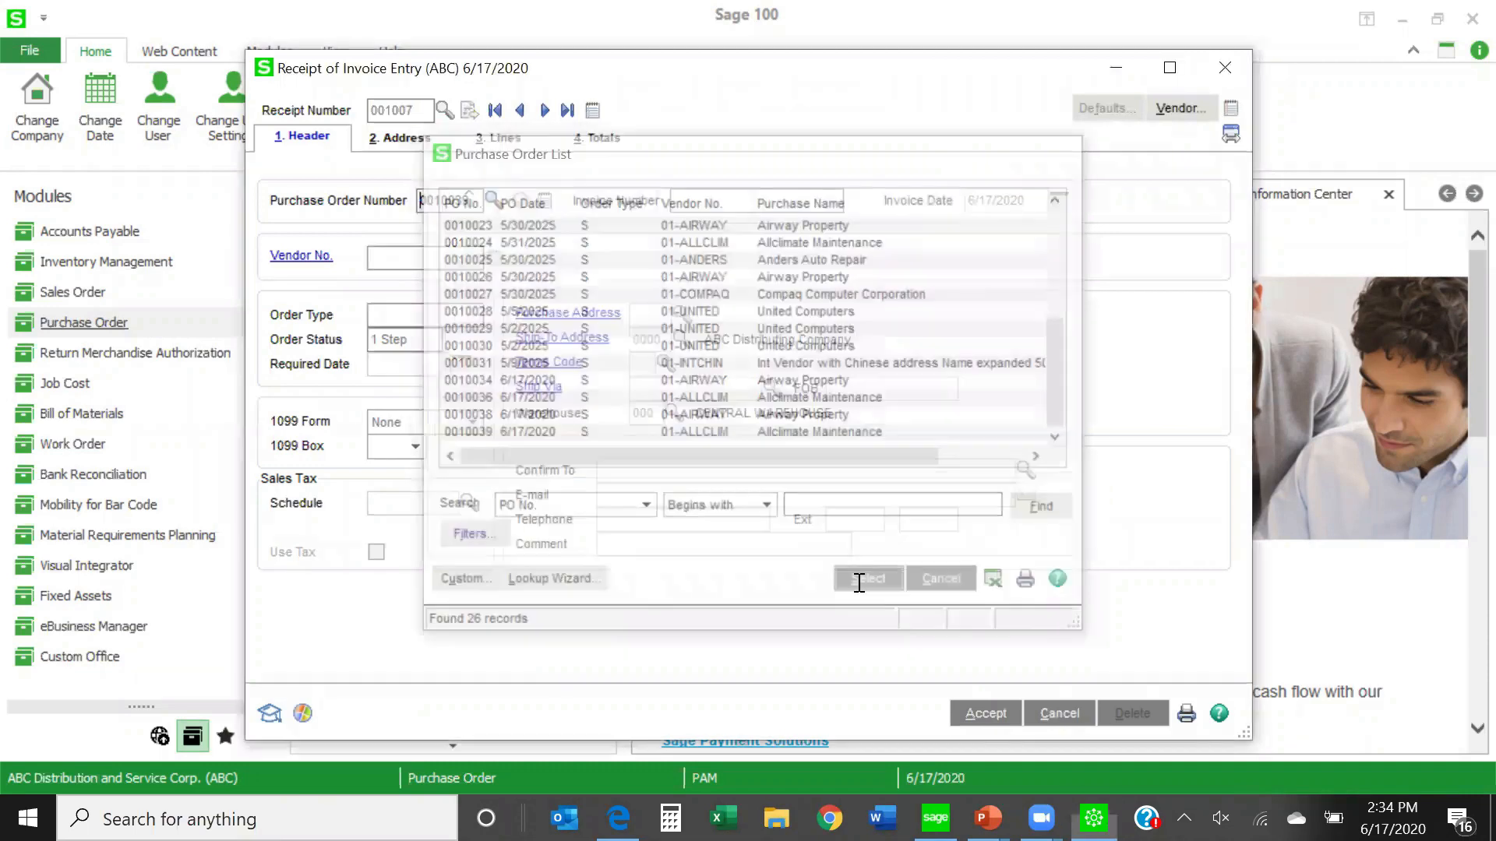
pyautogui.click(938, 628)
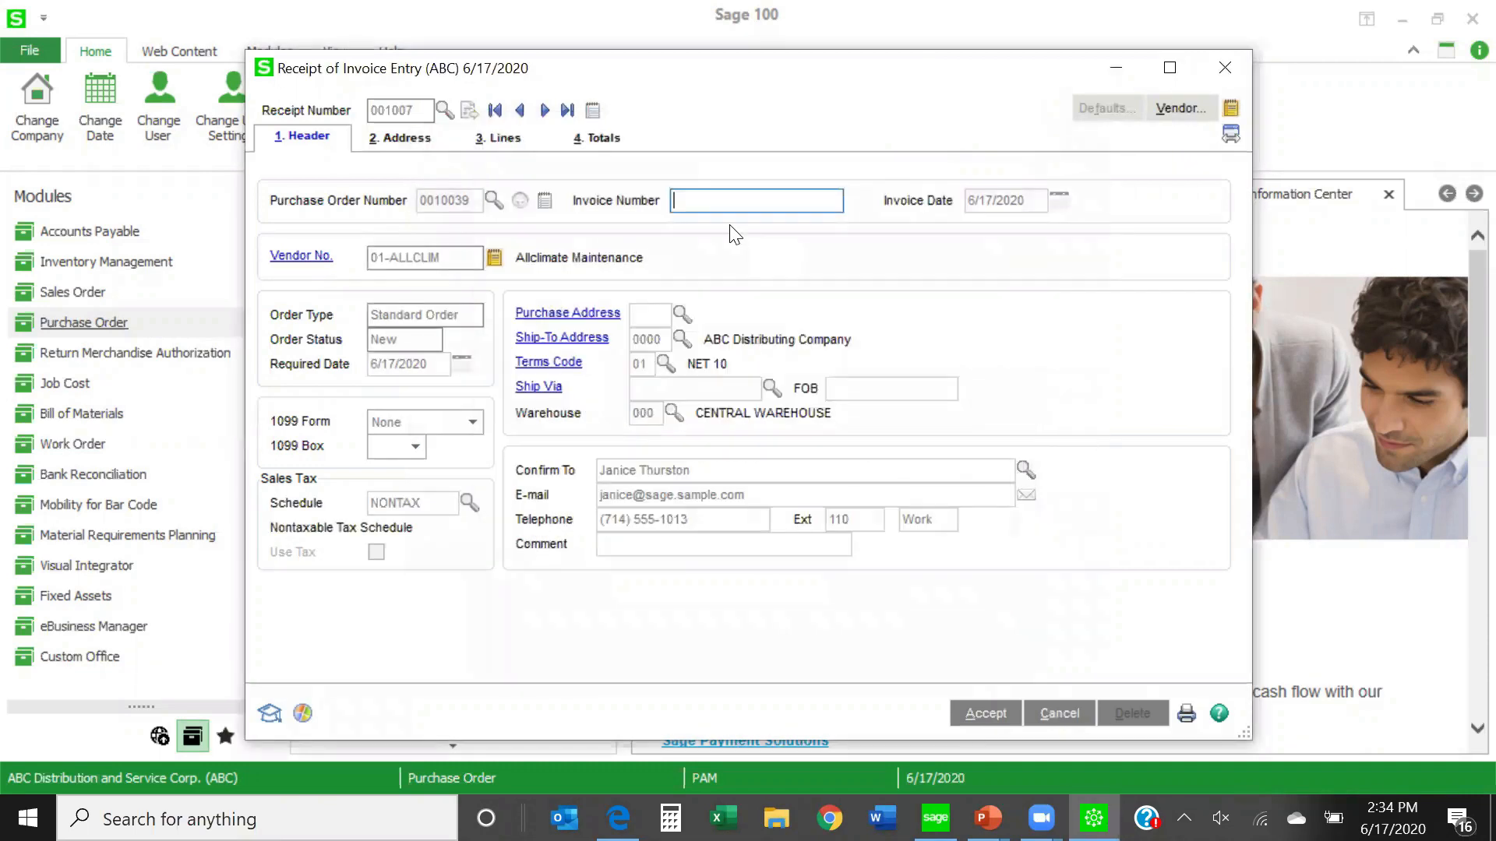
# - Cancel the Allclimate Maintenance invoice receipt without entering an invoice number
pyautogui.click(701, 197)
pyautogui.click(1224, 66)
pyautogui.click(653, 306)
pyautogui.click(748, 304)
pyautogui.click(1059, 713)
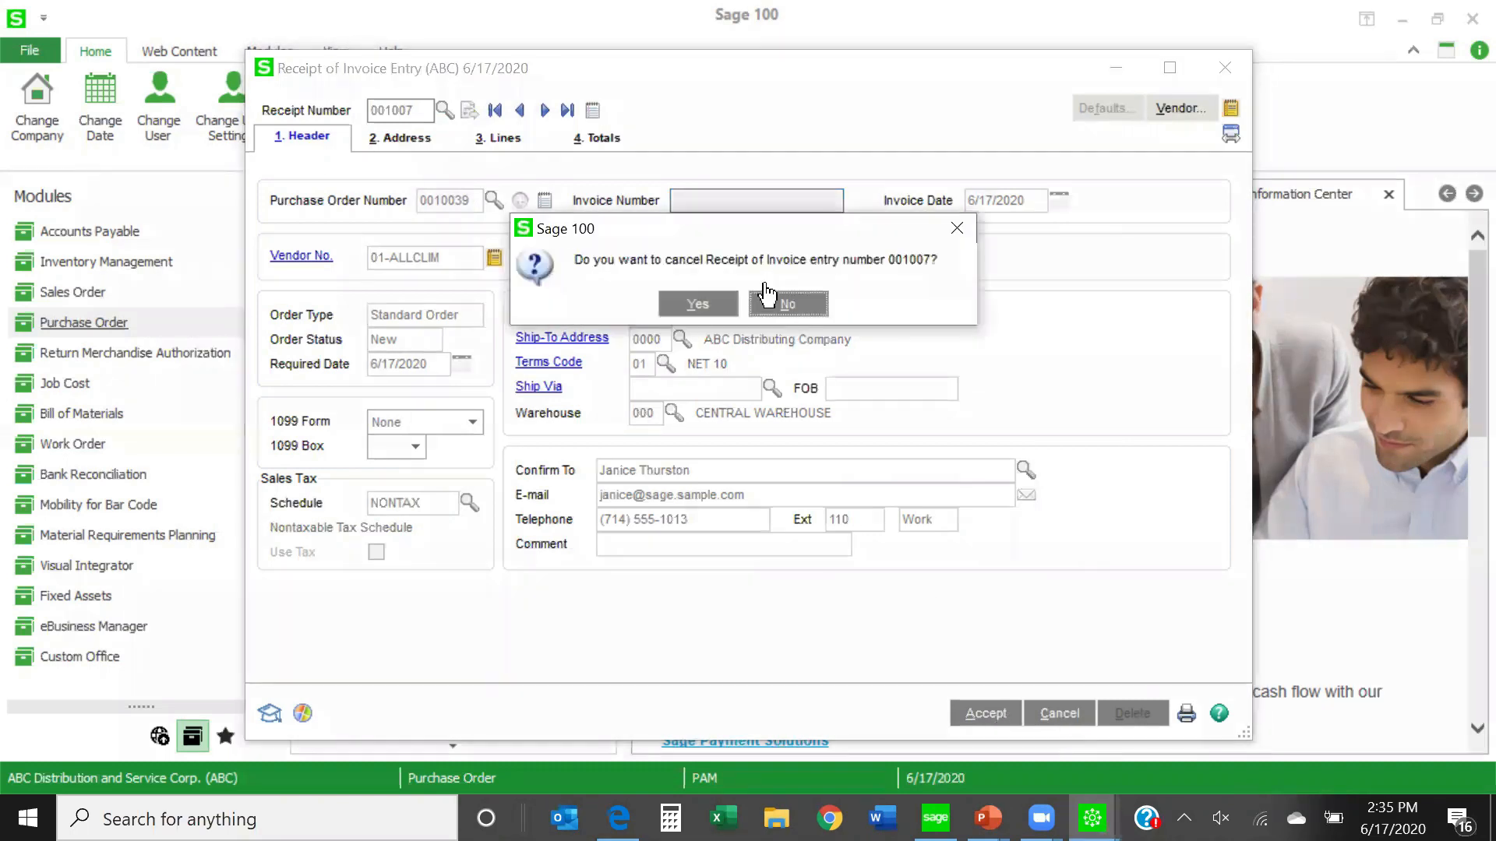
pyautogui.click(698, 304)
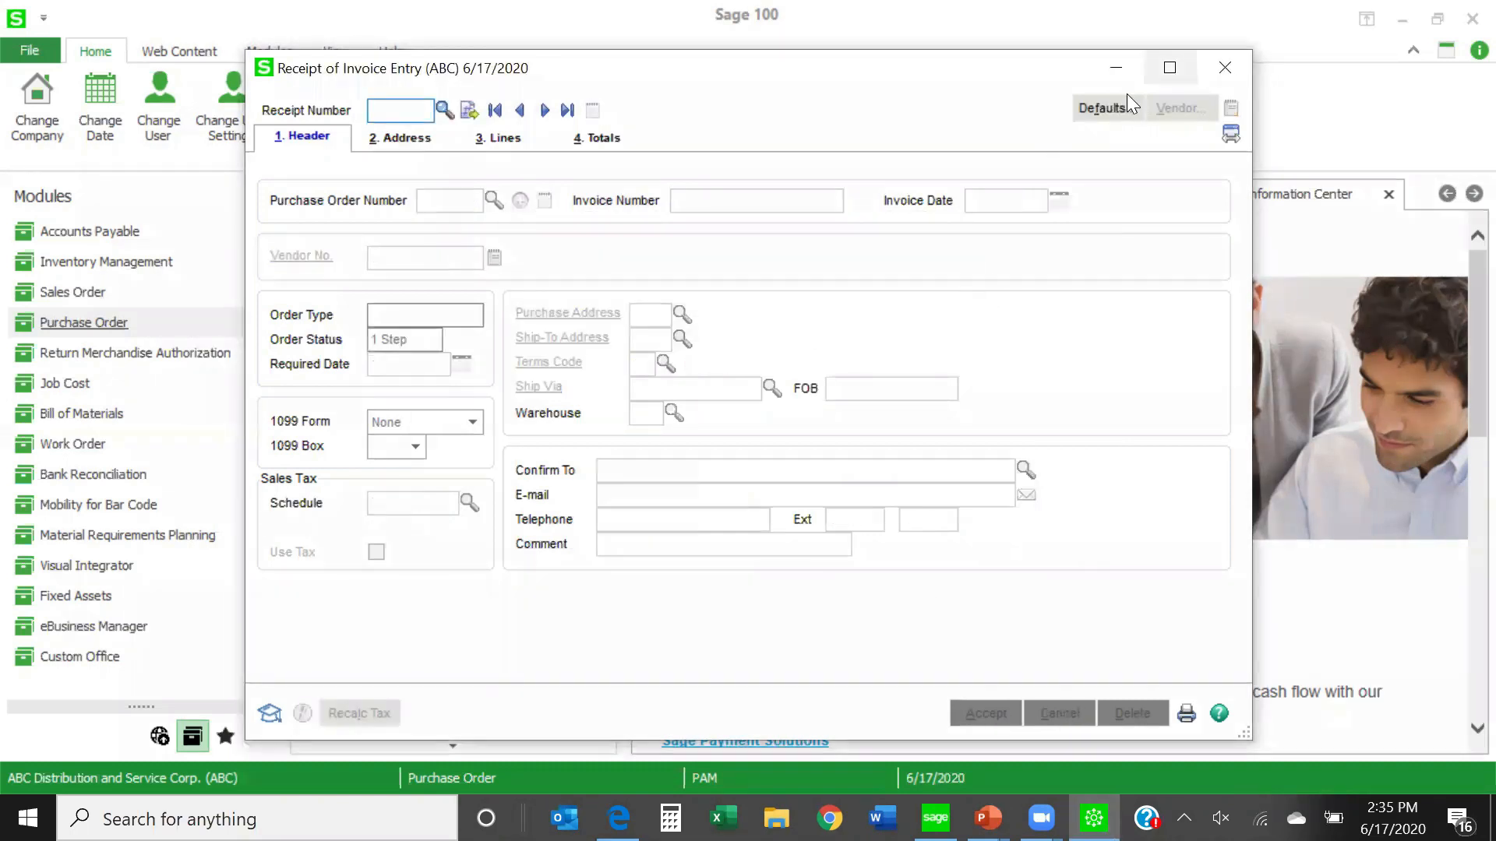
# - Close Receipt of Invoice Entry and open the Purchases Clearing Report among the Purchase Order period-end tasks
pyautogui.click(1227, 65)
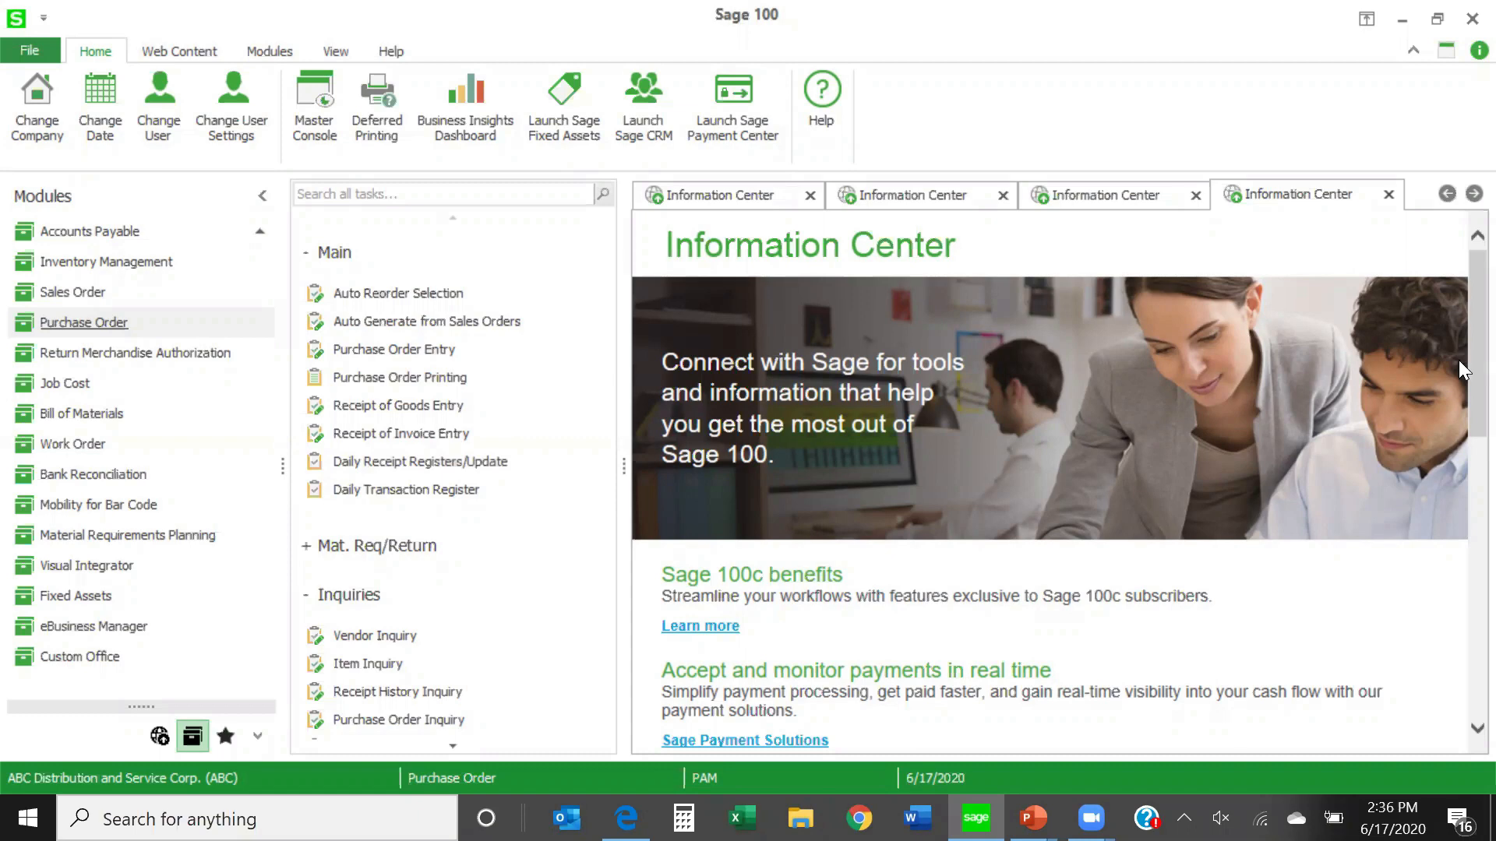
pyautogui.scroll(-1, 1458, 352)
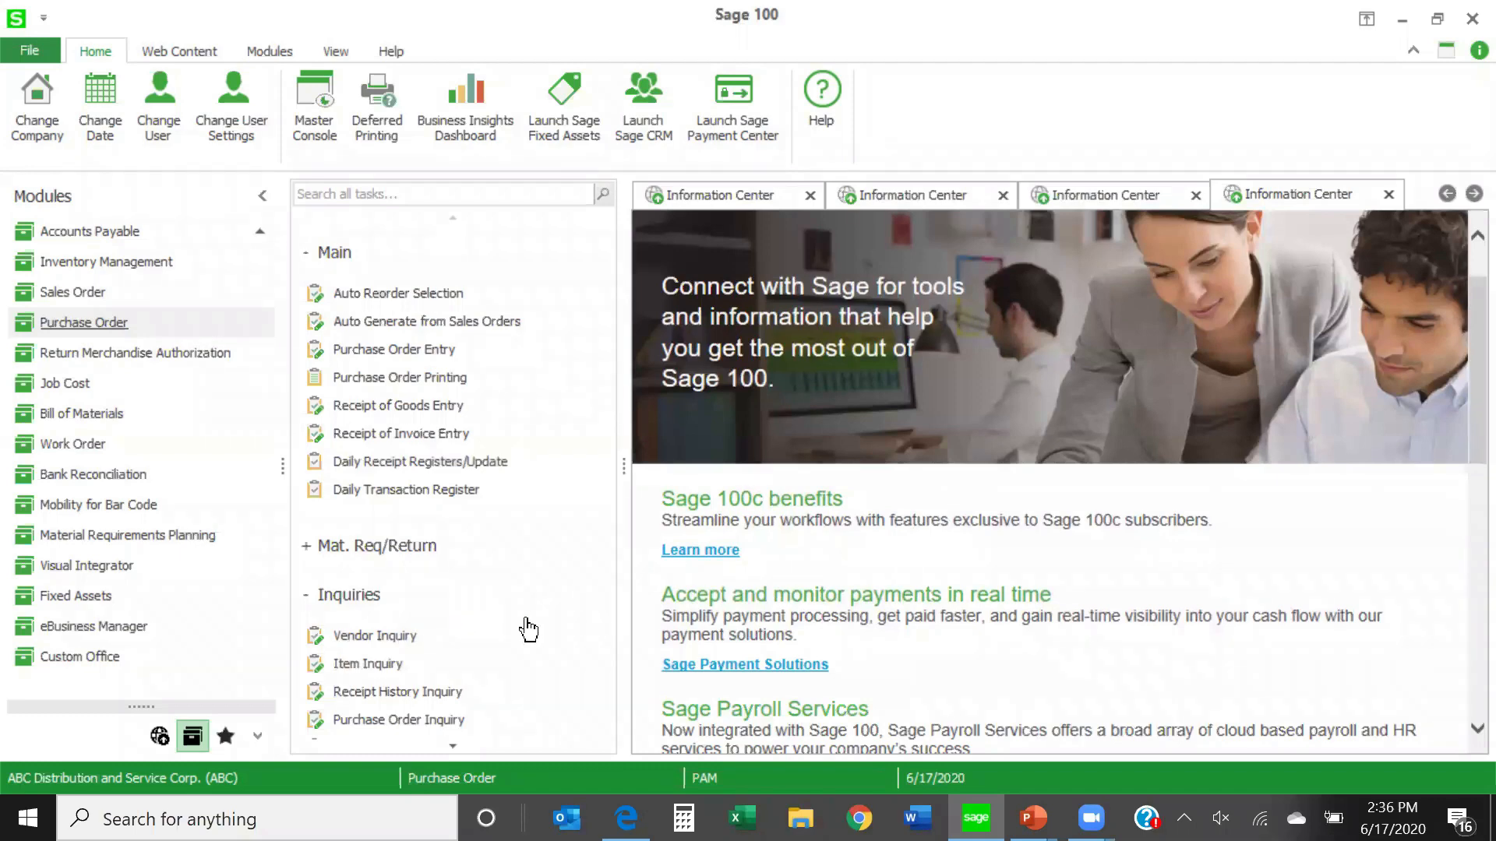
pyautogui.scroll(-2, 523, 631)
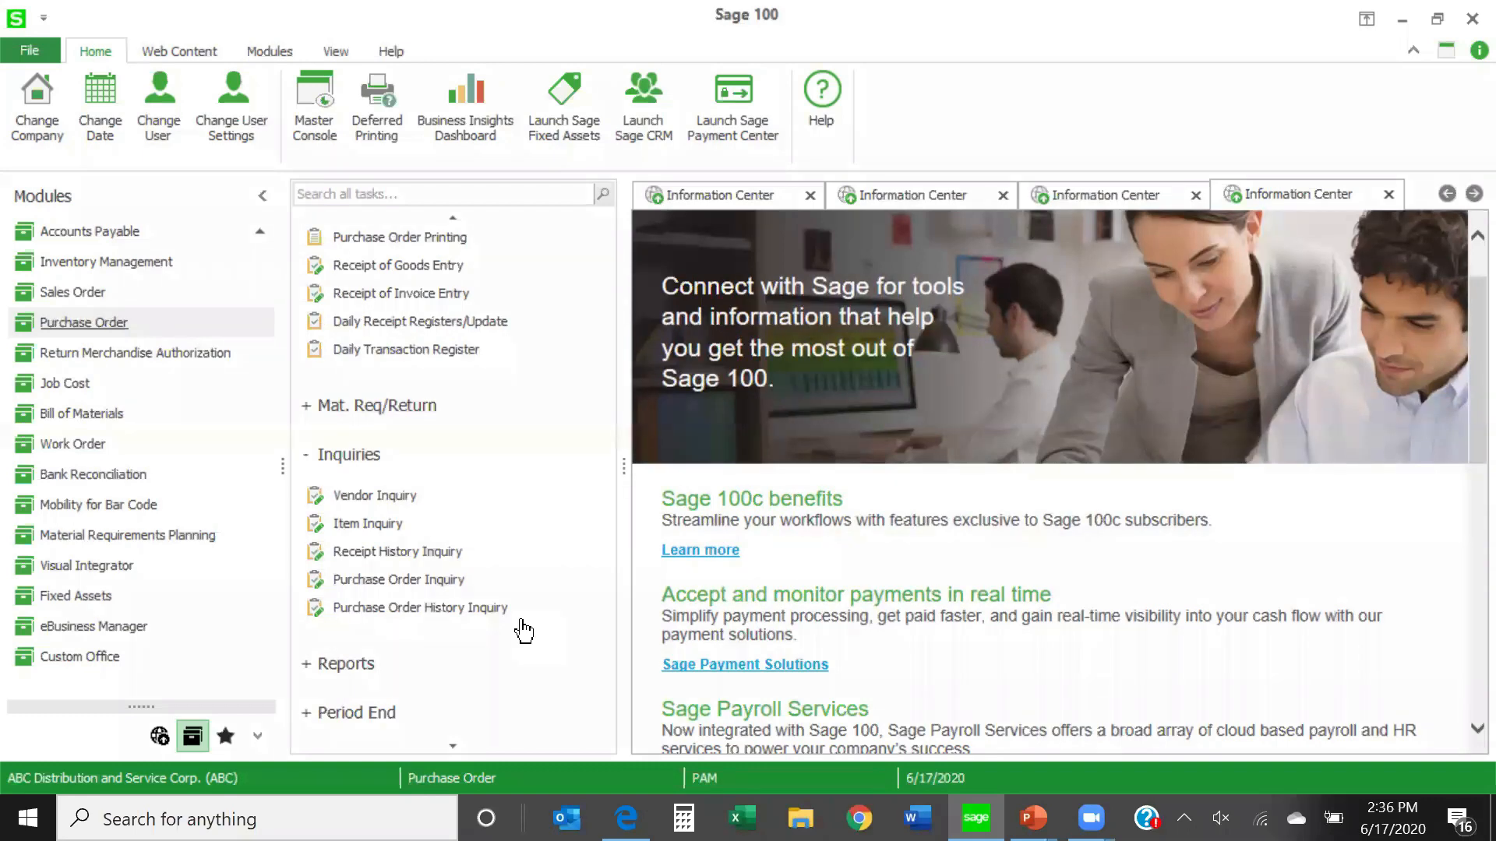
pyautogui.scroll(-2, 524, 631)
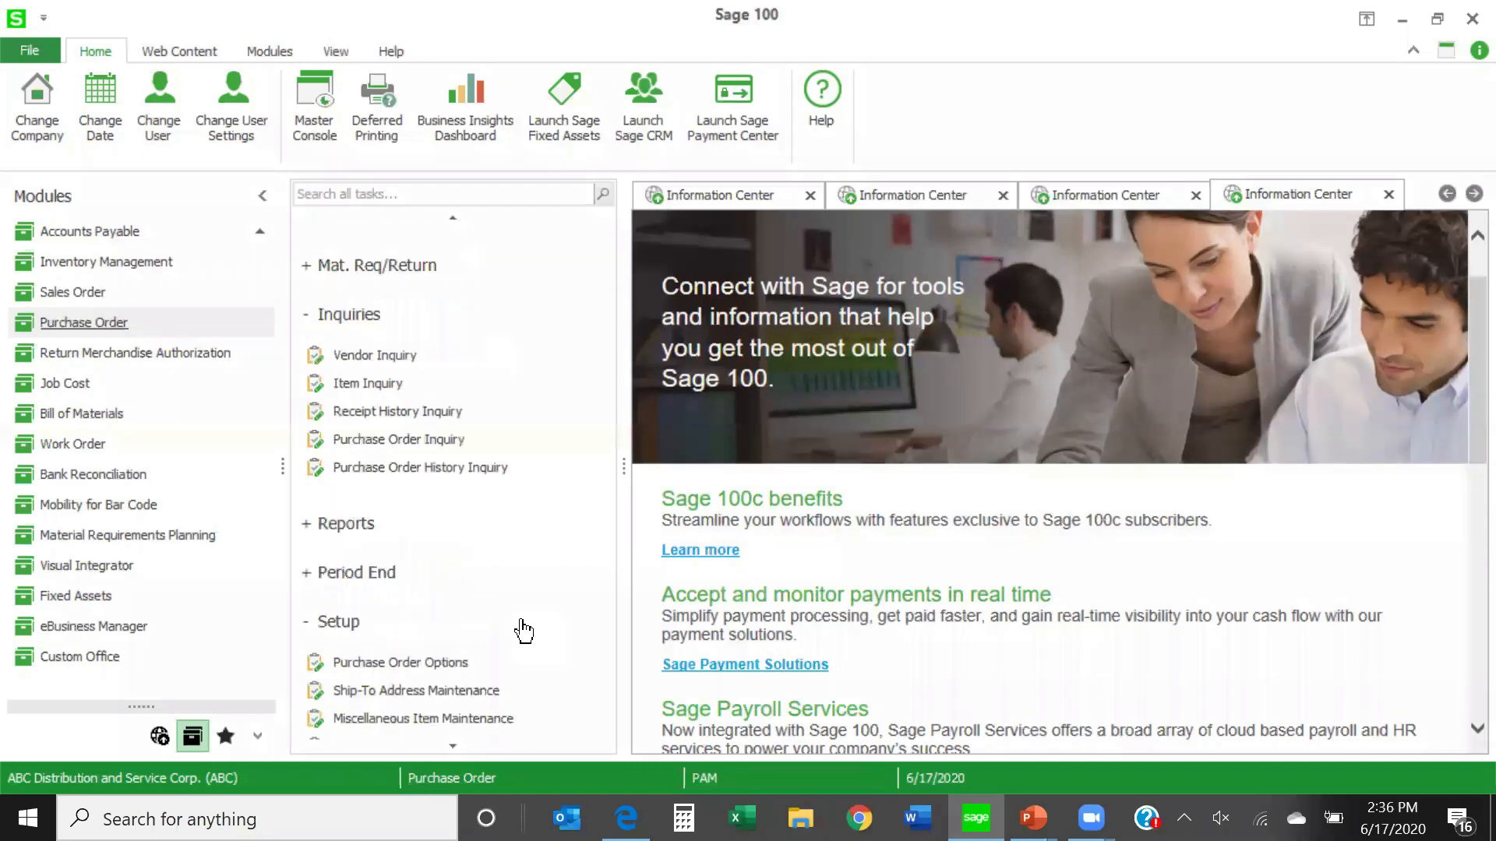
pyautogui.click(307, 574)
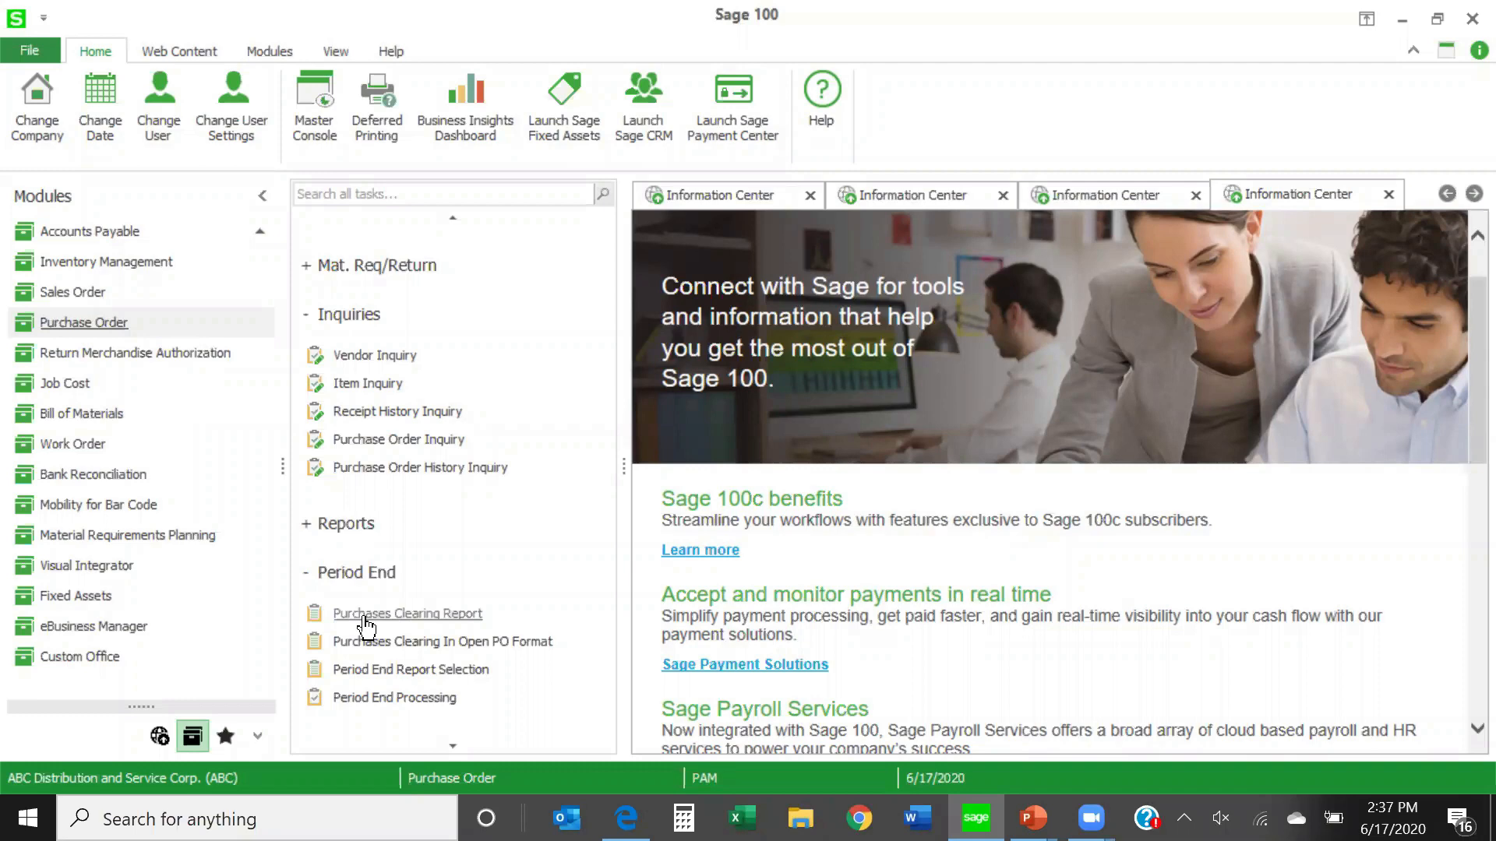
pyautogui.click(365, 619)
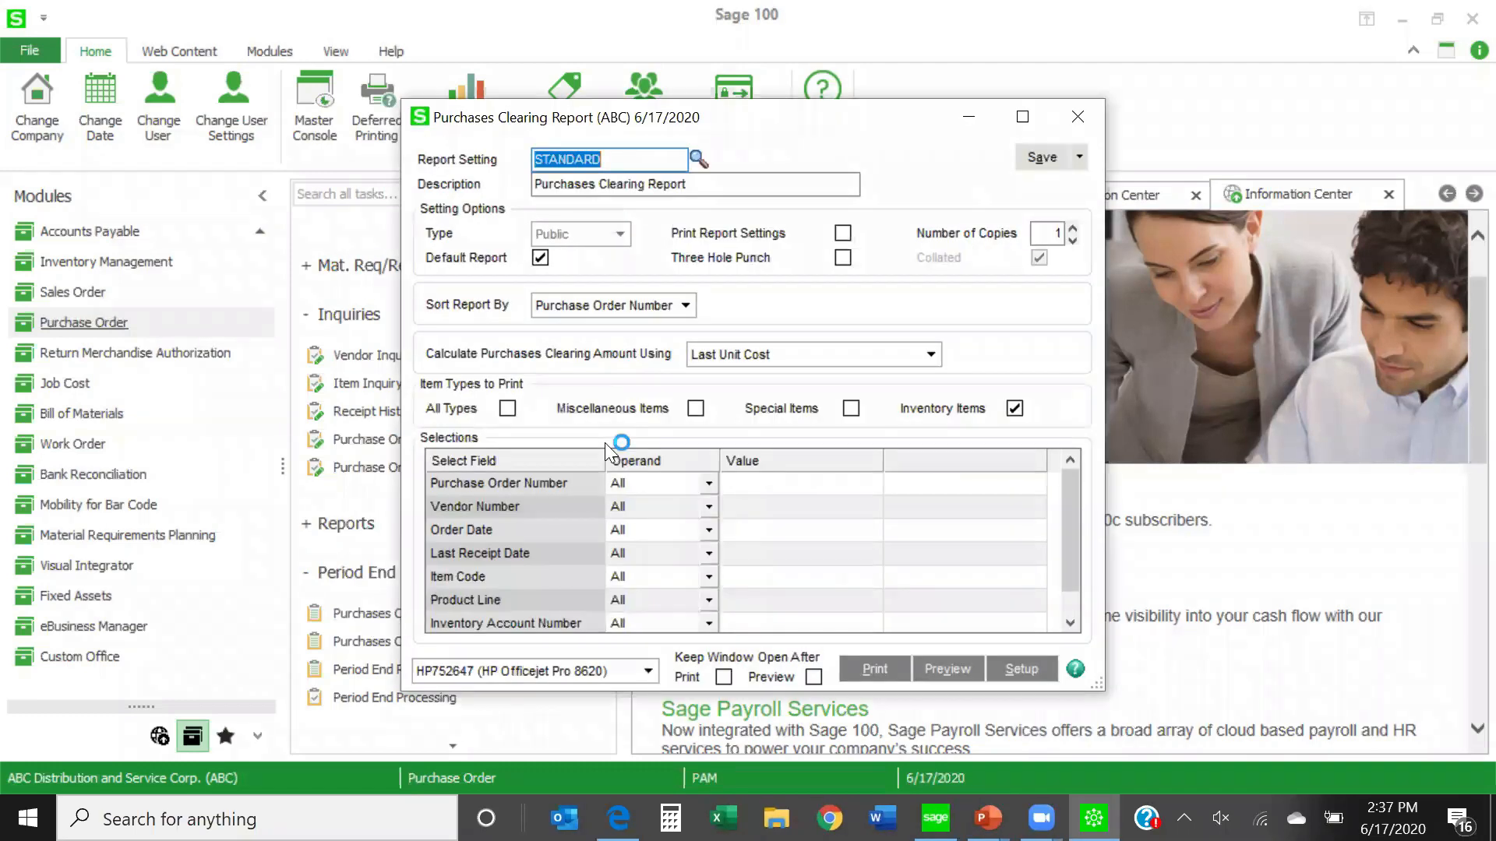
# - Preview the Purchases Clearing Report with the clearing amount calculated using Net Amount Received - Amount Invoiced, and enlarge the preview to full screen
pyautogui.click(931, 355)
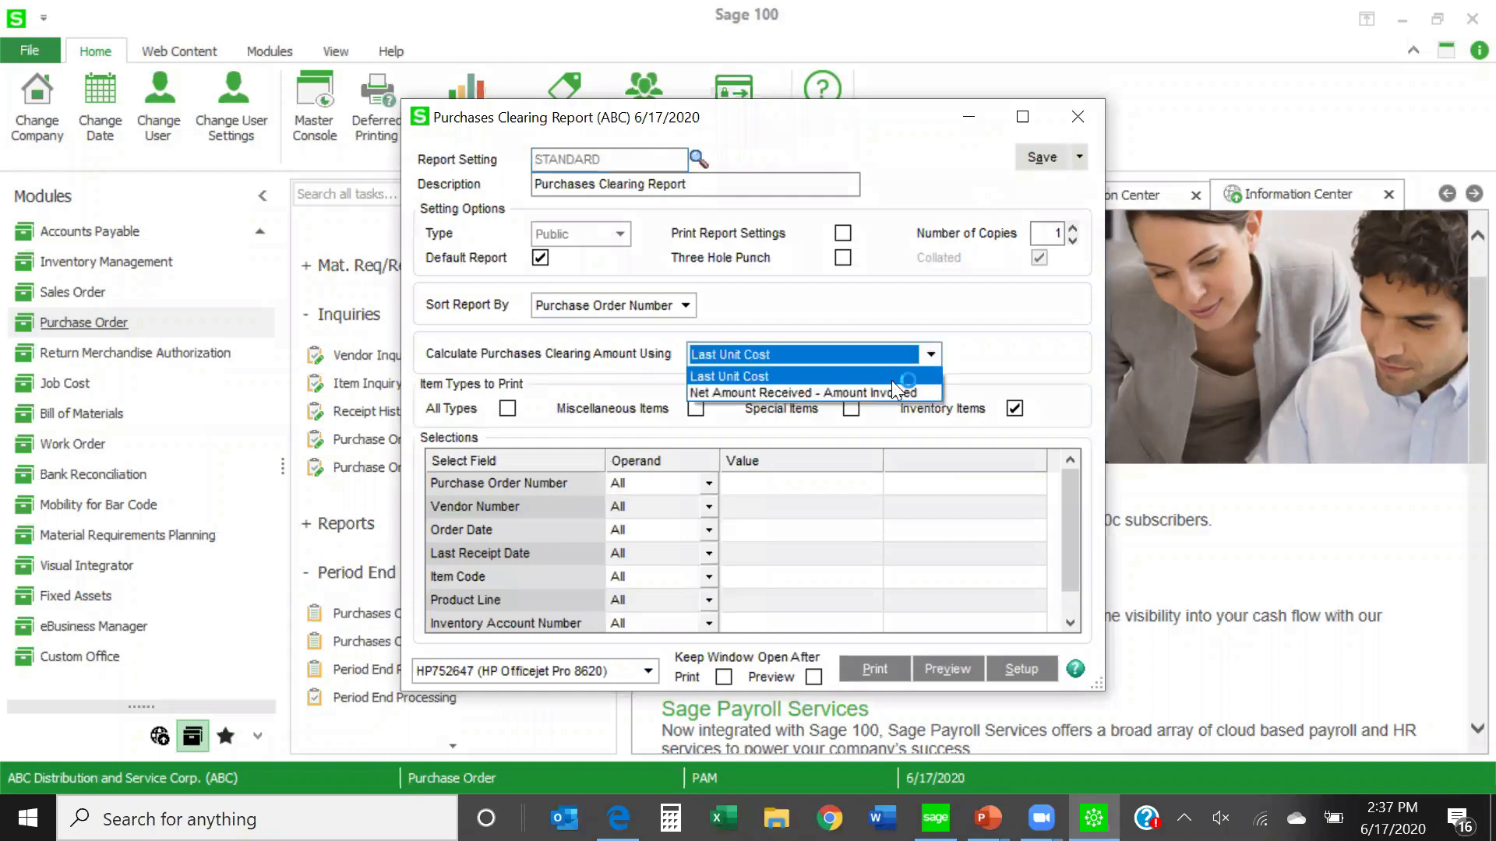
pyautogui.click(877, 392)
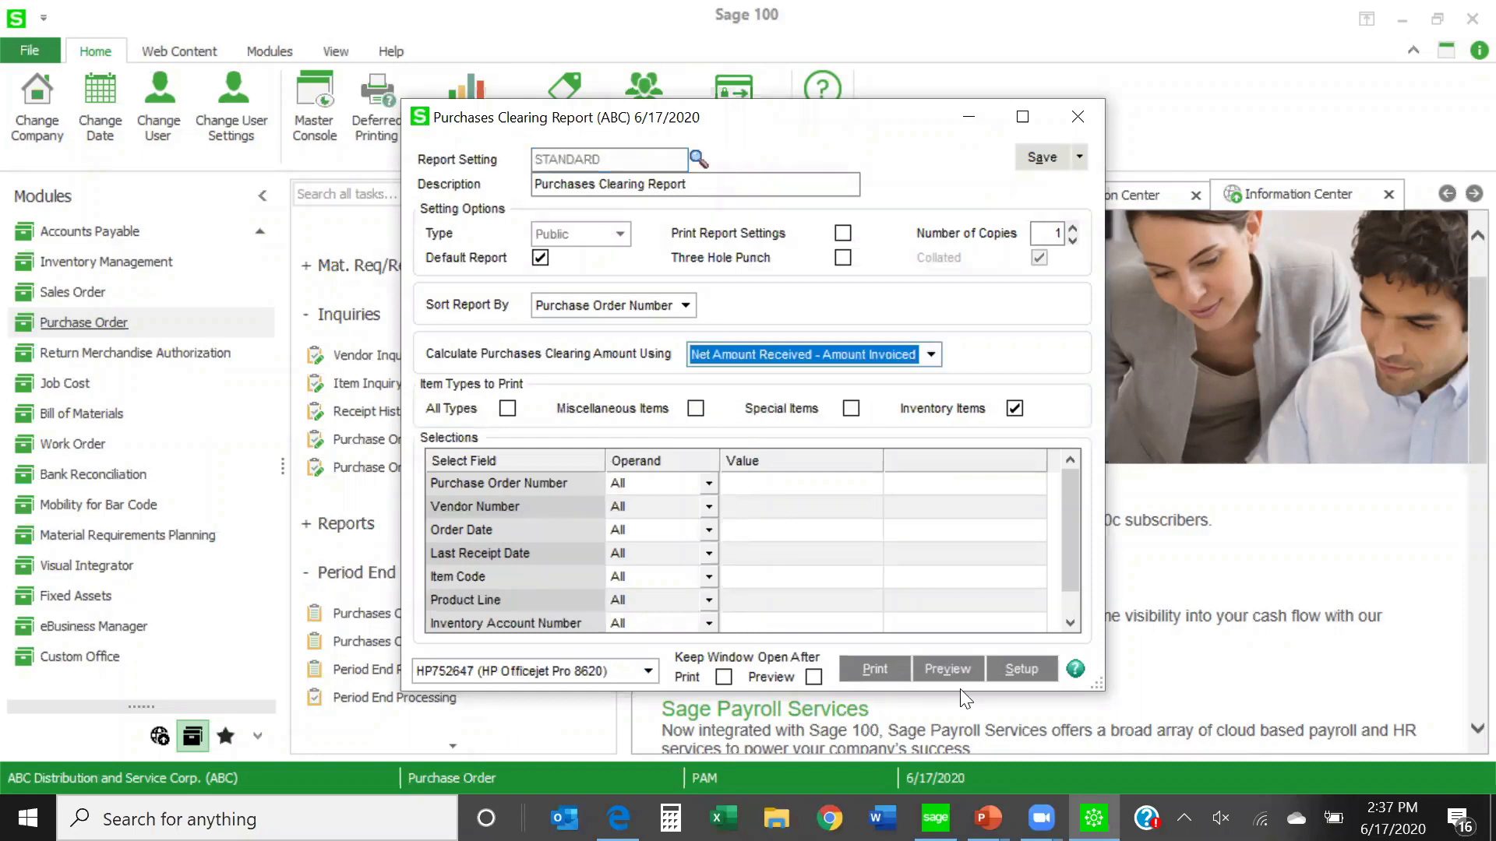
pyautogui.click(948, 670)
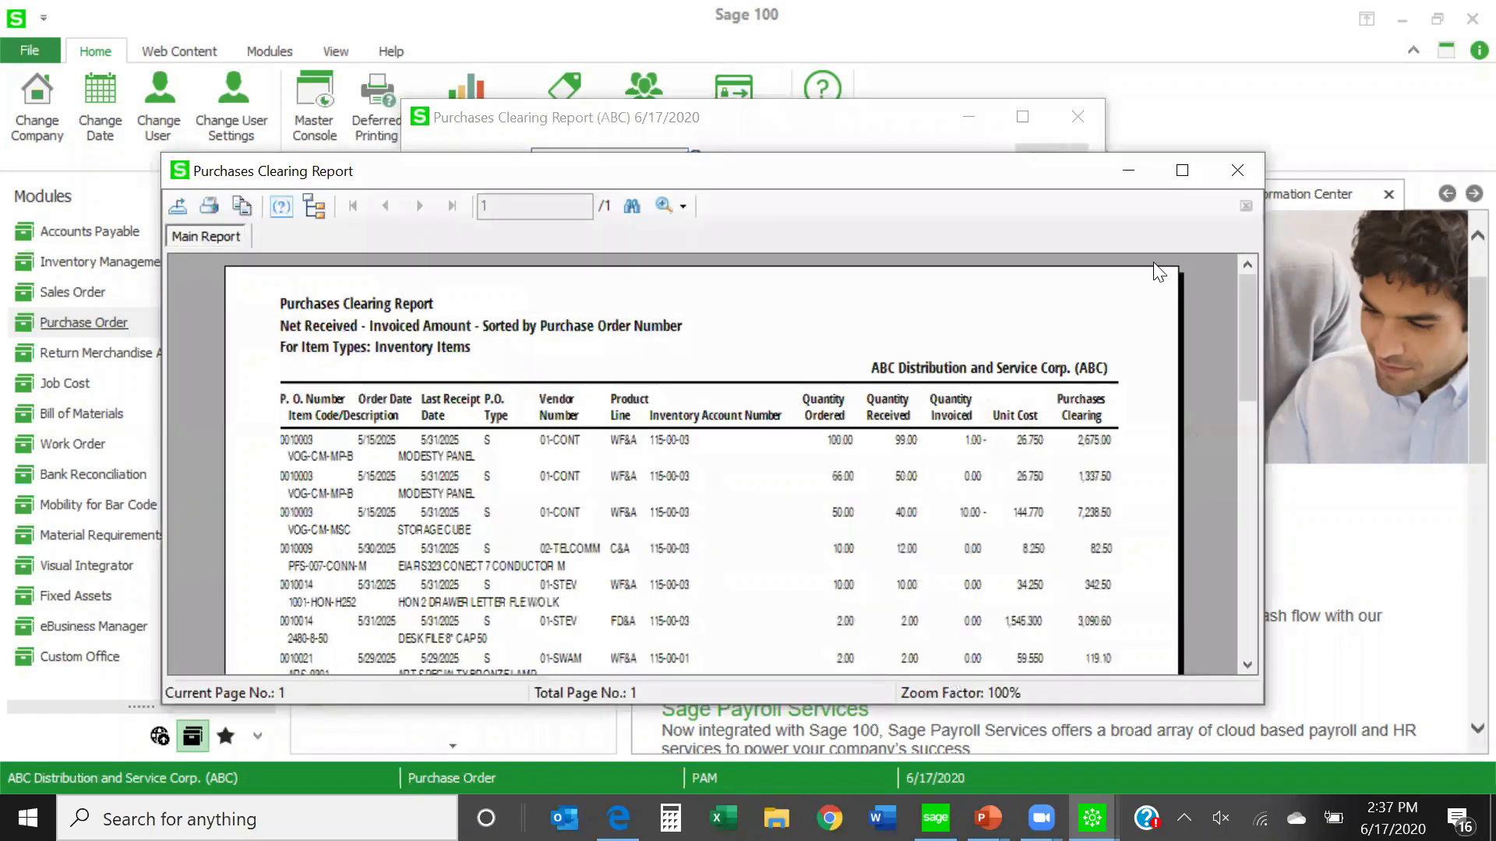
pyautogui.click(1182, 170)
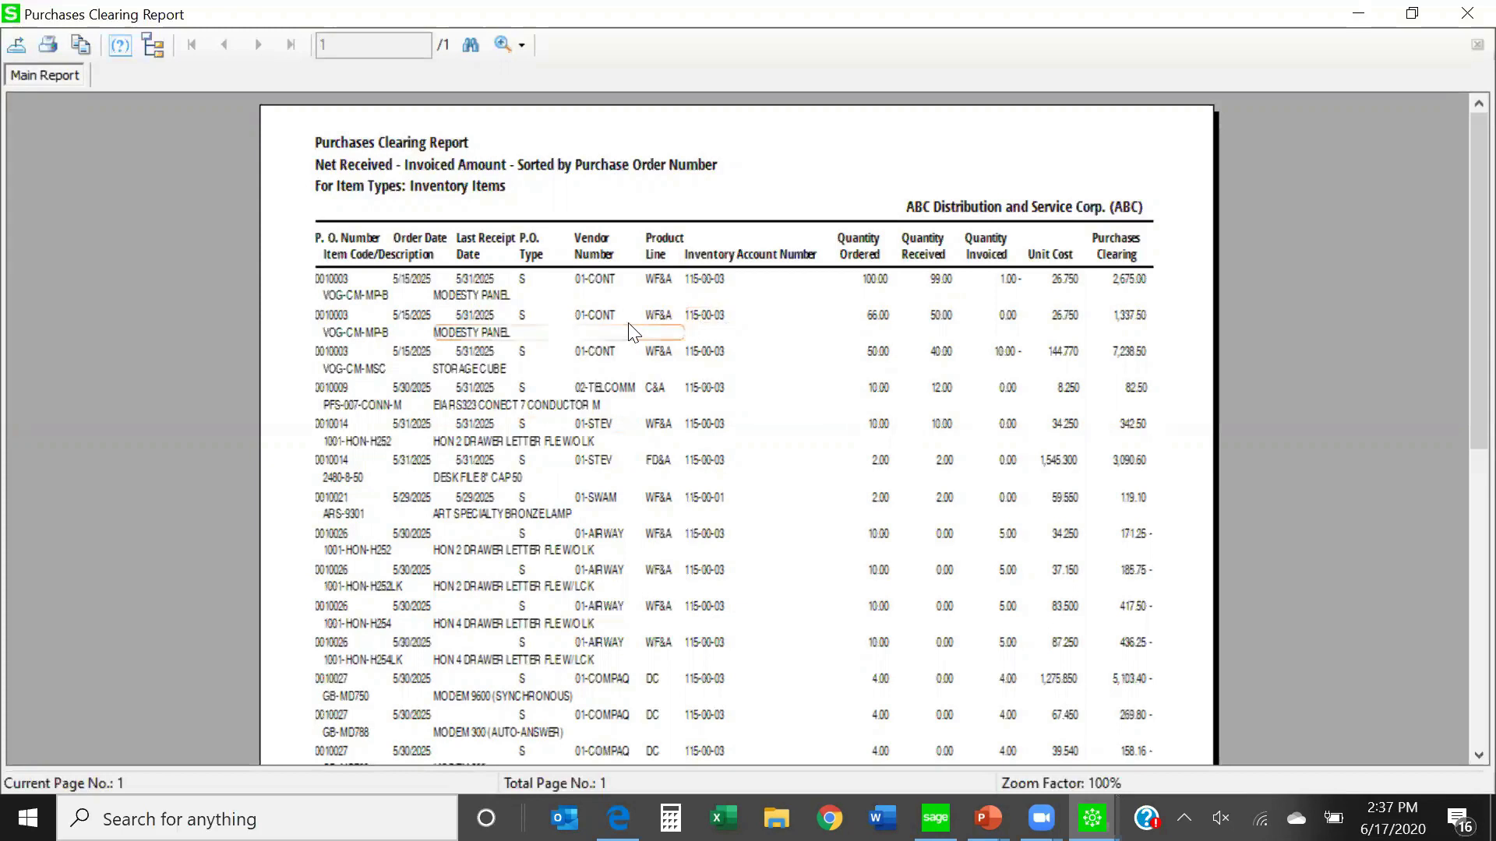
# - Examine the vendors, quantities and report total in the Purchases Clearing Report, and close the preview
pyautogui.click(596, 318)
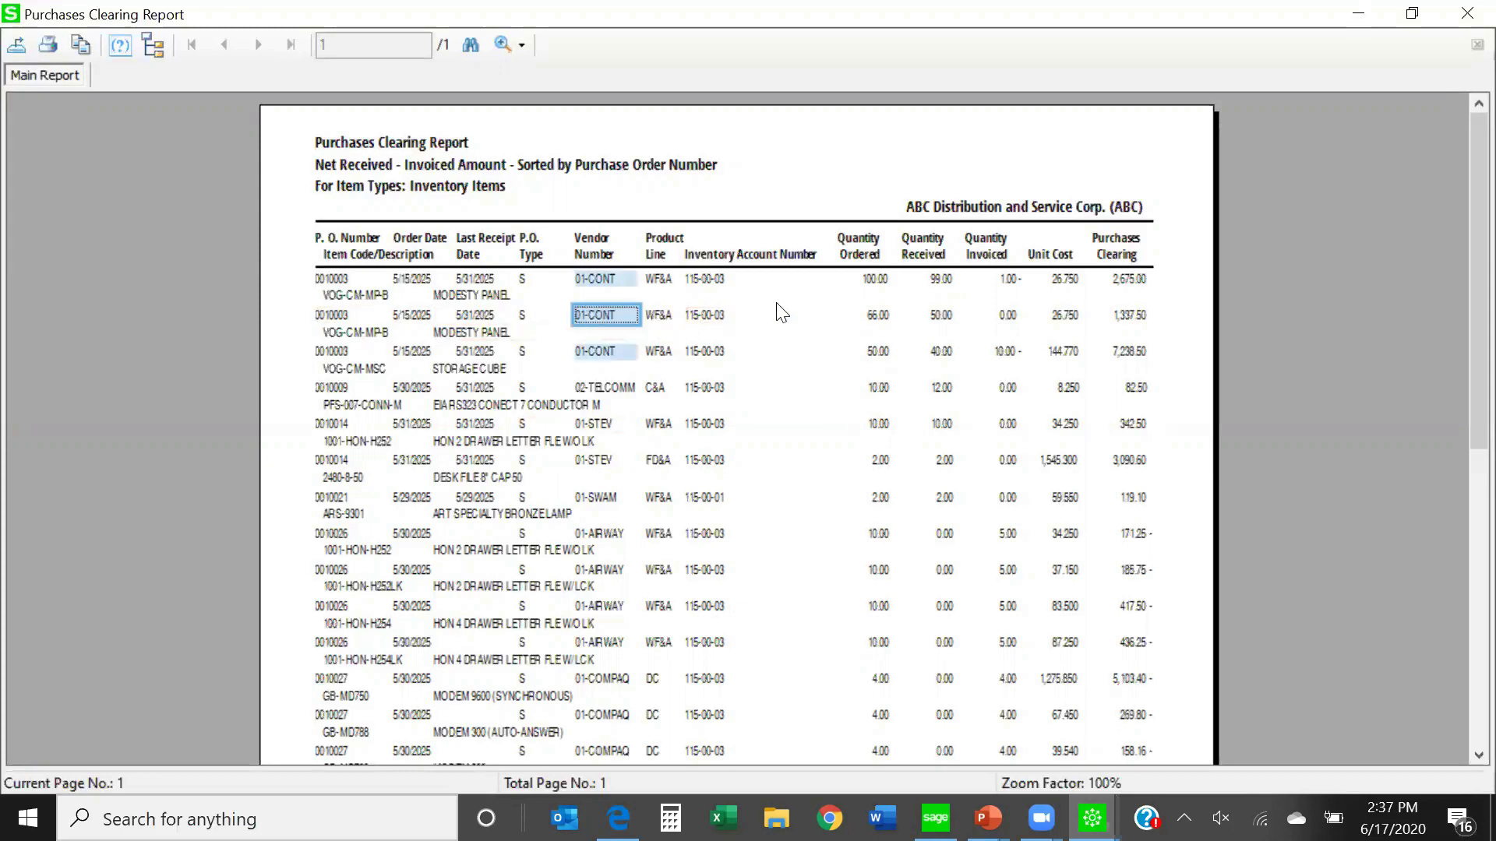
pyautogui.click(880, 319)
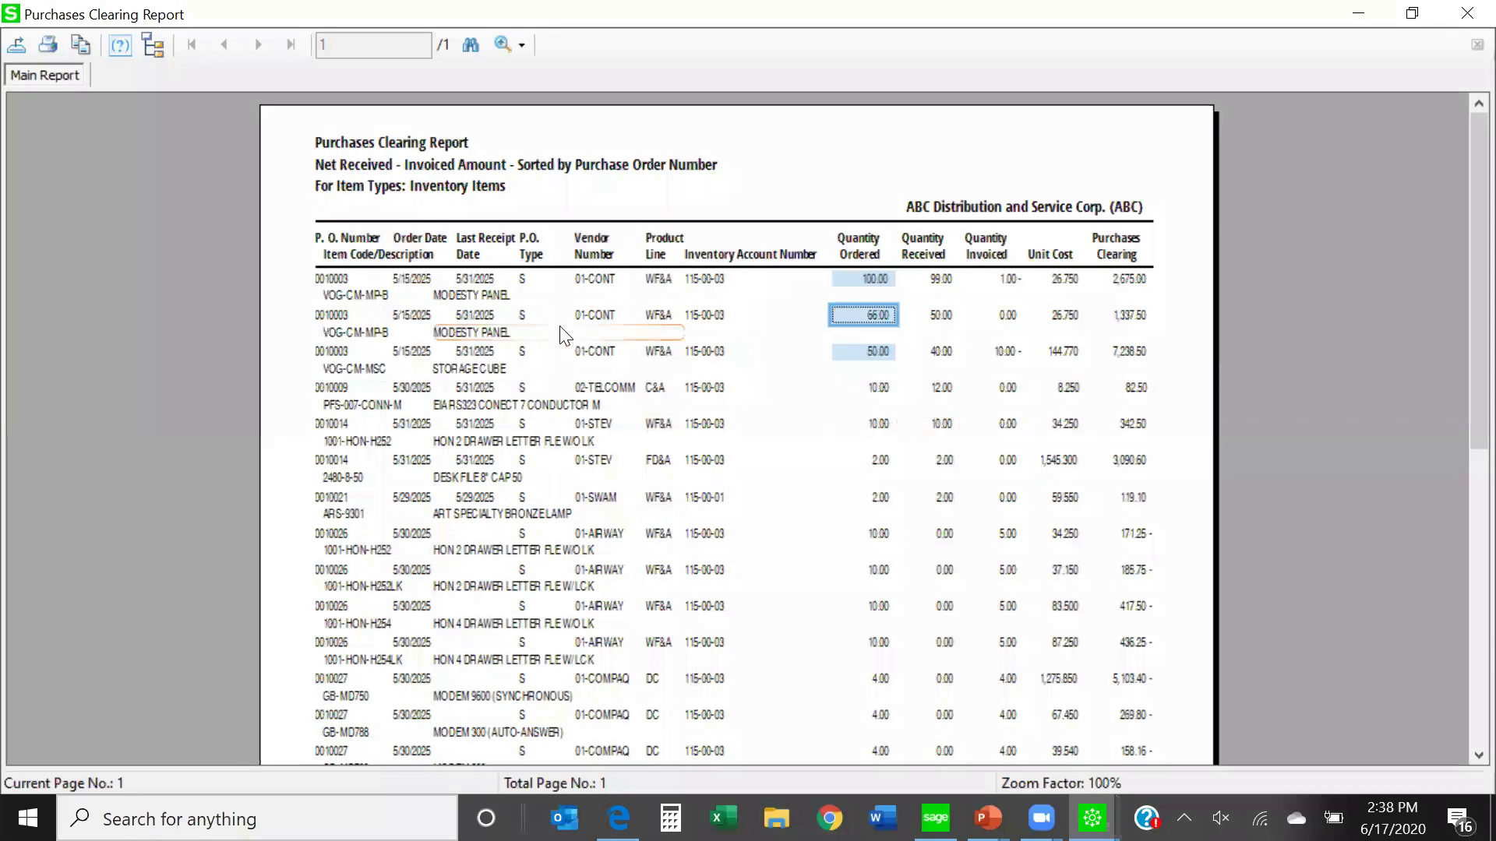
pyautogui.scroll(-5, 857, 530)
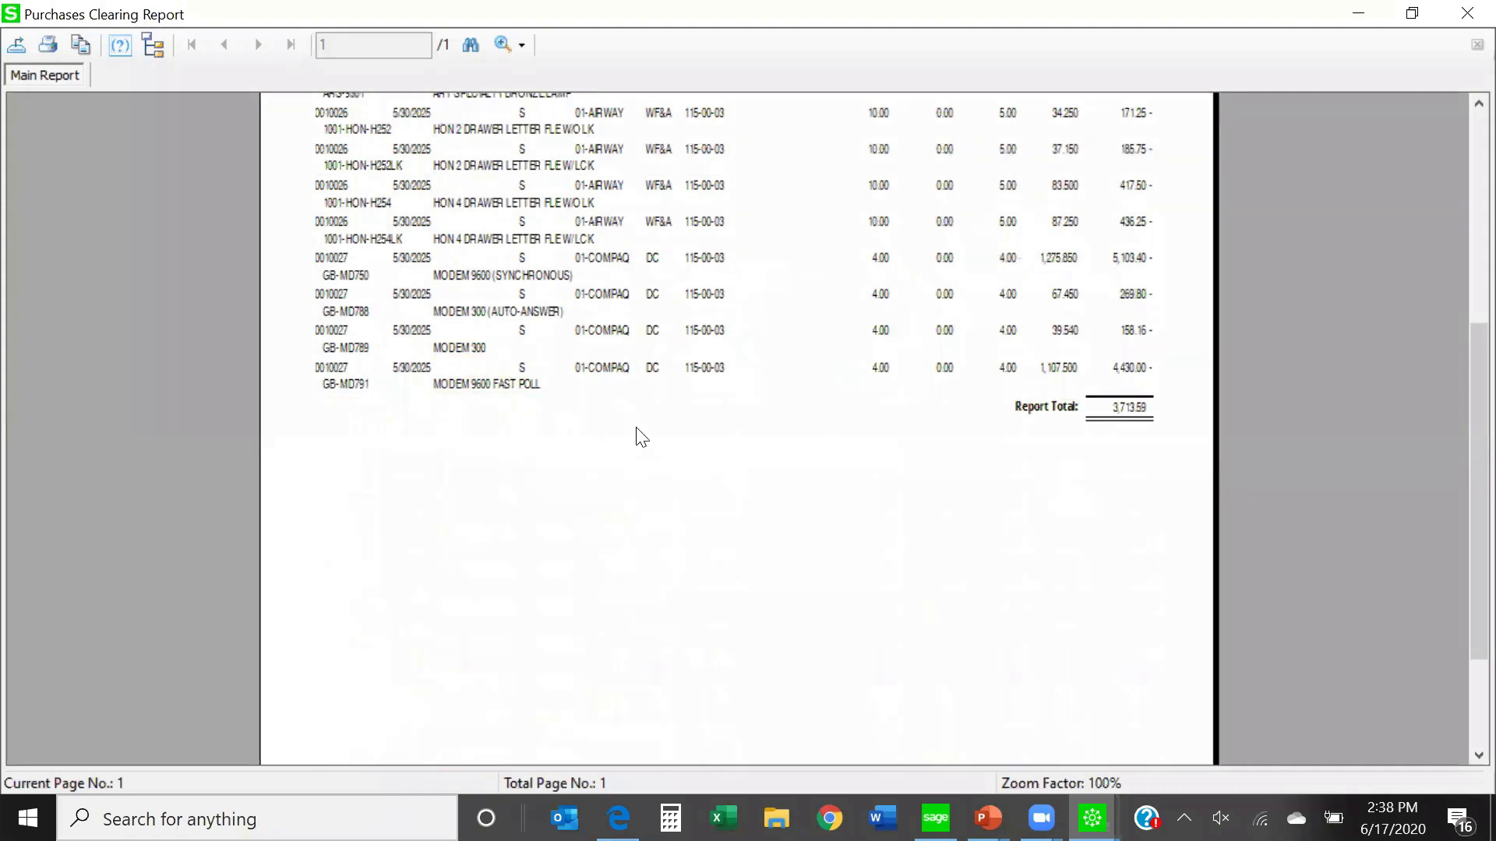
pyautogui.scroll(5, 641, 436)
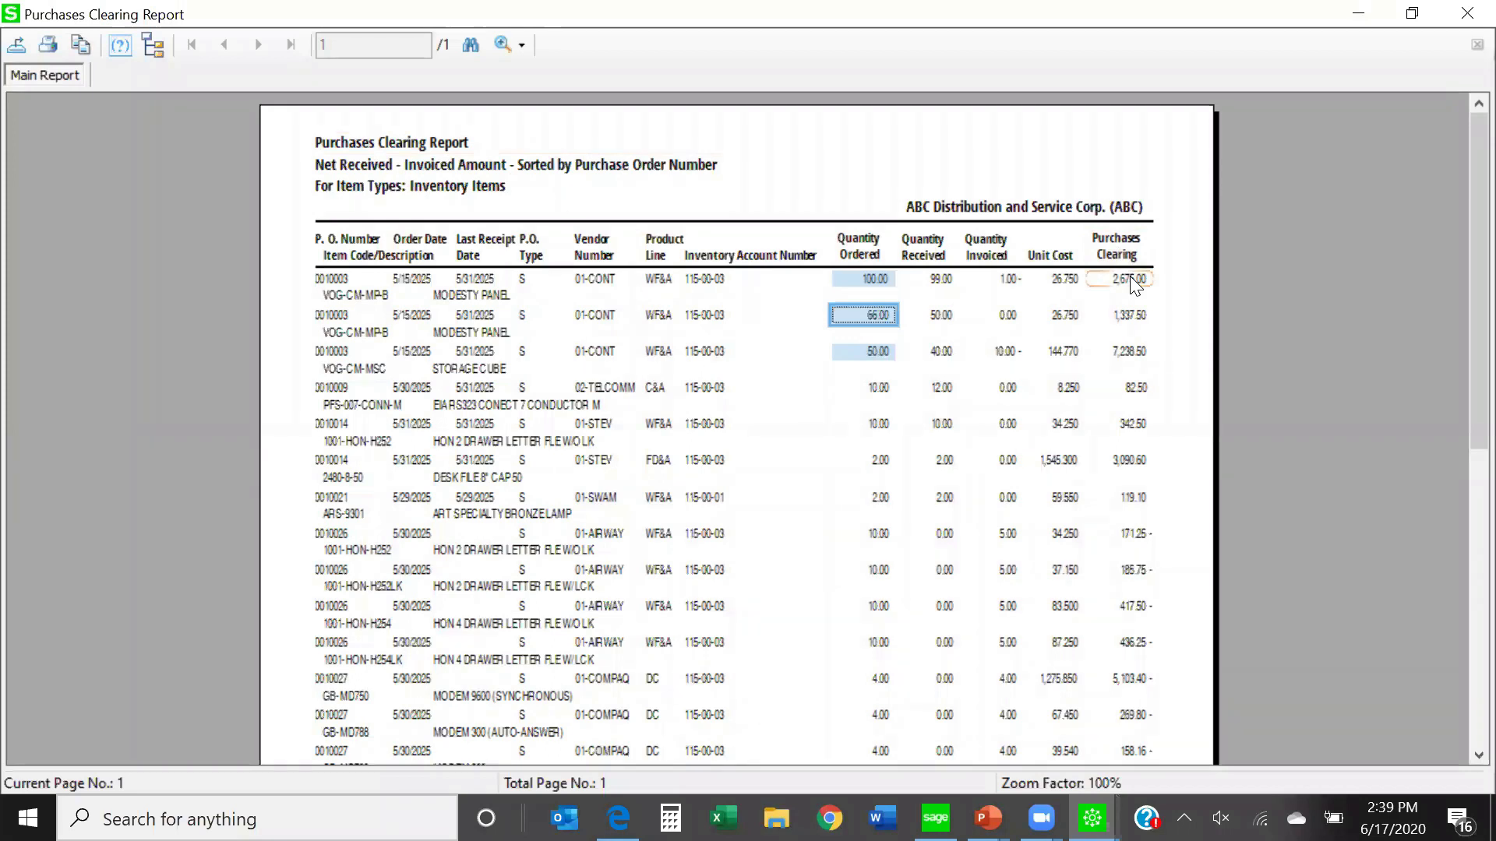
pyautogui.click(1465, 14)
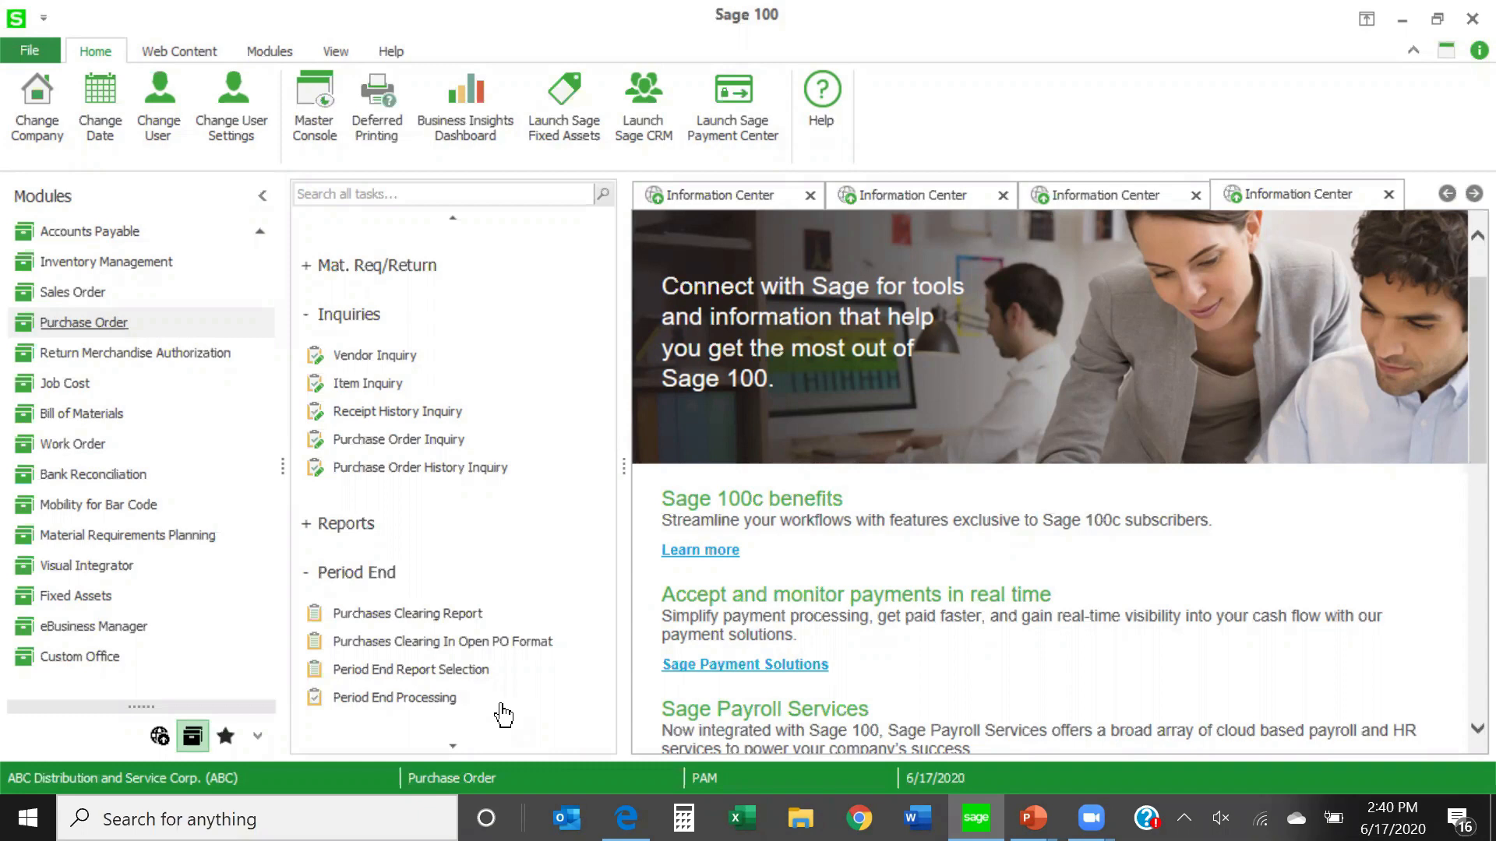
# - Look at the Purge Completed Purchase Orders utility and cancel it without purging
pyautogui.scroll(-3, 508, 693)
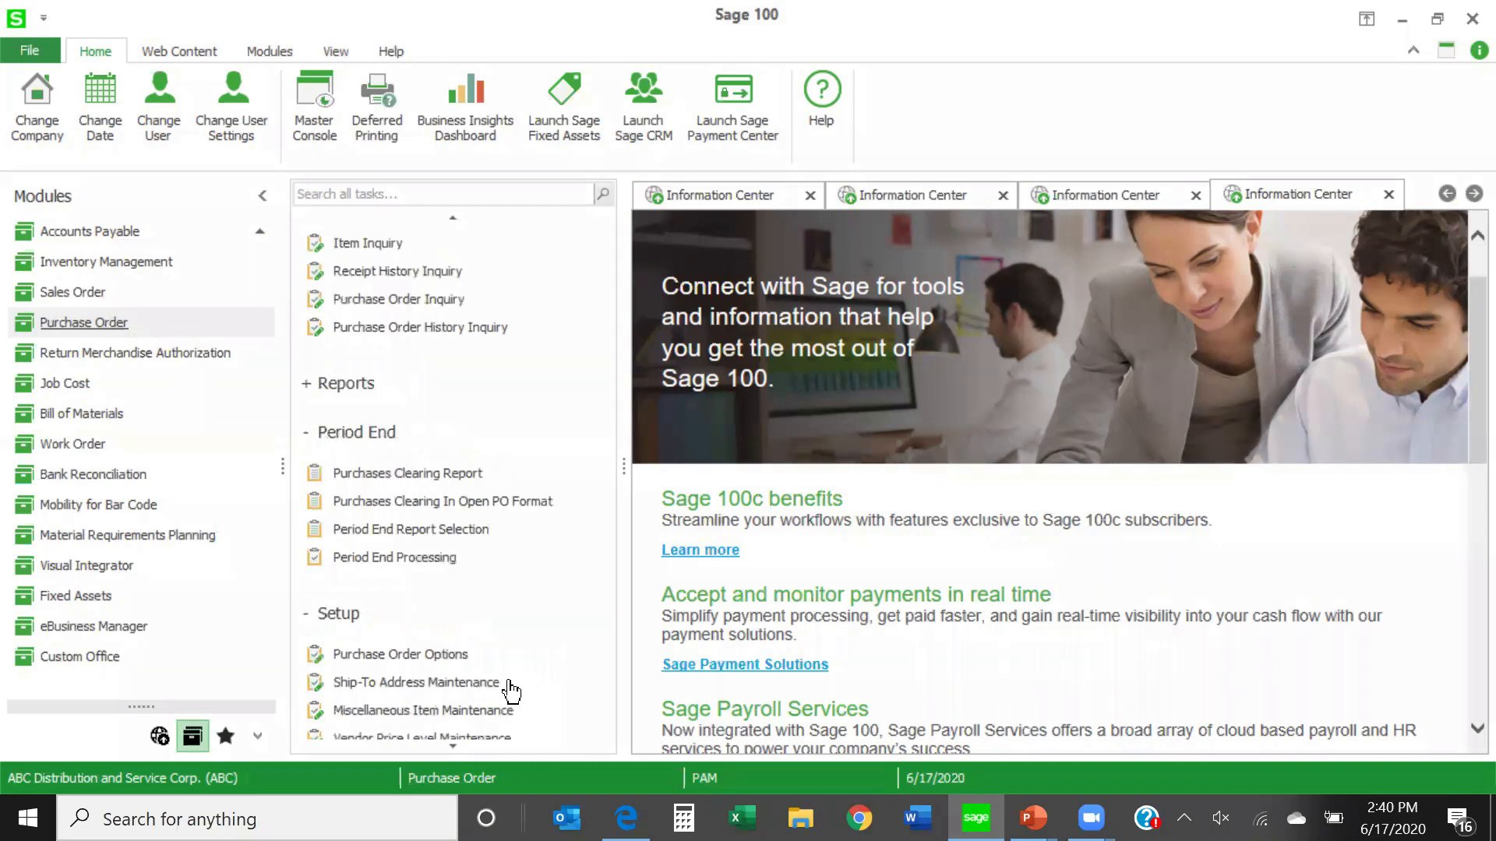
pyautogui.scroll(-3, 510, 631)
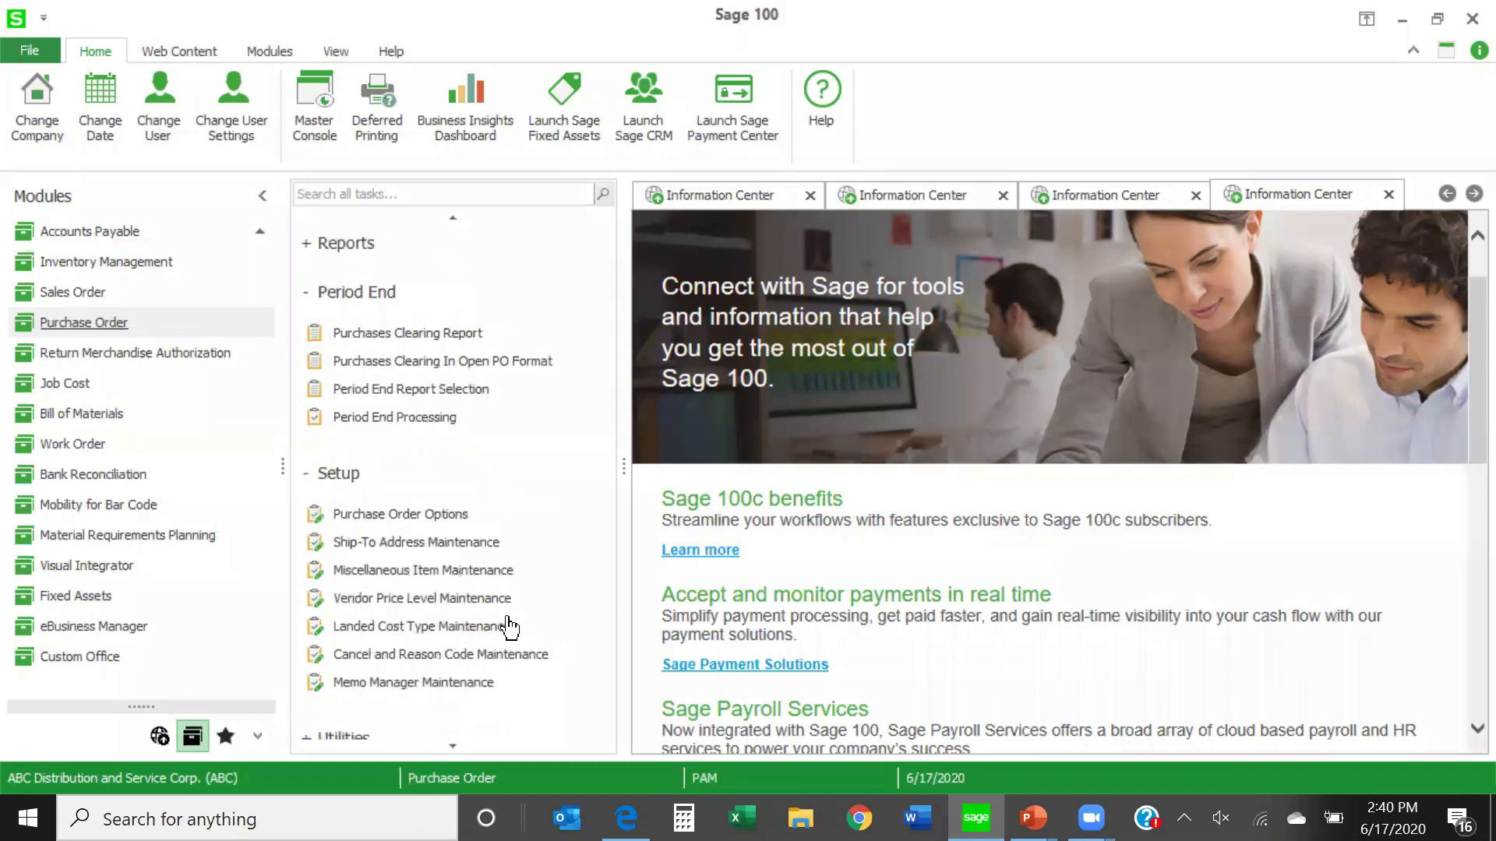
pyautogui.scroll(-2, 510, 625)
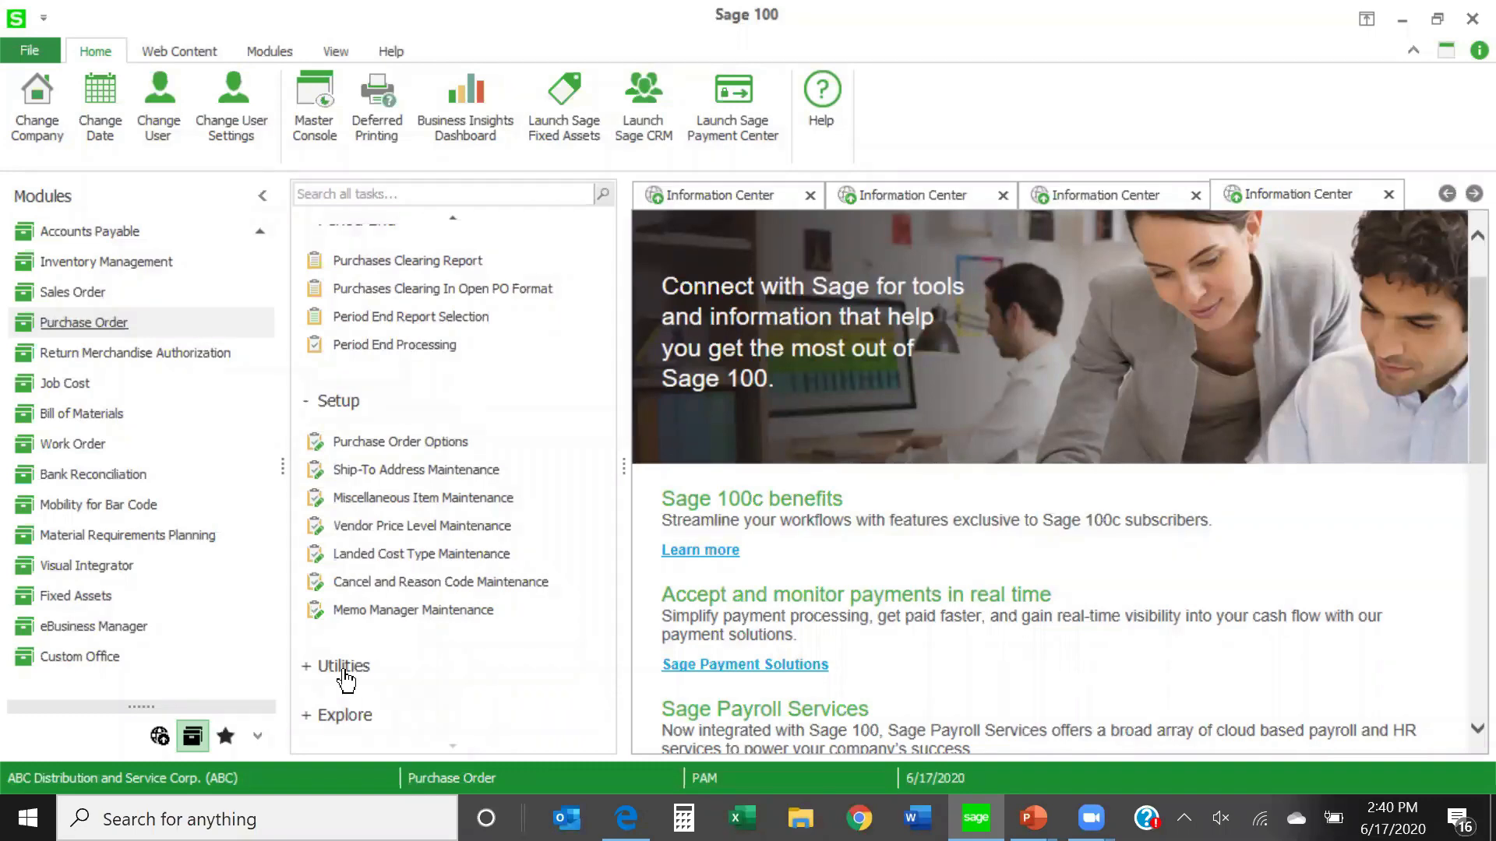
pyautogui.click(343, 670)
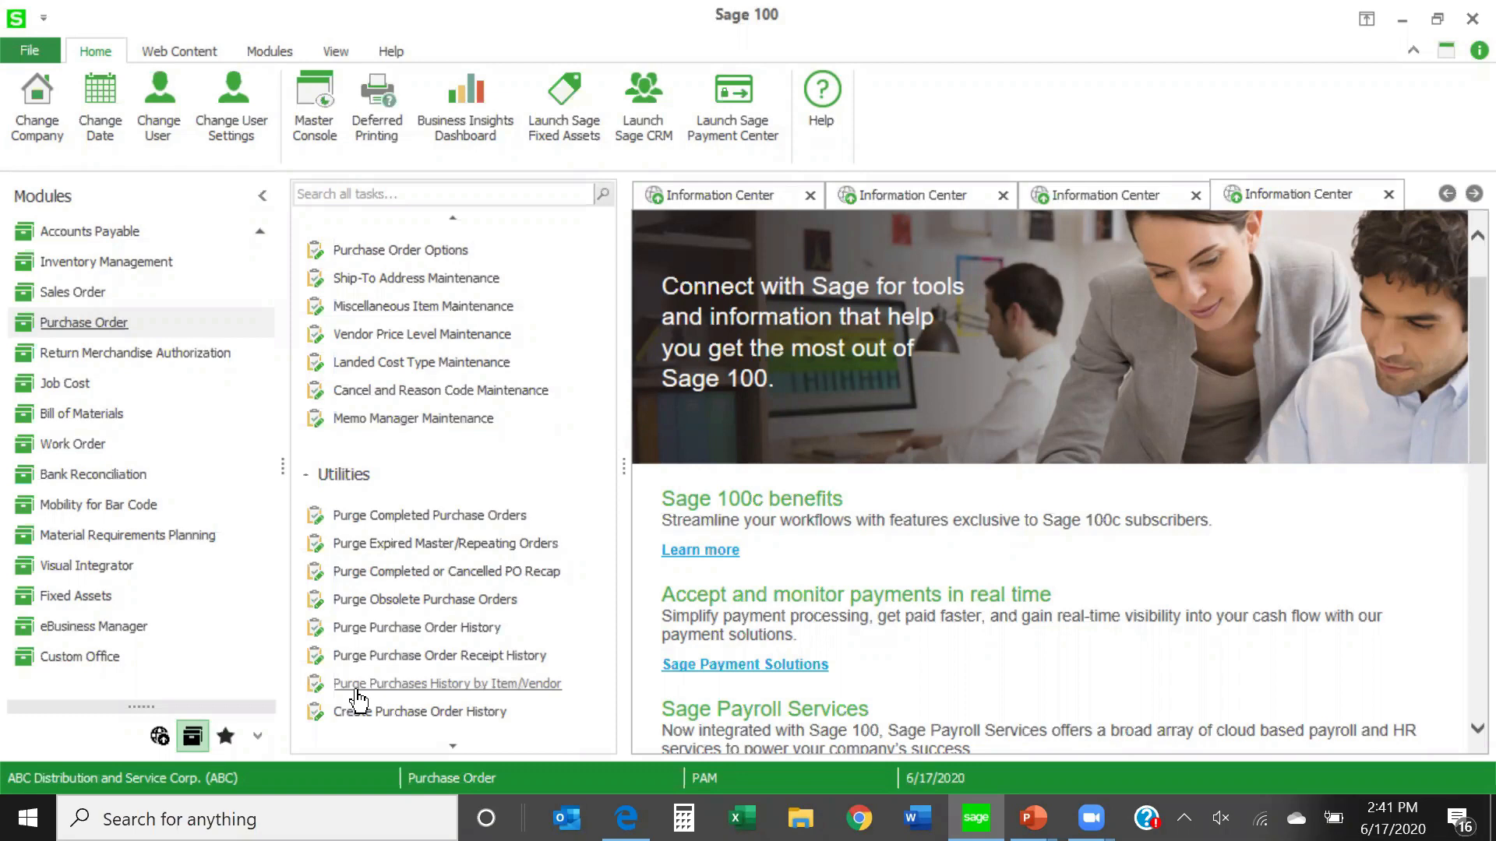
pyautogui.click(379, 519)
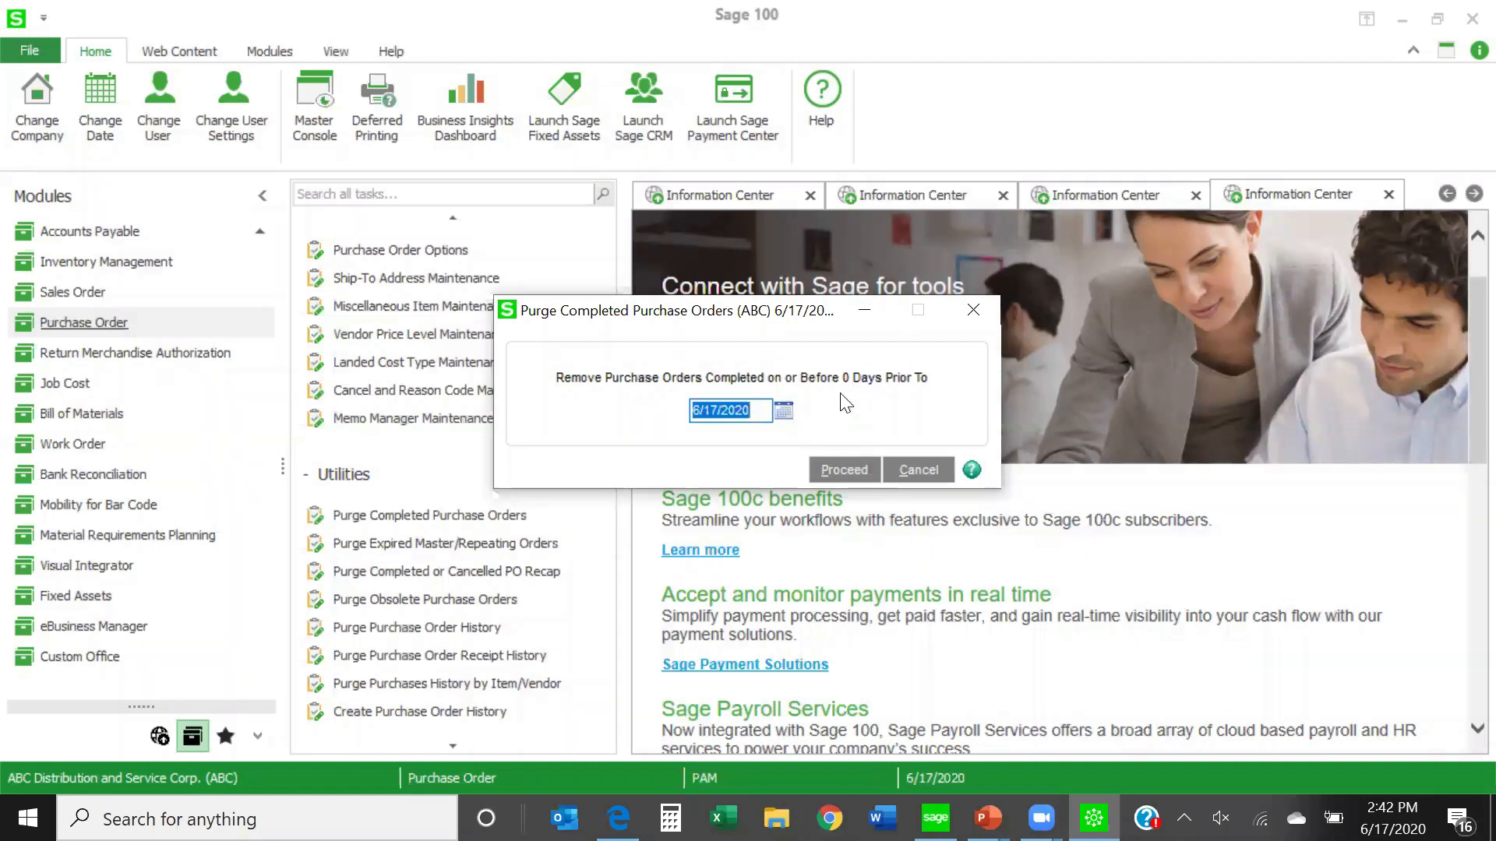
pyautogui.click(923, 474)
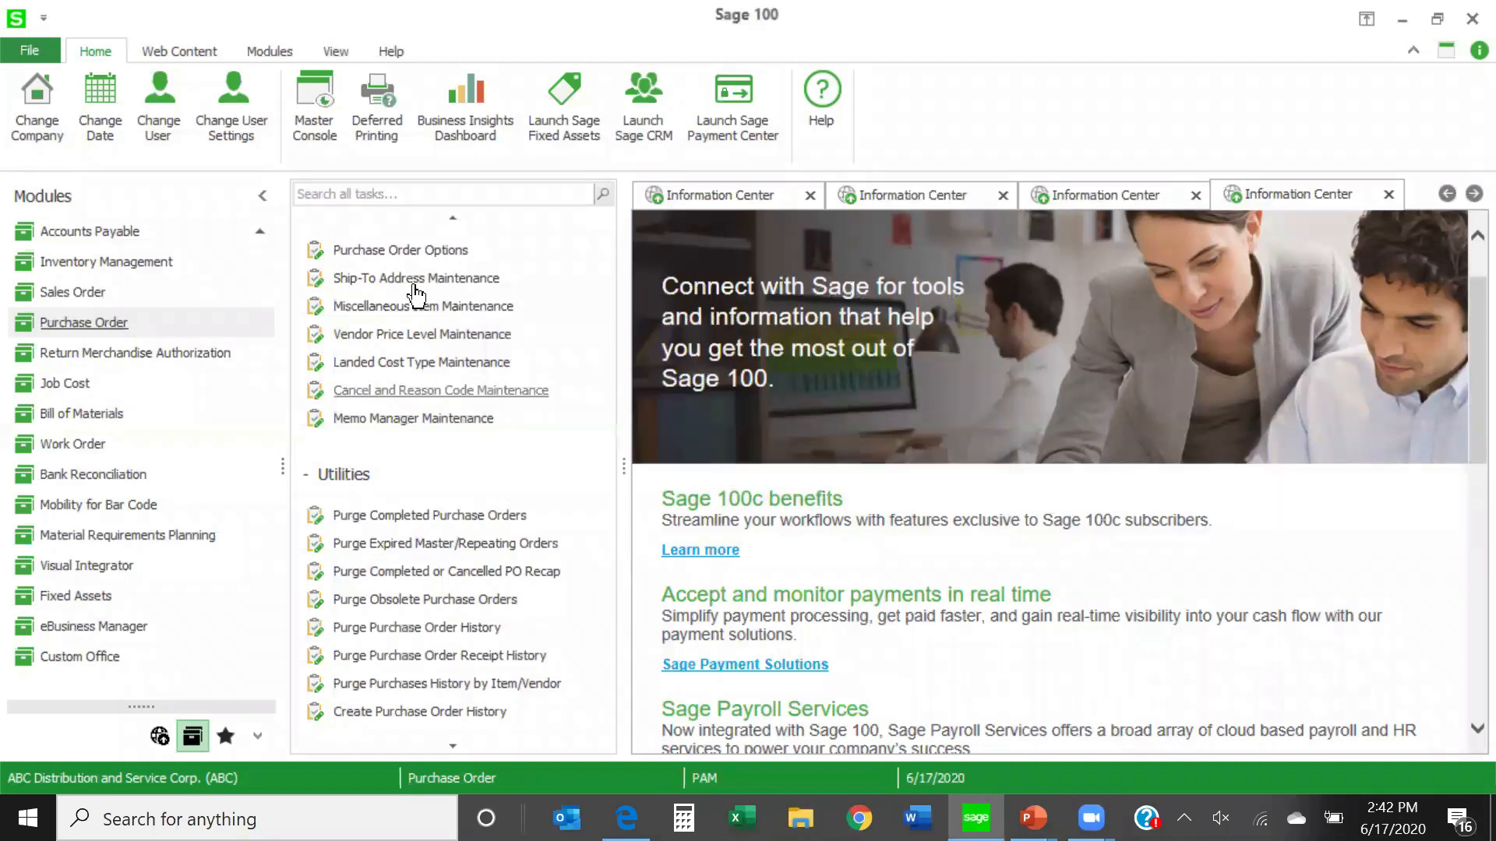
# - Set Days to Retain Completed Purchase Orders to 365 in Purchase Order Options, and check Purge Completed Purchase Orders without running it
pyautogui.click(409, 250)
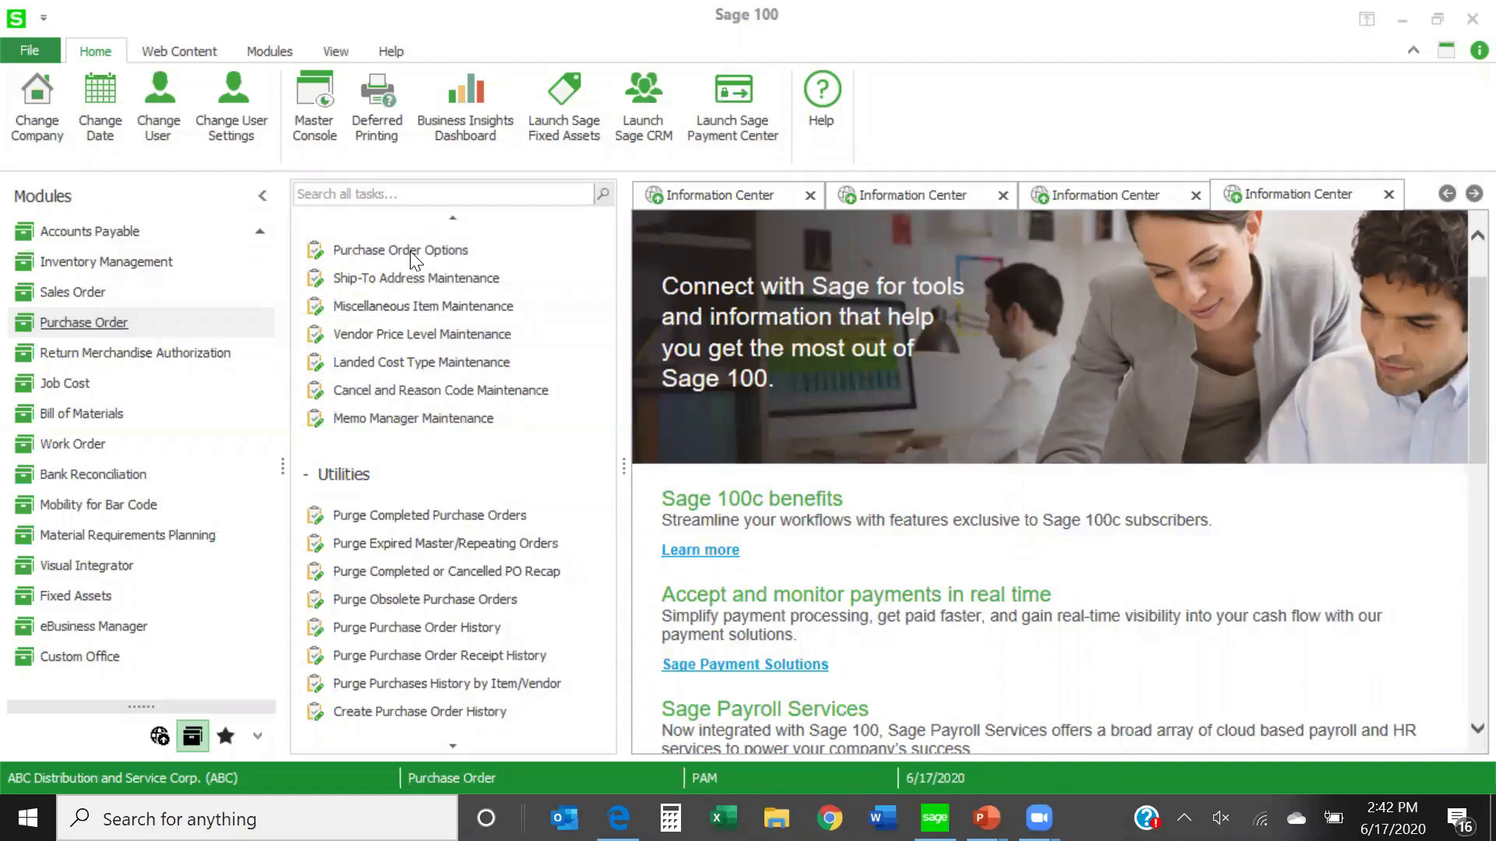
pyautogui.click(972, 118)
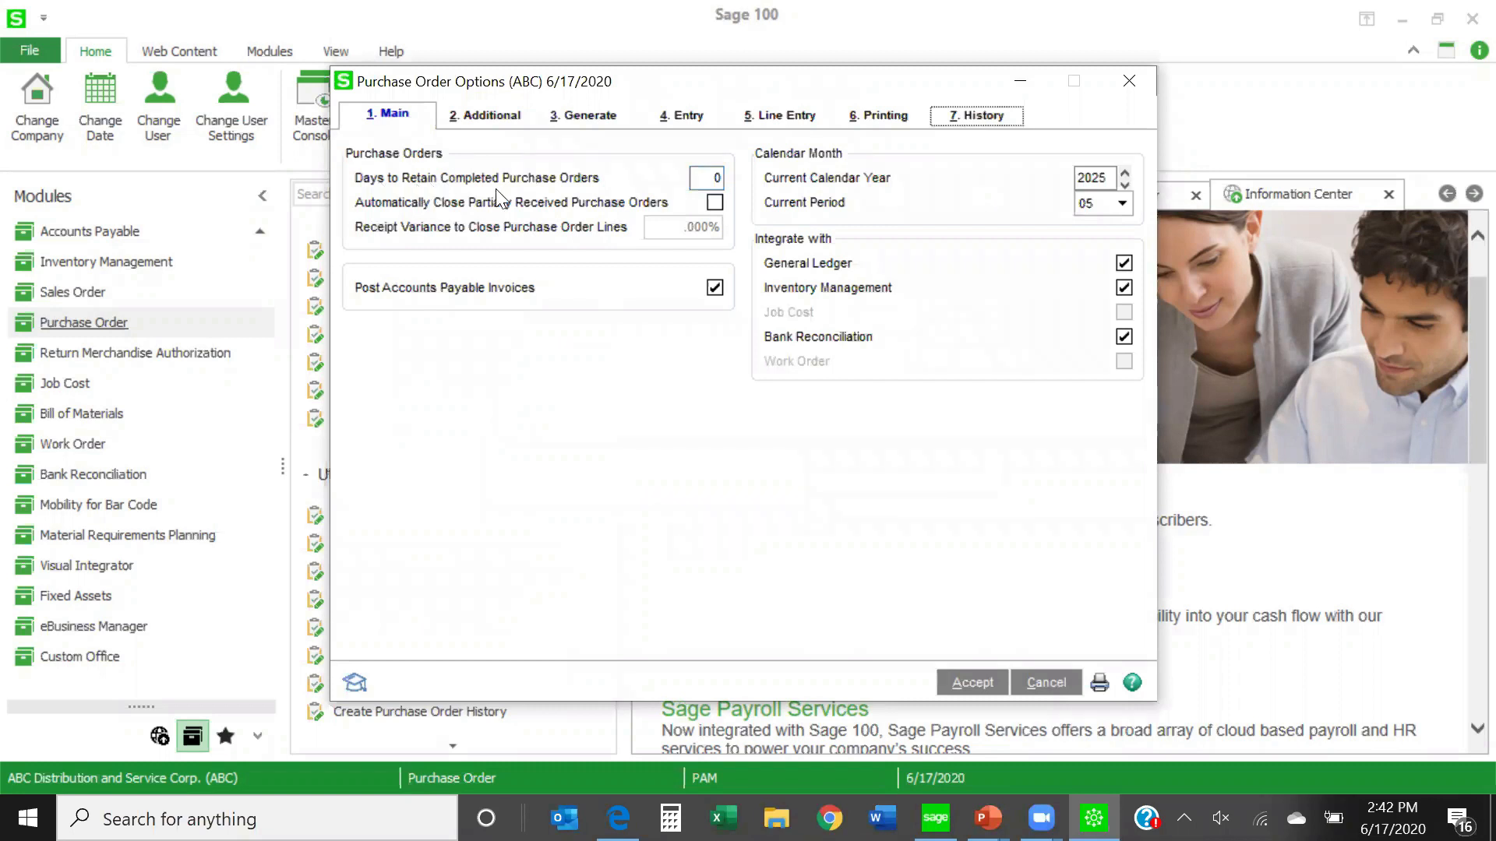
pyautogui.click(699, 176)
pyautogui.write('36')
pyautogui.press('Delete')
pyautogui.write('5')
pyautogui.click(966, 683)
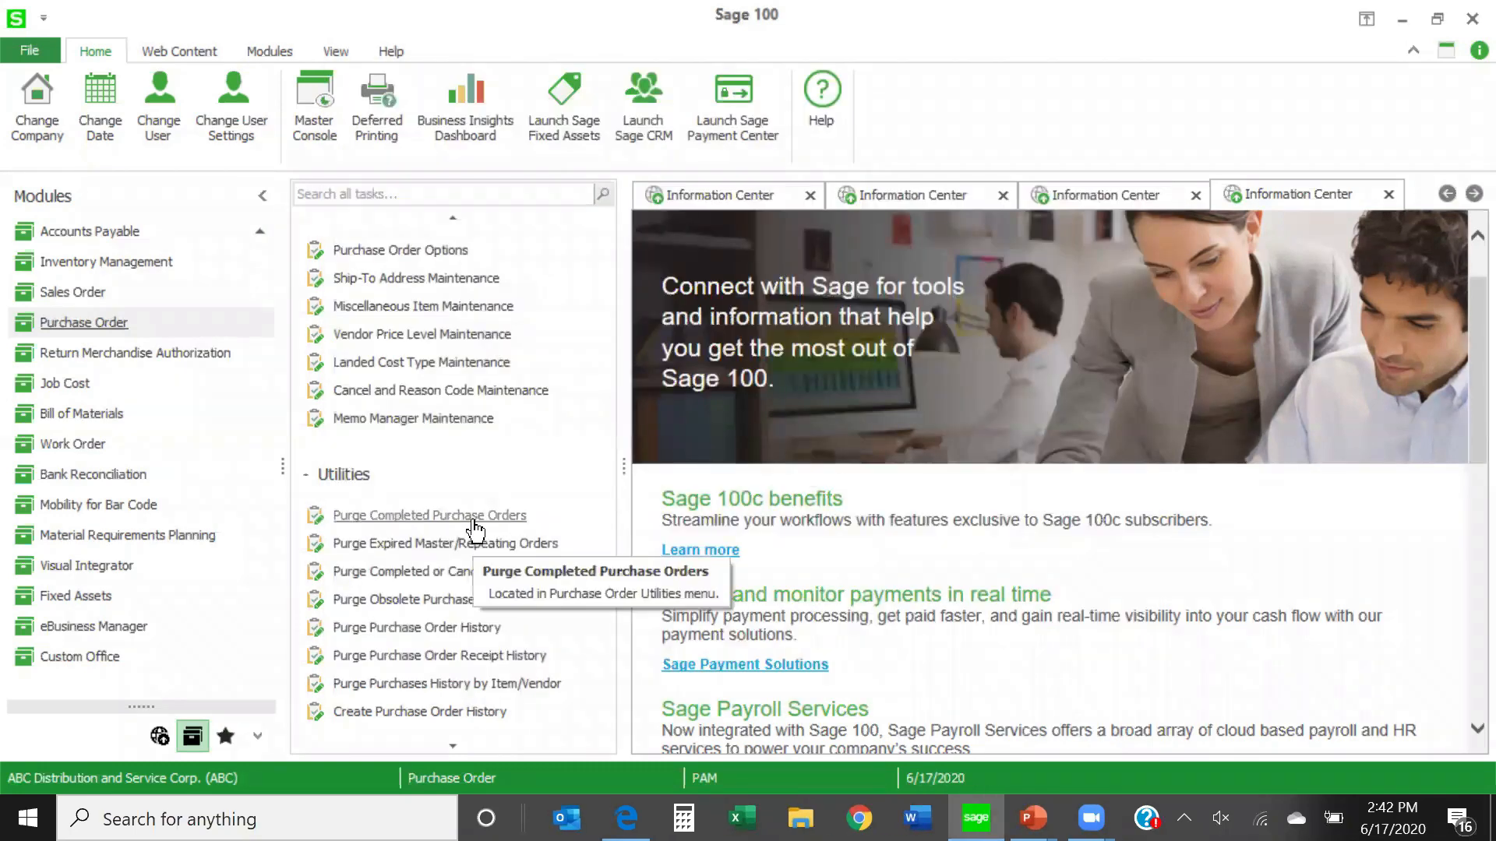
pyautogui.click(437, 516)
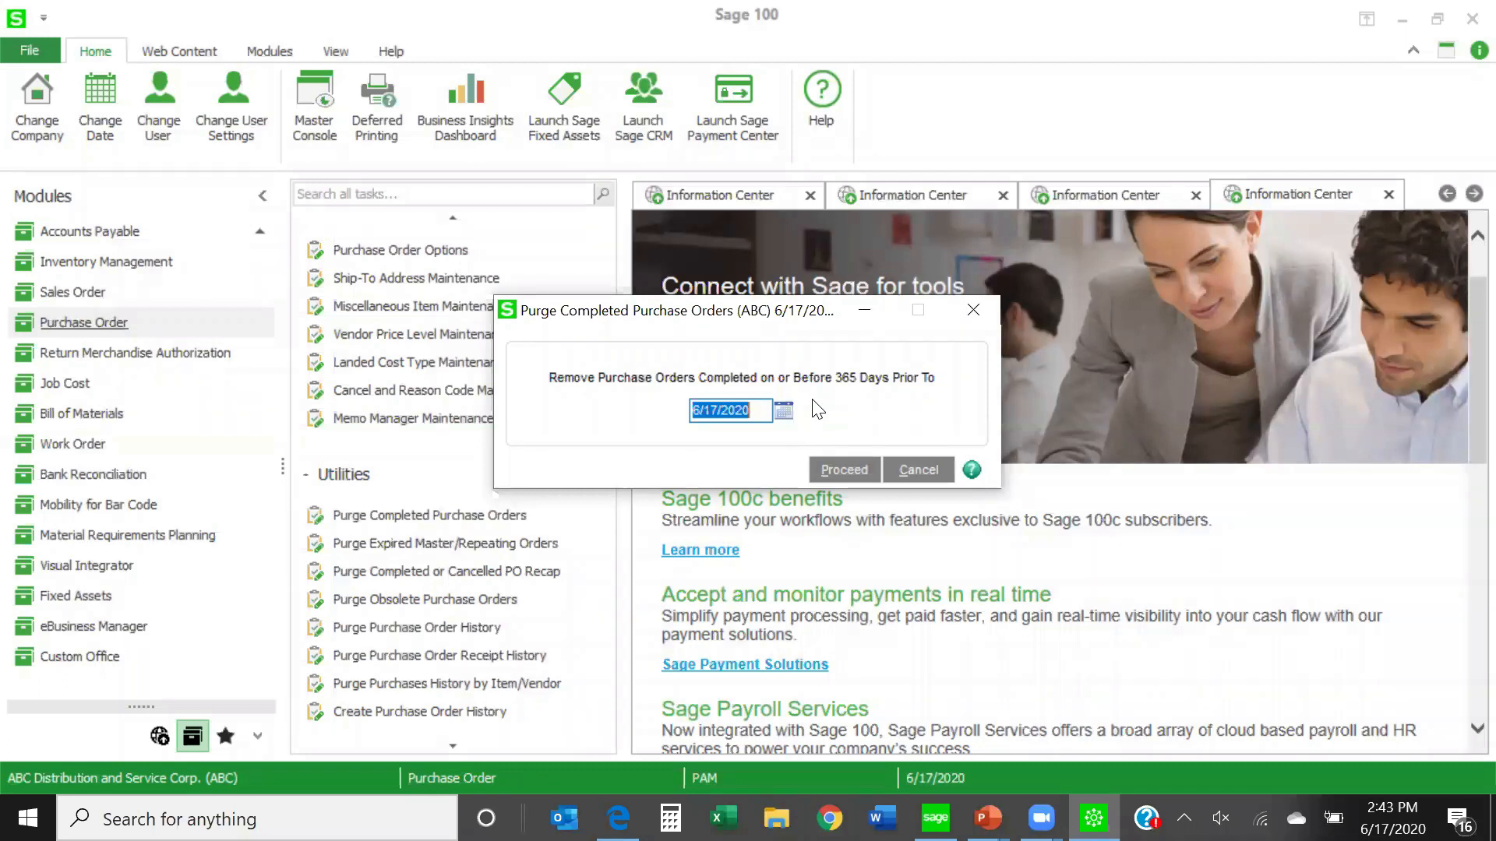
pyautogui.click(920, 471)
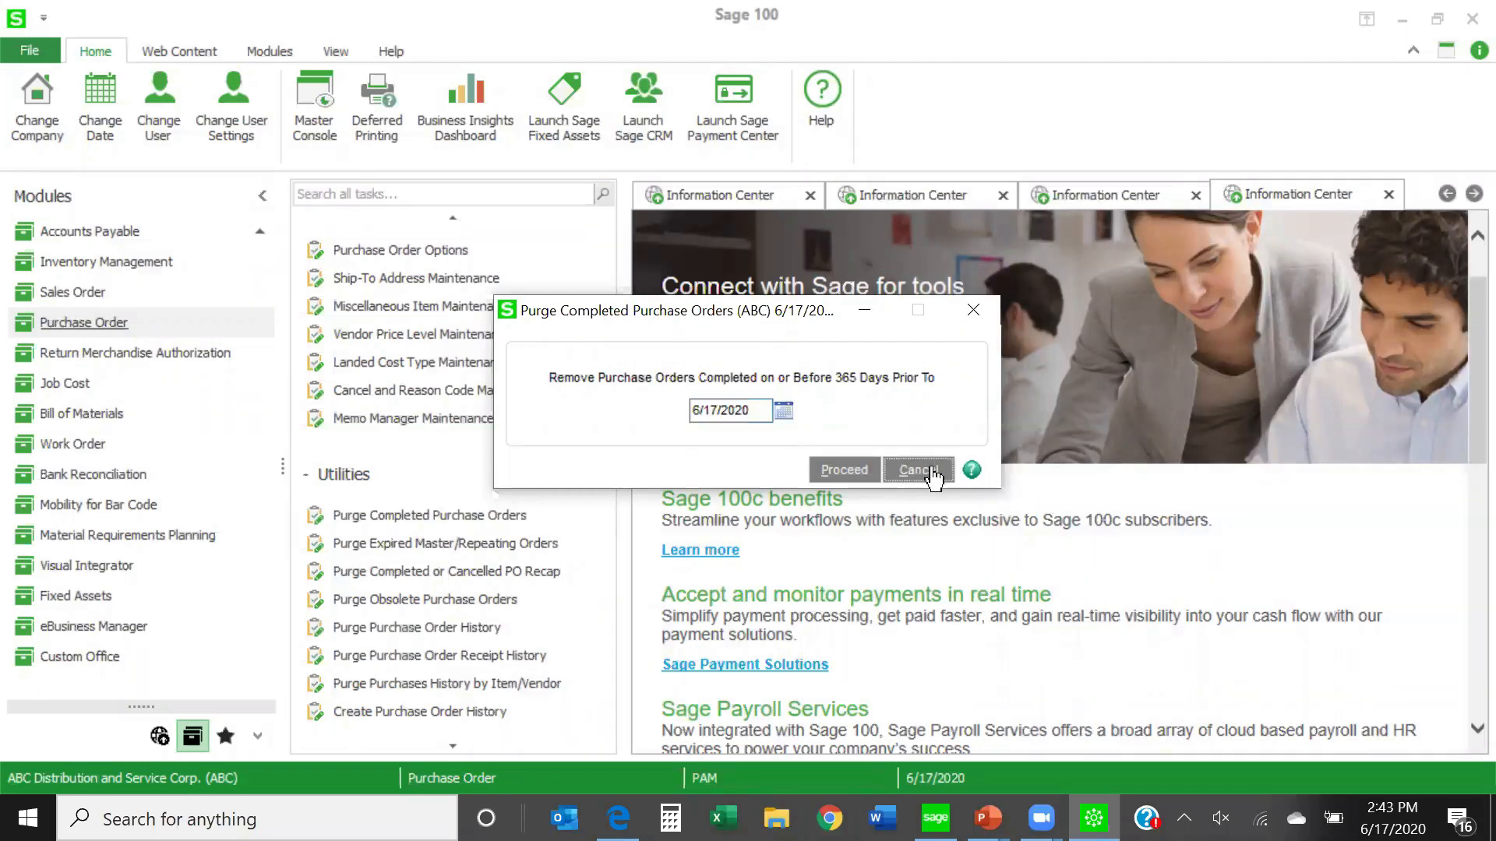
# - Enable removal of expired master and repeating orders in Purge Expired Master/Repeating Orders, and cancel without purging
pyautogui.click(462, 547)
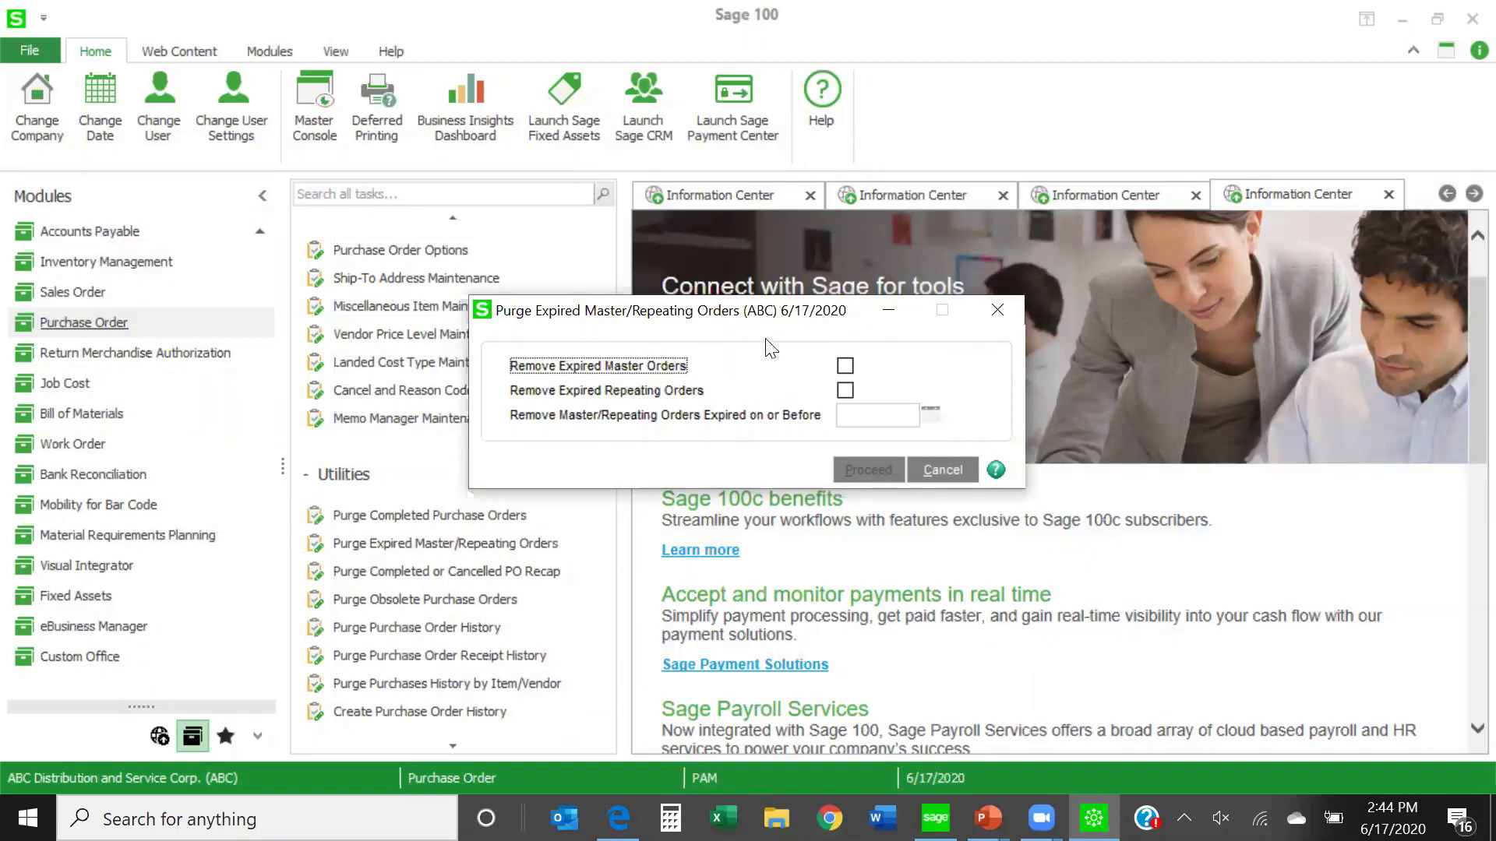
pyautogui.click(845, 365)
pyautogui.click(846, 390)
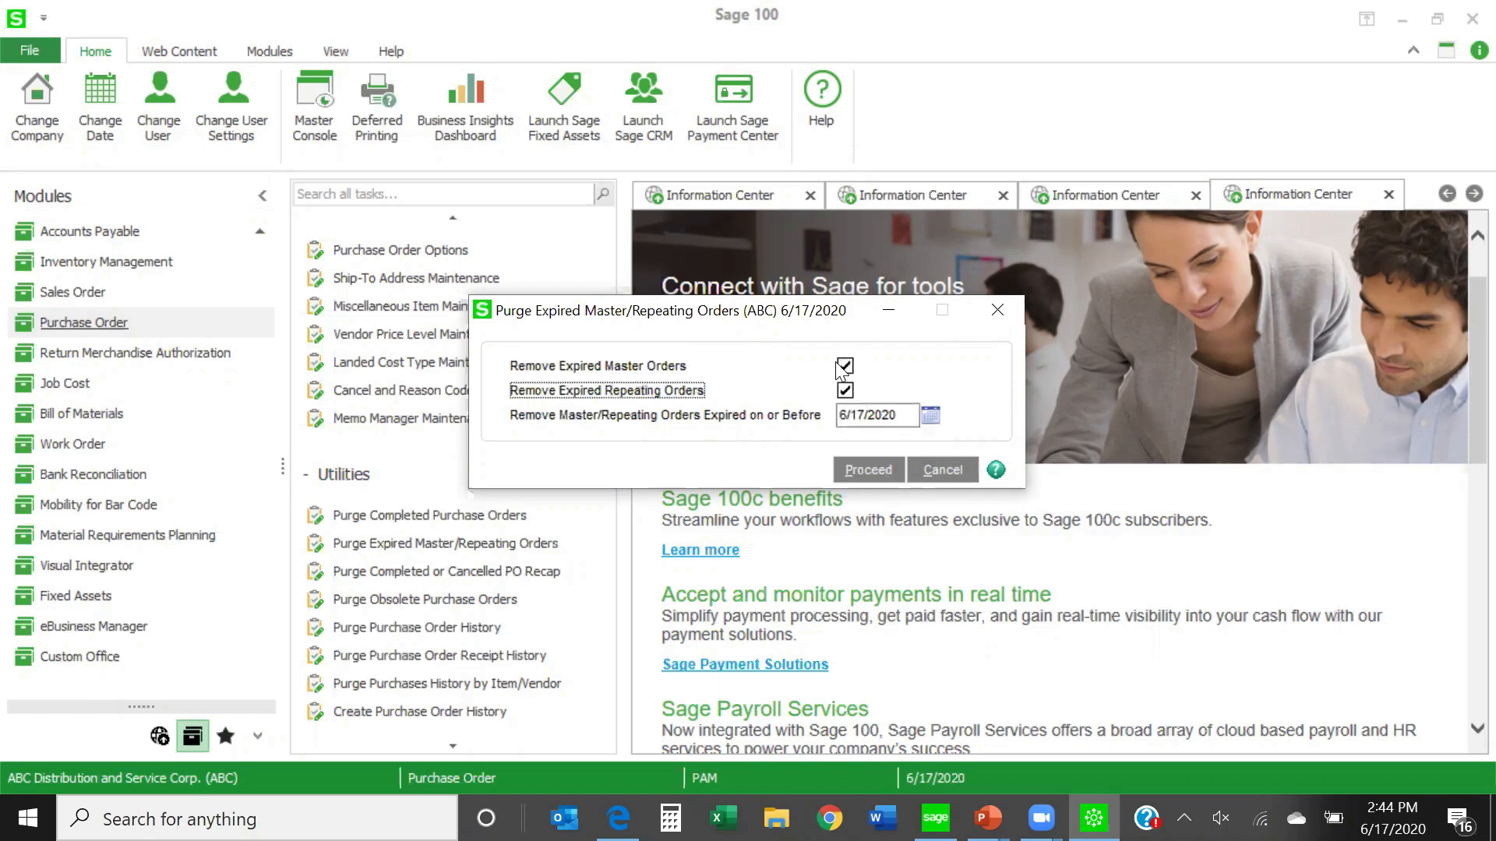
pyautogui.click(845, 389)
pyautogui.click(845, 365)
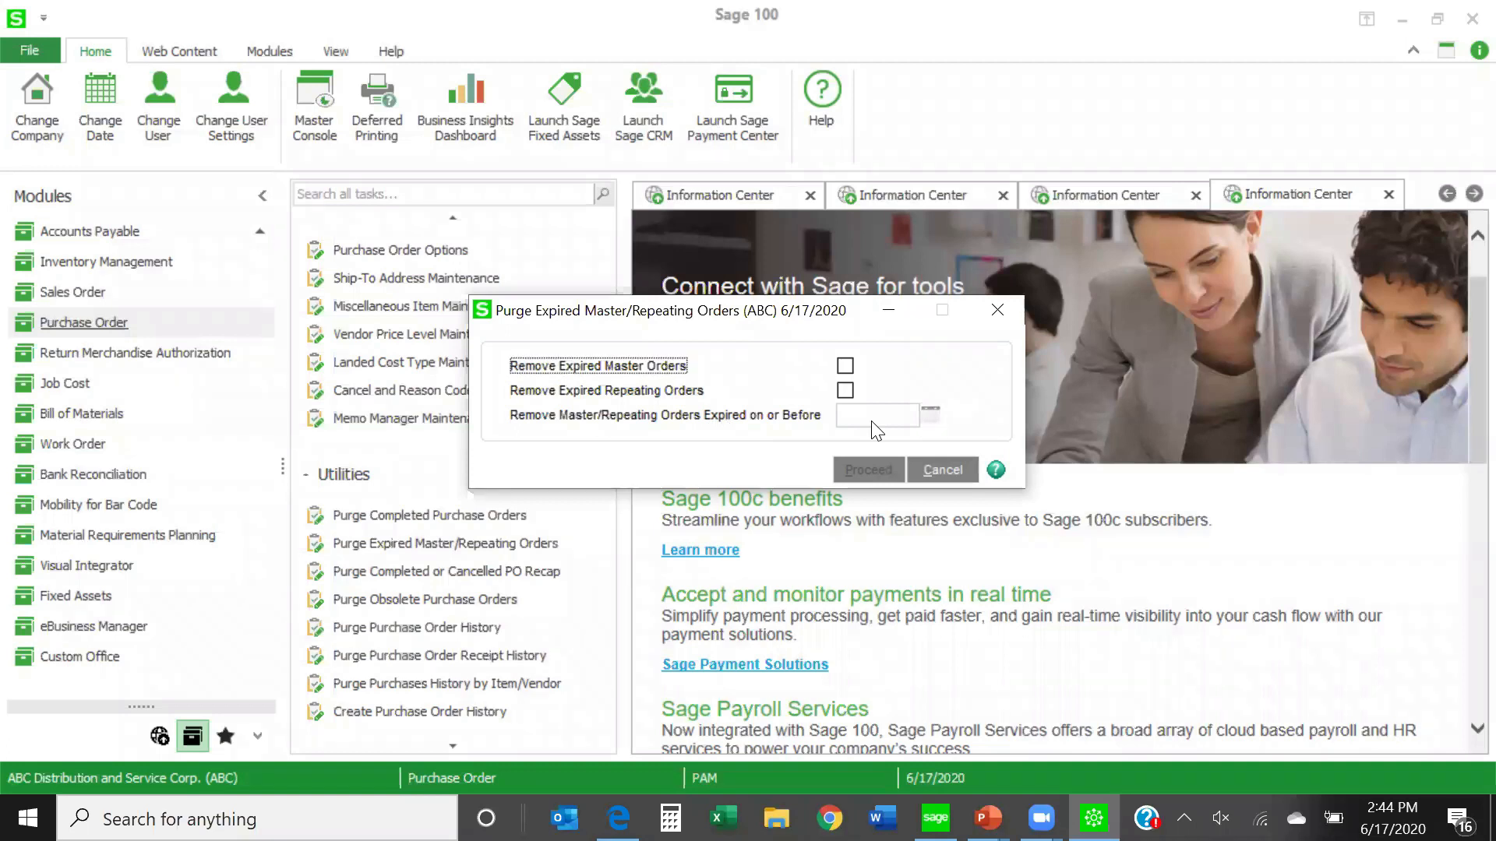
pyautogui.press('space')
pyautogui.click(845, 391)
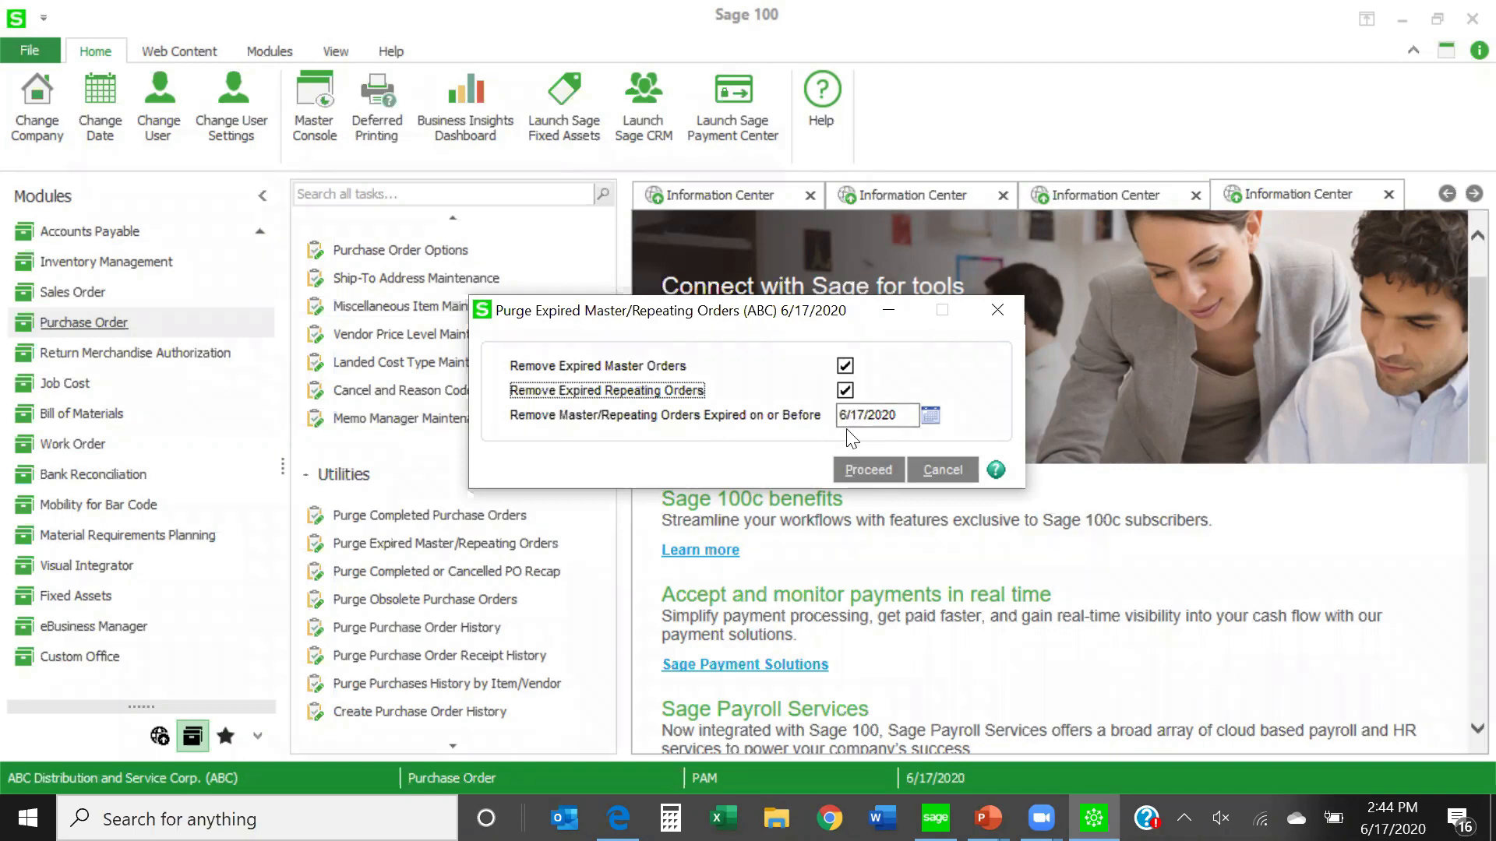
pyautogui.click(958, 474)
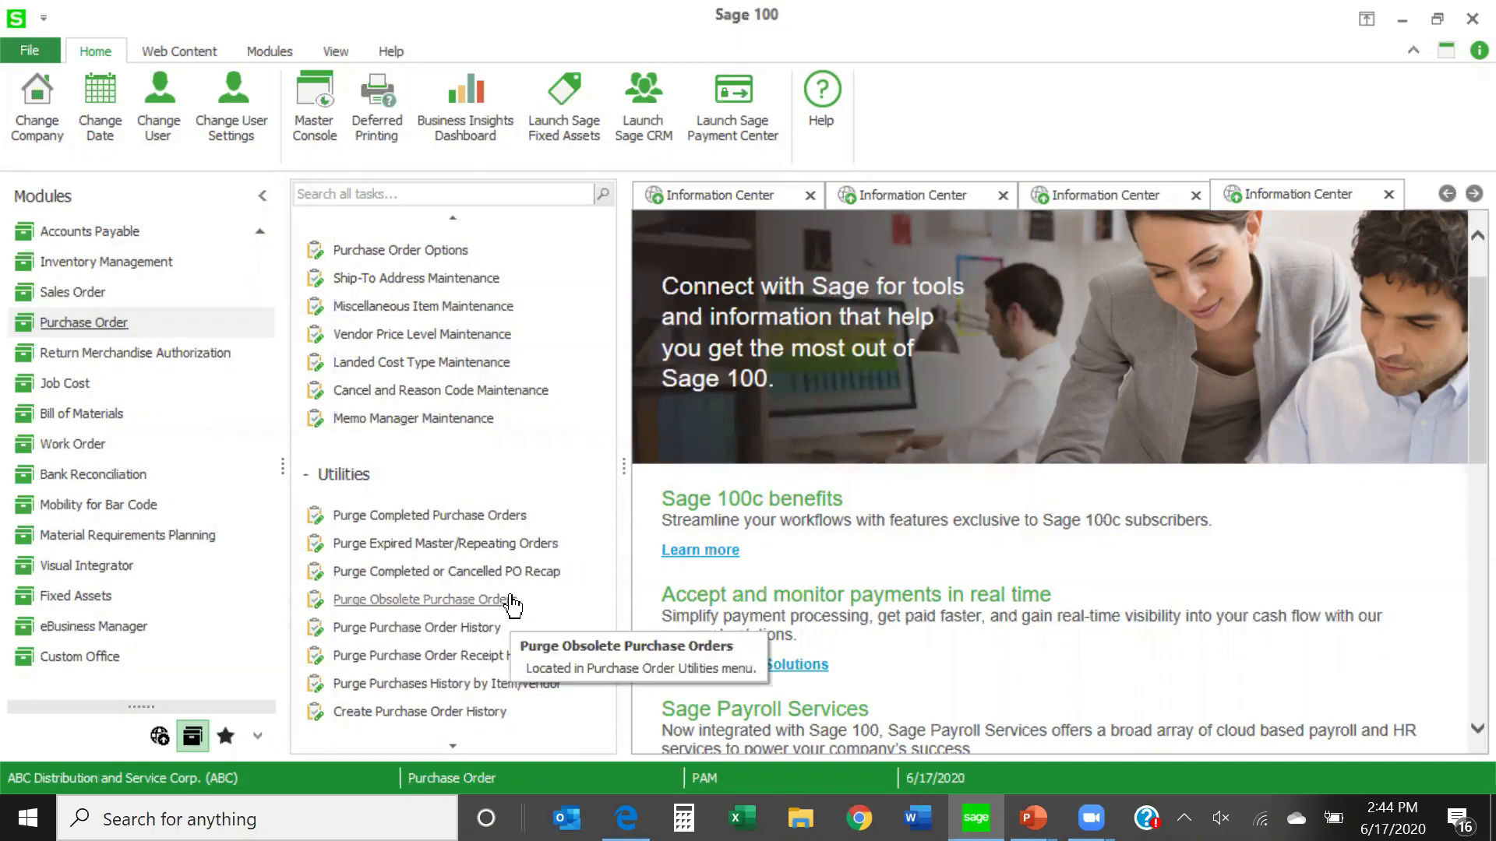
# - Open Receipt History Inquiry and look up Avid Label's goods receipt from the purchase order list
pyautogui.scroll(2, 513, 605)
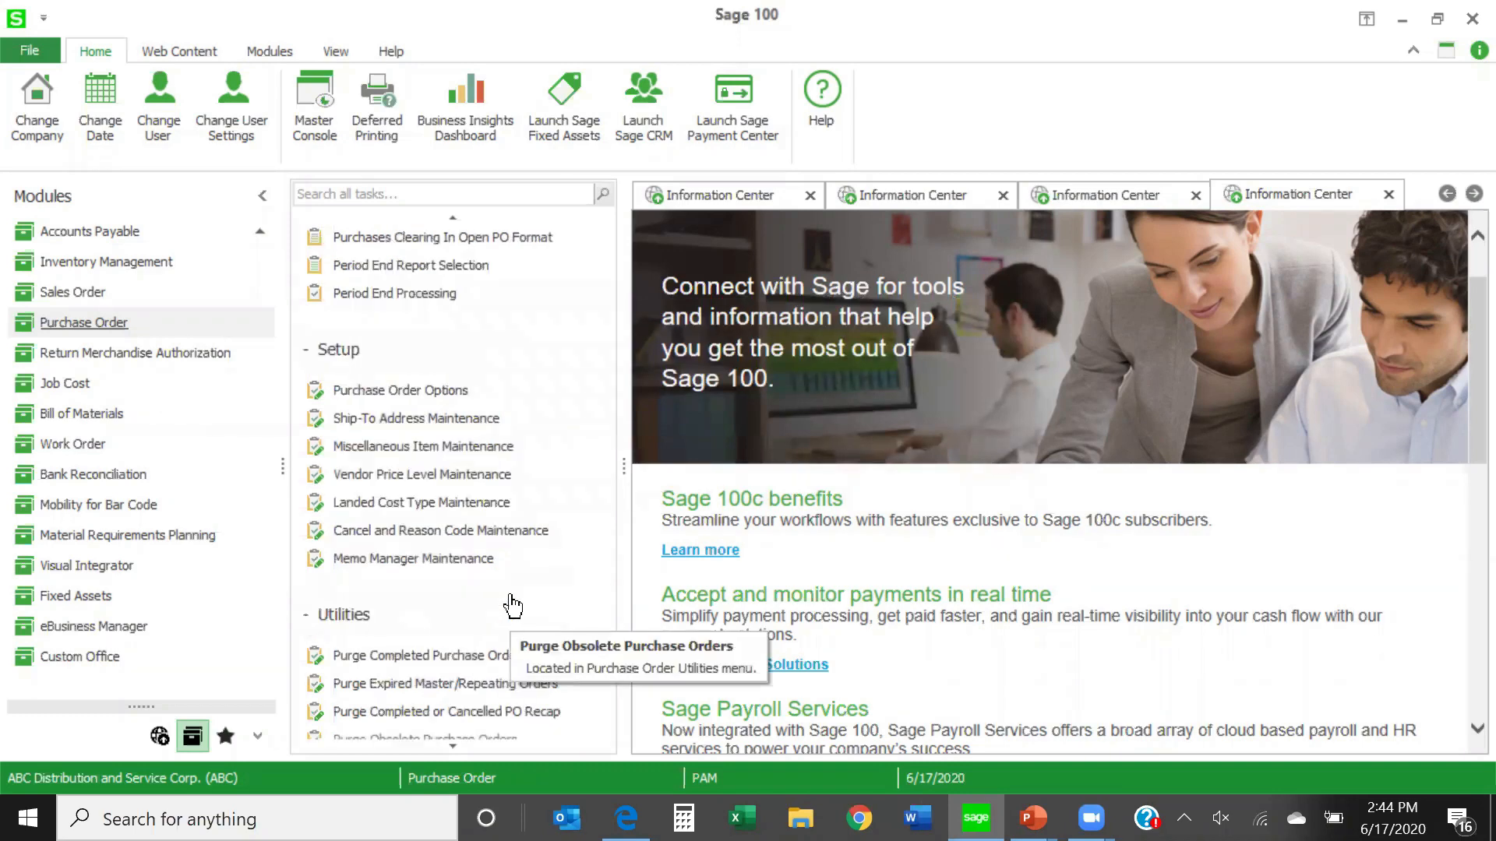
pyautogui.scroll(2, 513, 605)
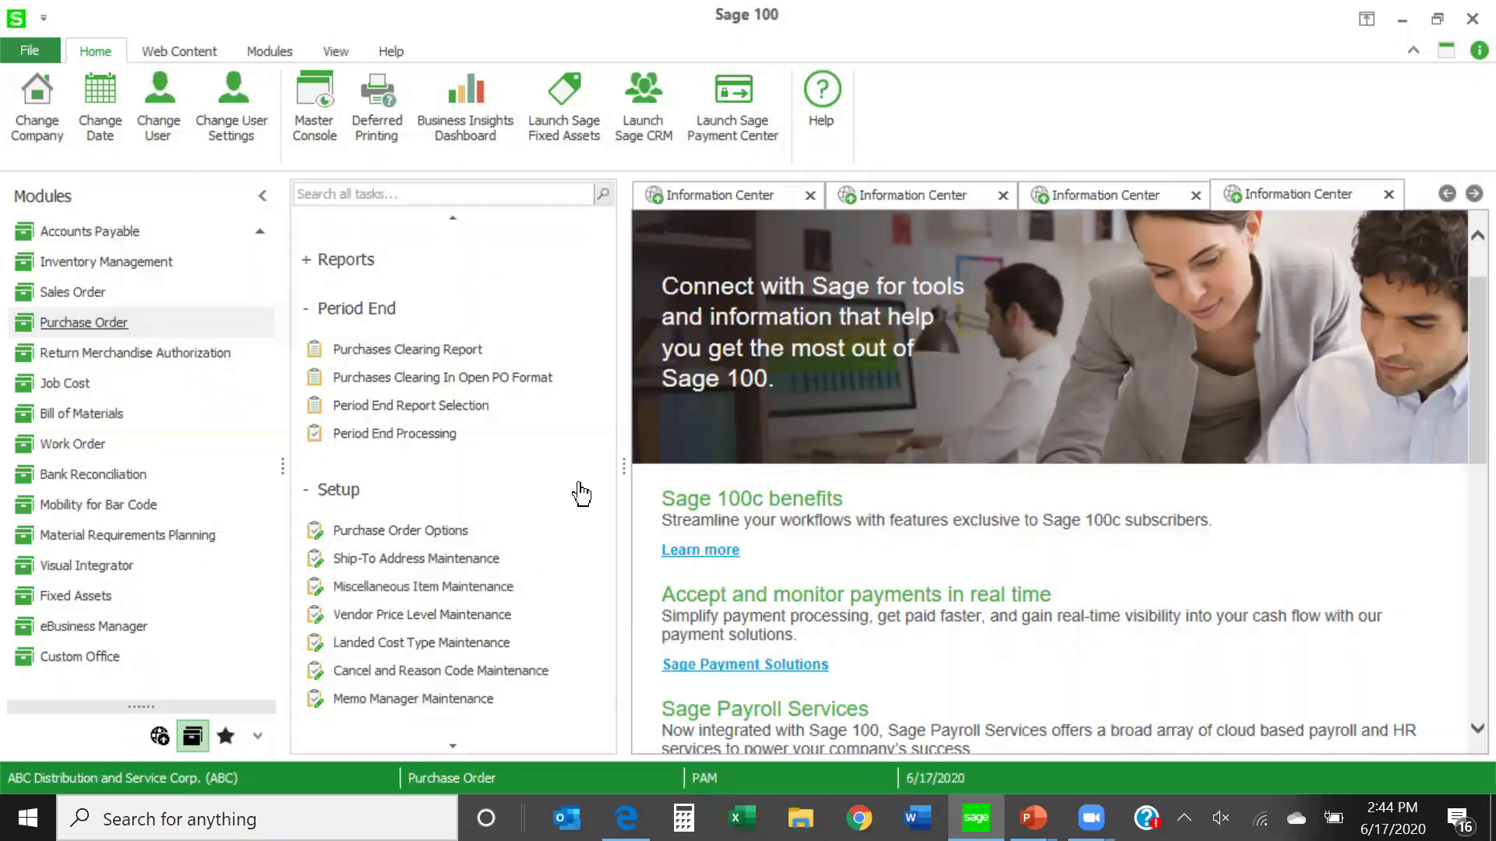
pyautogui.scroll(2, 581, 494)
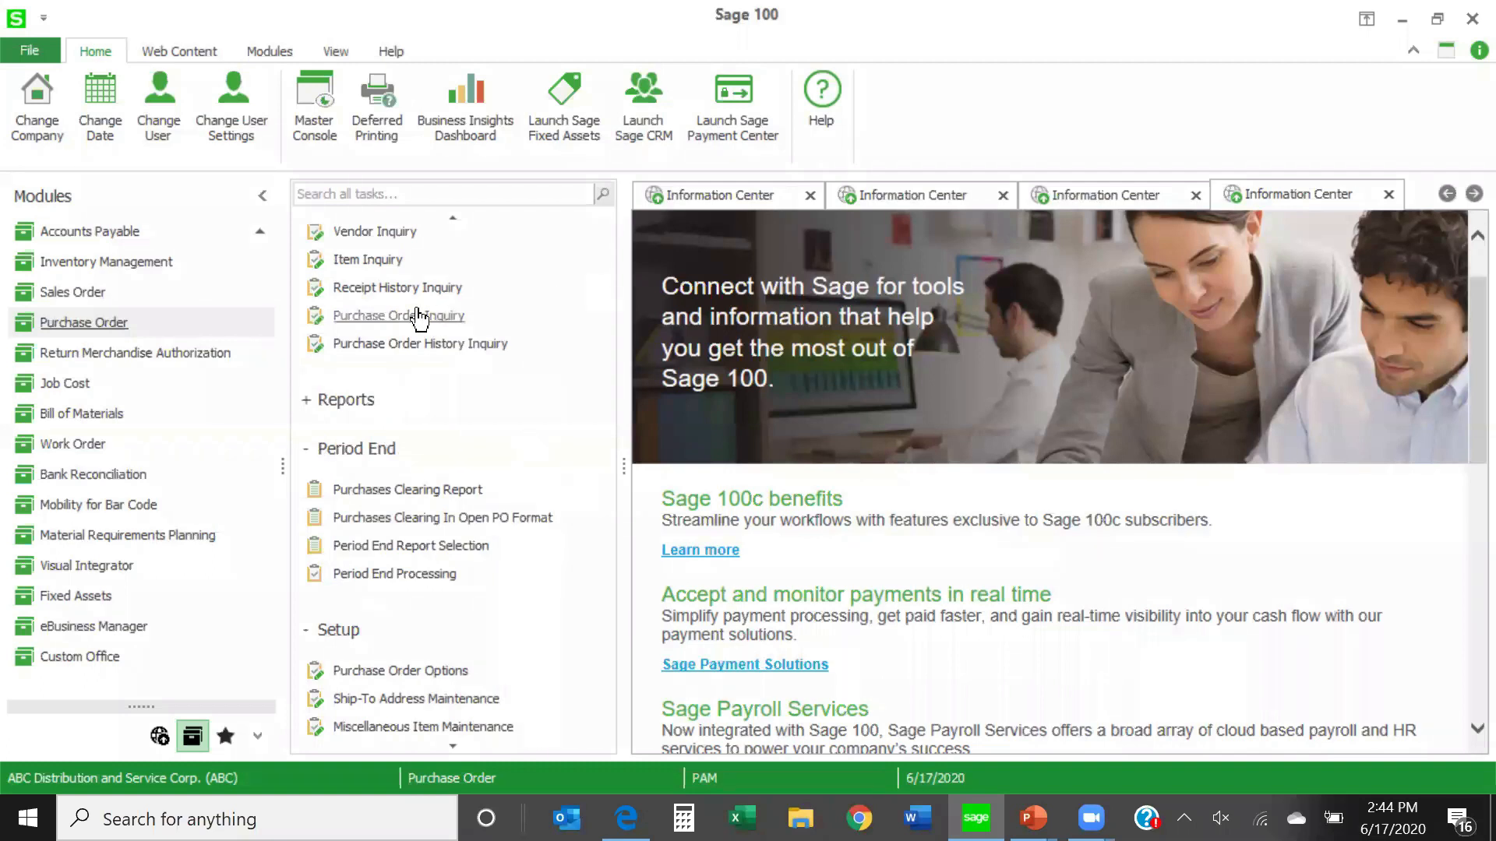
pyautogui.scroll(2, 399, 304)
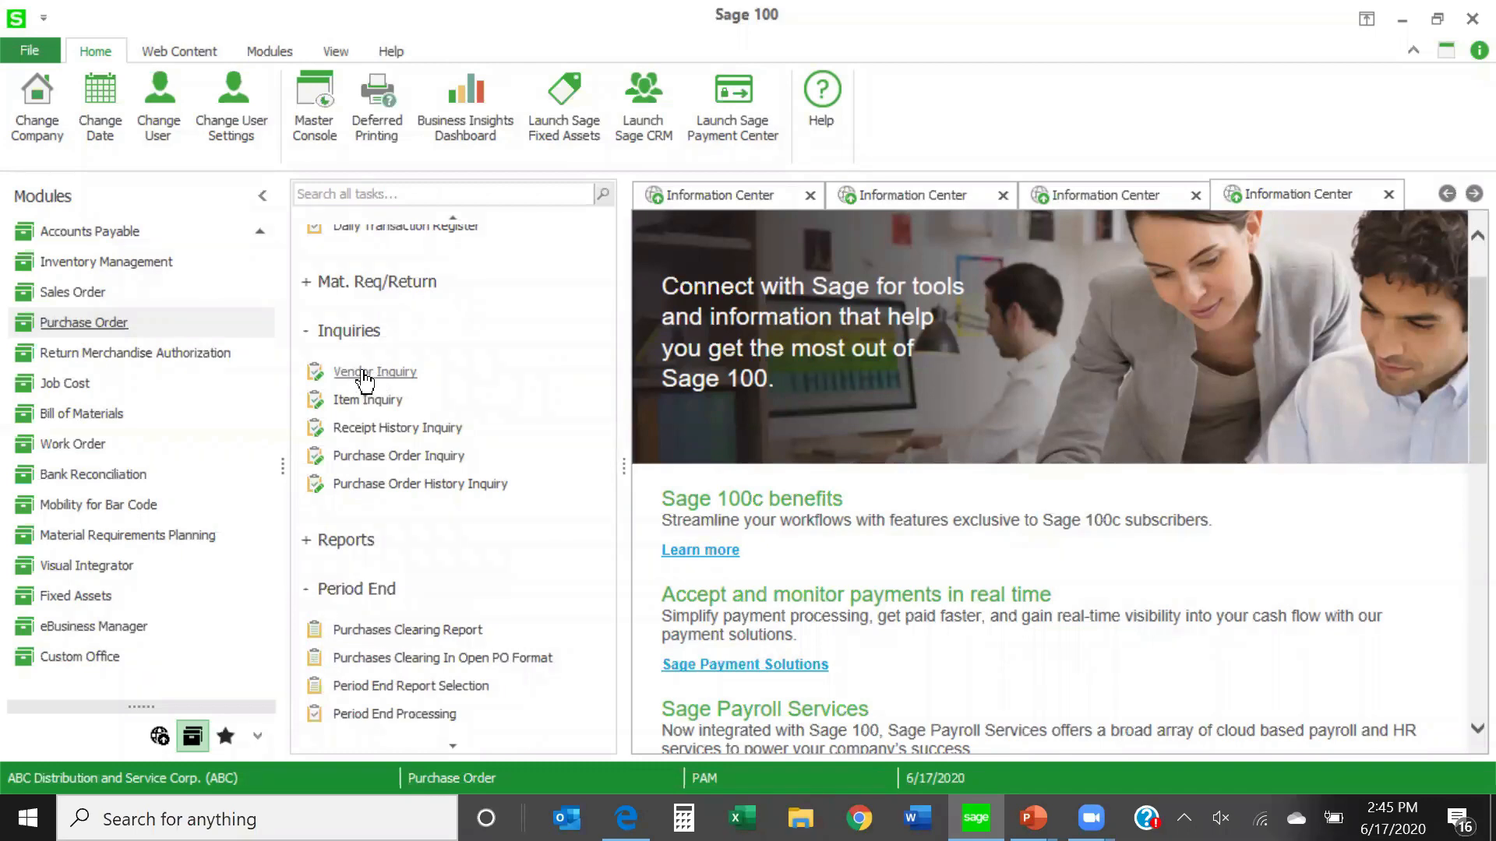
pyautogui.click(355, 432)
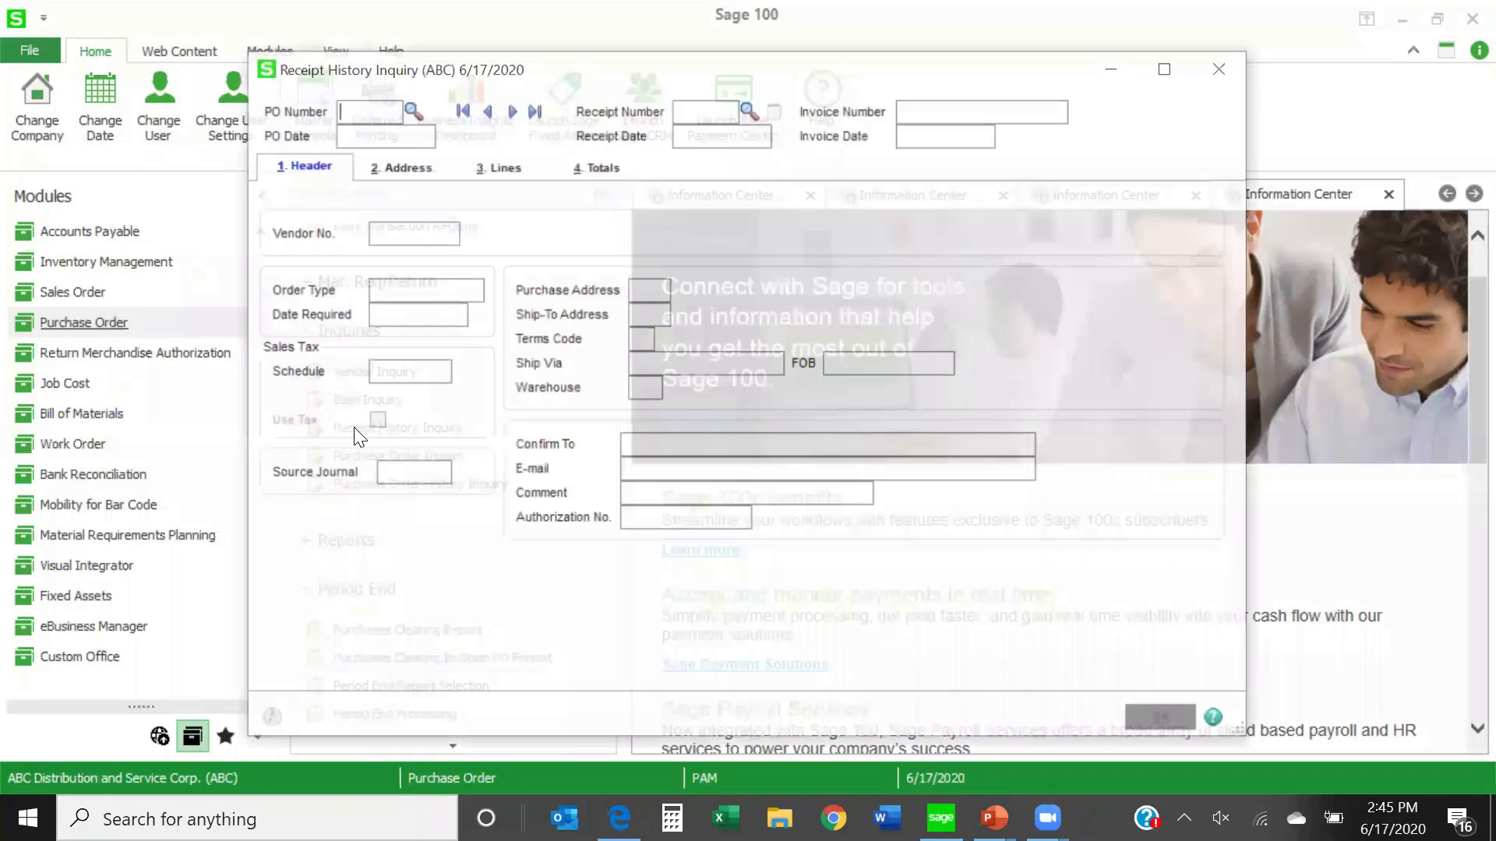
pyautogui.click(1349, 119)
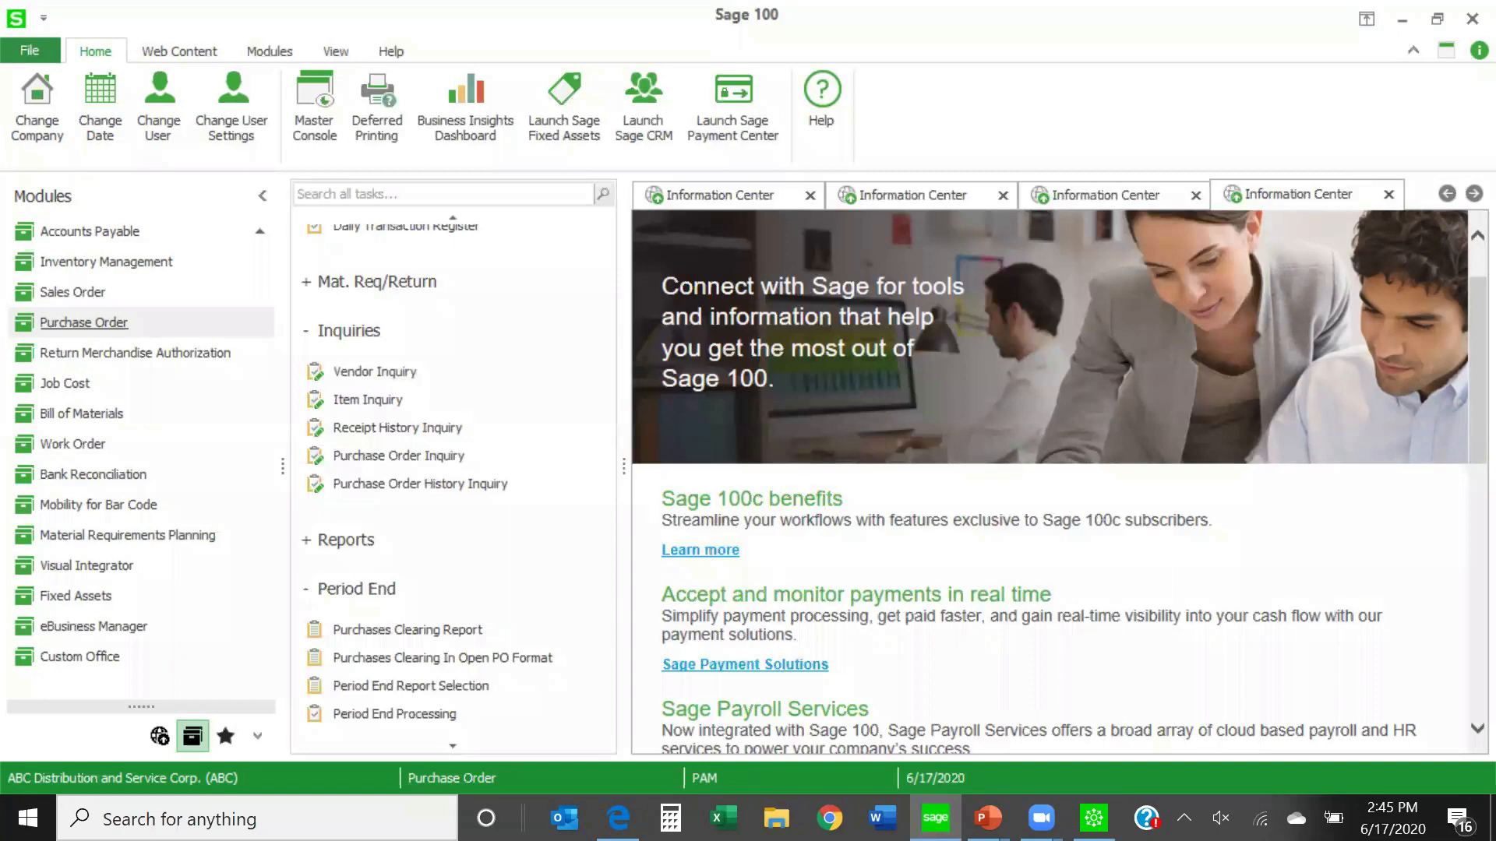
pyautogui.click(1093, 818)
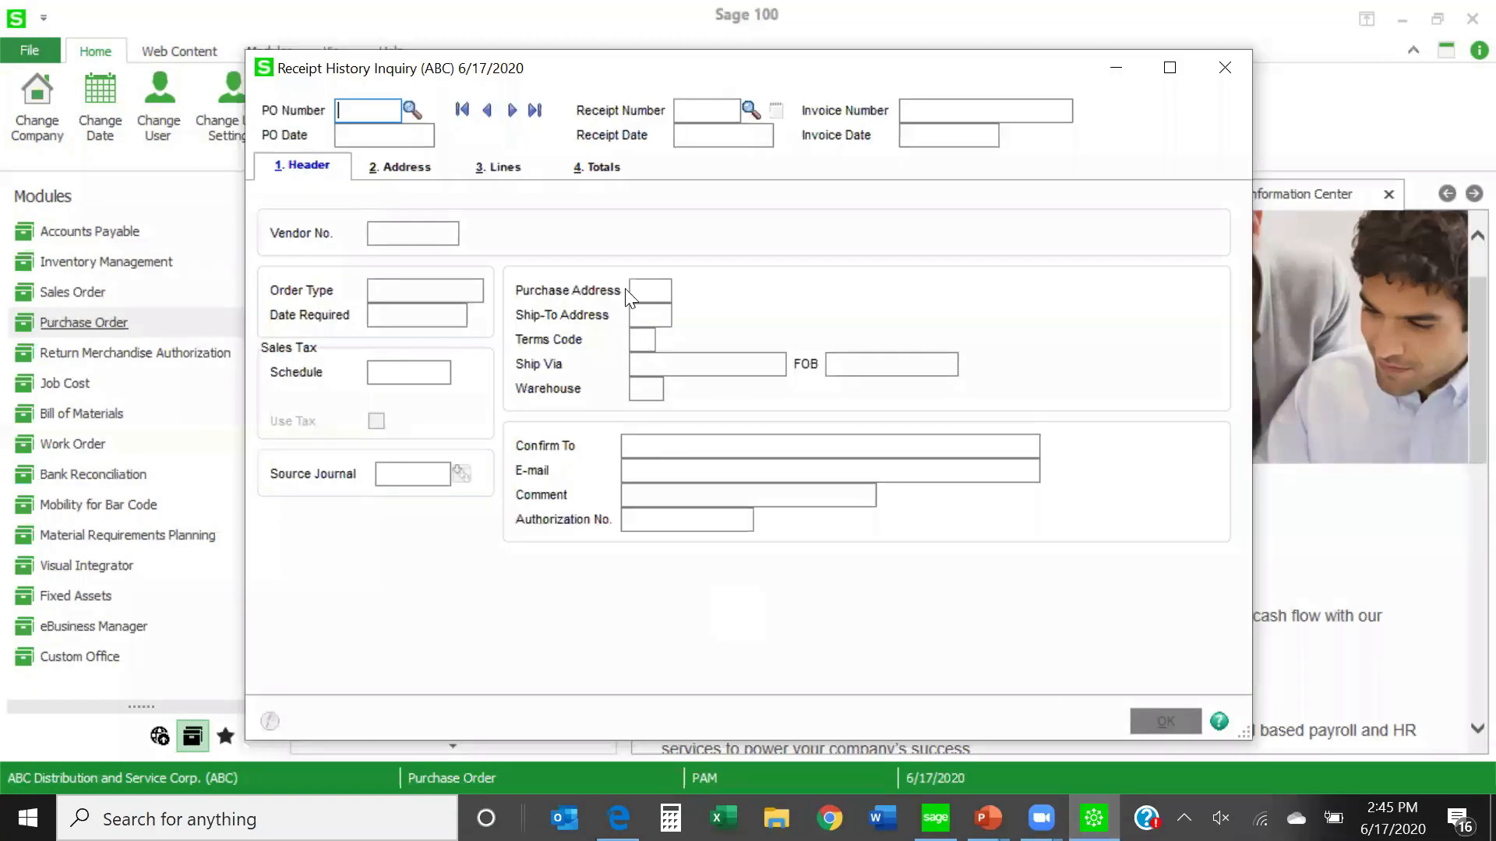
pyautogui.click(410, 109)
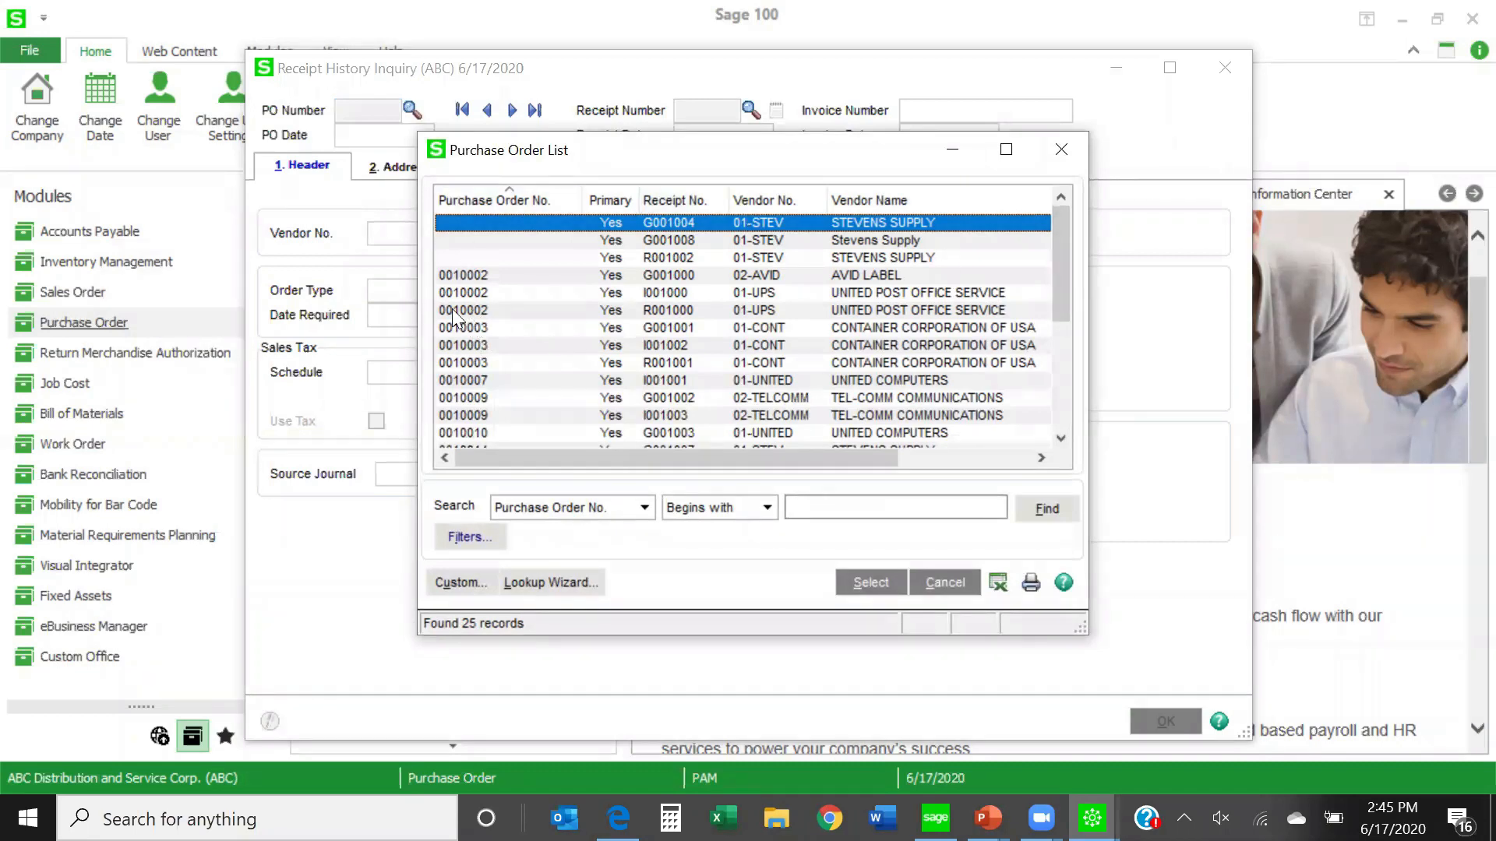
pyautogui.doubleClick(456, 275)
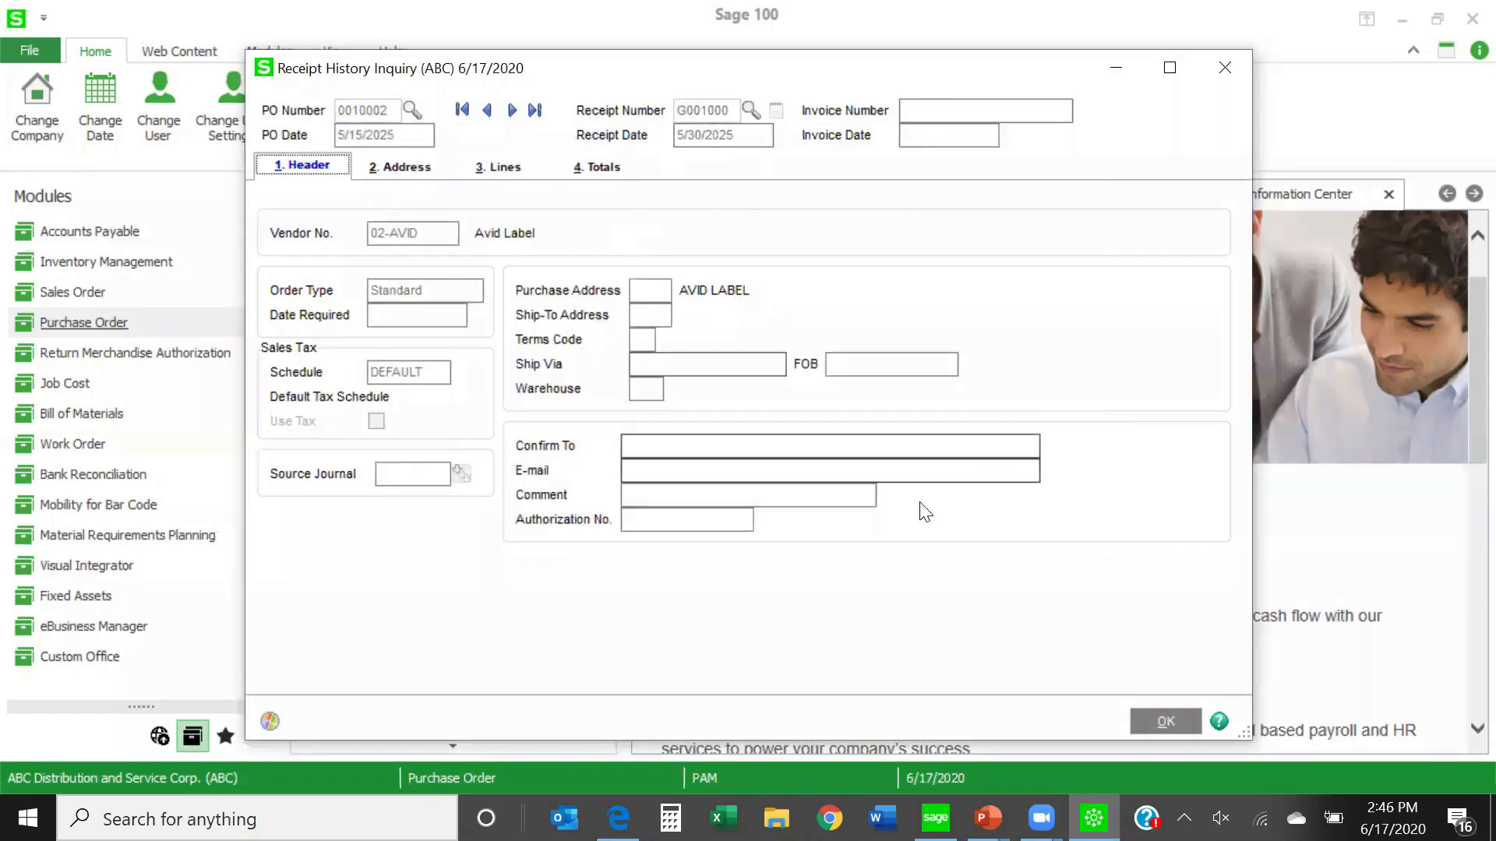
# - Examine the line items and header details of the Avid Label goods receipt
pyautogui.click(1156, 728)
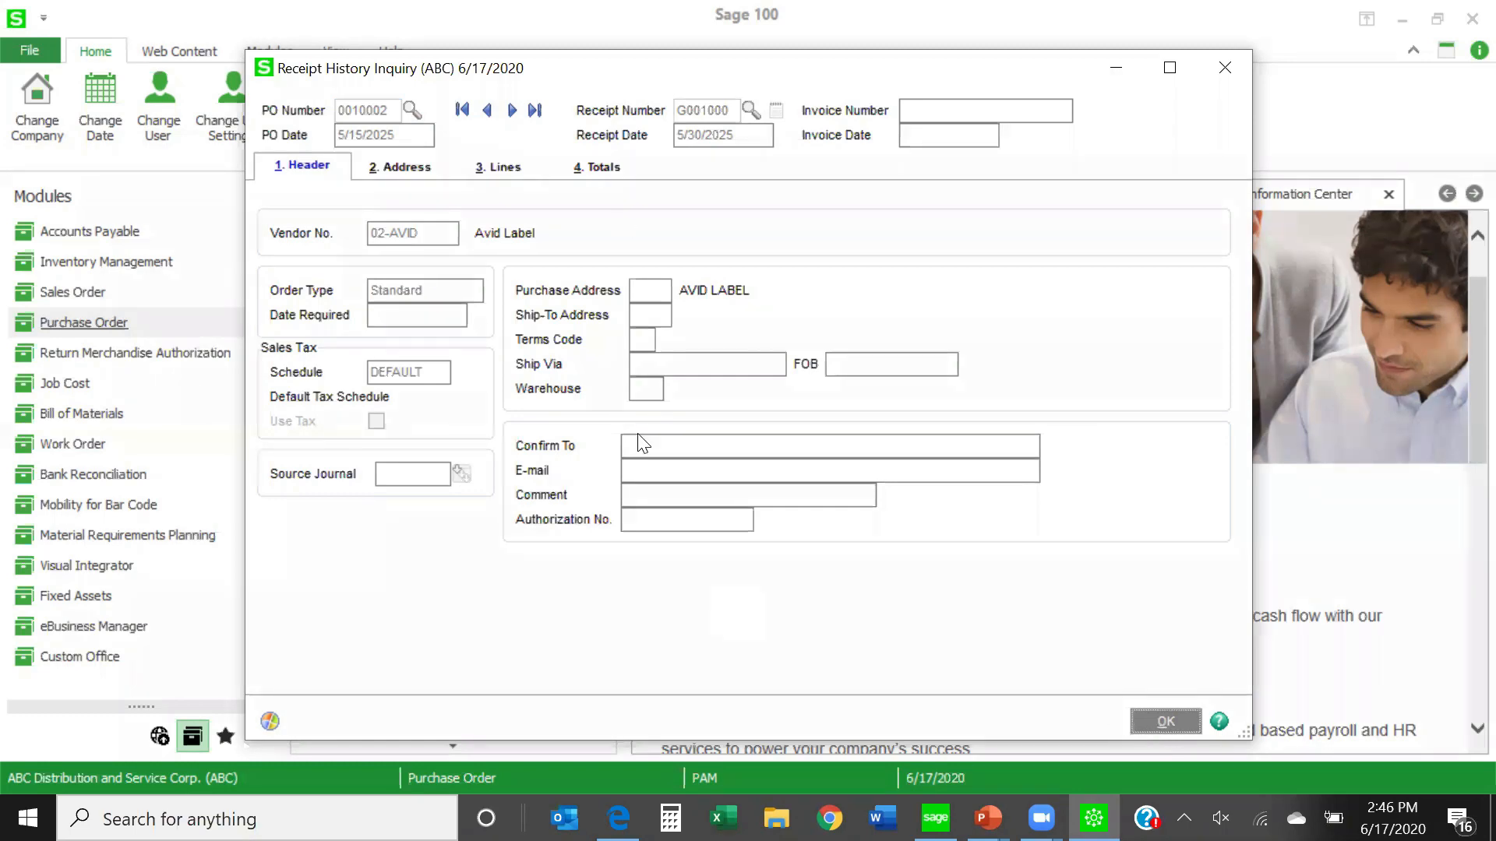
pyautogui.click(679, 134)
pyautogui.click(507, 173)
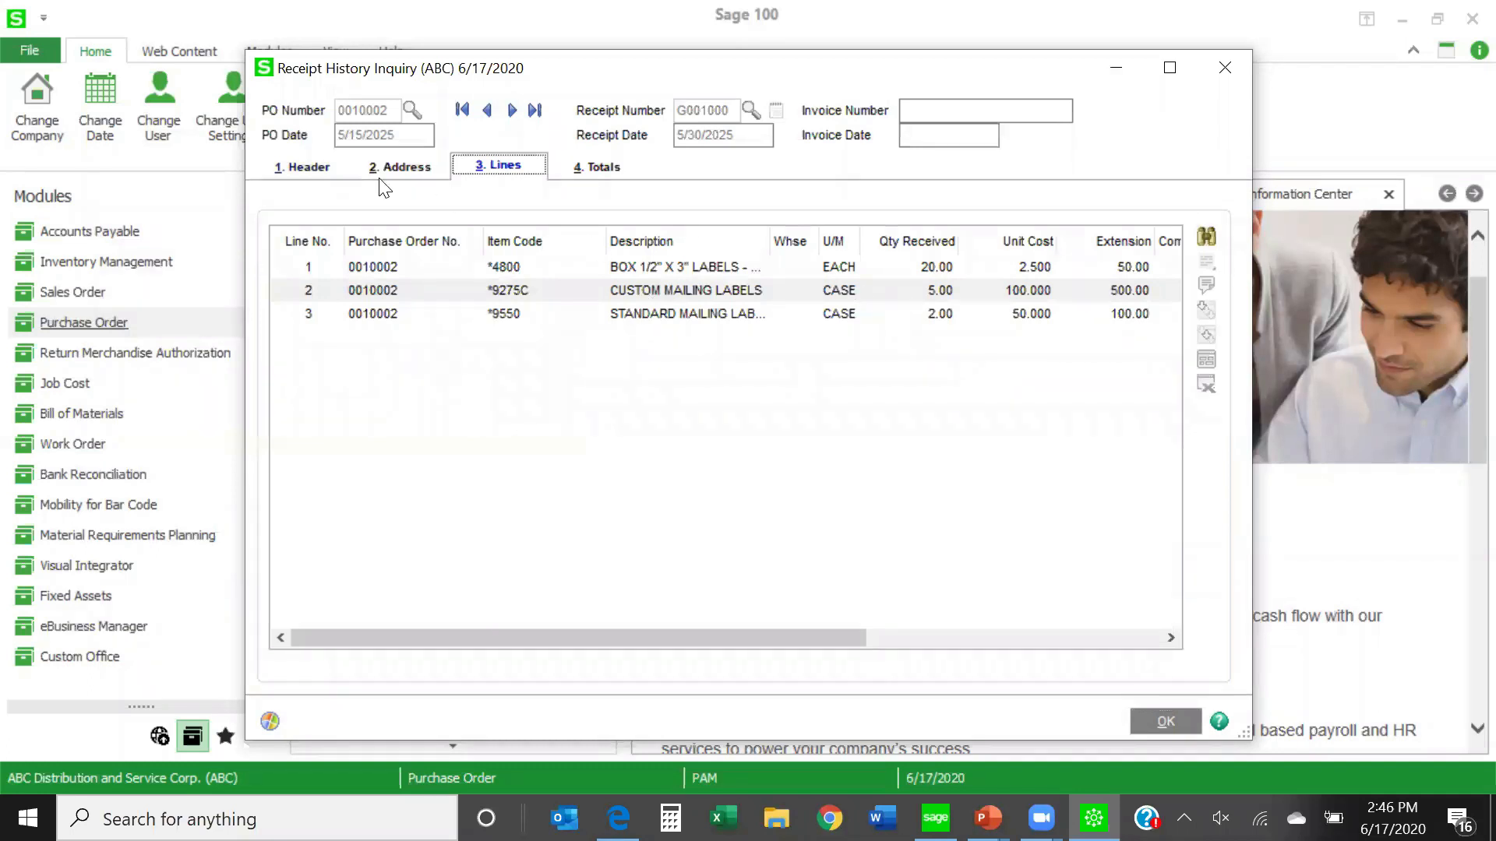
pyautogui.click(304, 172)
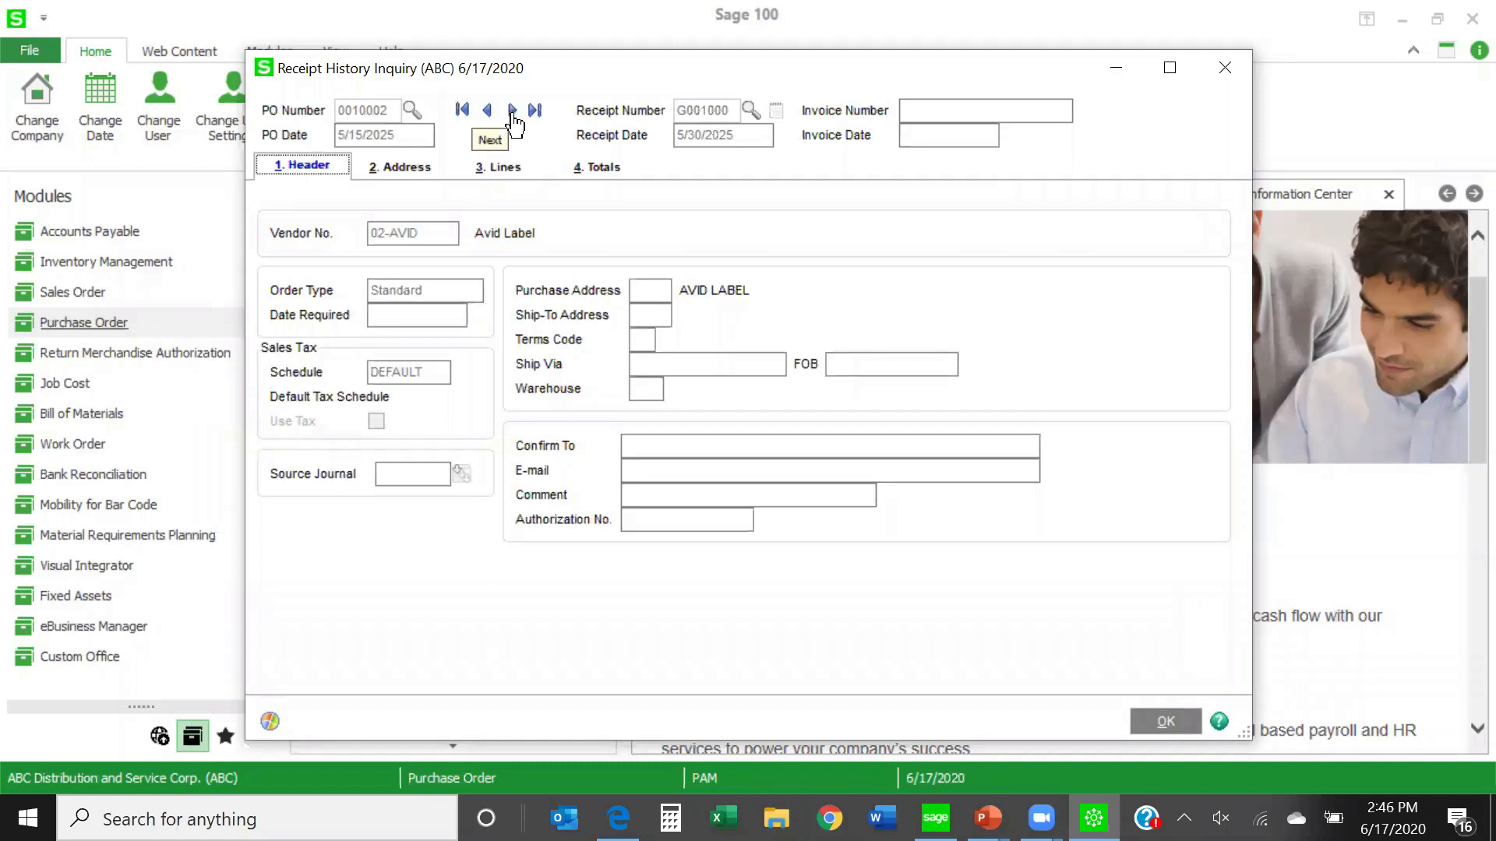
# - Review the two United Post Office Service receipts that follow for the same purchase order, including the first one's lines, and close the inquiry
pyautogui.click(513, 114)
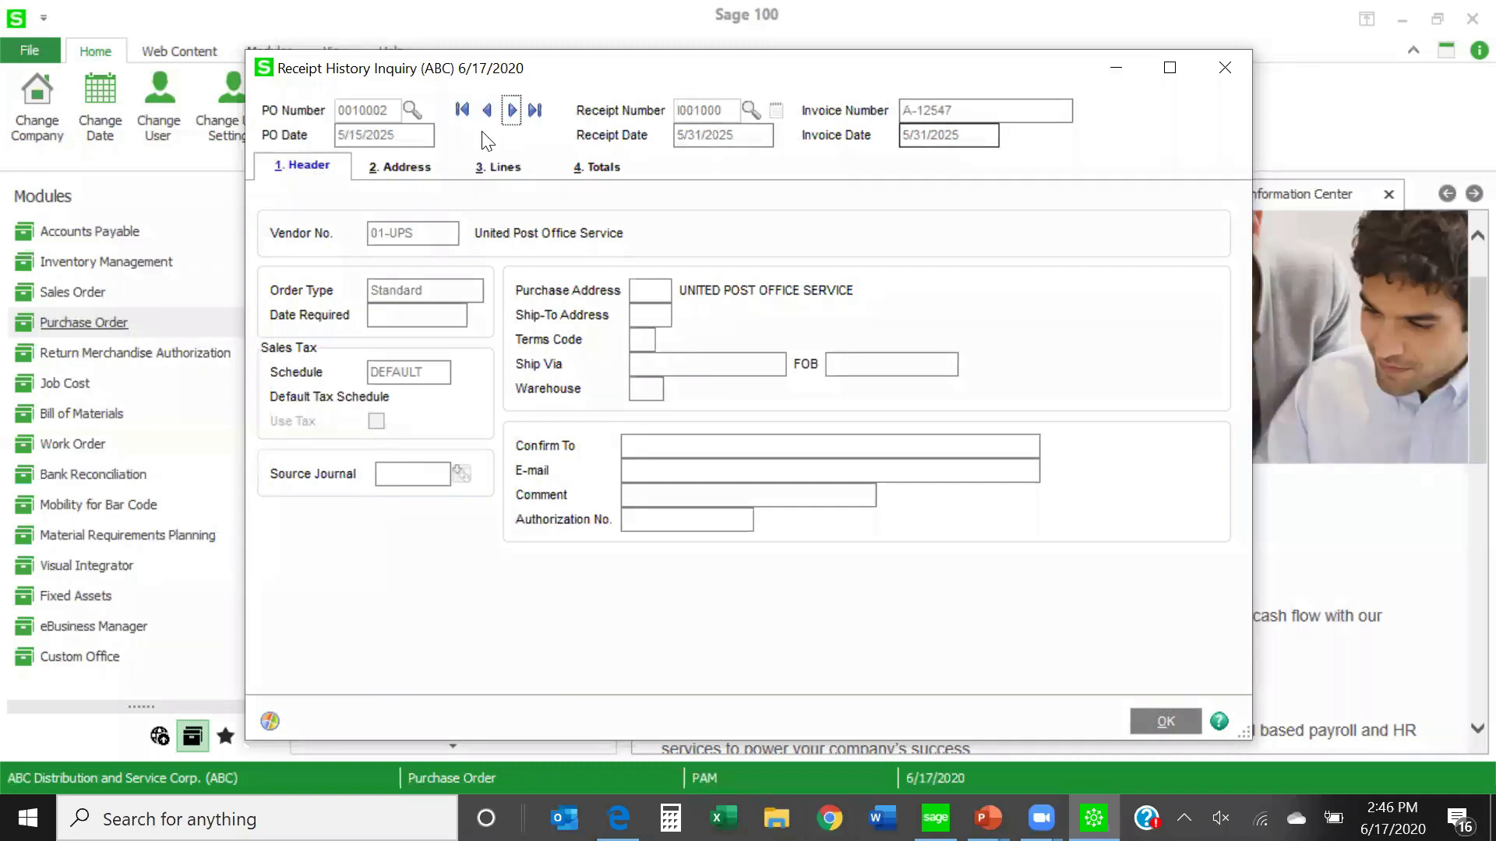
pyautogui.click(502, 168)
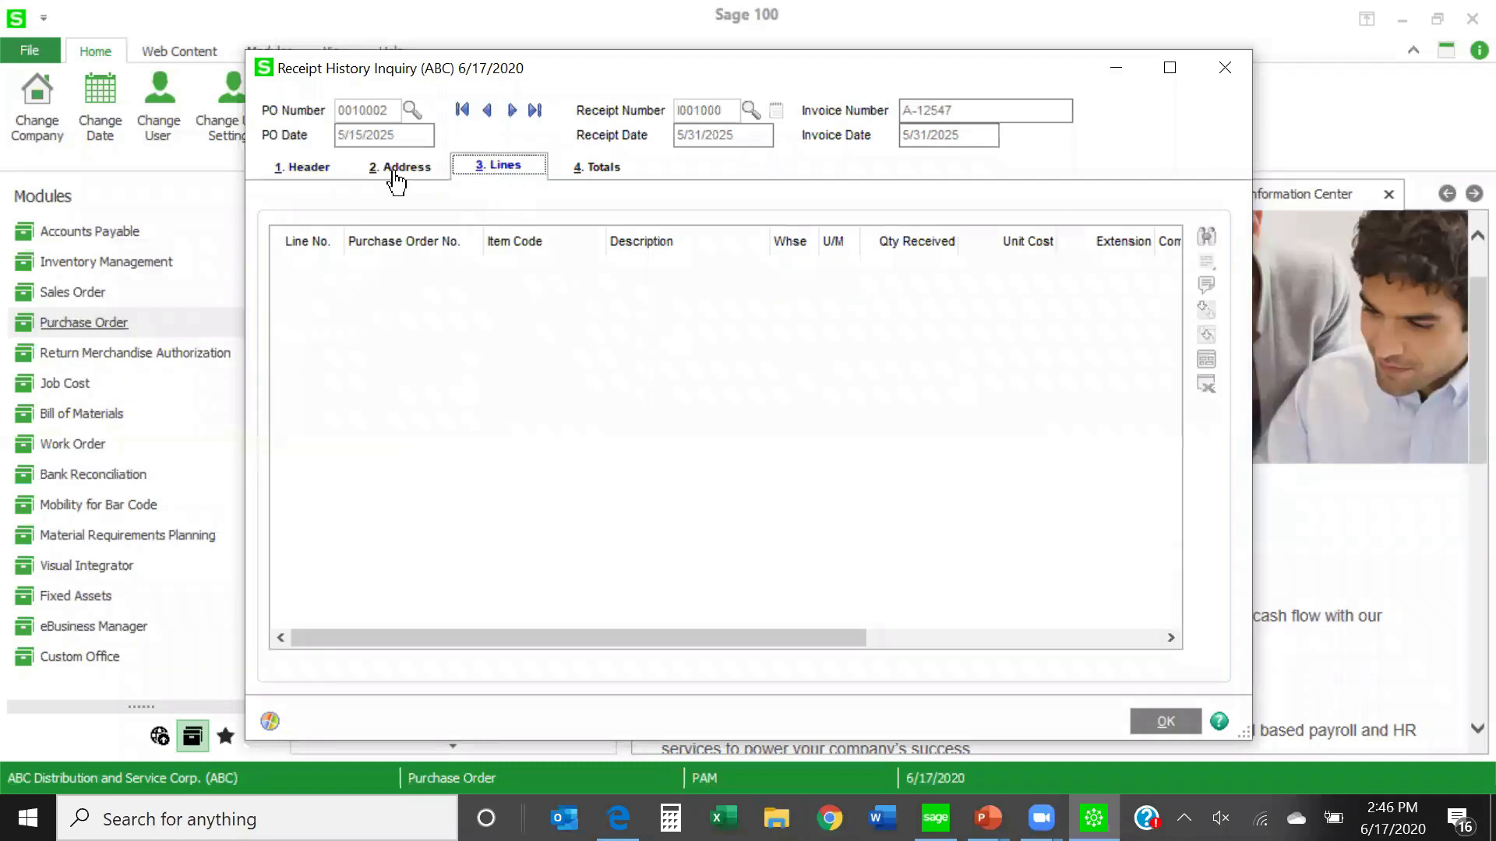
pyautogui.click(300, 176)
pyautogui.click(511, 110)
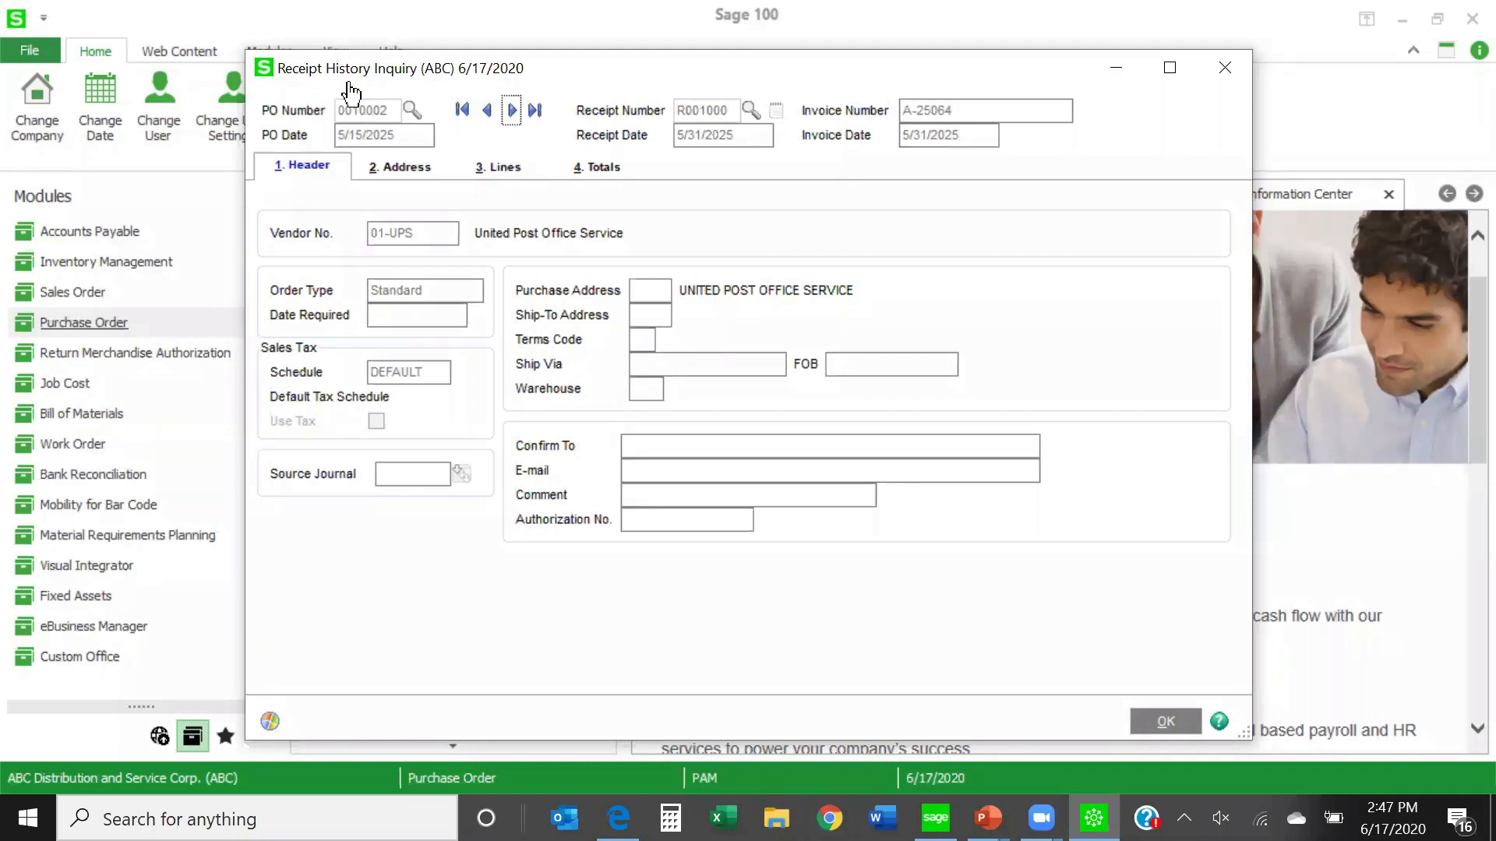
pyautogui.click(1155, 725)
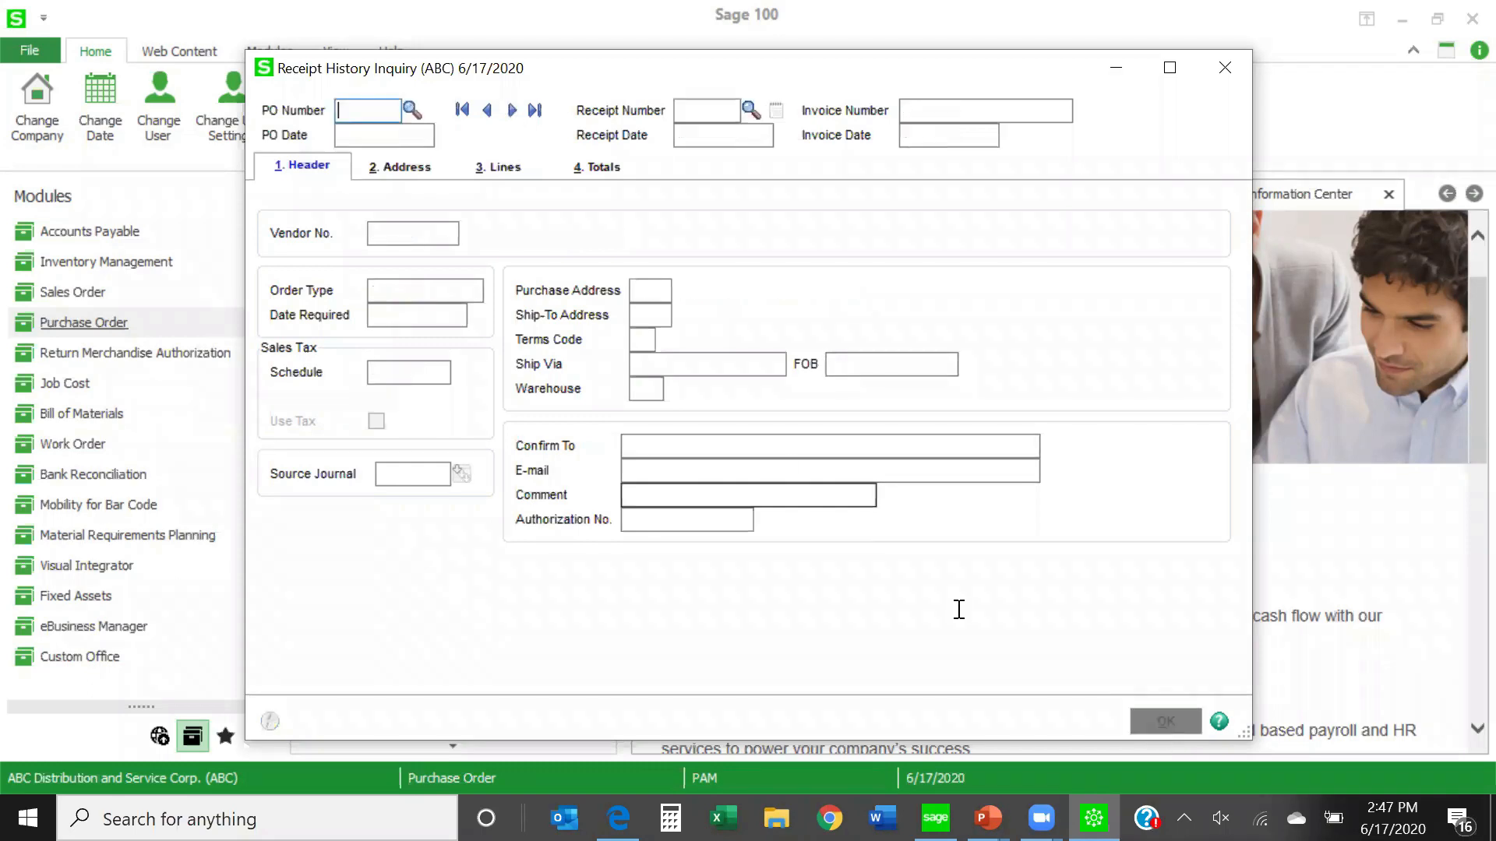
pyautogui.click(1236, 75)
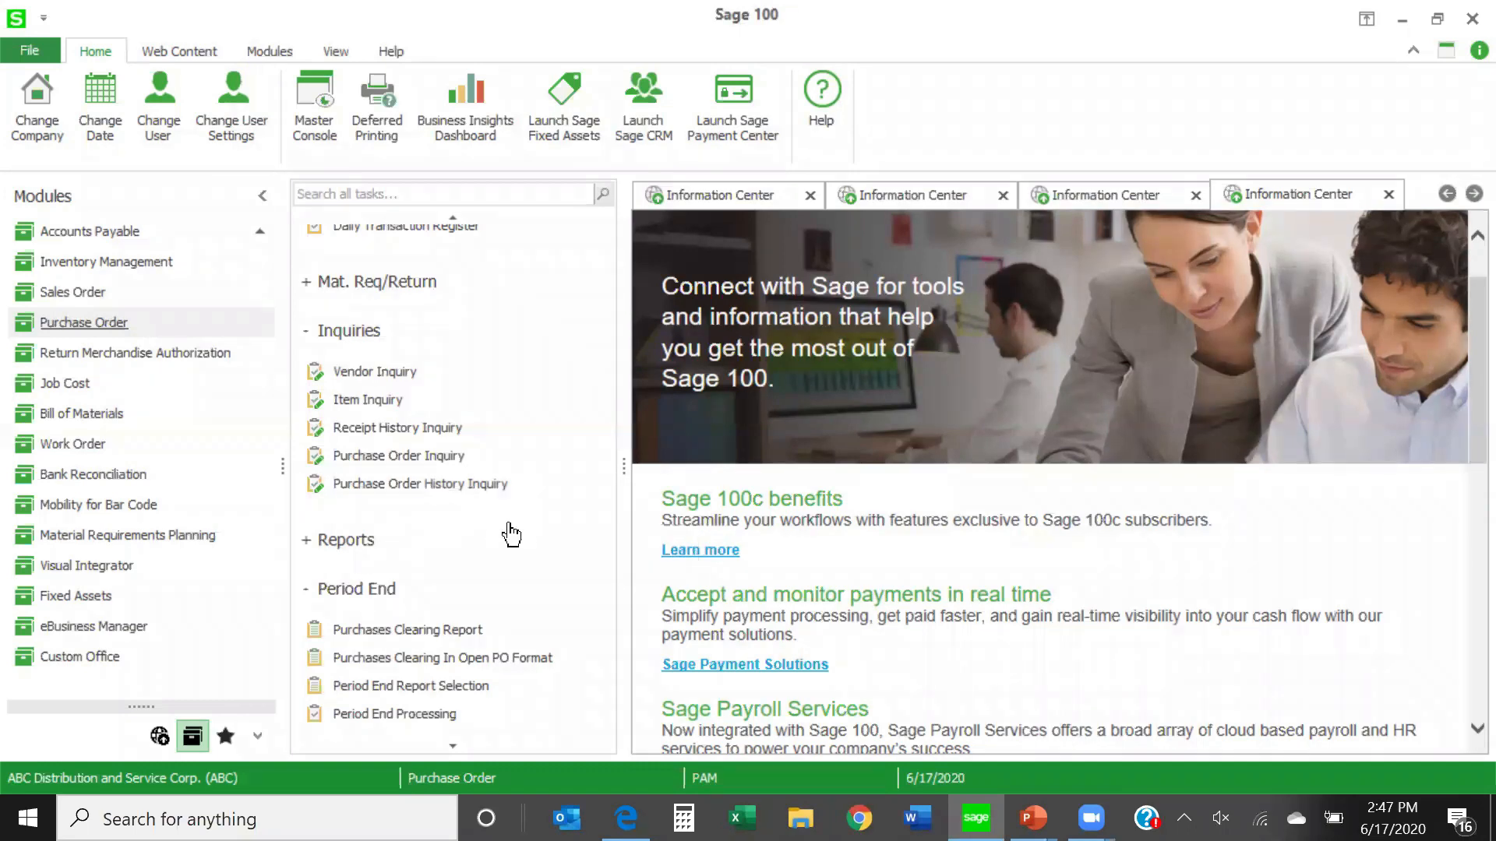
# - Start a new return in Return of Goods Entry against Allclimate Maintenance's last listed purchase order dated 6/17/2020, acknowledging the vendor memo
pyautogui.scroll(3, 511, 535)
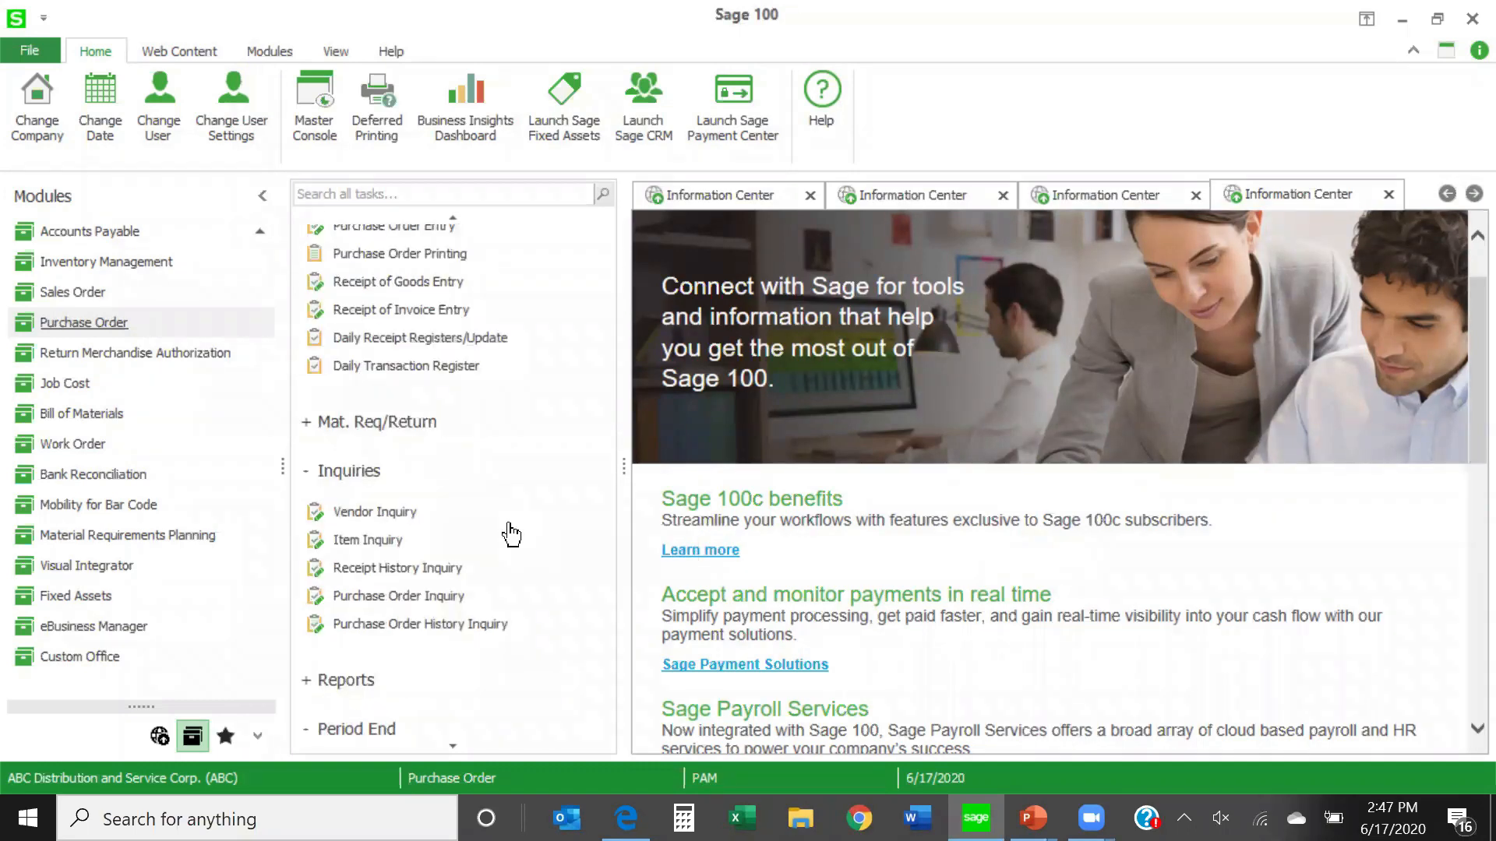
pyautogui.click(304, 427)
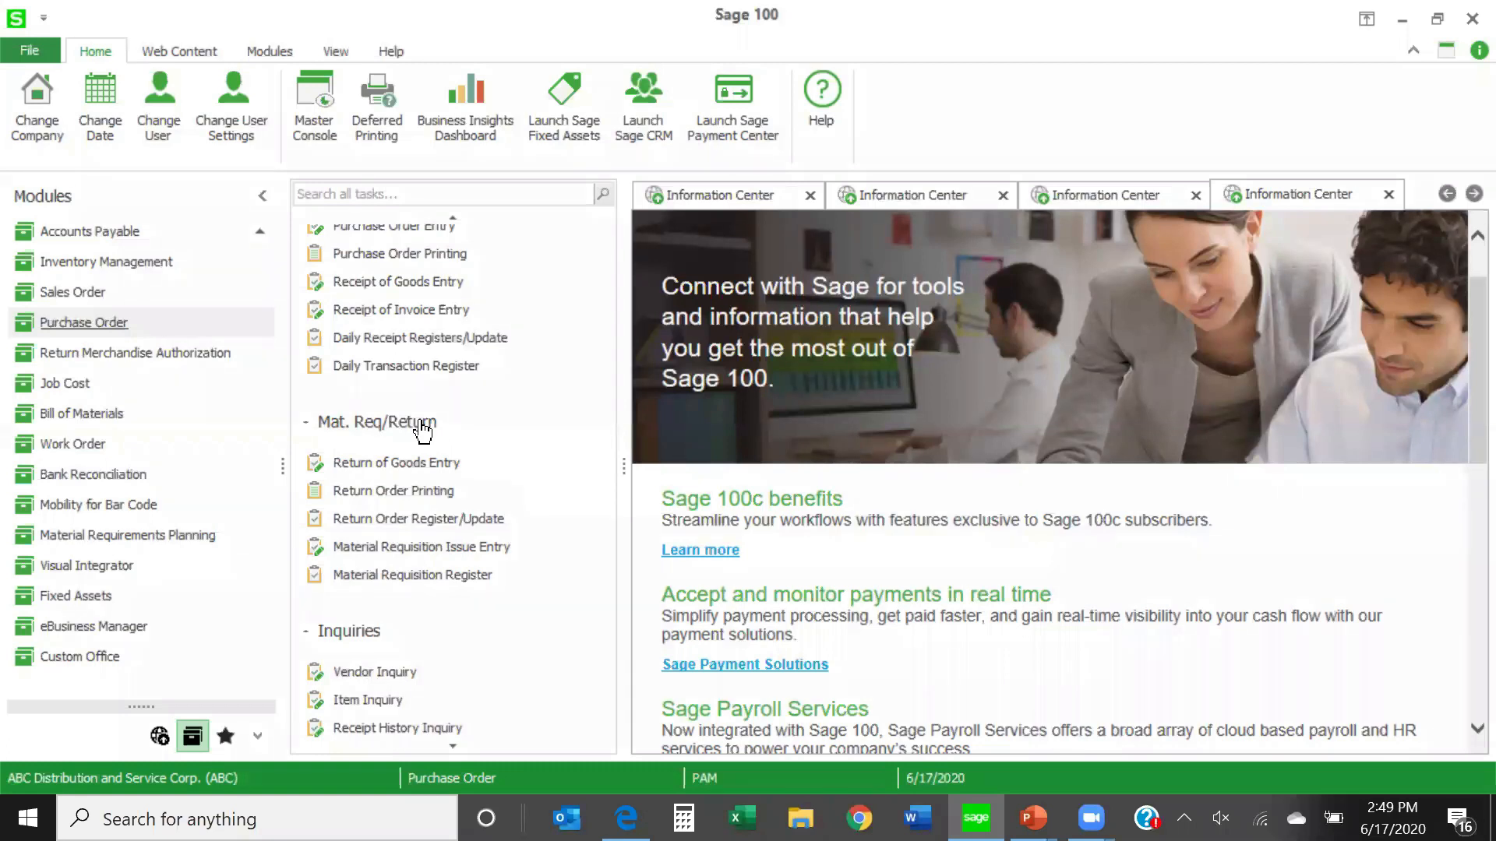
pyautogui.click(398, 463)
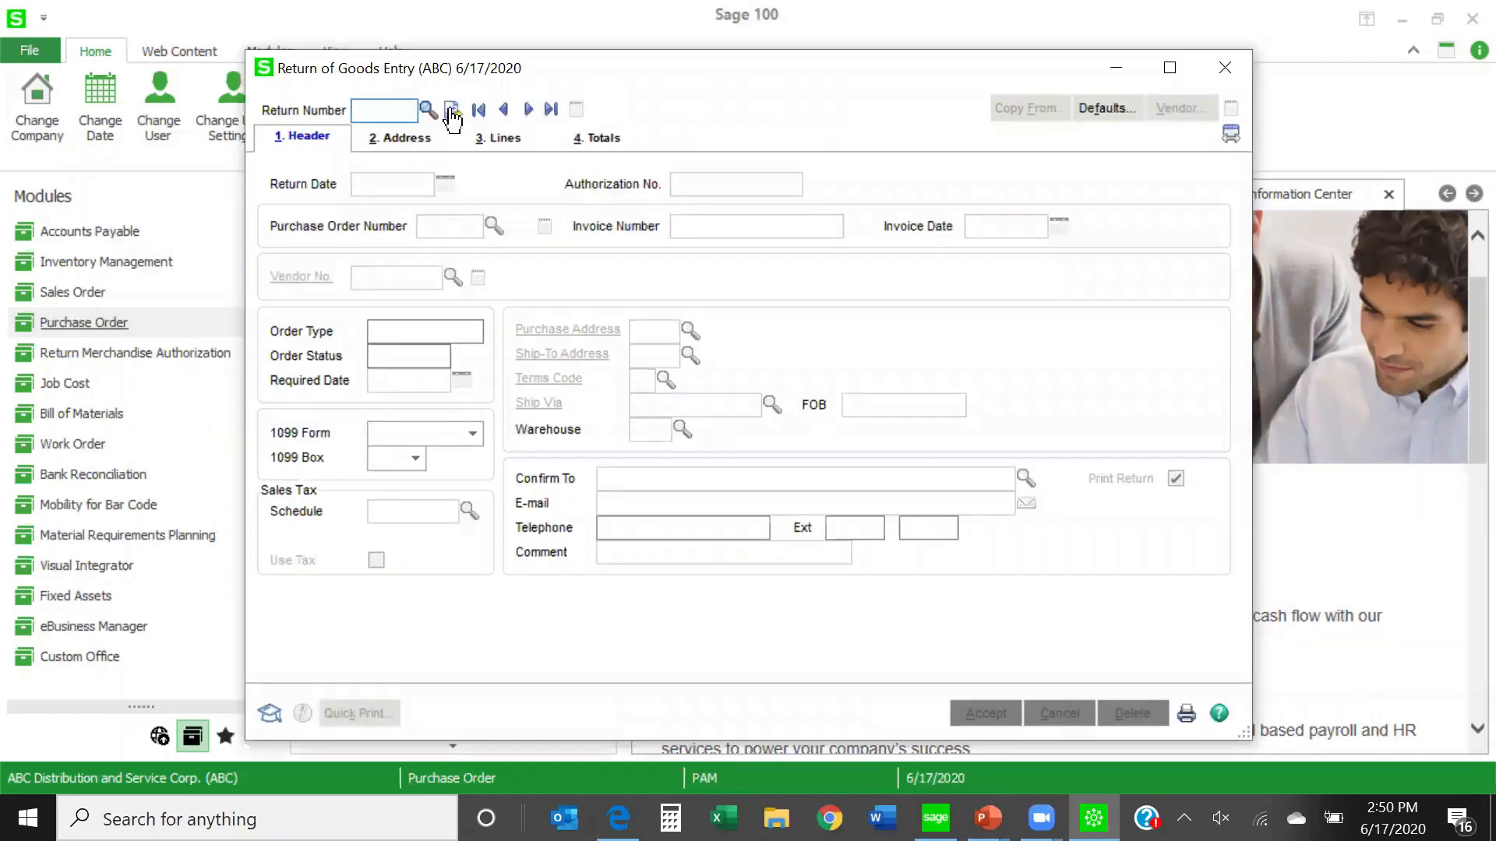
pyautogui.click(451, 111)
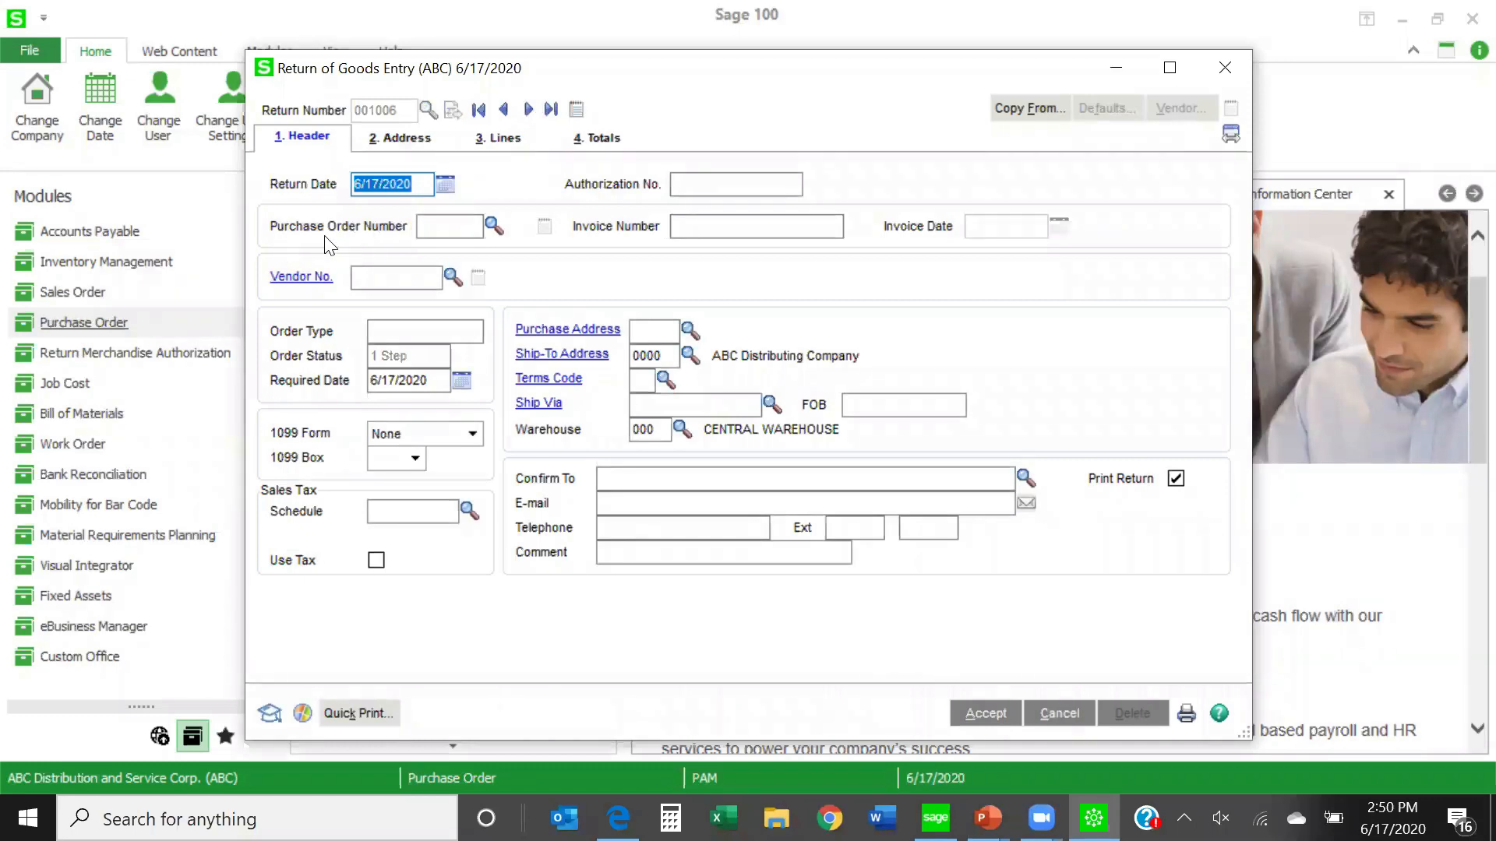
pyautogui.click(494, 229)
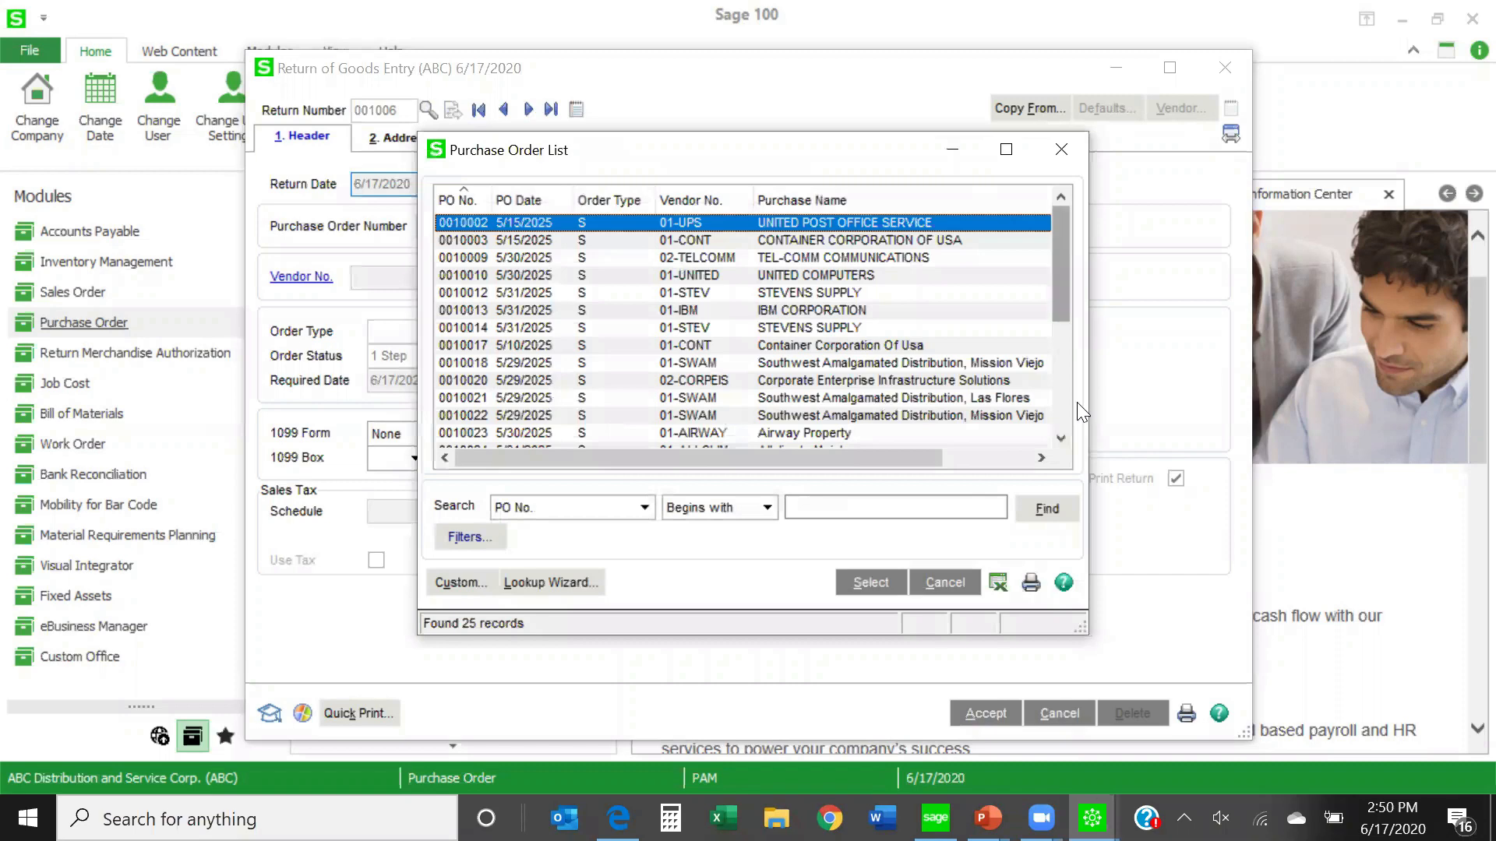
pyautogui.scroll(-4, 668, 430)
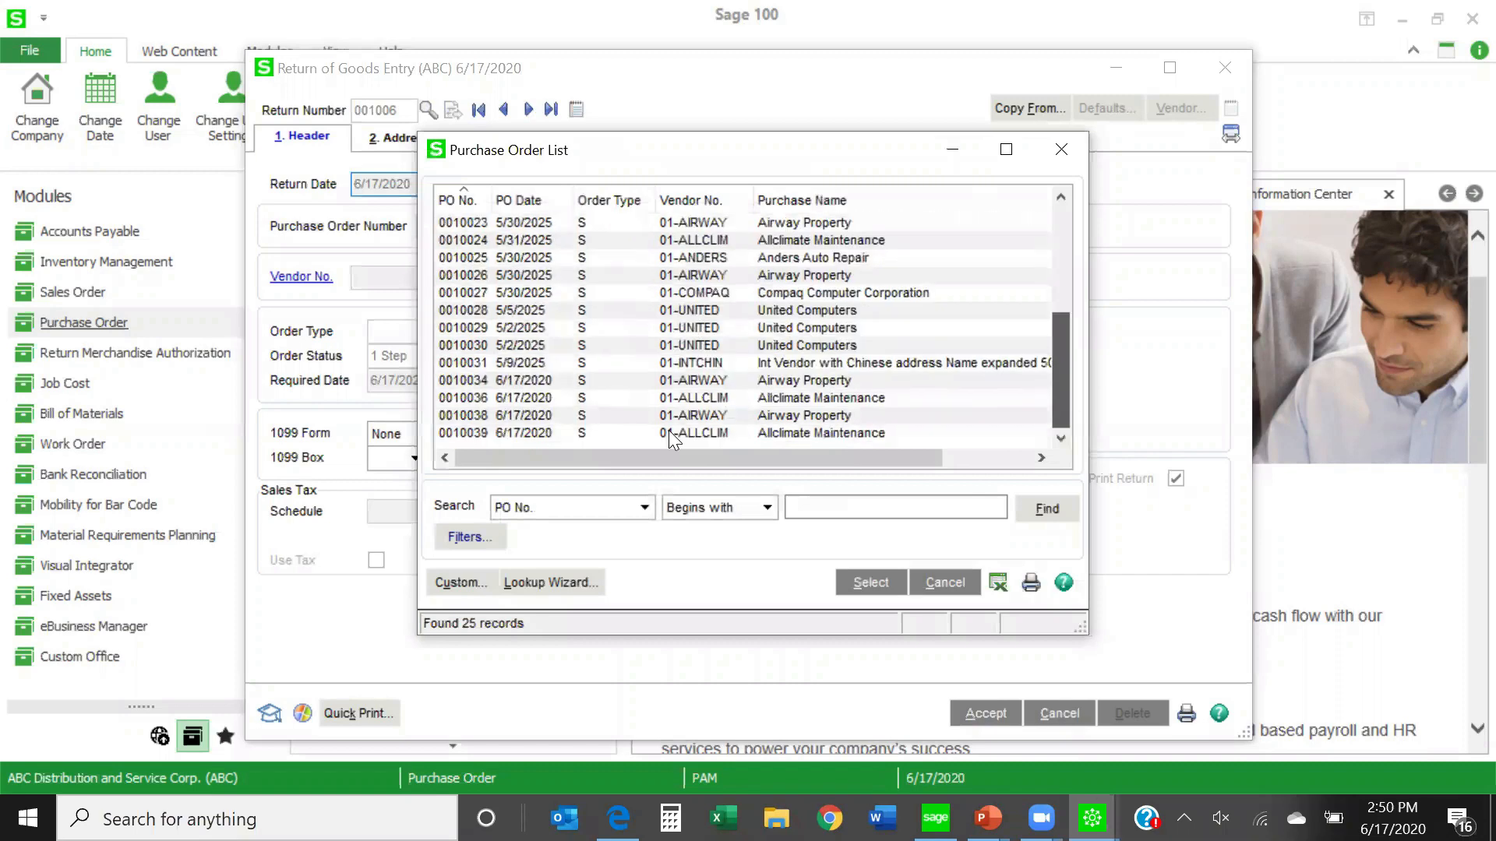
pyautogui.doubleClick(538, 426)
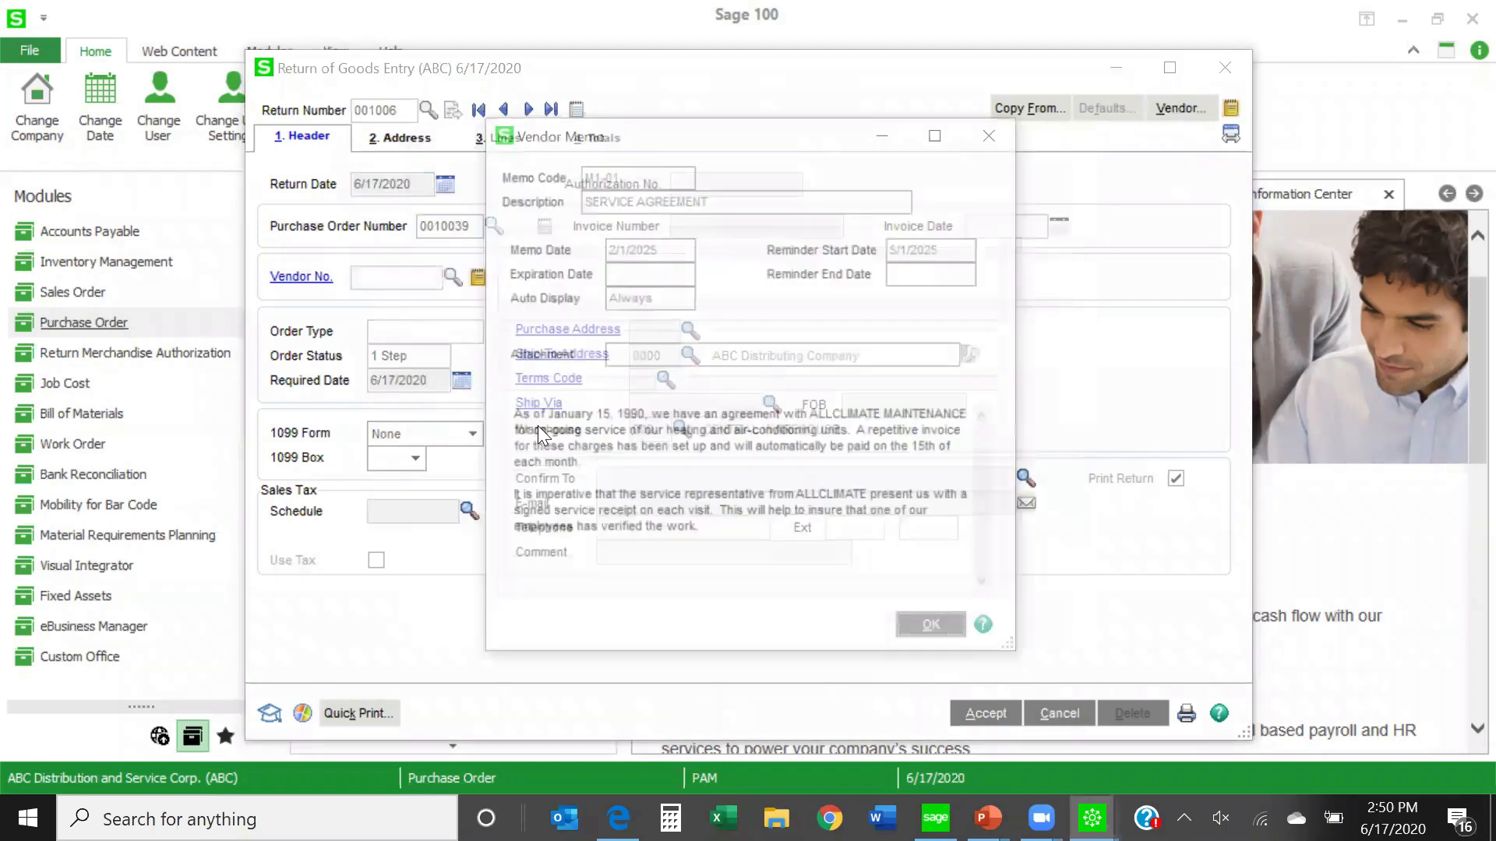
pyautogui.click(931, 632)
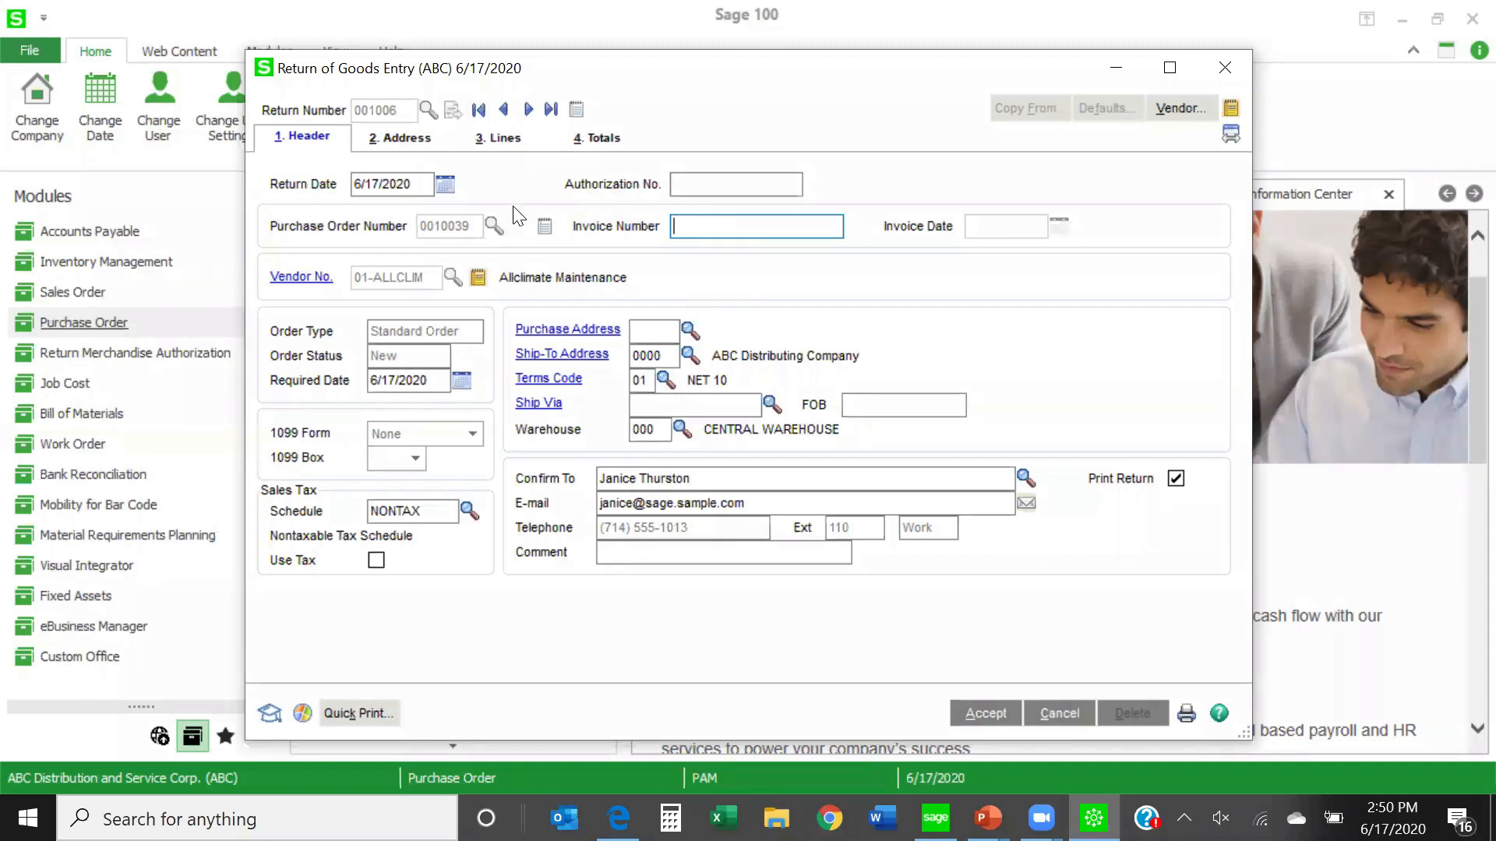
# - Try to return the complete Allclimate Maintenance purchase order, check the ordered and returned quantities, and cancel the return entry
pyautogui.click(678, 182)
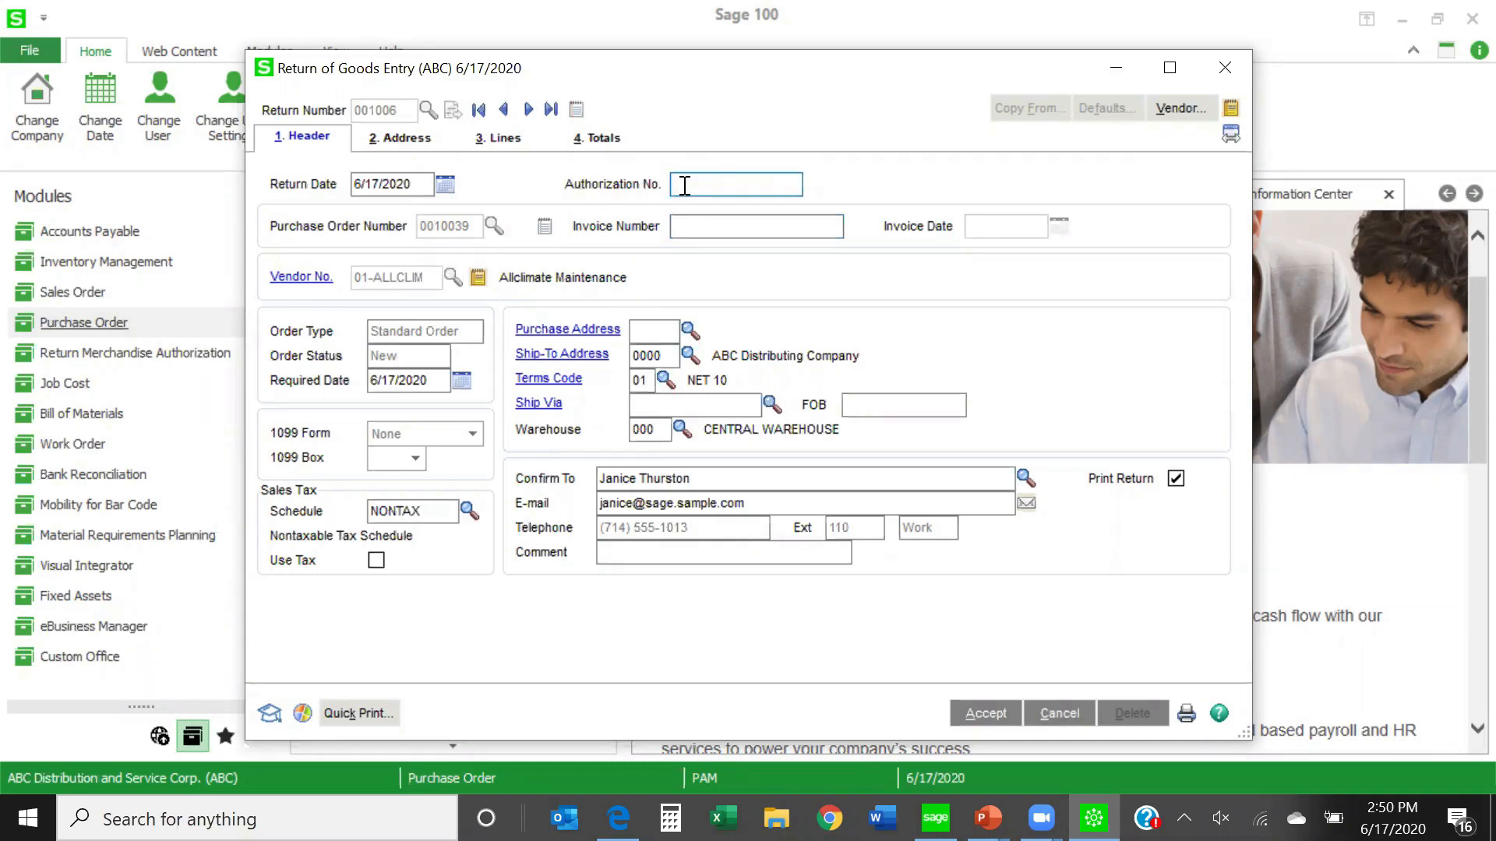
pyautogui.click(502, 138)
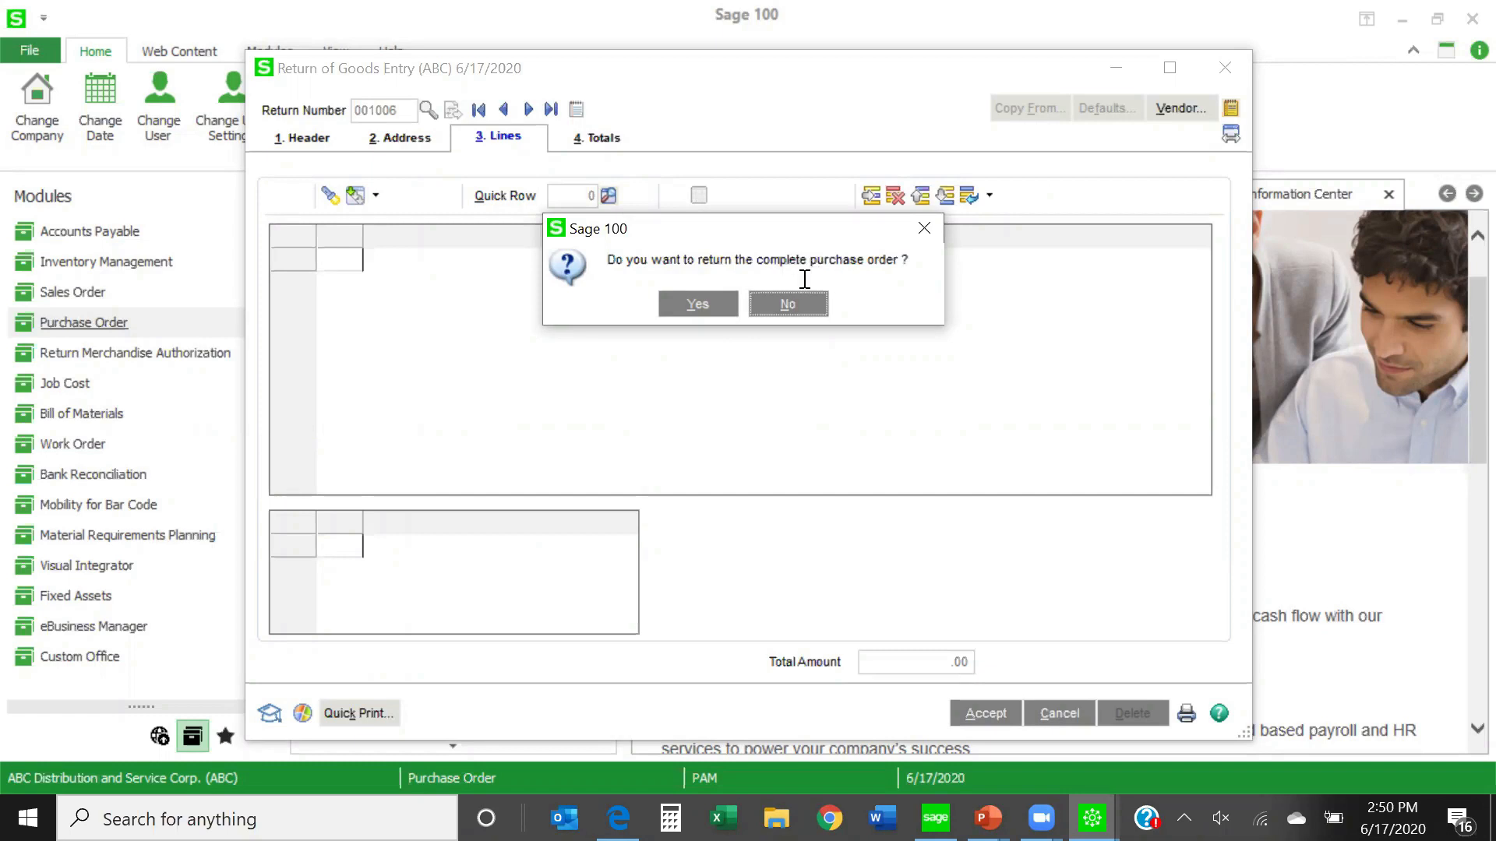
pyautogui.click(697, 308)
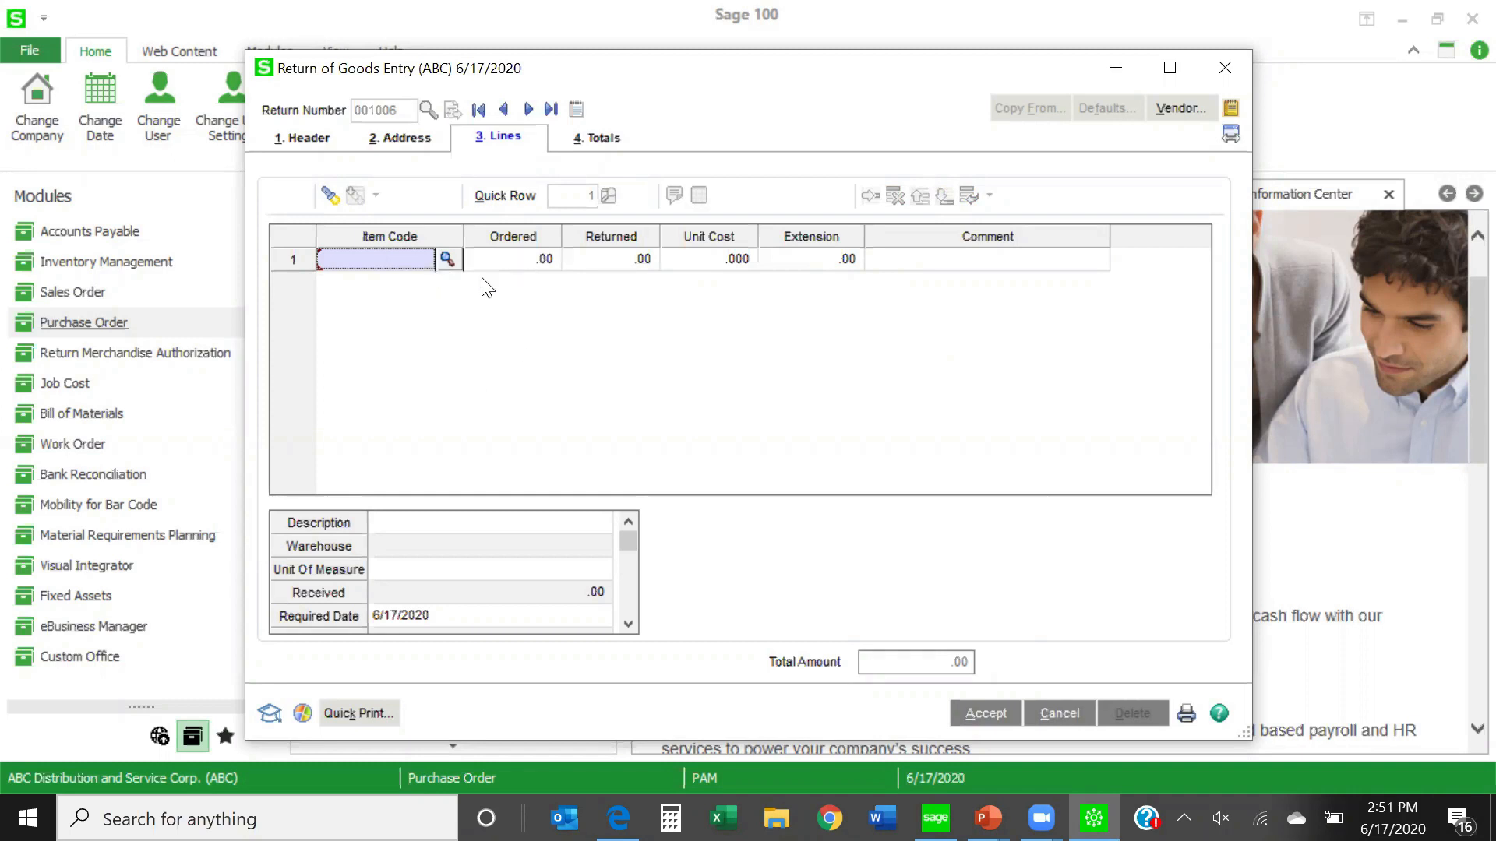
pyautogui.click(528, 261)
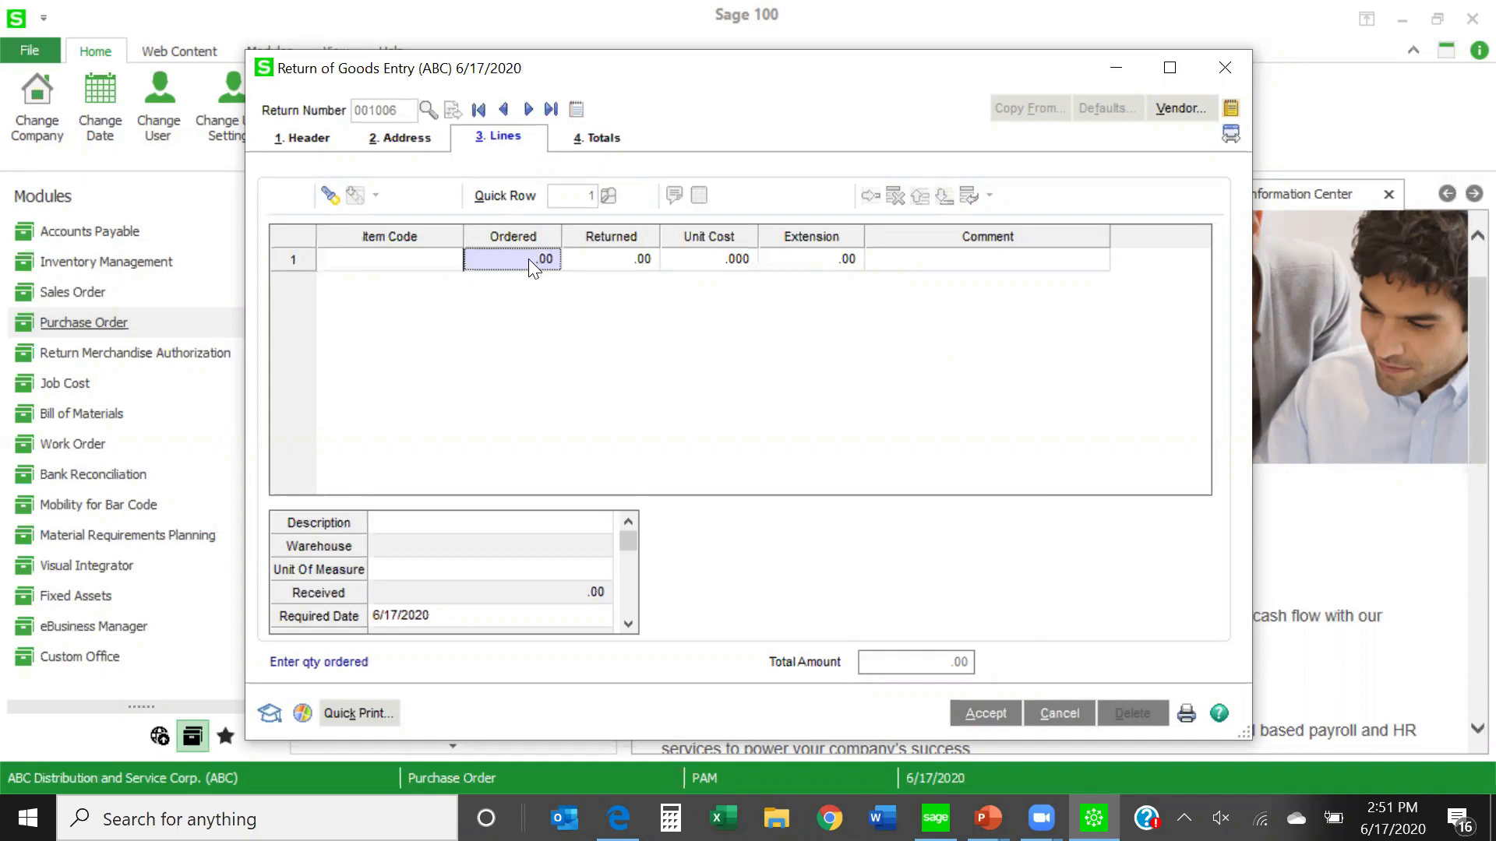
pyautogui.click(614, 266)
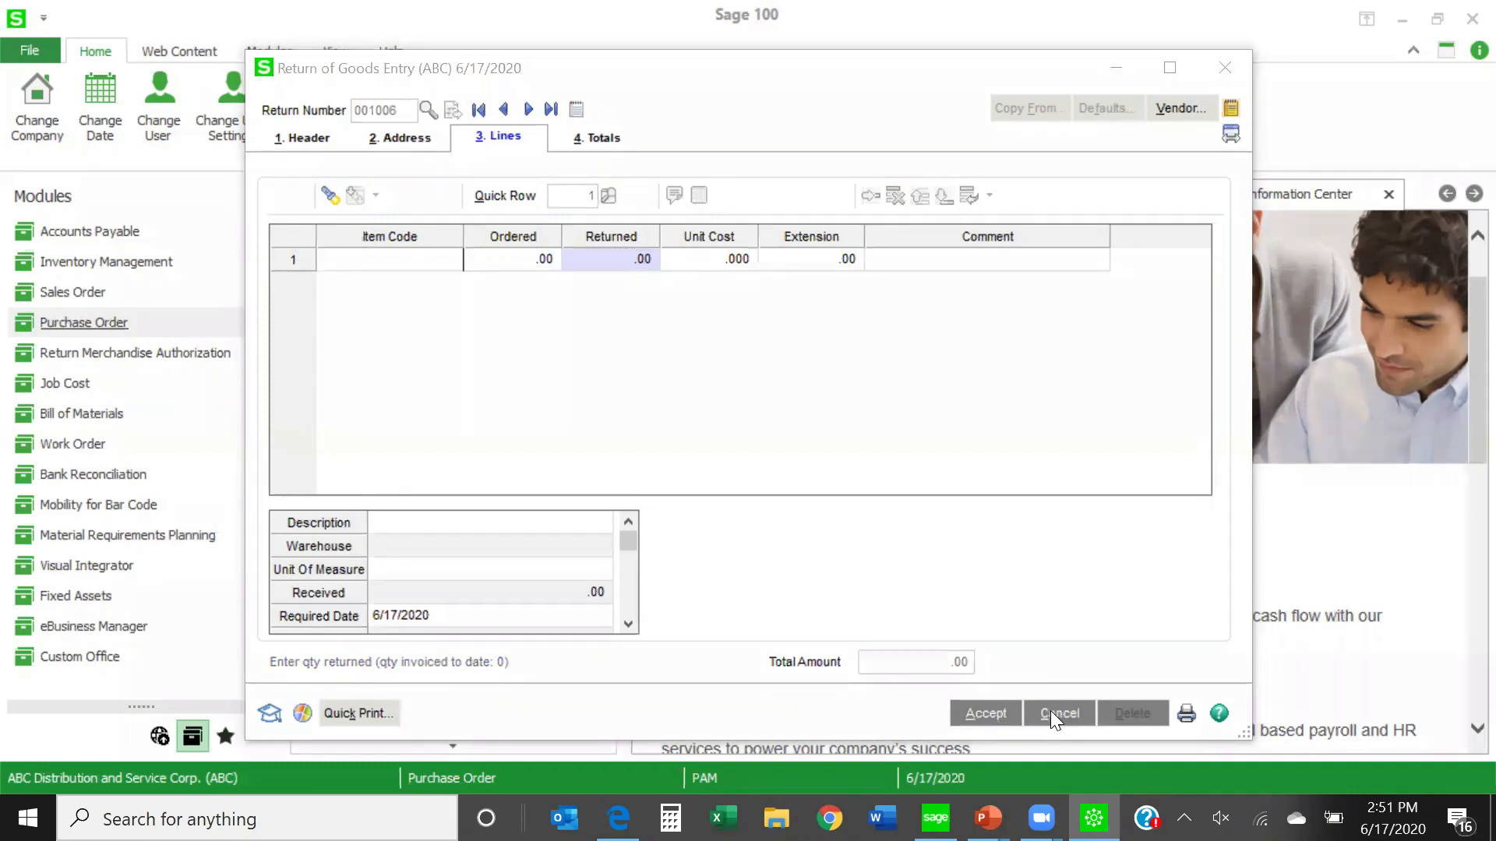
pyautogui.click(1050, 718)
pyautogui.click(706, 303)
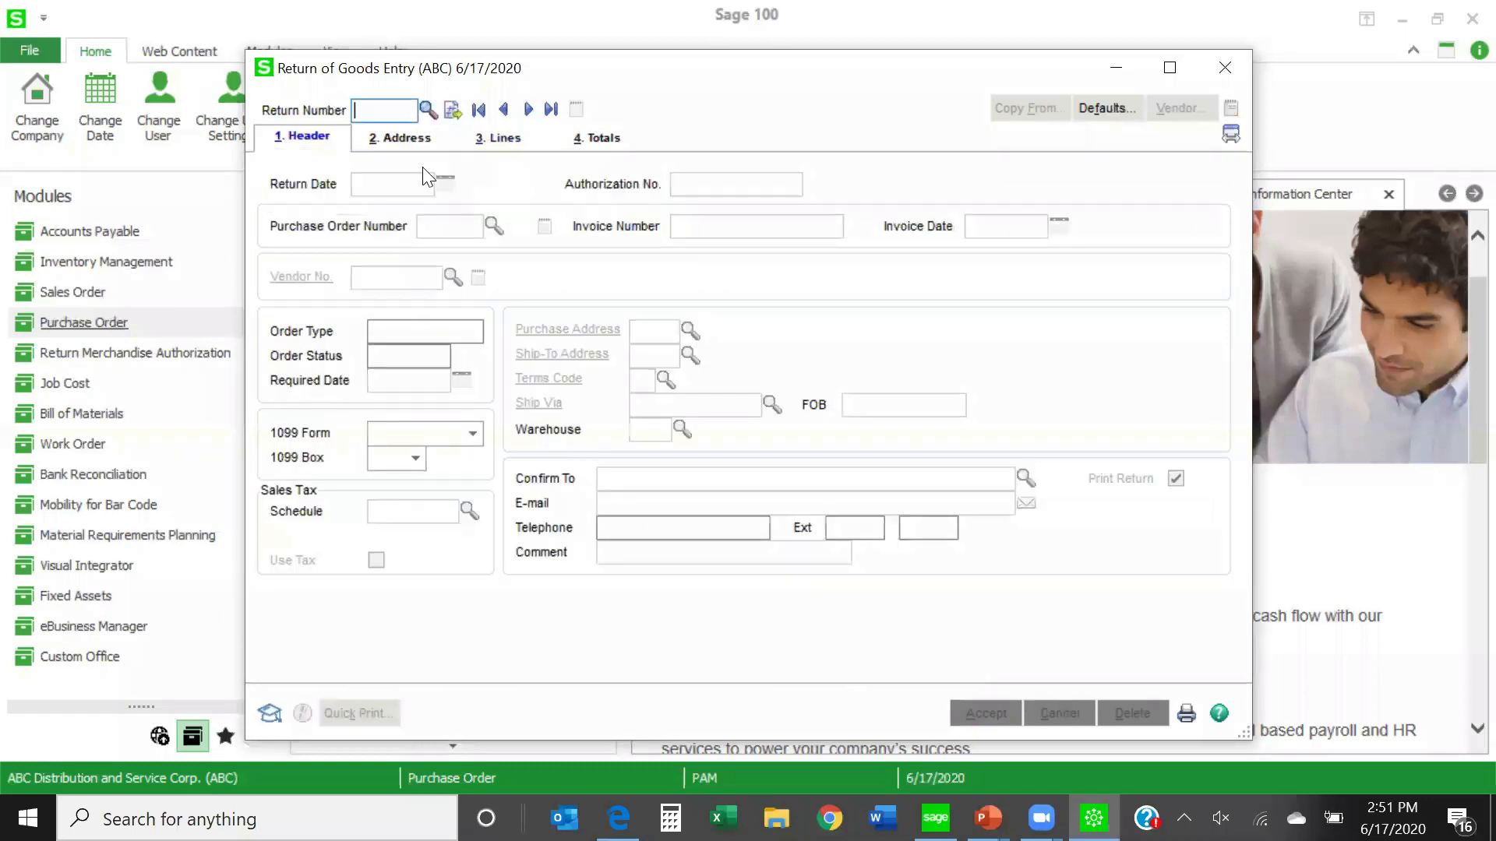
# - Try to return the complete 5/29/2025 purchase order of Southwest Amalgamated Distribution, Mission Viejo, in a new return, and exit without saving
pyautogui.click(448, 118)
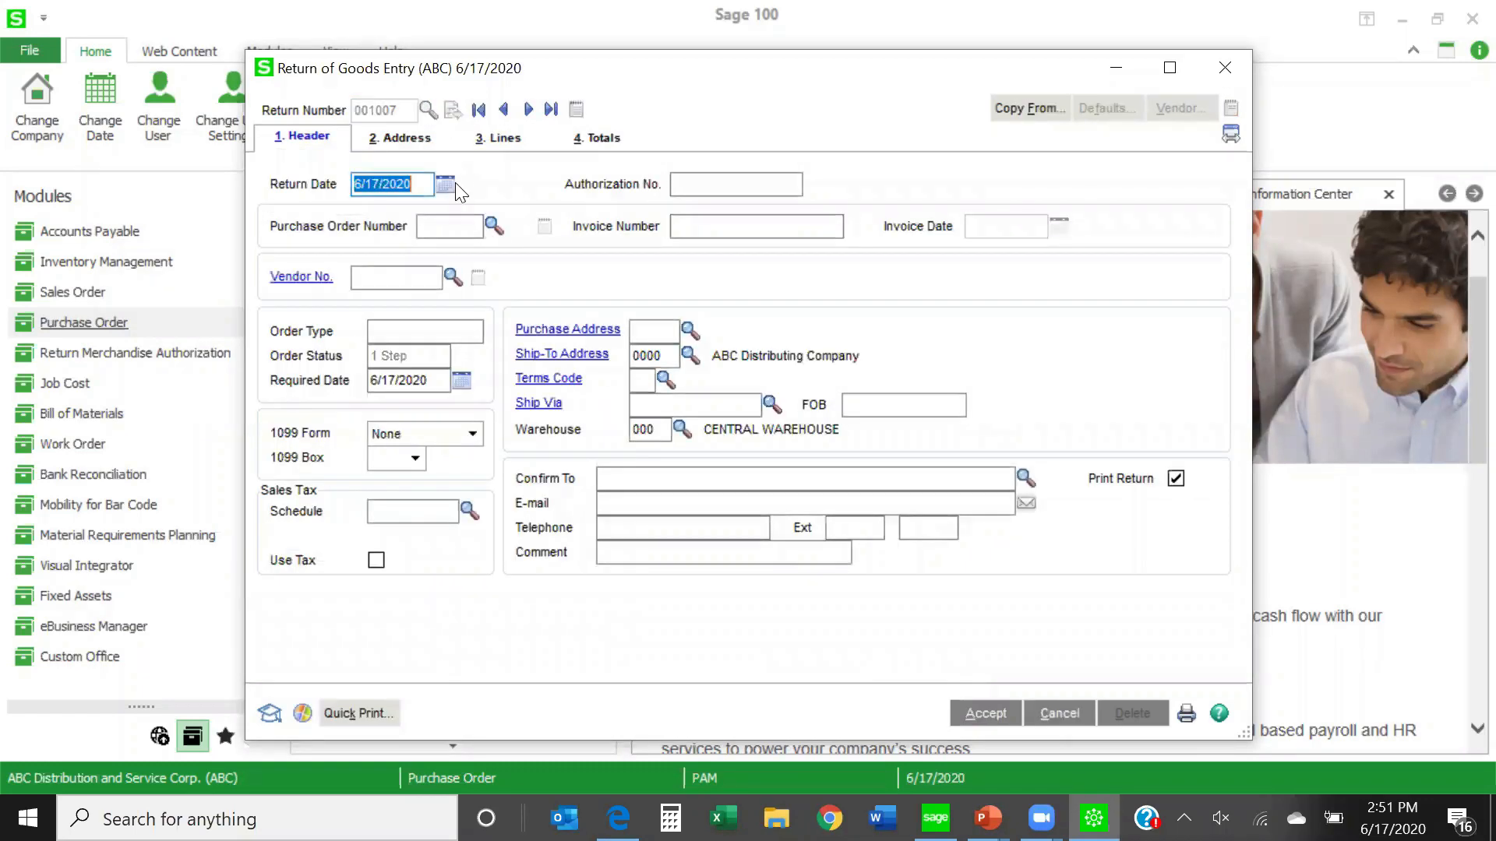
pyautogui.click(492, 226)
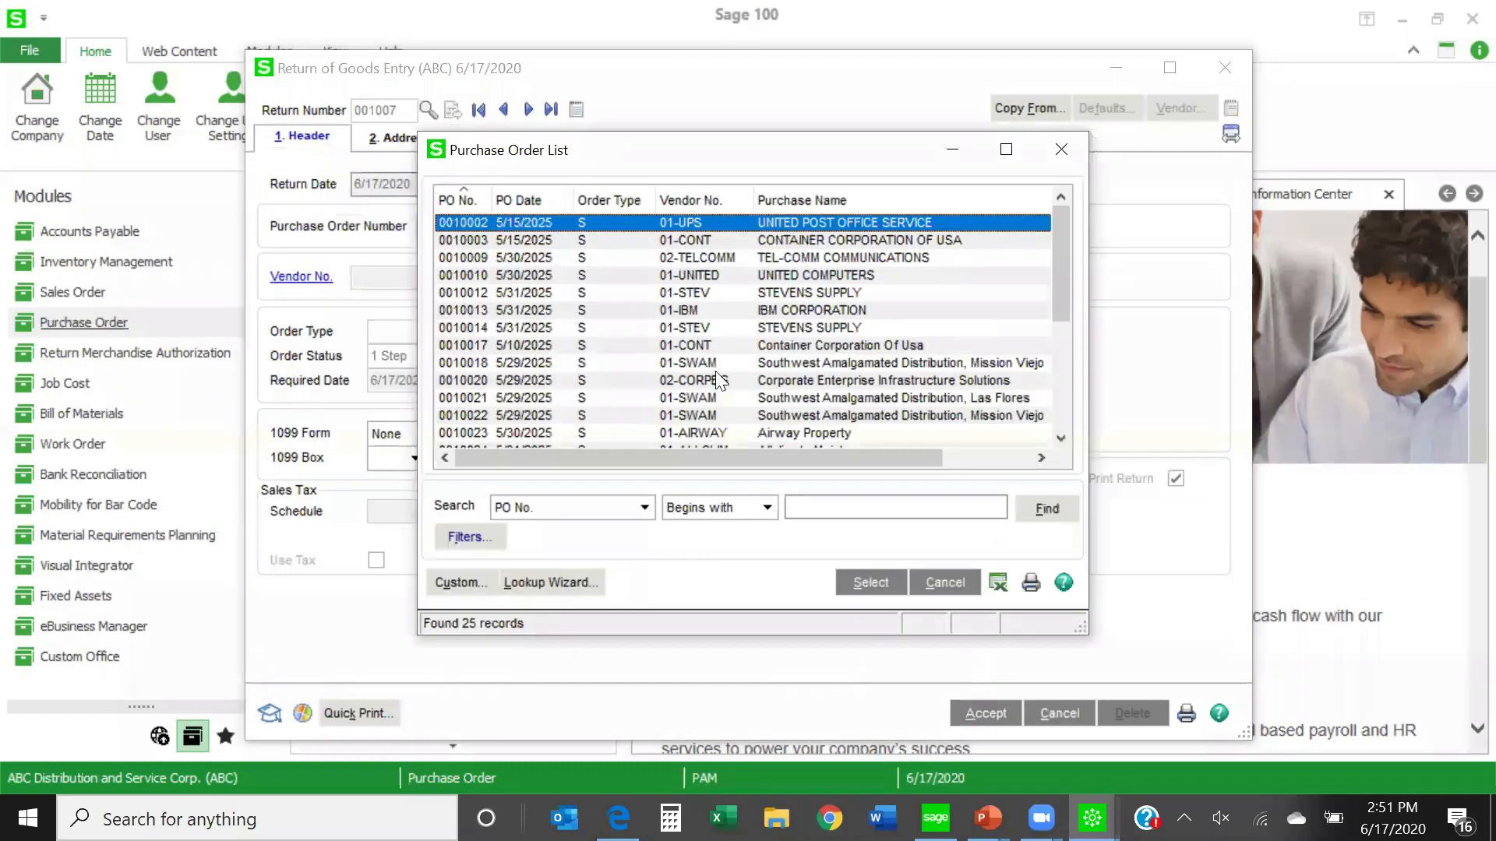
pyautogui.doubleClick(778, 363)
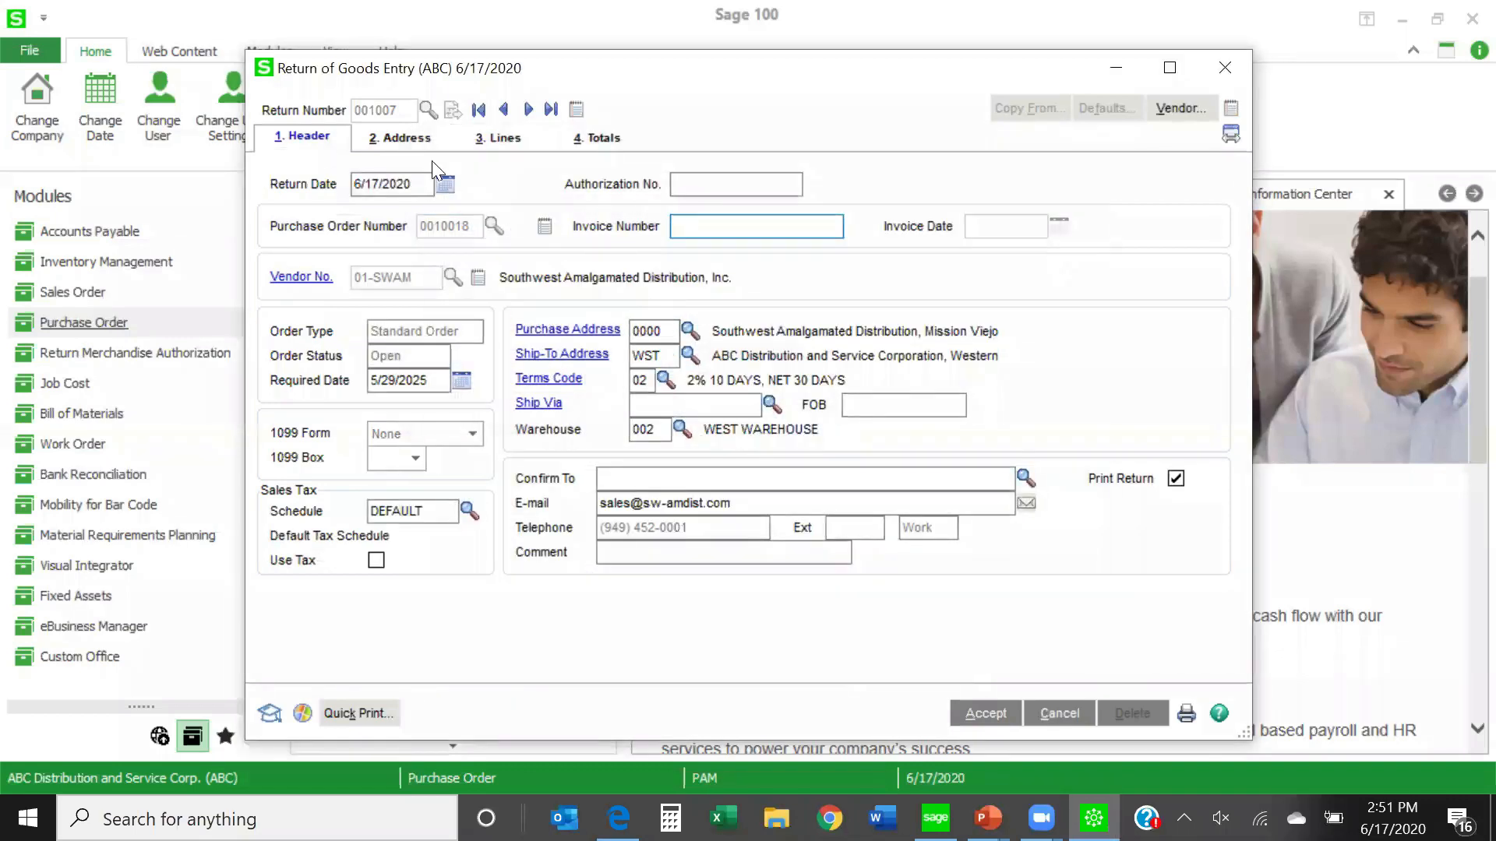
pyautogui.click(498, 139)
pyautogui.click(691, 310)
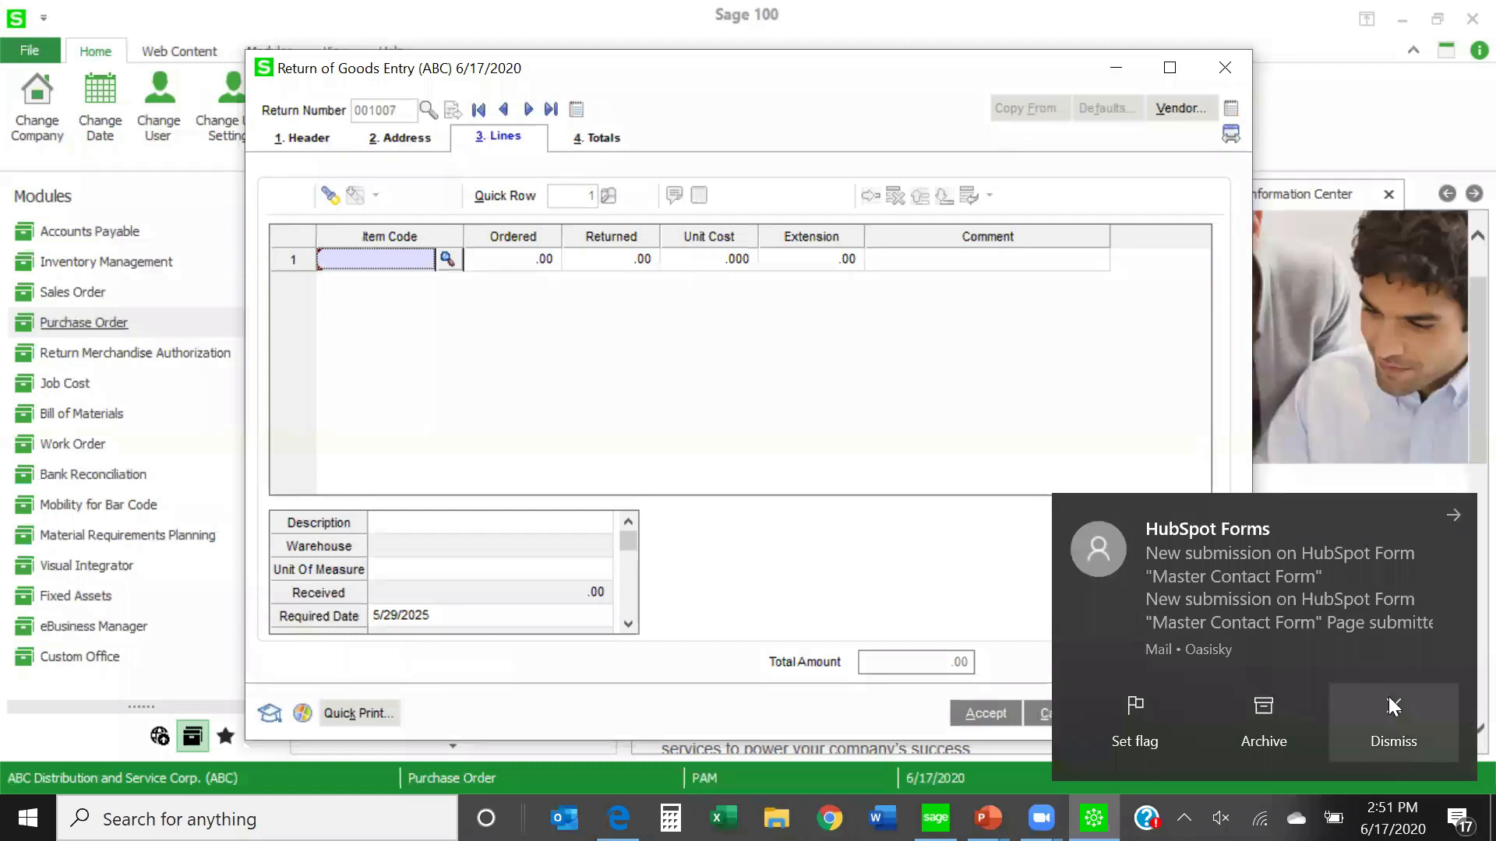
pyautogui.click(1388, 700)
pyautogui.click(308, 140)
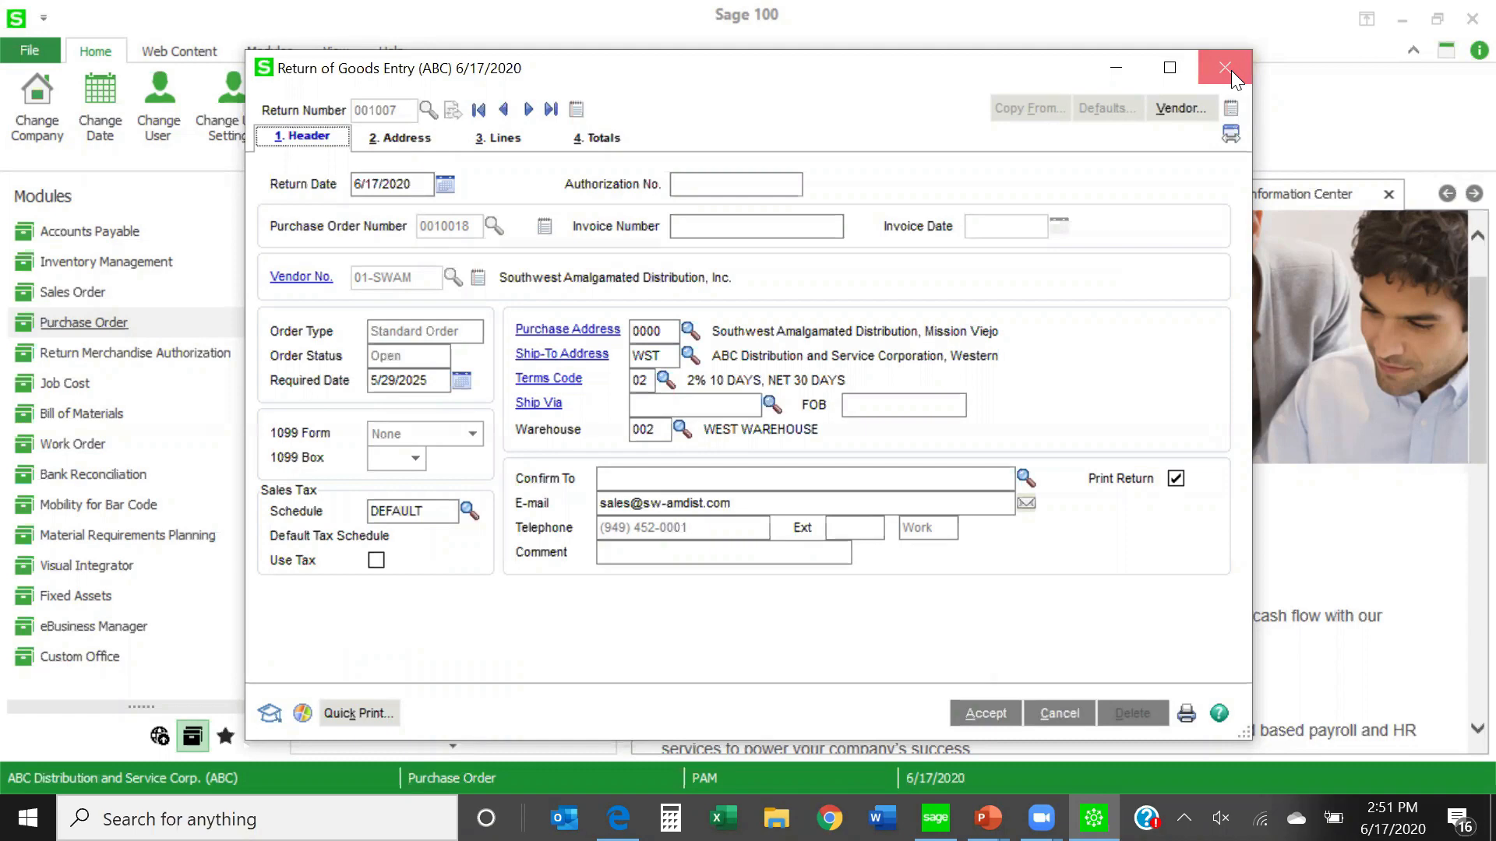
pyautogui.click(1229, 69)
pyautogui.click(750, 306)
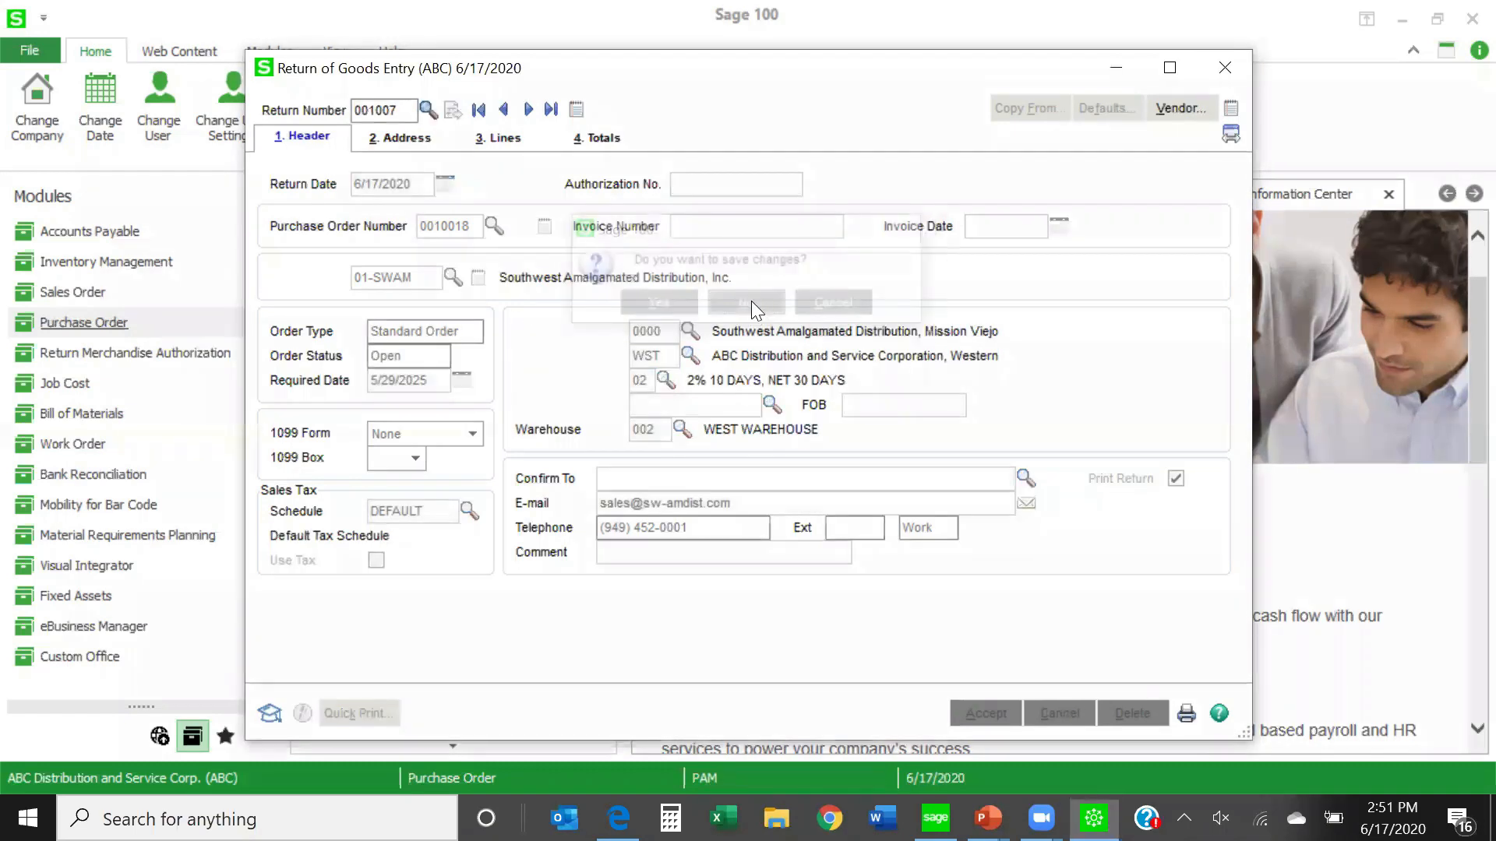